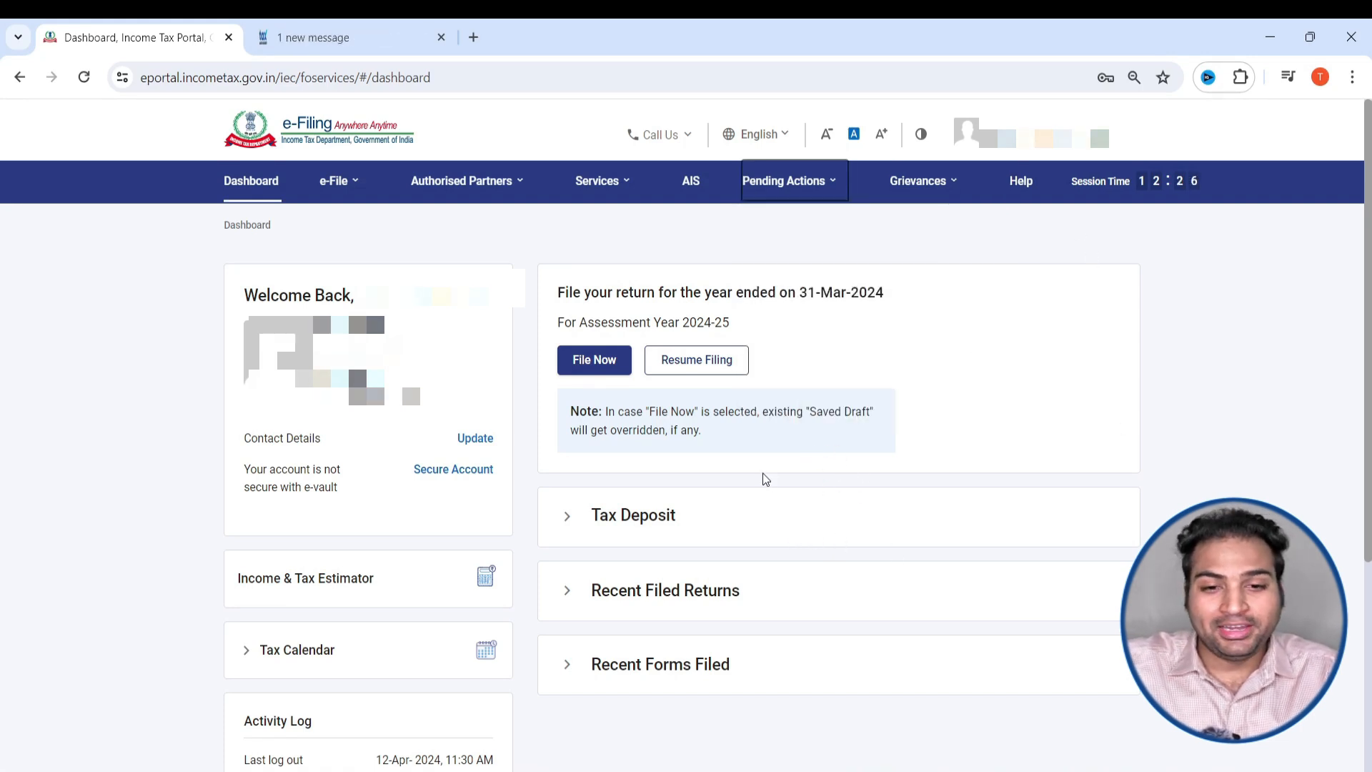
# Switch to the Mutual Fund 2023-24 workbook and widen column Q to show more of the Profit/Loss grand total label
pyautogui.hotkey('alt', 'Tab')
pyautogui.hotkey('alt', 'Tab')
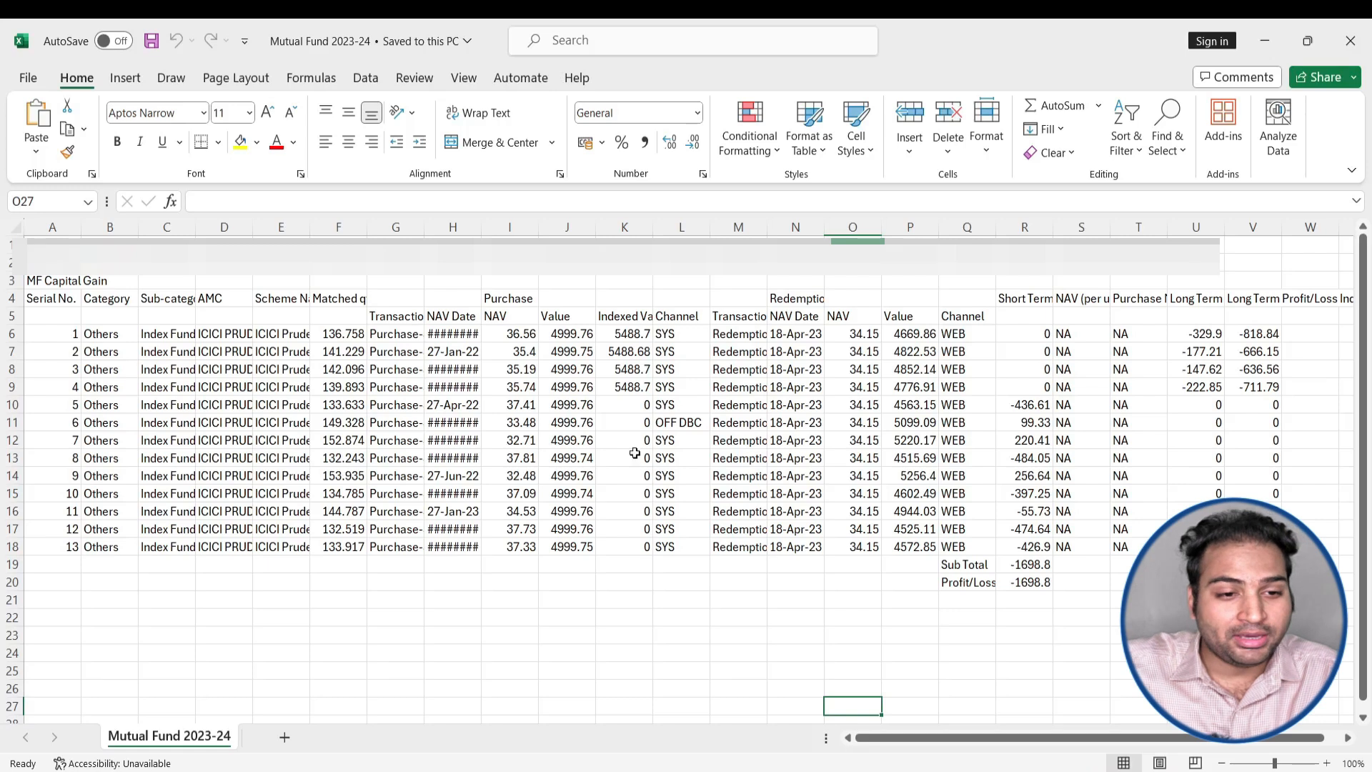
pyautogui.scroll(-3, 601, 490)
pyautogui.scroll(1, 600, 490)
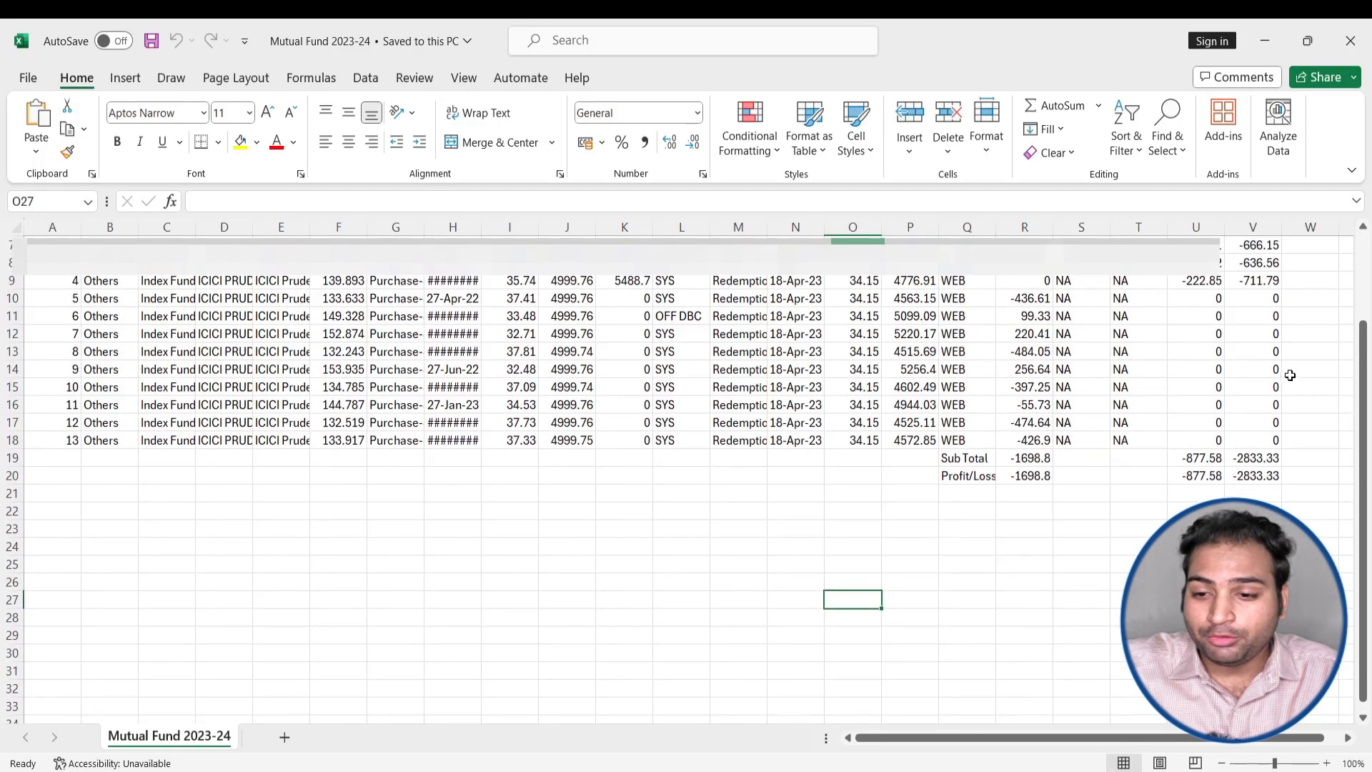
pyautogui.click(989, 477)
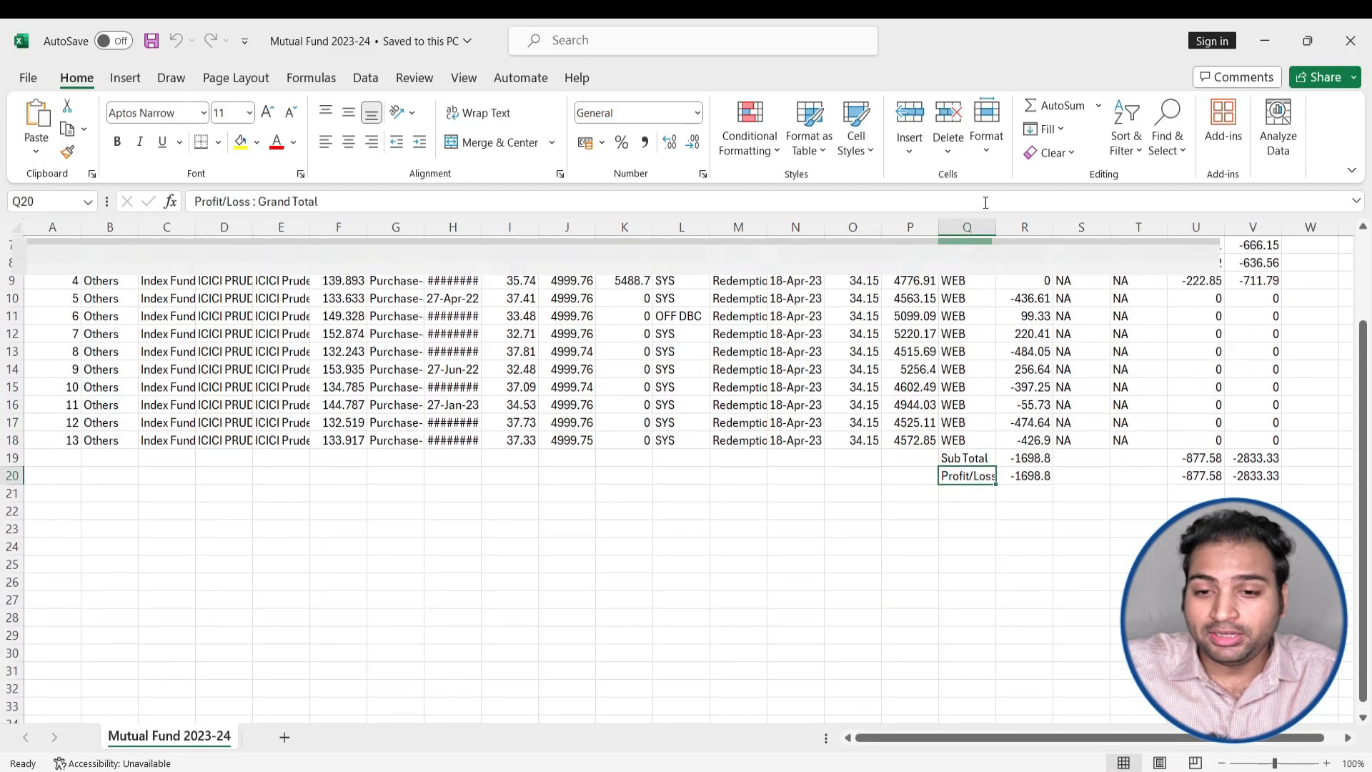
pyautogui.moveTo(993, 223); pyautogui.dragTo(1032, 225)
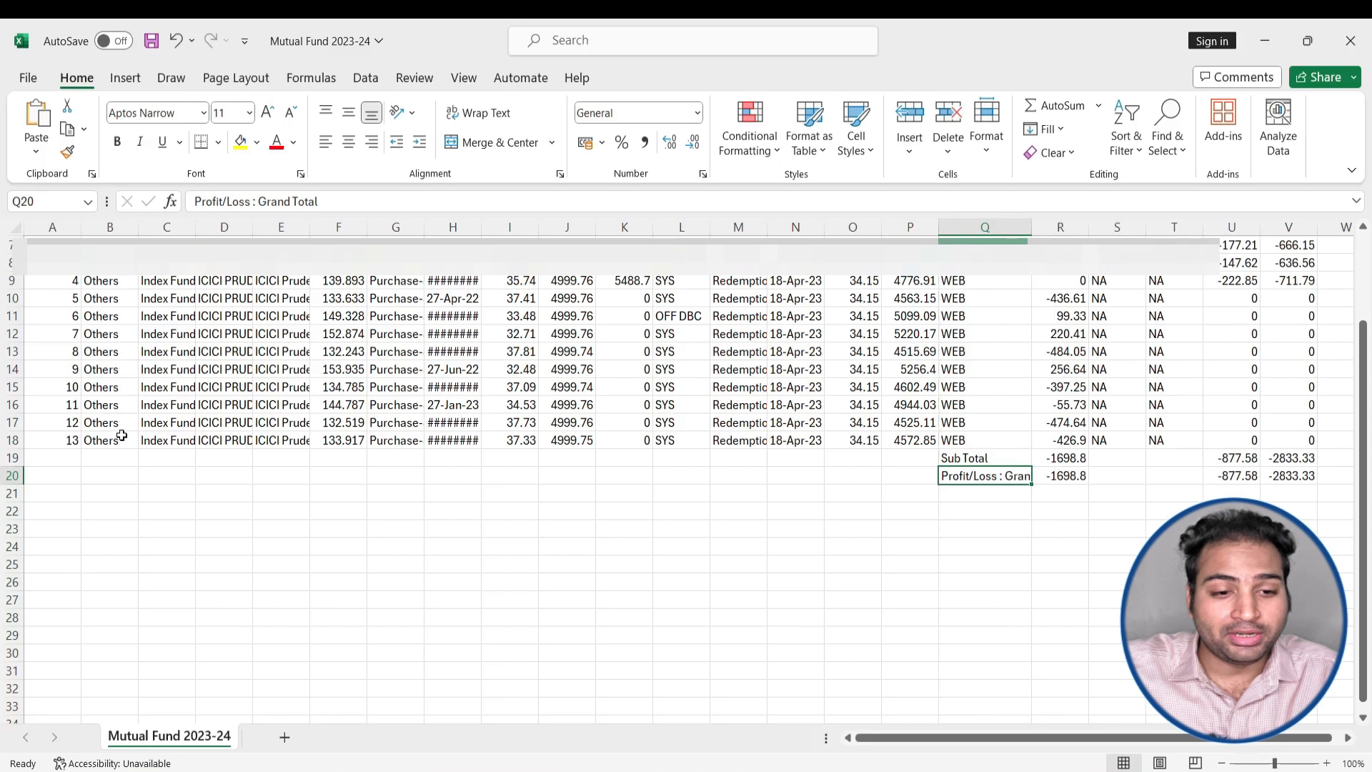
# Check the grand total in column R and widen that column to reveal the Short Term Profit/Loss header
pyautogui.click(240, 373)
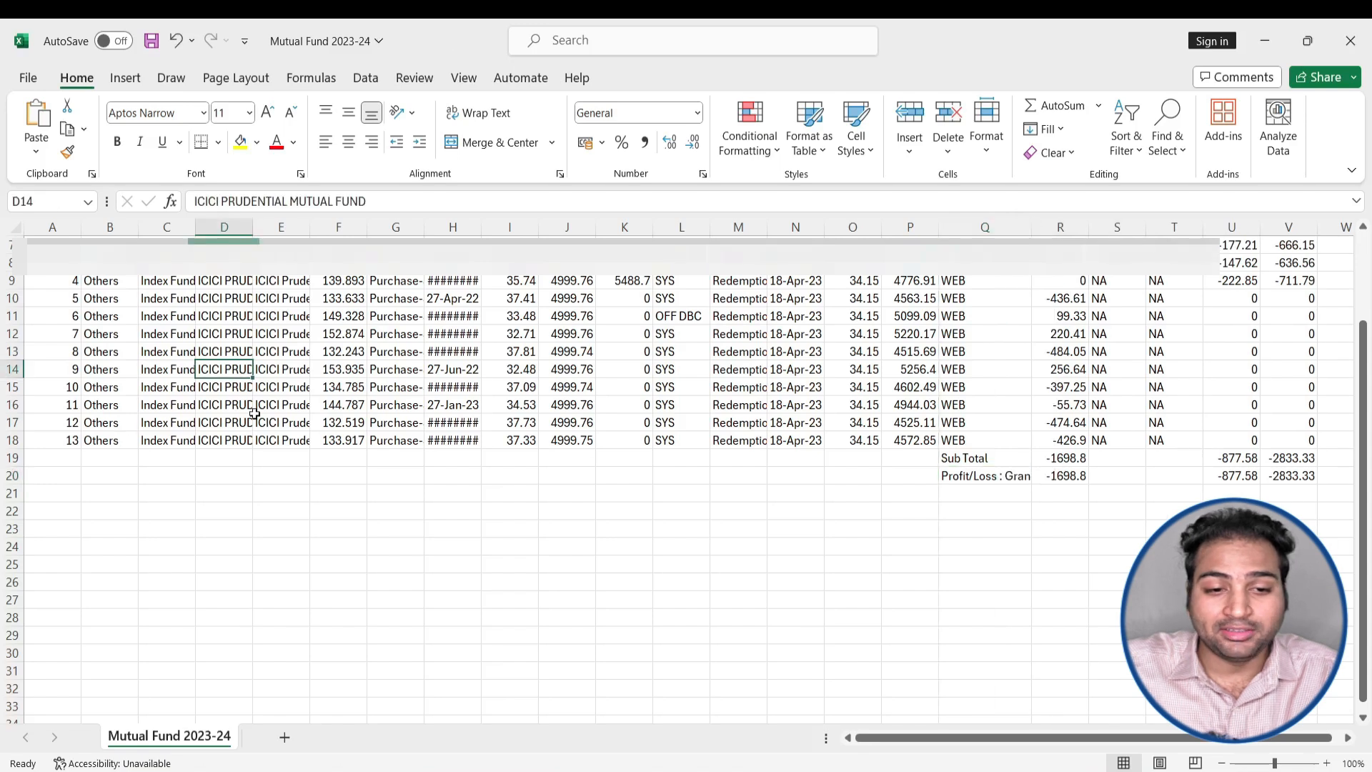
pyautogui.click(1073, 473)
pyautogui.click(1049, 508)
pyautogui.click(1069, 472)
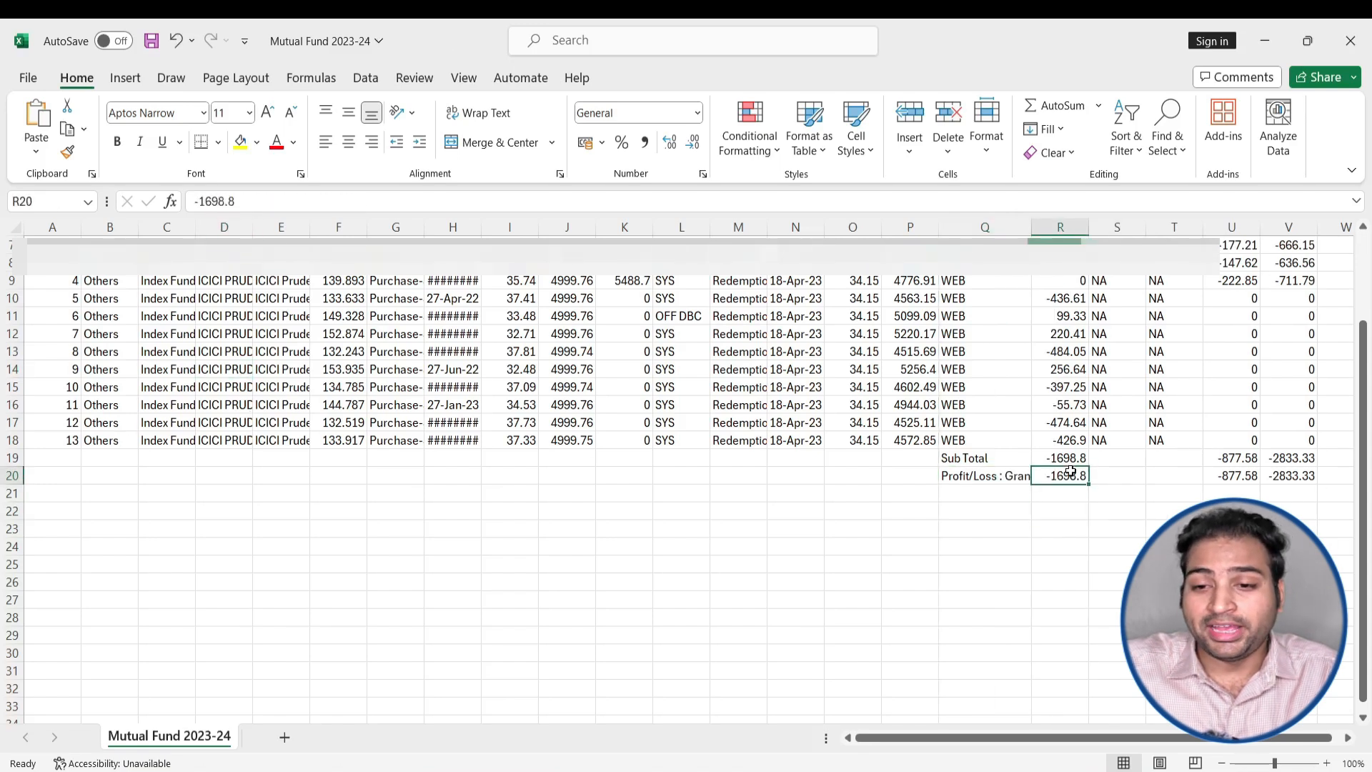
pyautogui.scroll(2, 1089, 488)
pyautogui.moveTo(1088, 226); pyautogui.dragTo(1138, 229)
pyautogui.click(1091, 303)
pyautogui.moveTo(1066, 737); pyautogui.dragTo(1093, 736)
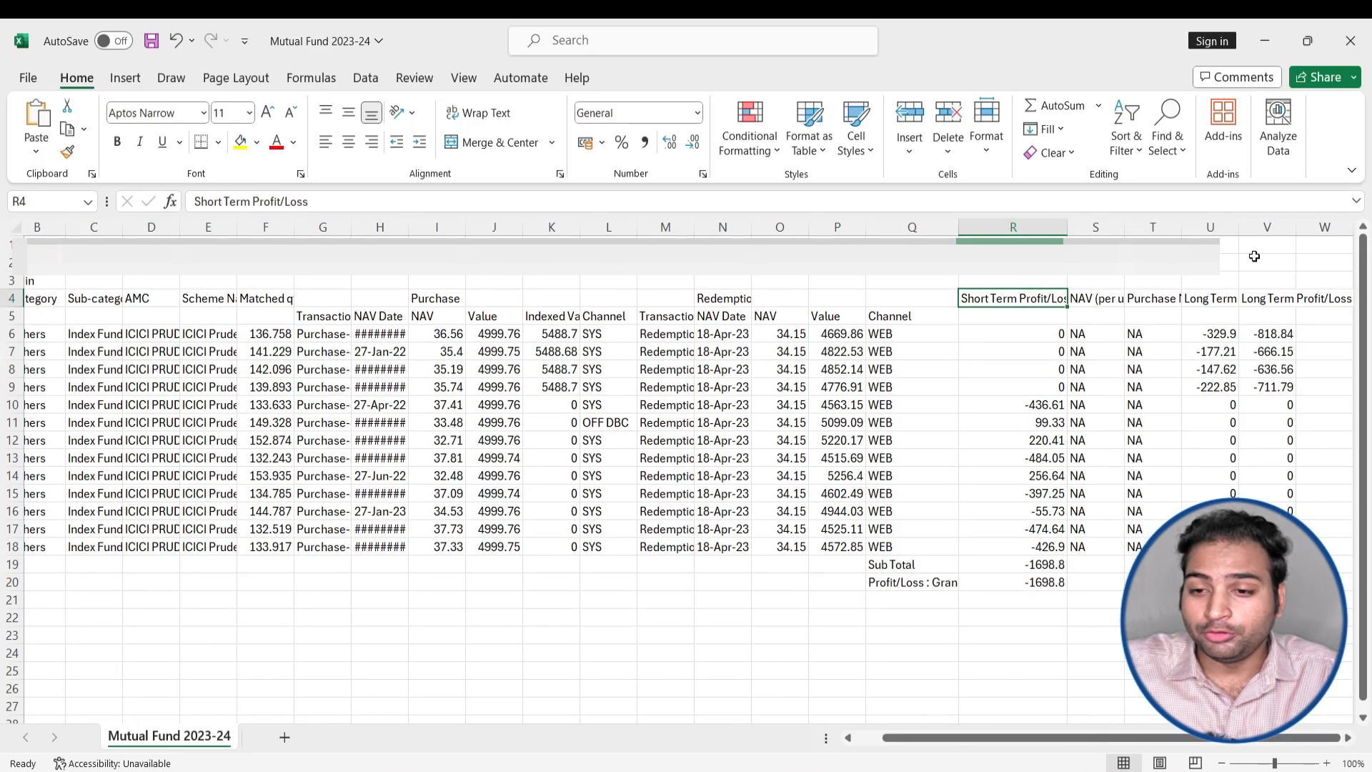
# Widen column U to show more of the Long Term Profit/Loss header, and select the short-term grand total
pyautogui.moveTo(1235, 221); pyautogui.dragTo(1280, 222)
pyautogui.click(1236, 367)
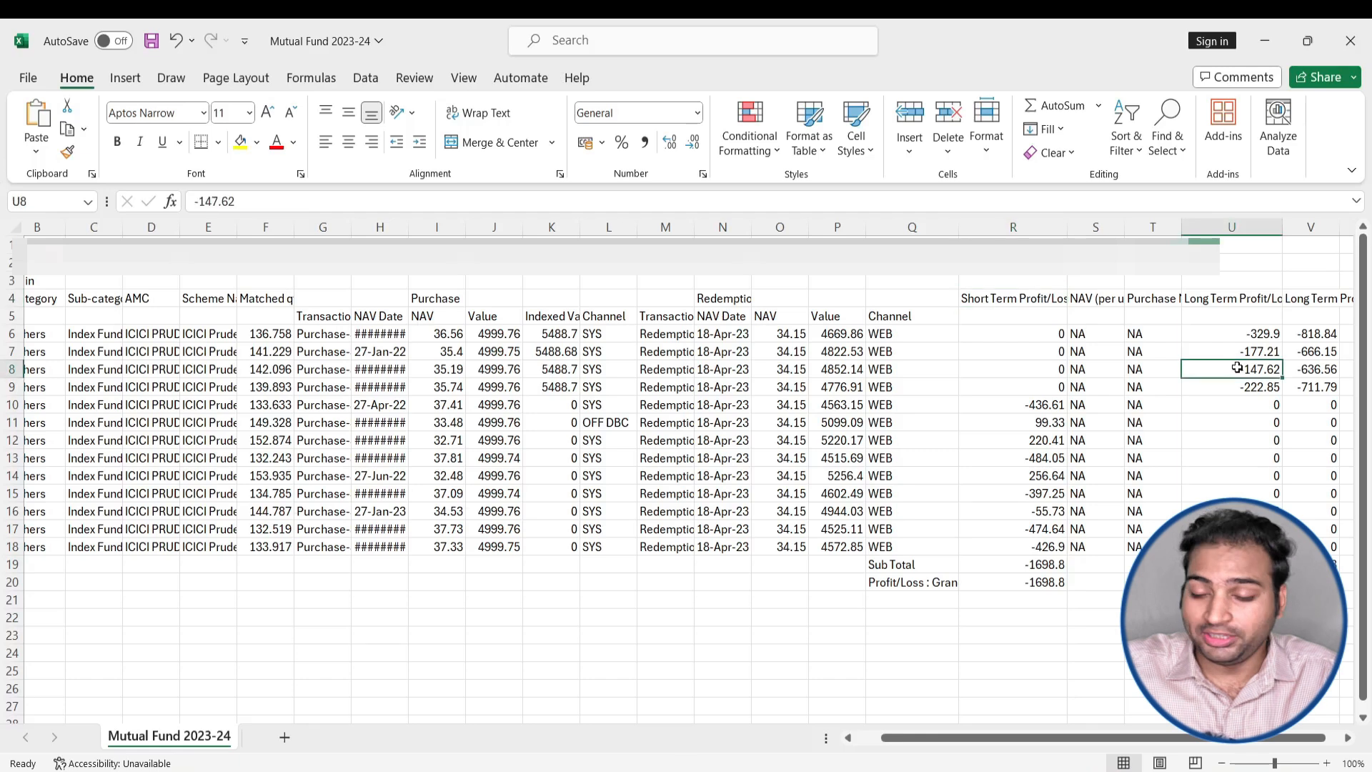
pyautogui.click(1040, 581)
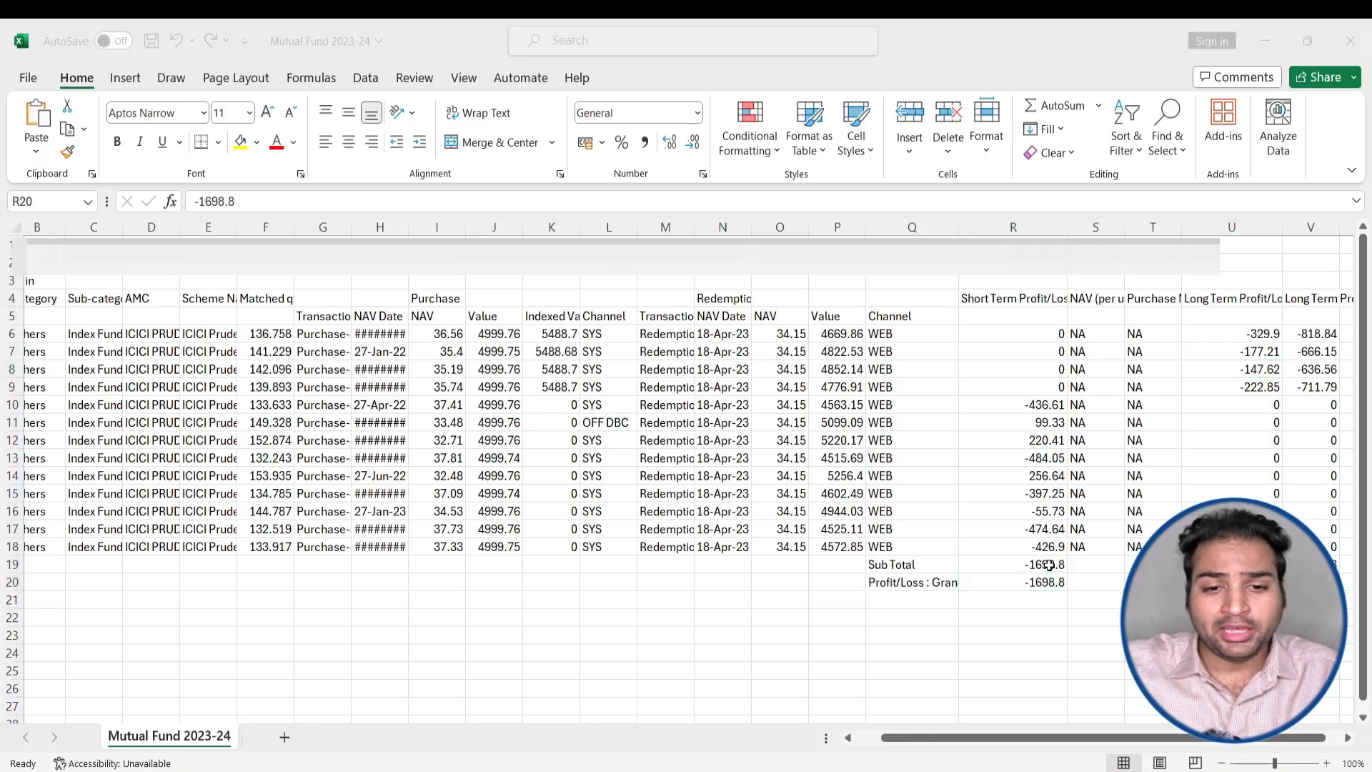
# Switch to the Equity 2023-24 workbook and examine the EquityReport trades listed under <=1 year PnL
pyautogui.hotkey('alt', 'Tab')
pyautogui.hotkey('alt', 'Tab')
pyautogui.hotkey('alt', 'Tab')
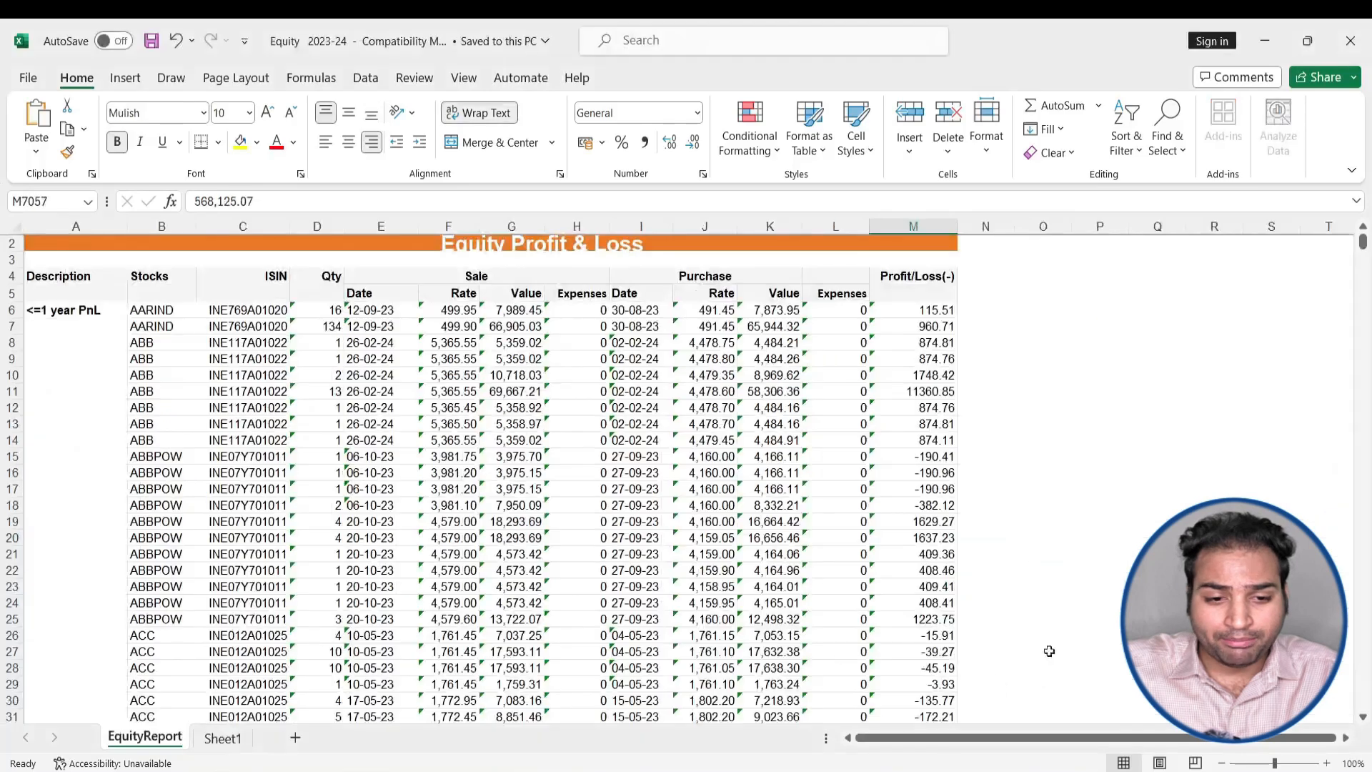
pyautogui.scroll(-20, 507, 636)
pyautogui.scroll(-9, 594, 627)
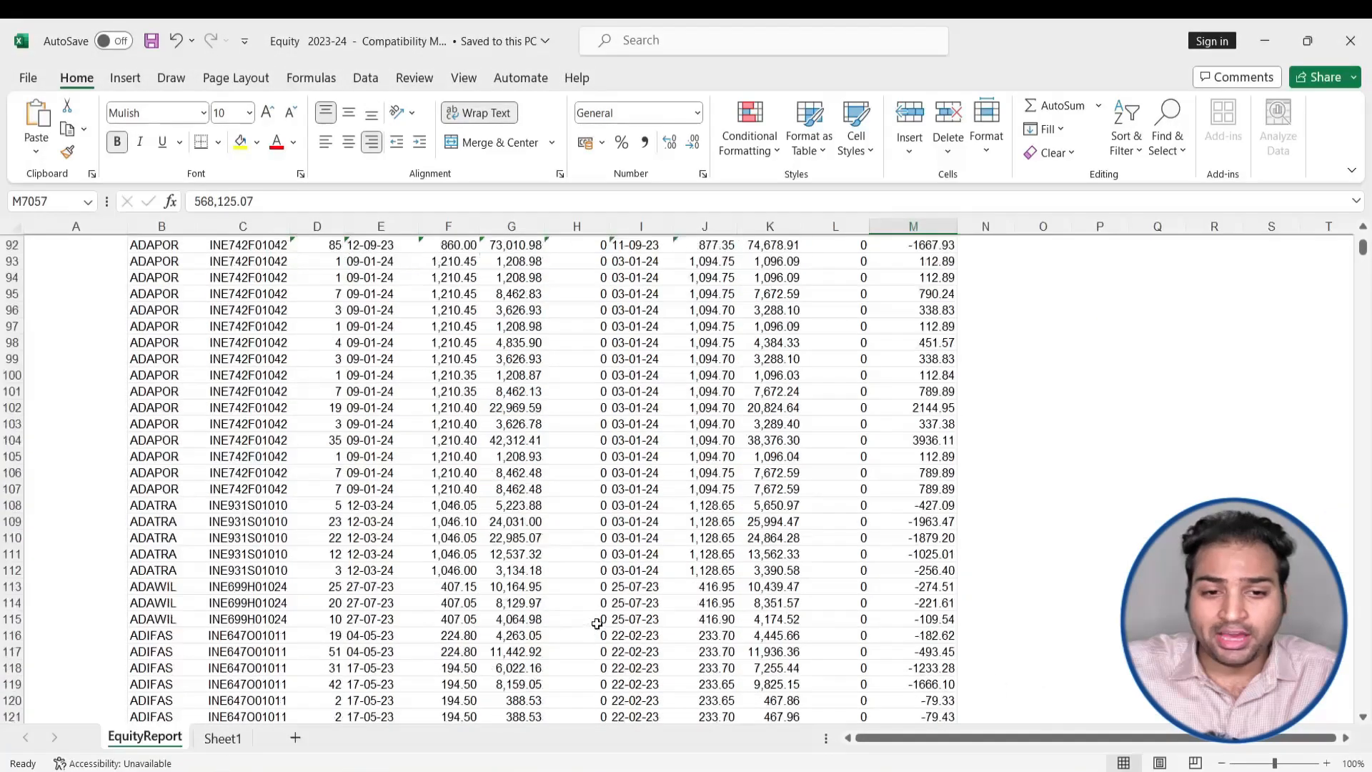
pyautogui.scroll(20, 599, 622)
pyautogui.scroll(10, 601, 619)
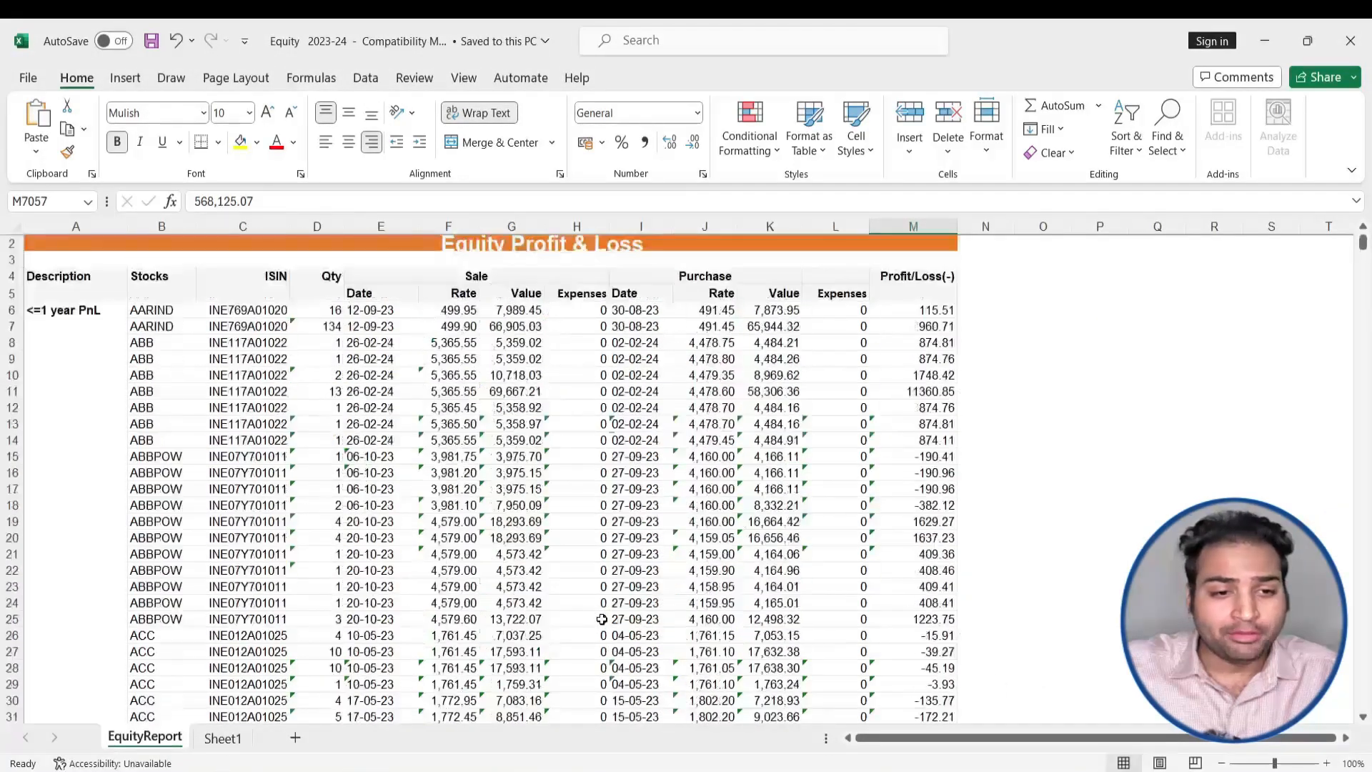
pyautogui.click(64, 308)
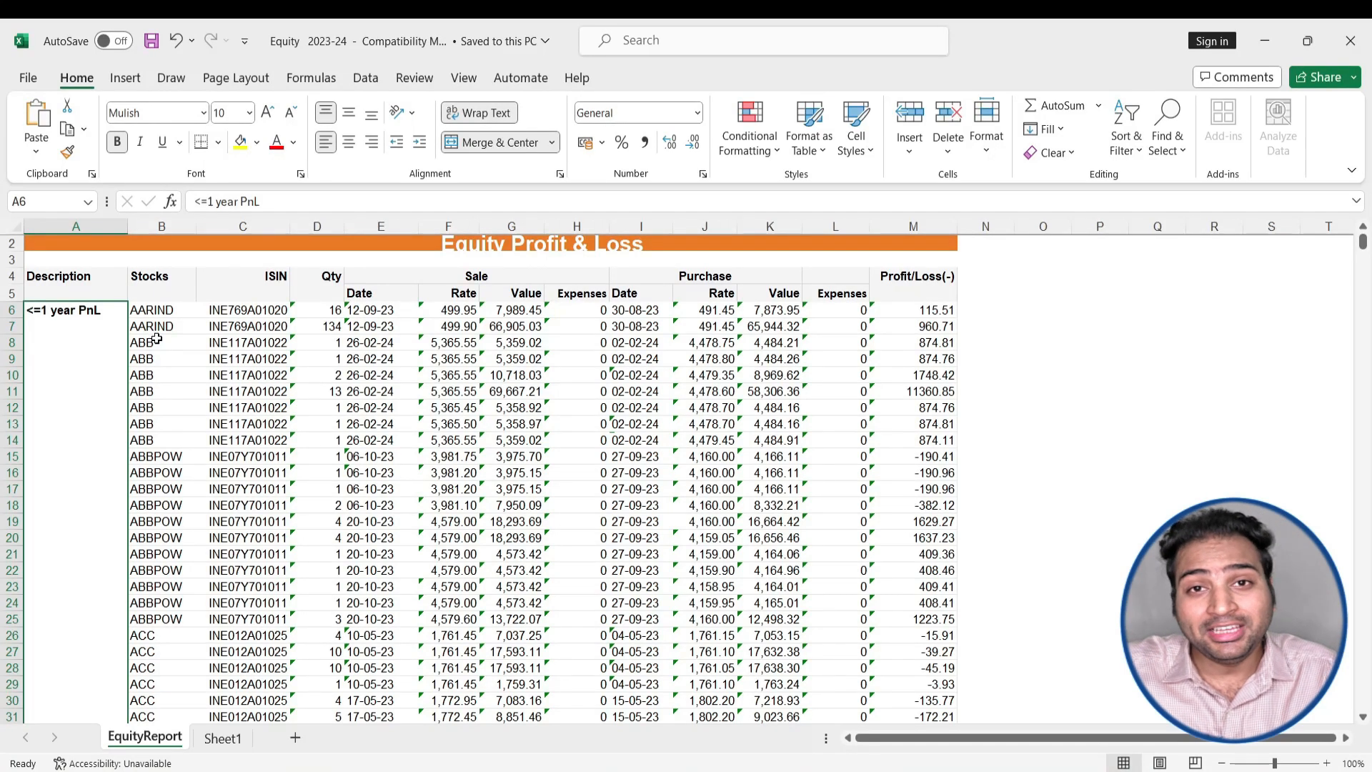
pyautogui.hotkey('alt', 'Tab')
pyautogui.hotkey('alt', 'Tab')
pyautogui.hotkey('alt', 'Tab')
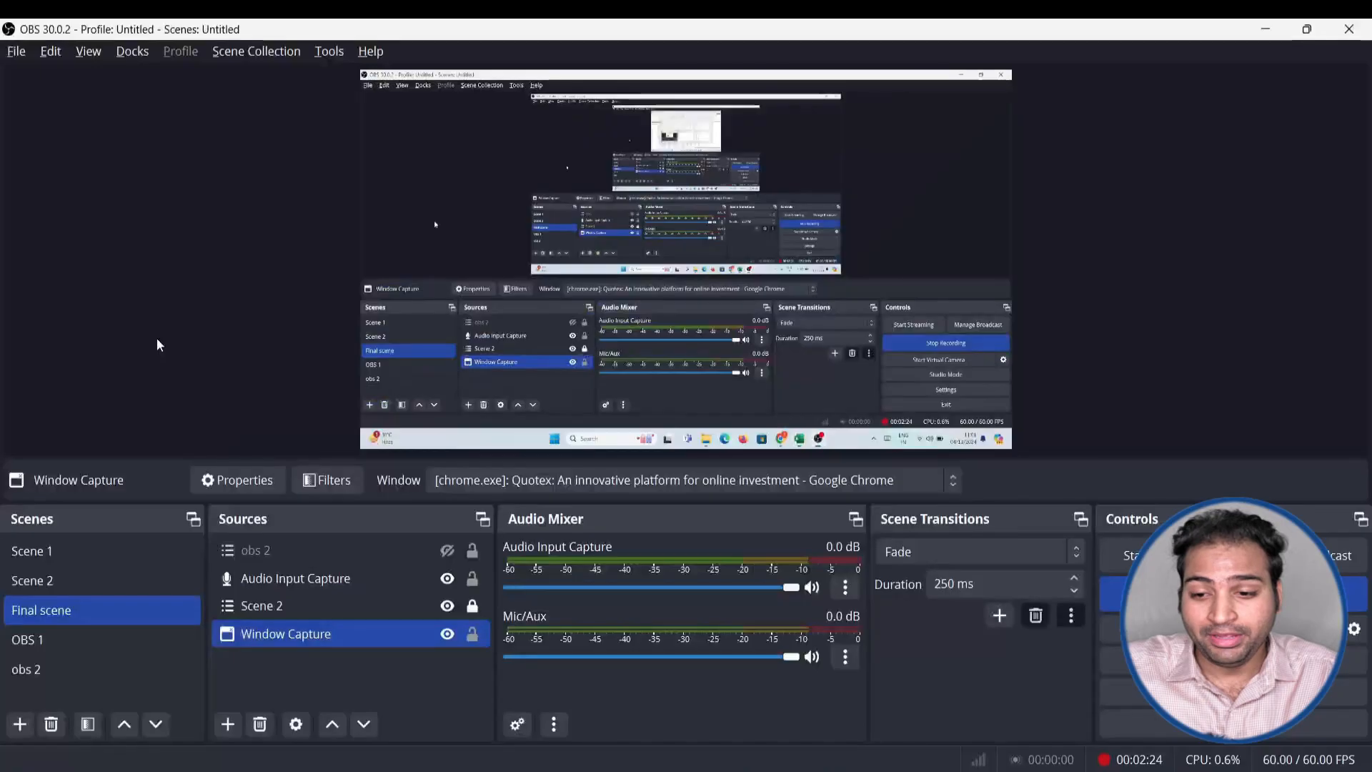
pyautogui.hotkey('alt', 'Tab')
# Open Sheet1 of the equity workbook and review the short-term and long-term purchase and sales figures
pyautogui.scroll(-16, 327, 493)
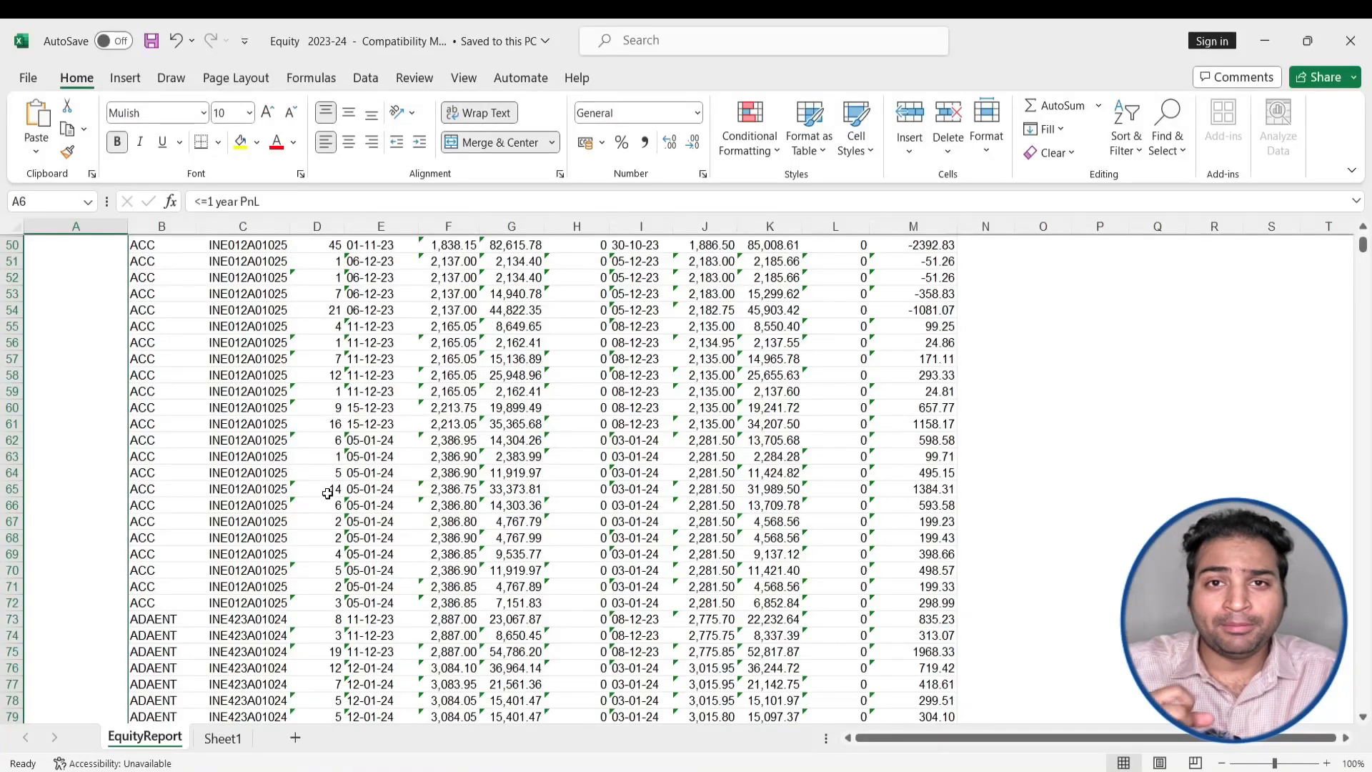
pyautogui.click(208, 736)
pyautogui.scroll(7, 1047, 622)
pyautogui.scroll(-1, 950, 429)
pyautogui.scroll(1, 857, 407)
pyautogui.click(729, 277)
pyautogui.click(728, 306)
pyautogui.click(730, 341)
pyautogui.click(735, 409)
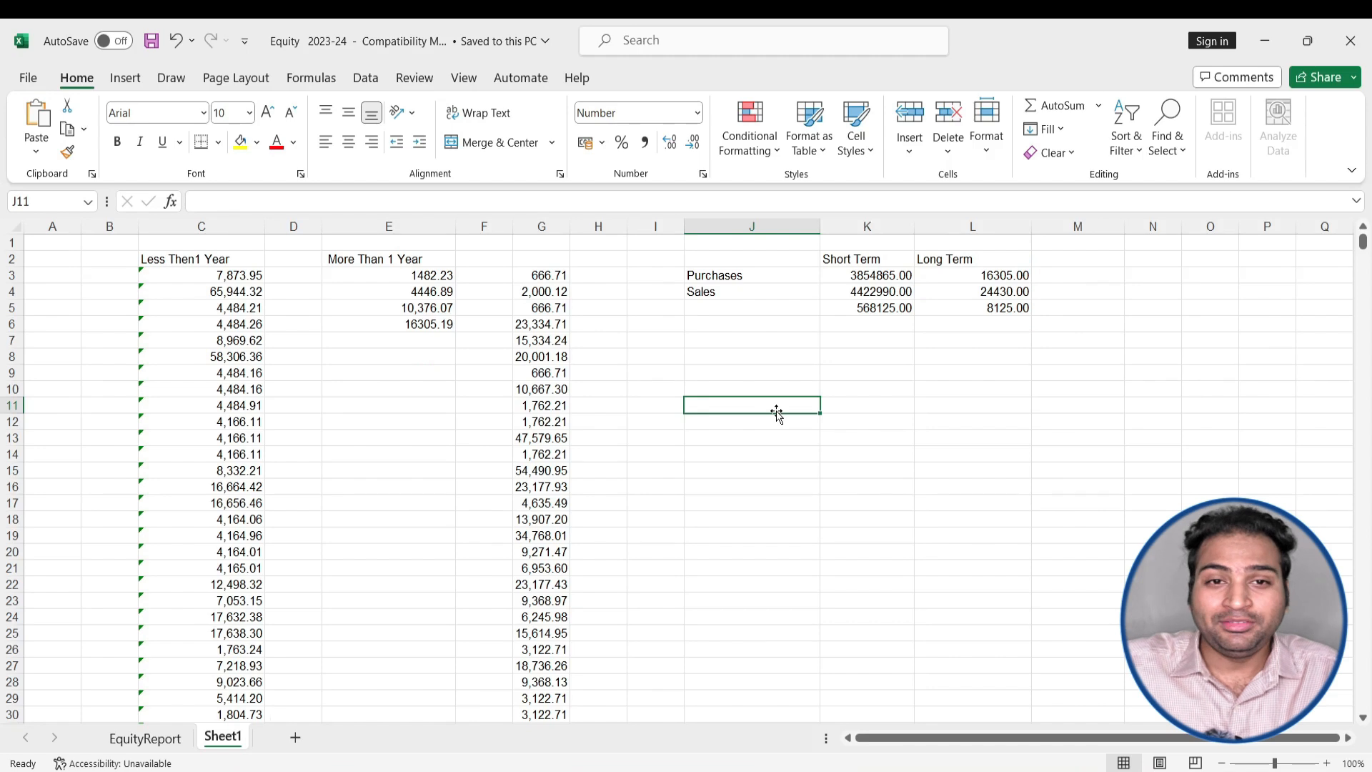
# Switch to Chrome and look at the ITR Filing service on the taxadvisory.in home page
pyautogui.hotkey('alt', 'Tab')
pyautogui.press('Tab')
pyautogui.press('Tab')
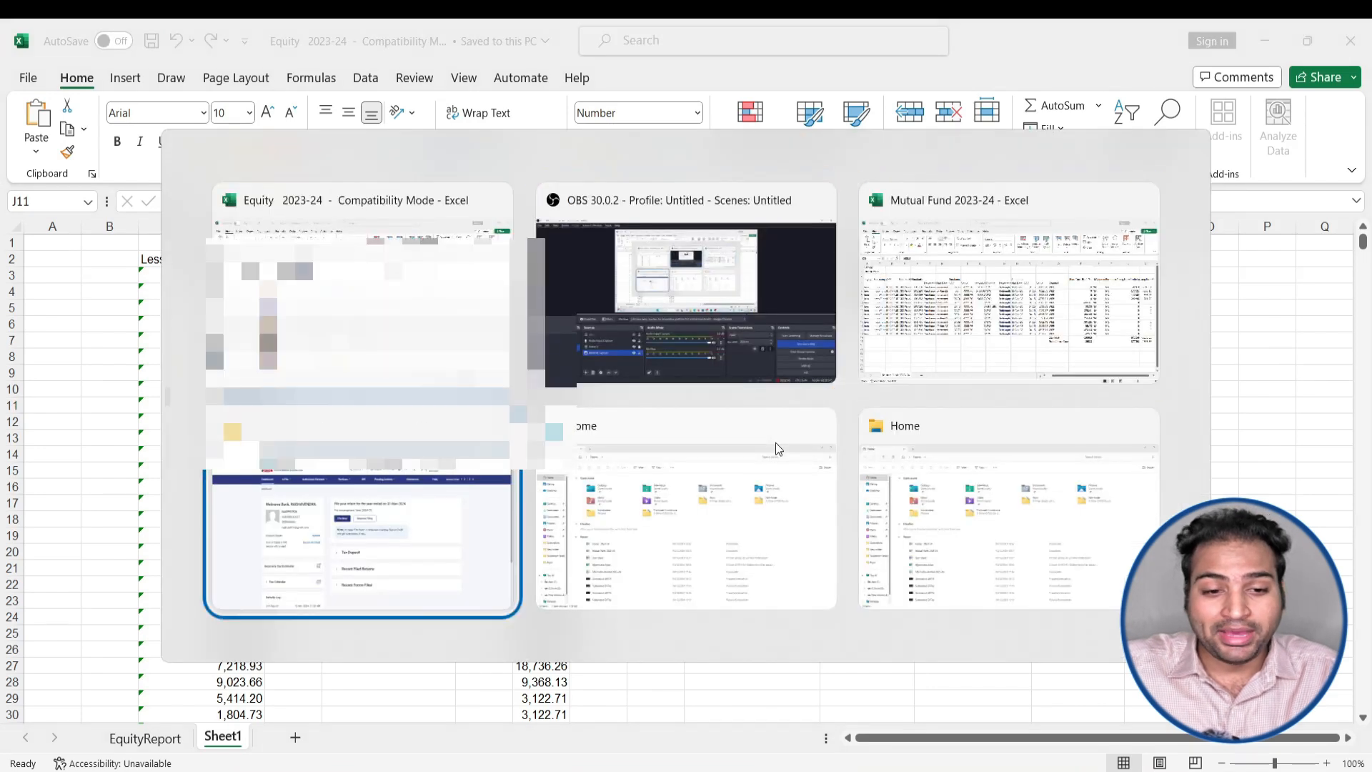
pyautogui.click(337, 19)
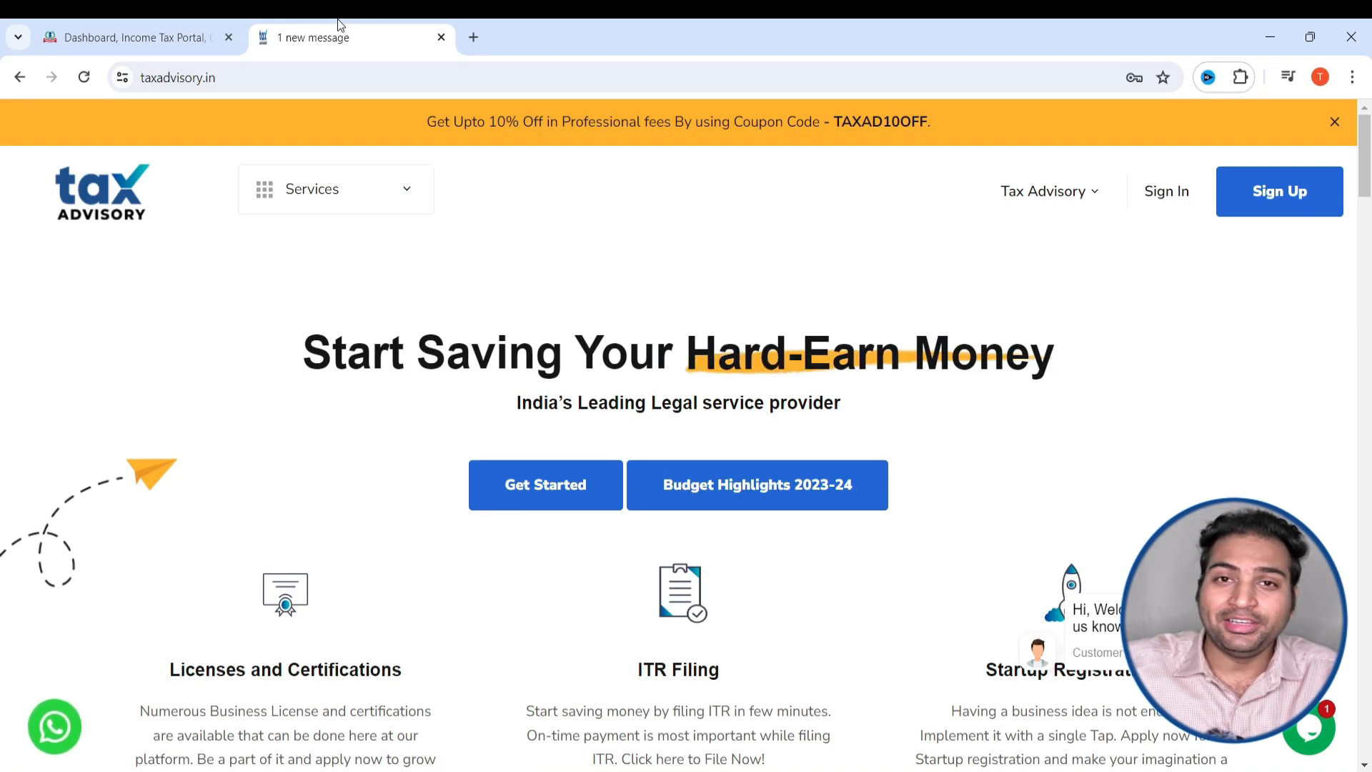
pyautogui.scroll(-3, 344, 541)
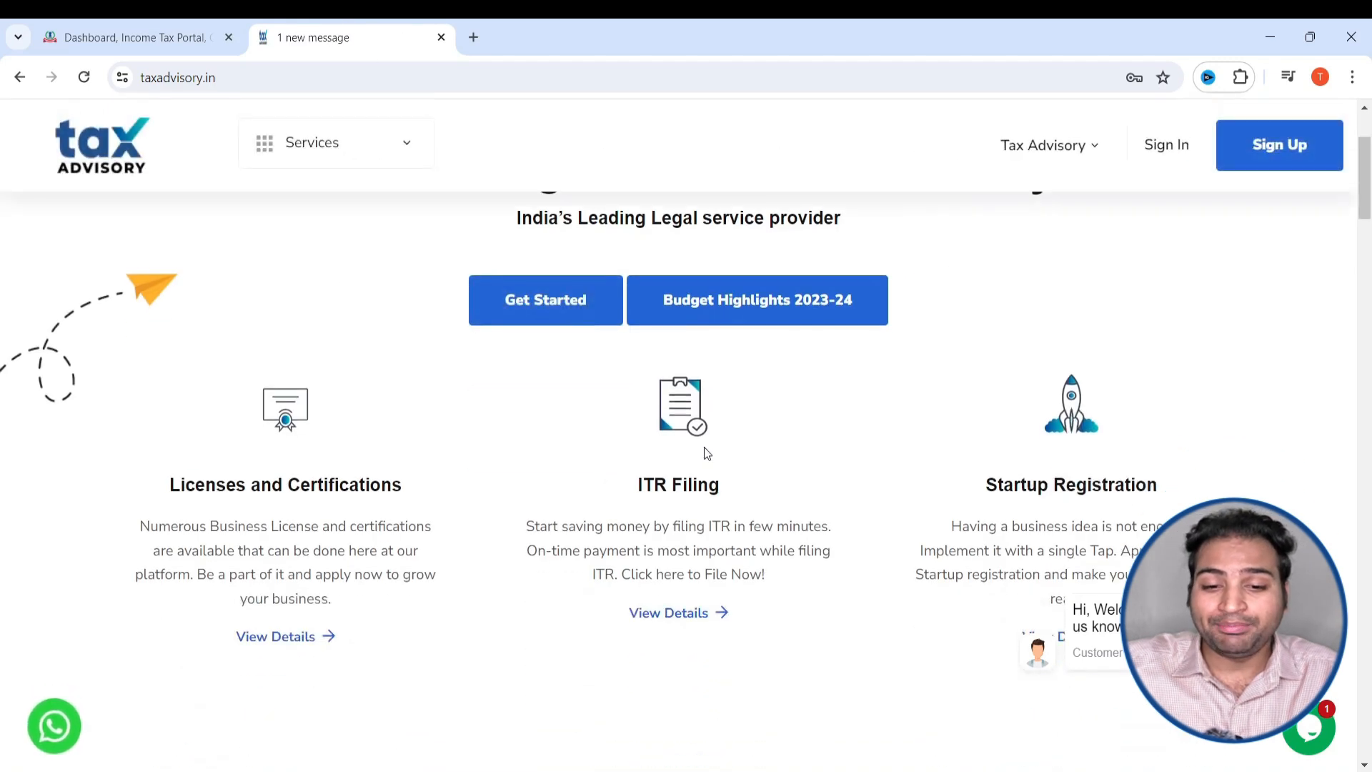
pyautogui.doubleClick(660, 486)
pyautogui.moveTo(676, 485); pyautogui.dragTo(745, 484)
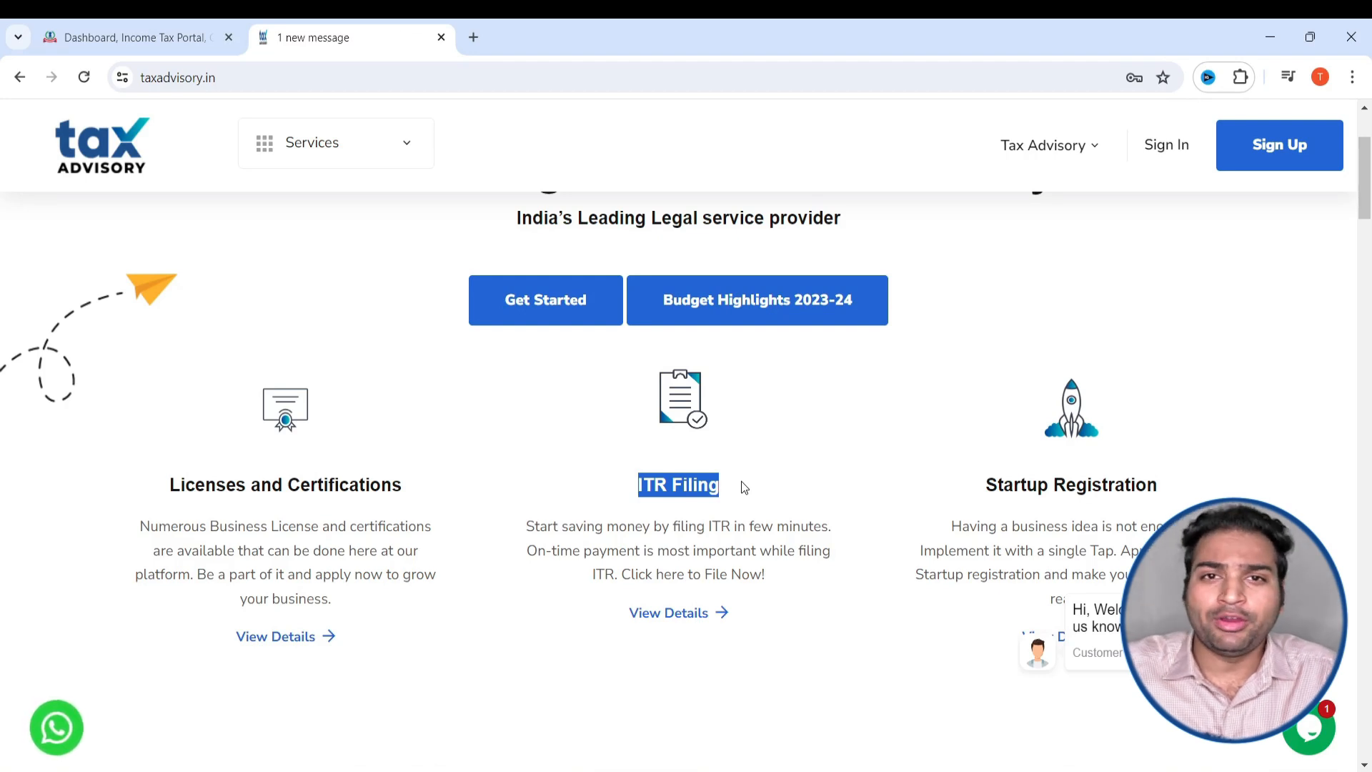
pyautogui.click(753, 426)
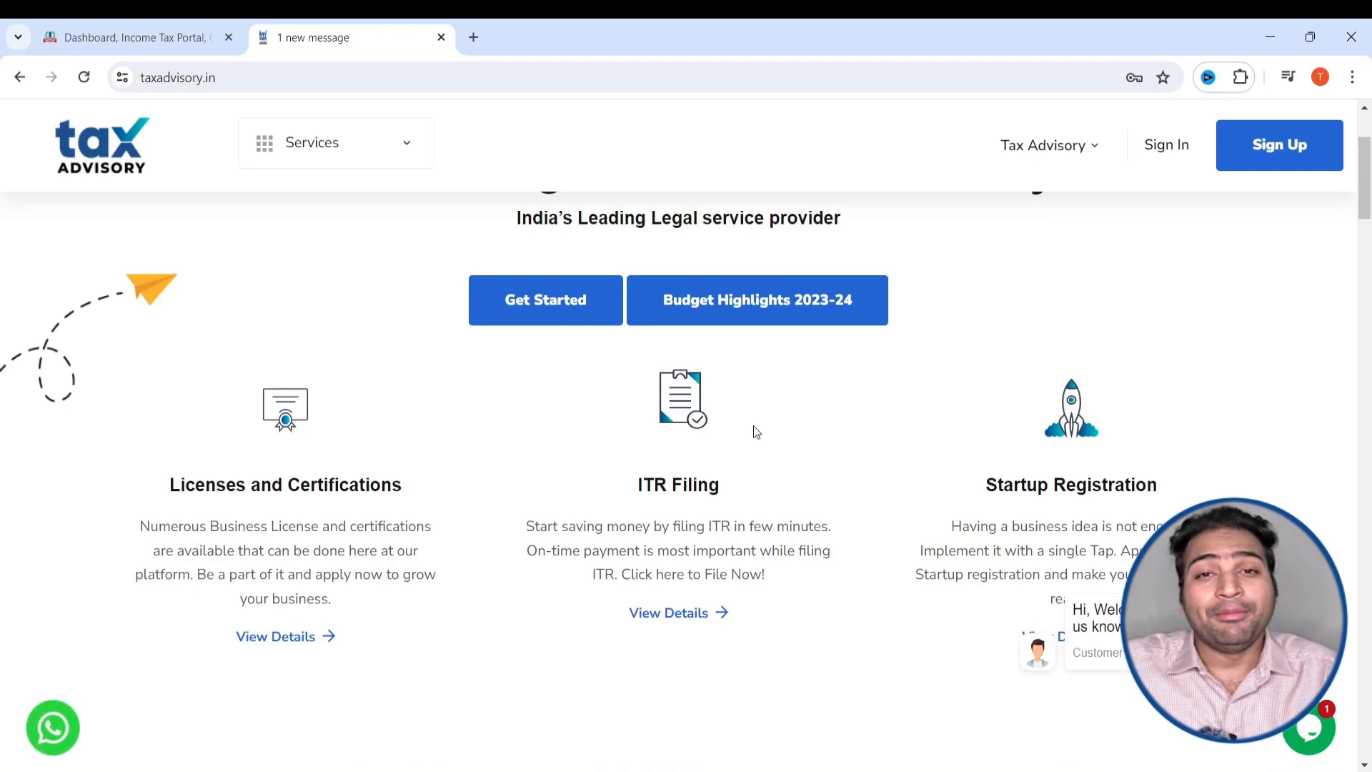
# Return to the income tax e-filing portal and open the File Income Tax Return page
pyautogui.click(143, 39)
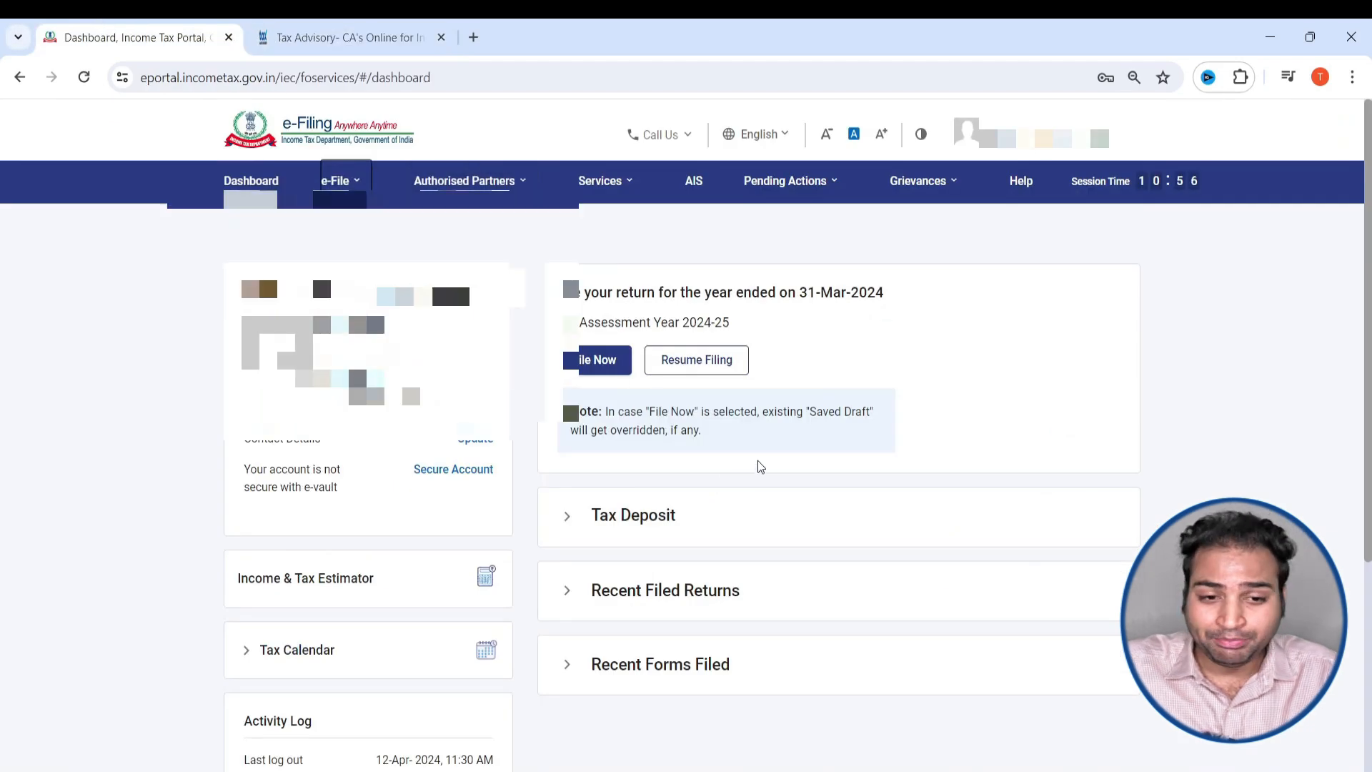
pyautogui.click(329, 181)
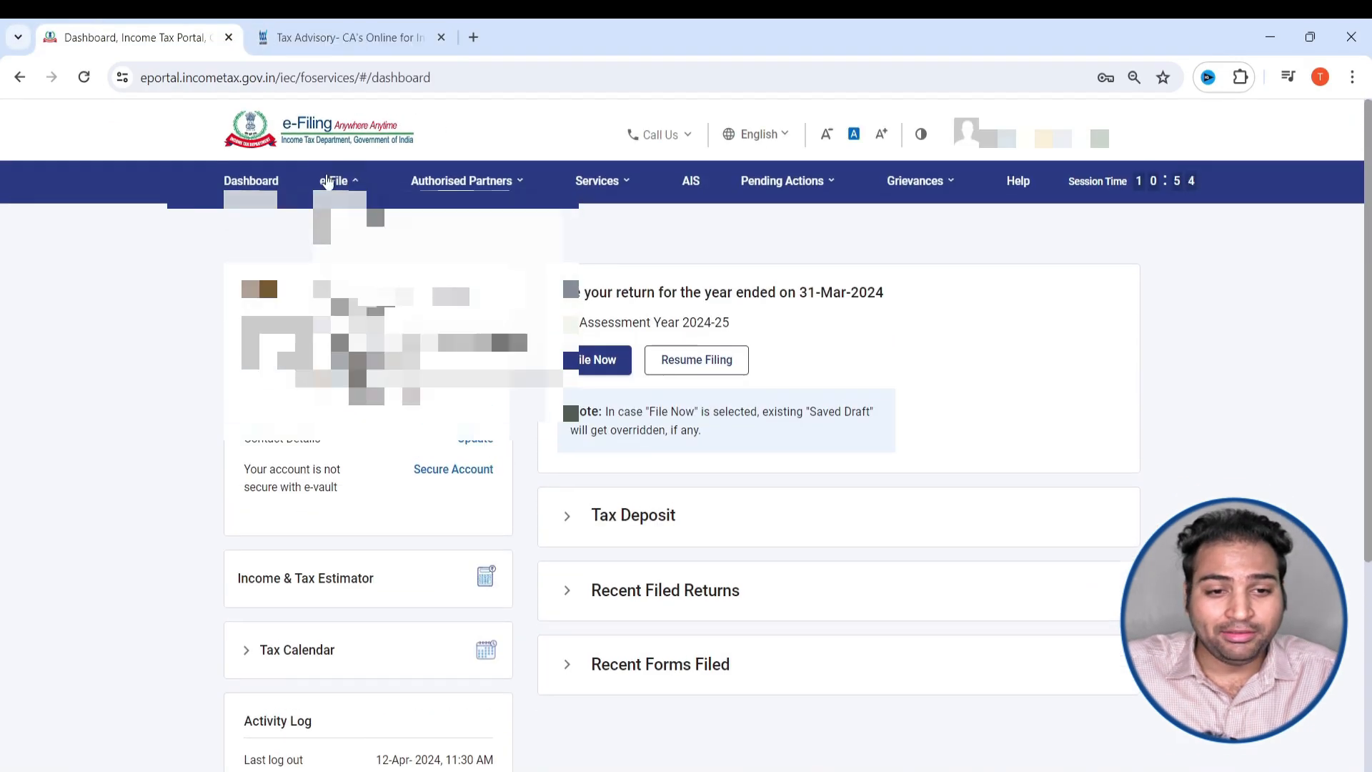
pyautogui.moveTo(368, 229)
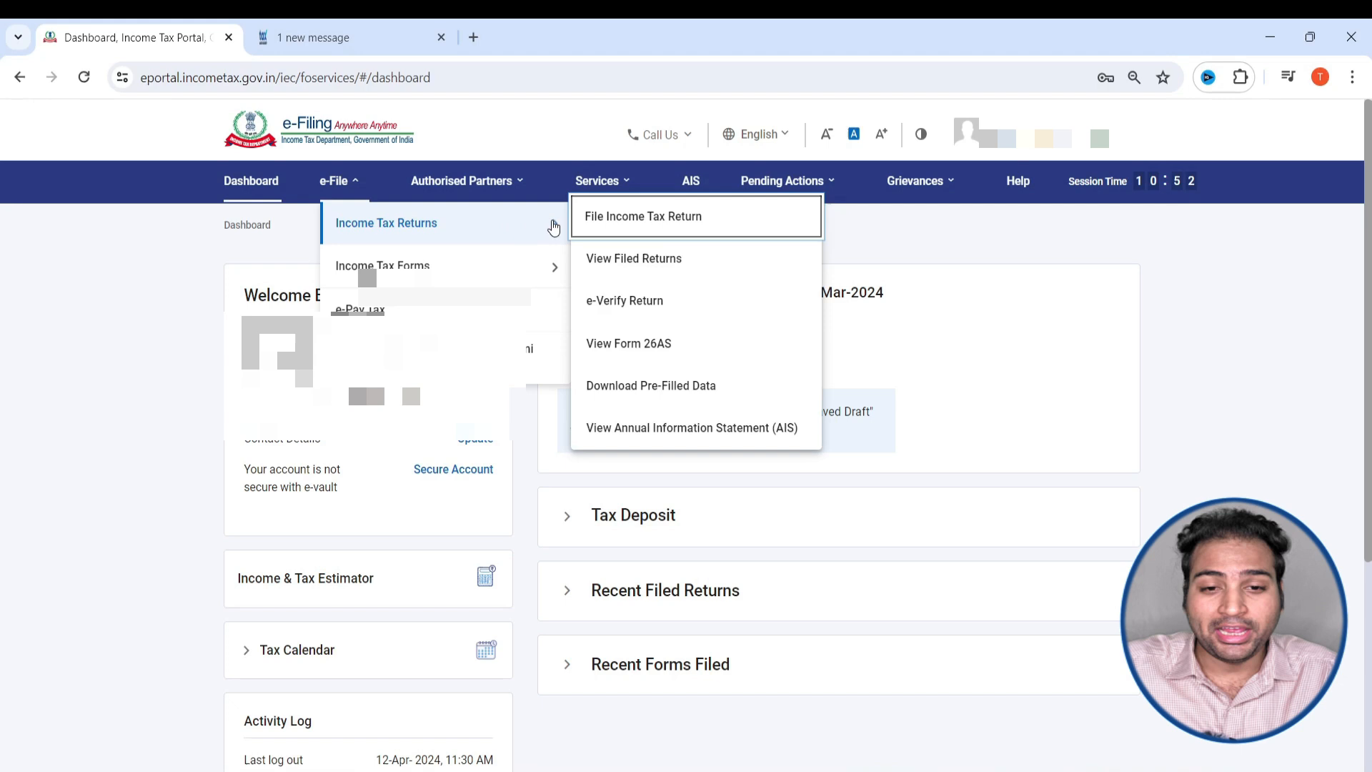
pyautogui.click(614, 214)
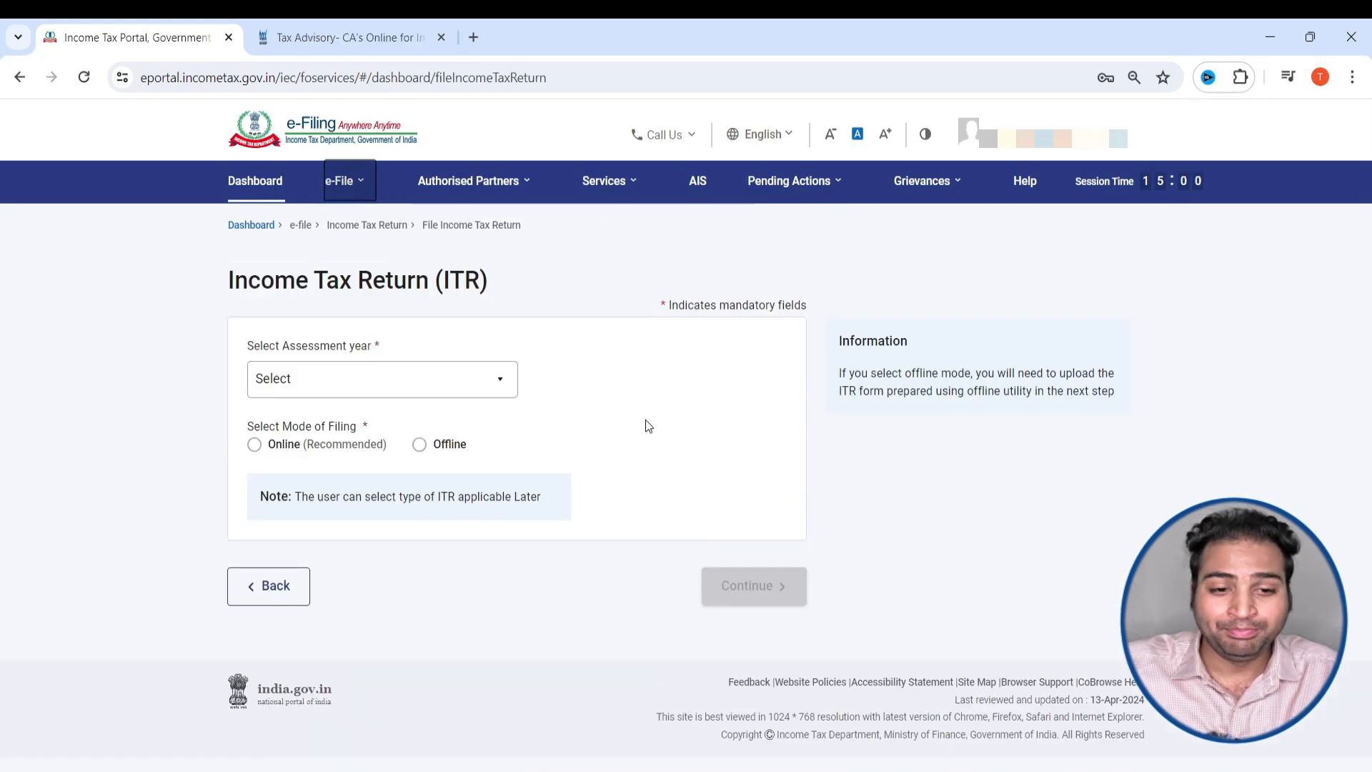
# Choose assessment year 2024-25 (Current A.Y.) with the Online mode of filing and continue to the status selection
pyautogui.click(455, 380)
pyautogui.click(343, 452)
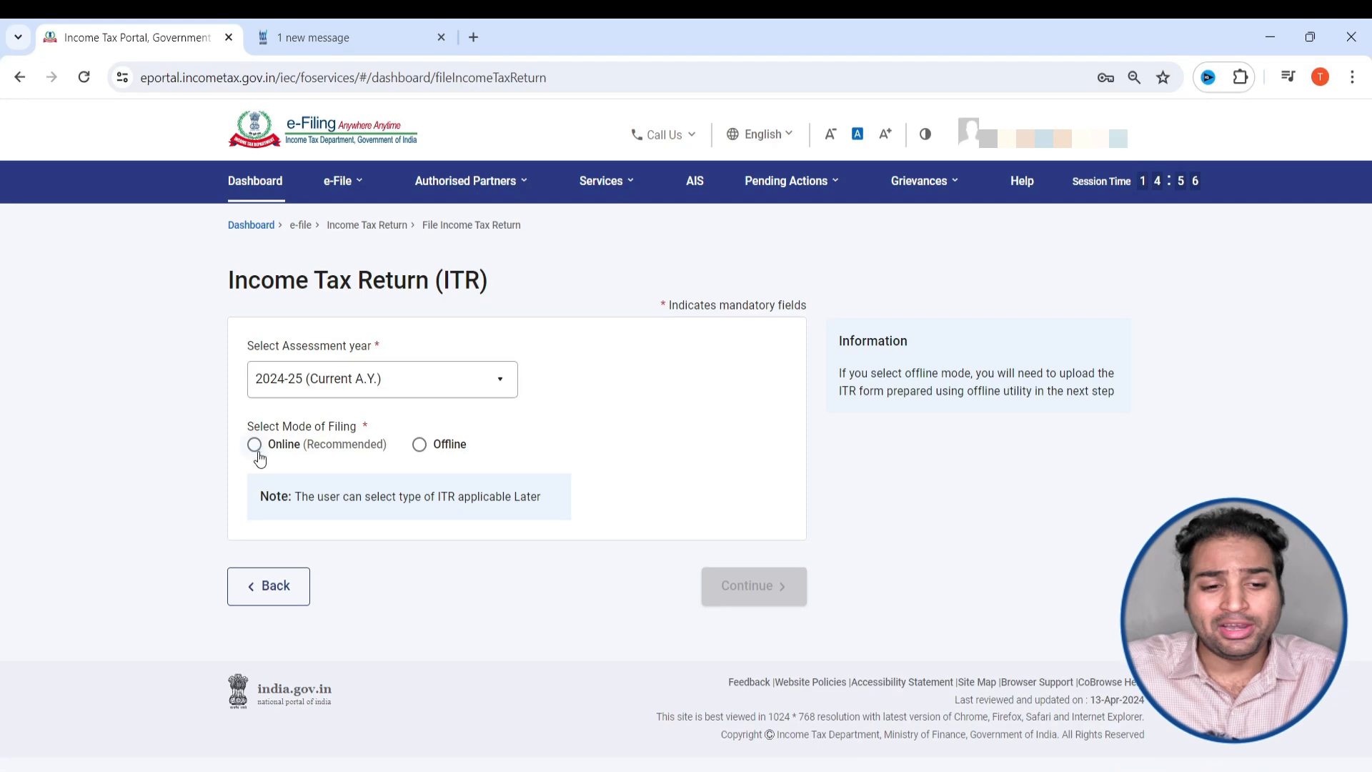
pyautogui.click(255, 447)
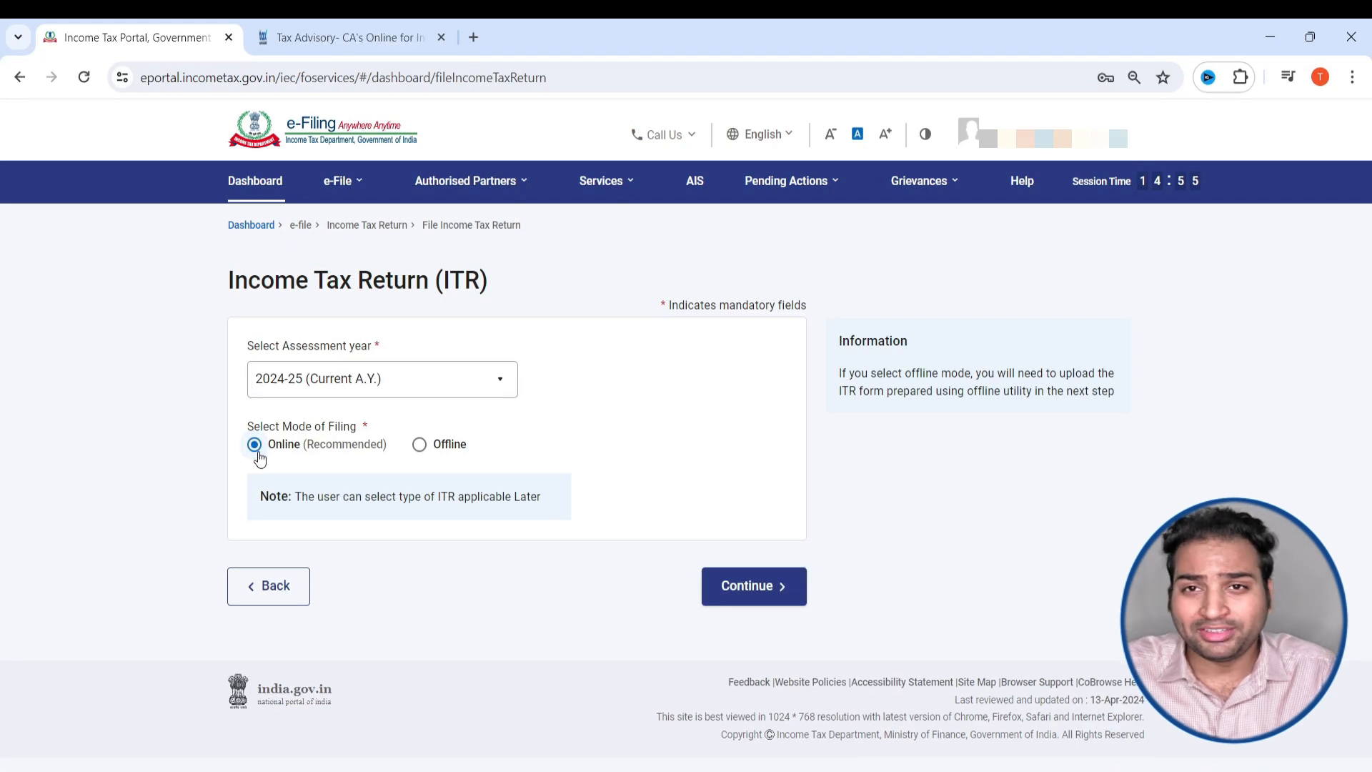
pyautogui.click(736, 594)
pyautogui.click(1054, 616)
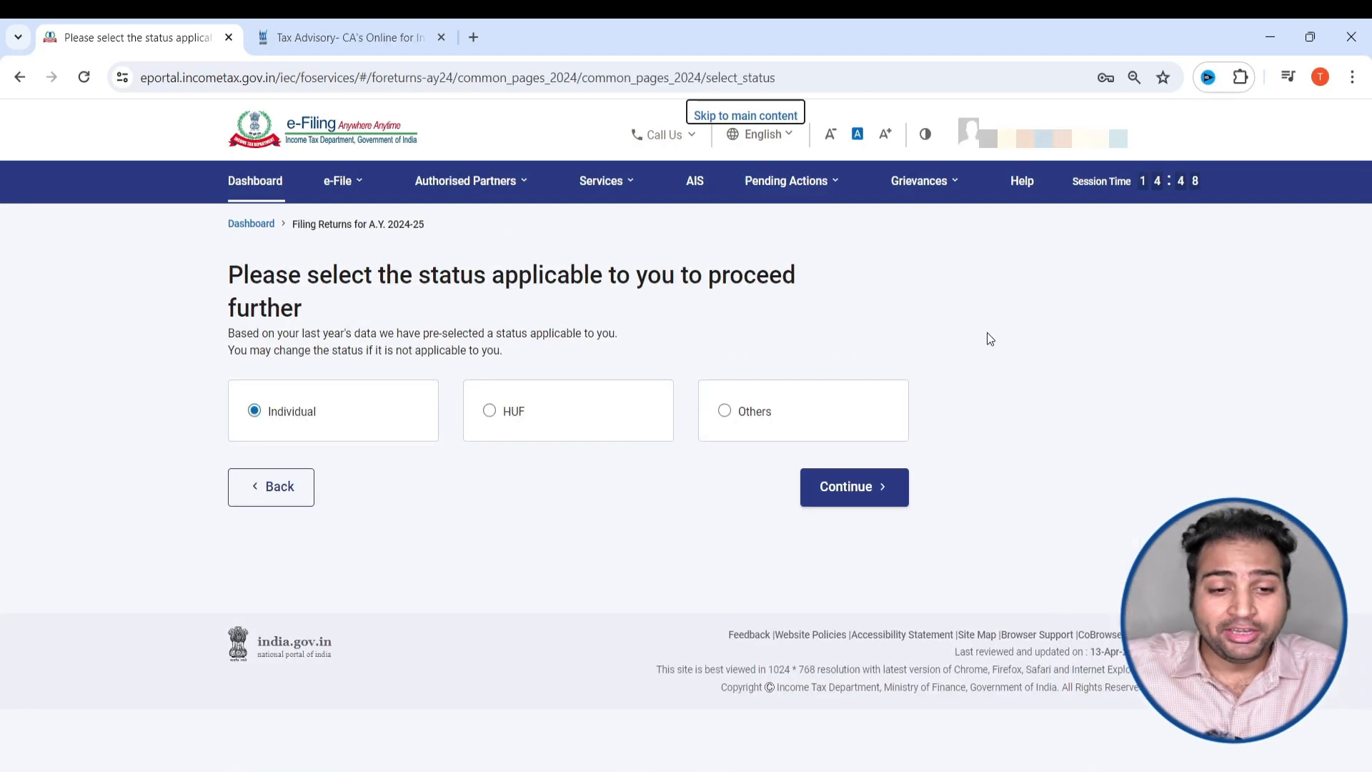
# Continue with the Individual status, select form ITR-2 and proceed to its introduction page
pyautogui.click(837, 492)
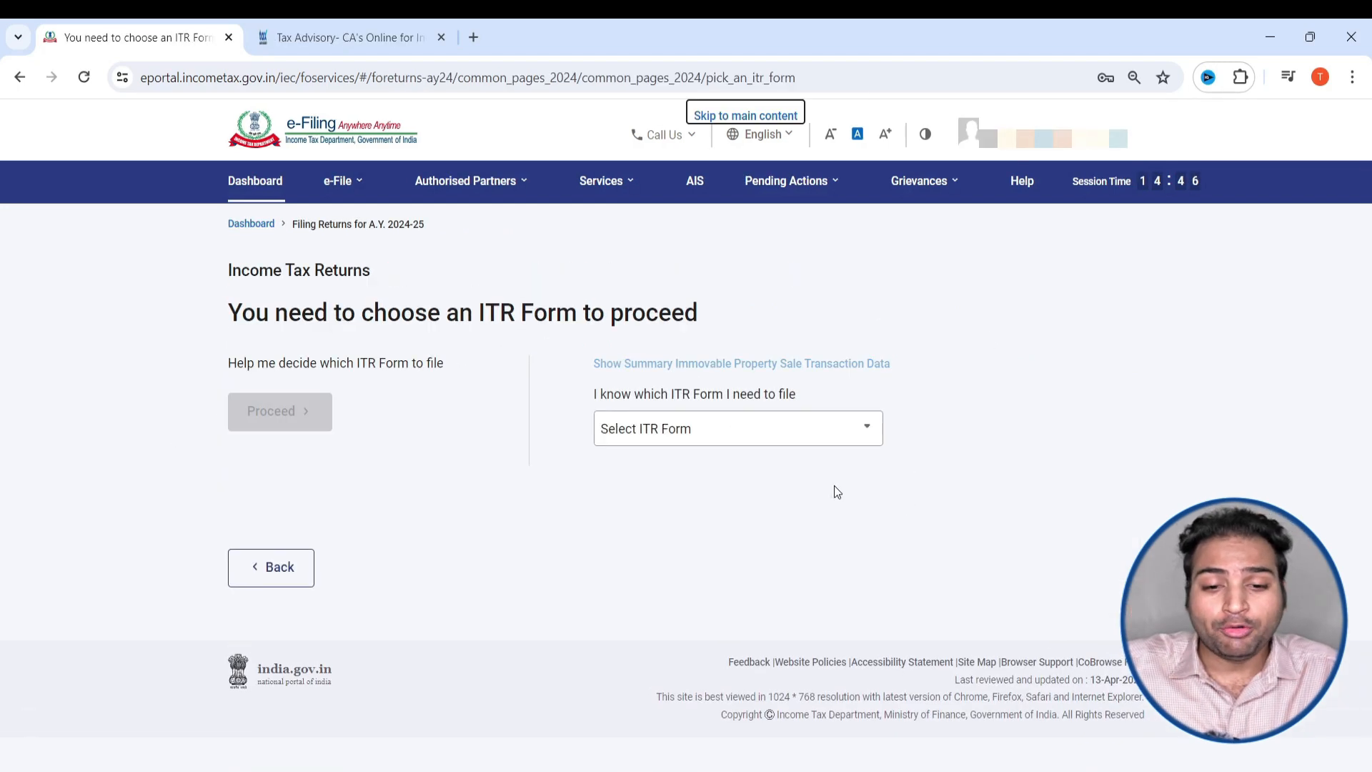
pyautogui.click(786, 440)
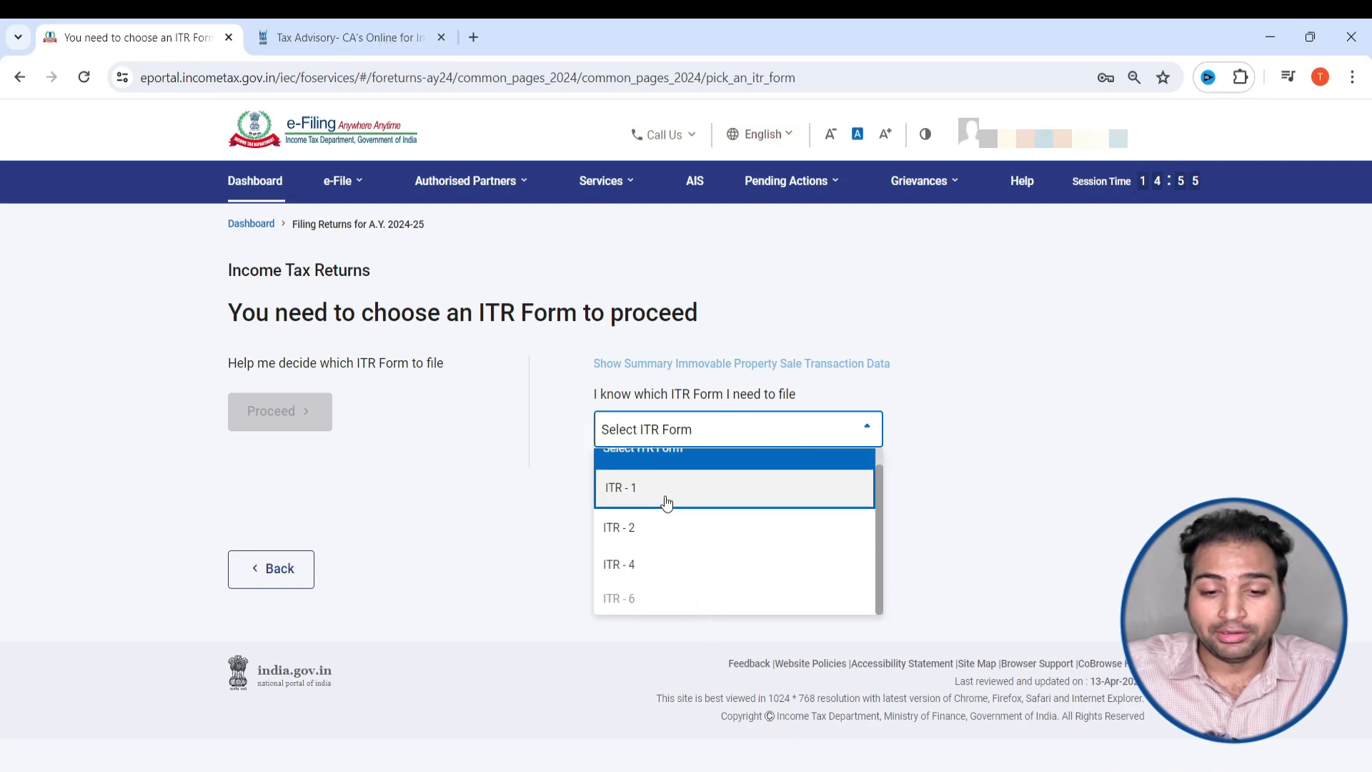
pyautogui.click(658, 536)
pyautogui.click(658, 543)
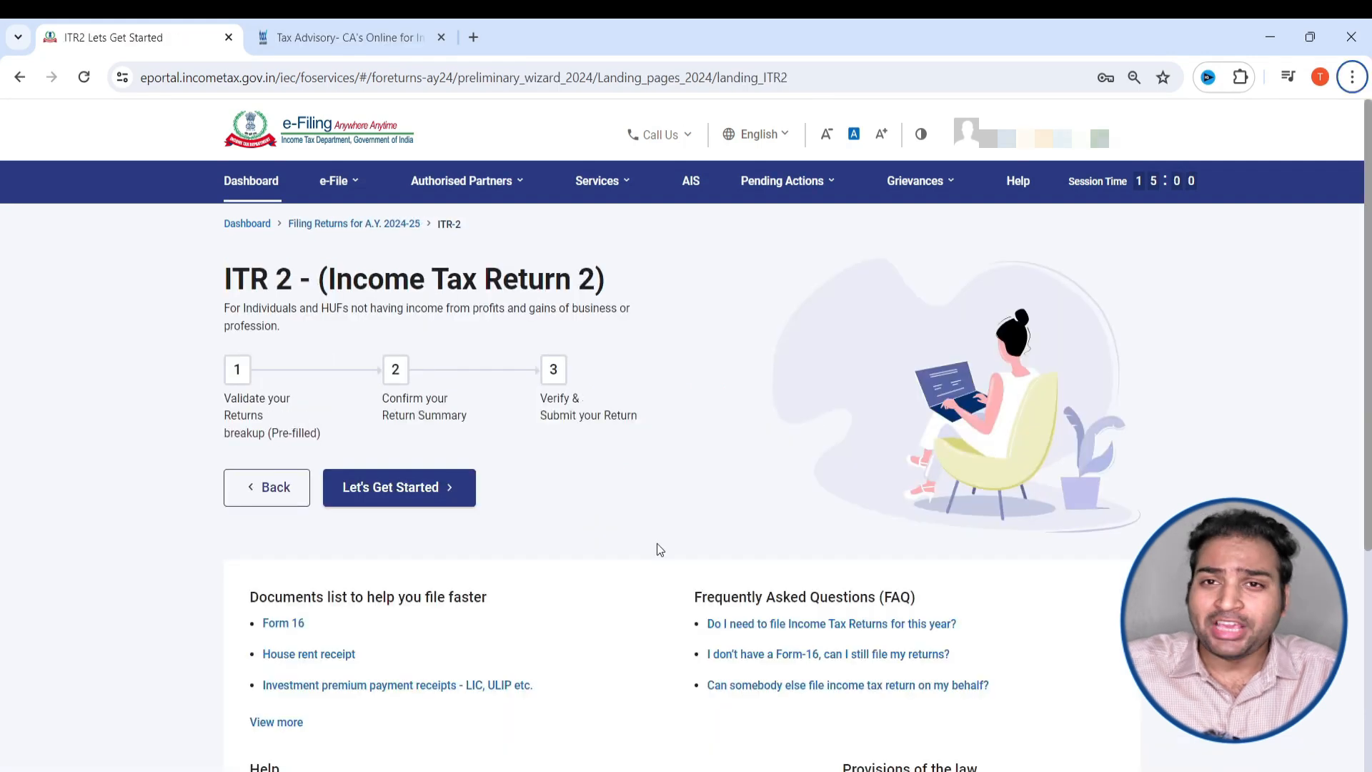
# Start the ITR-2 return, give Others as the reason for filing and continue to schedule selection
pyautogui.click(385, 486)
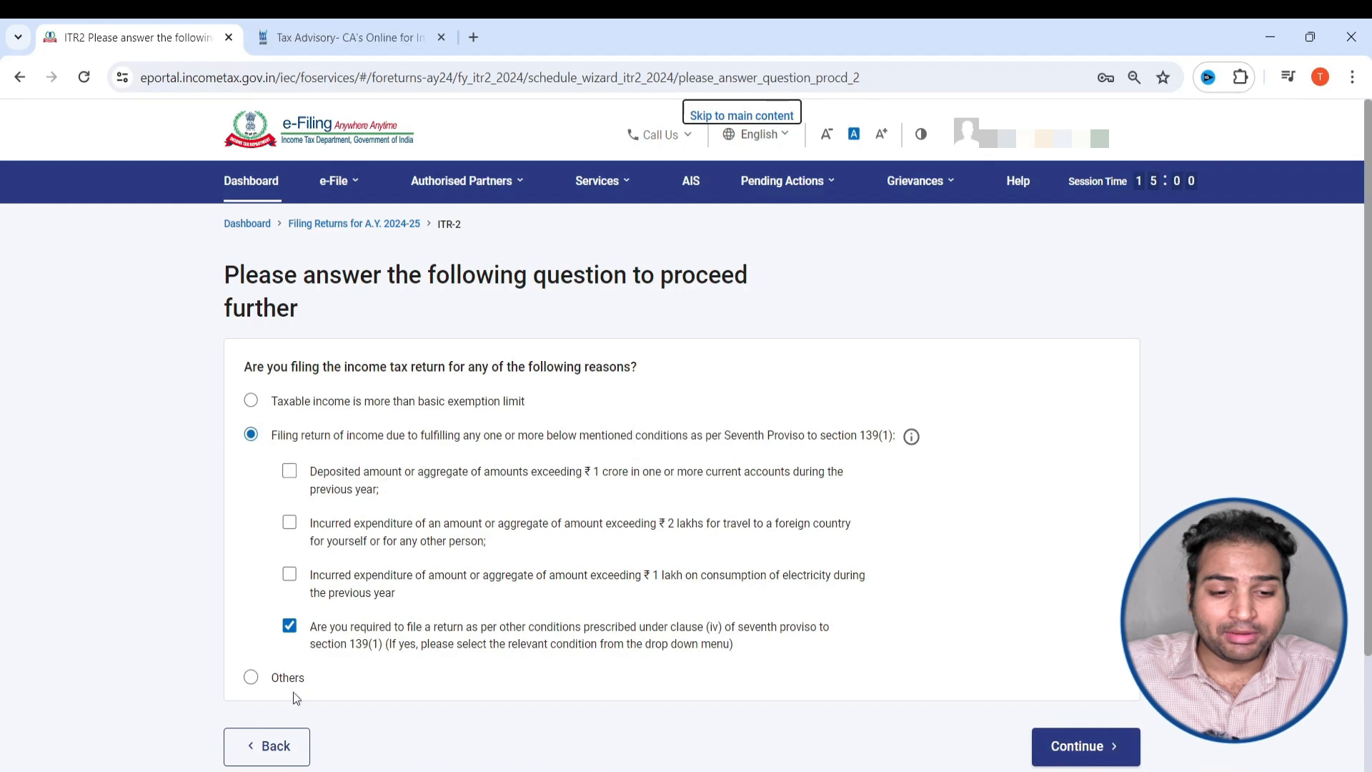
pyautogui.click(251, 678)
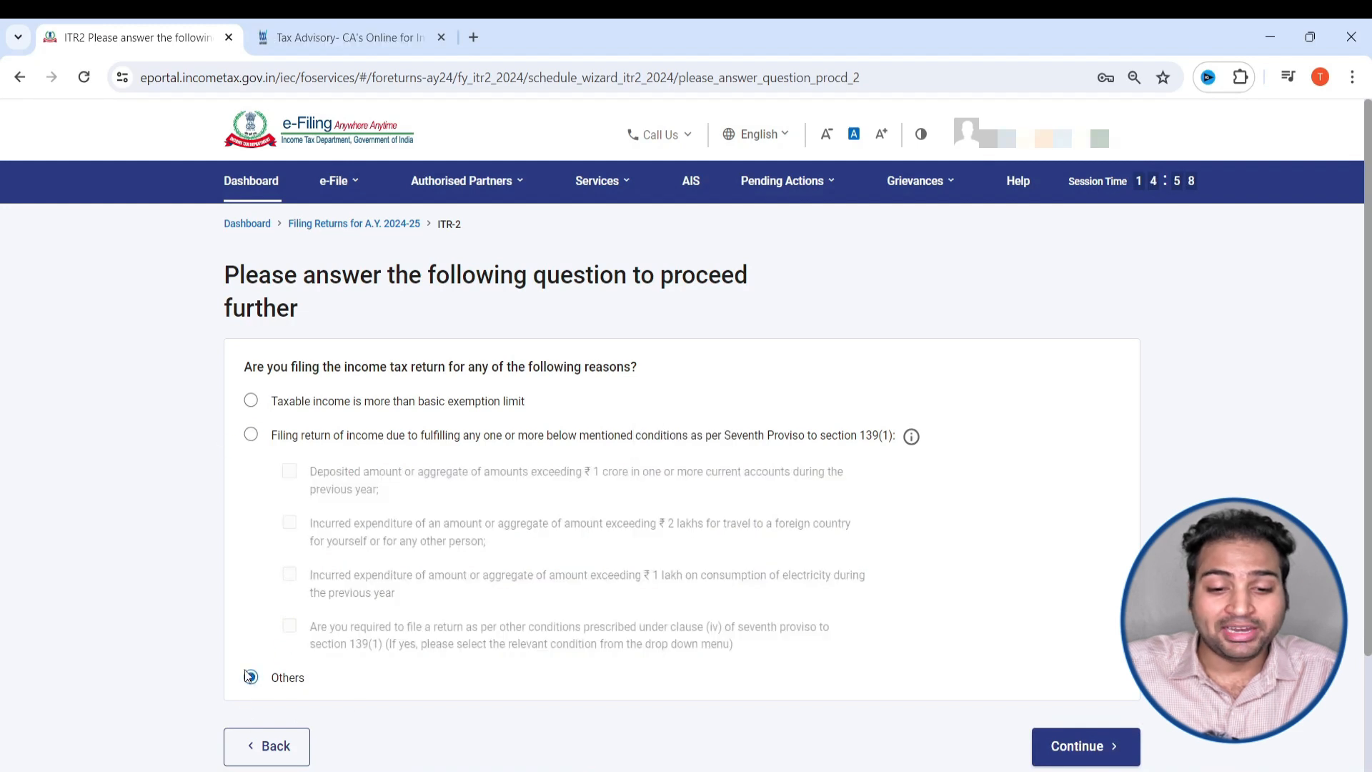
pyautogui.click(1072, 752)
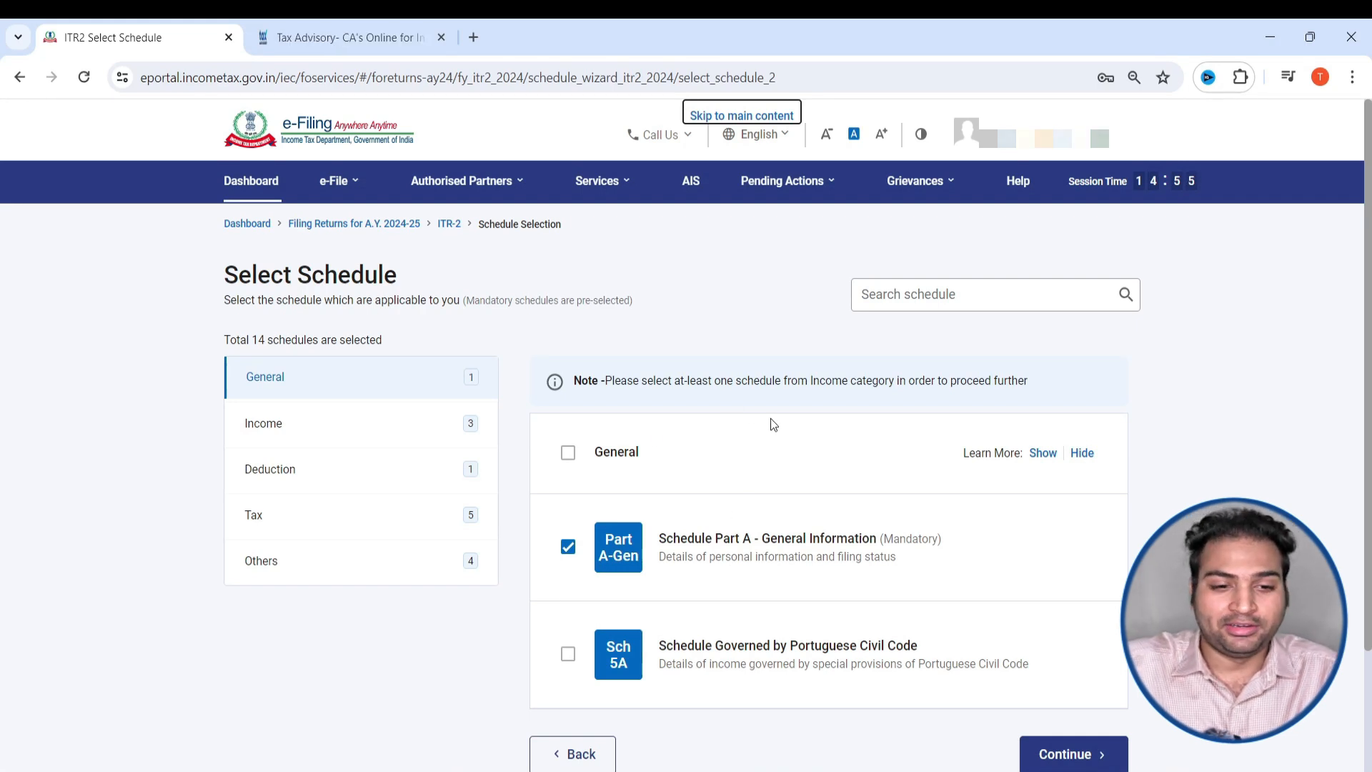
# In the Income category, select Schedule House Property, Schedule Capital Gains, Schedule 112A and Schedule VDA in addition to the preselected schedules
pyautogui.click(311, 428)
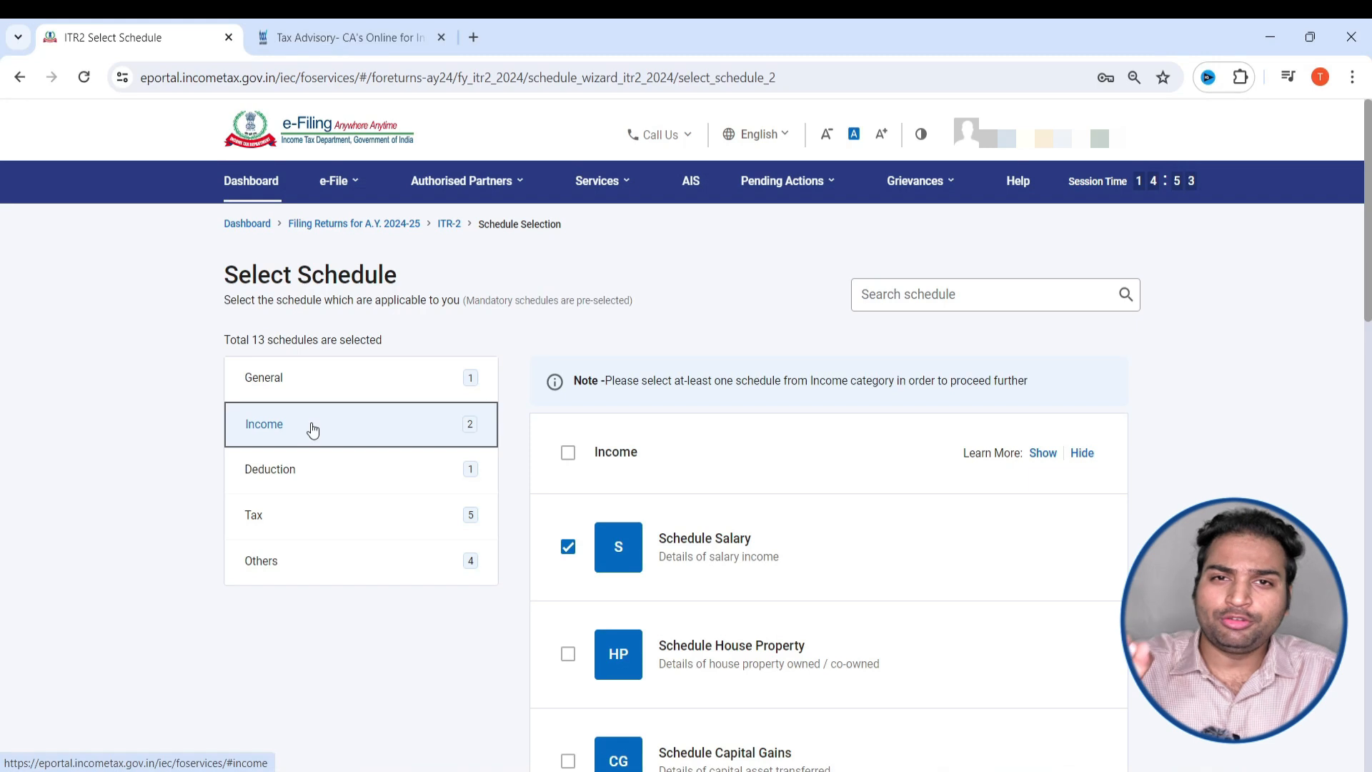
pyautogui.scroll(-2, 428, 472)
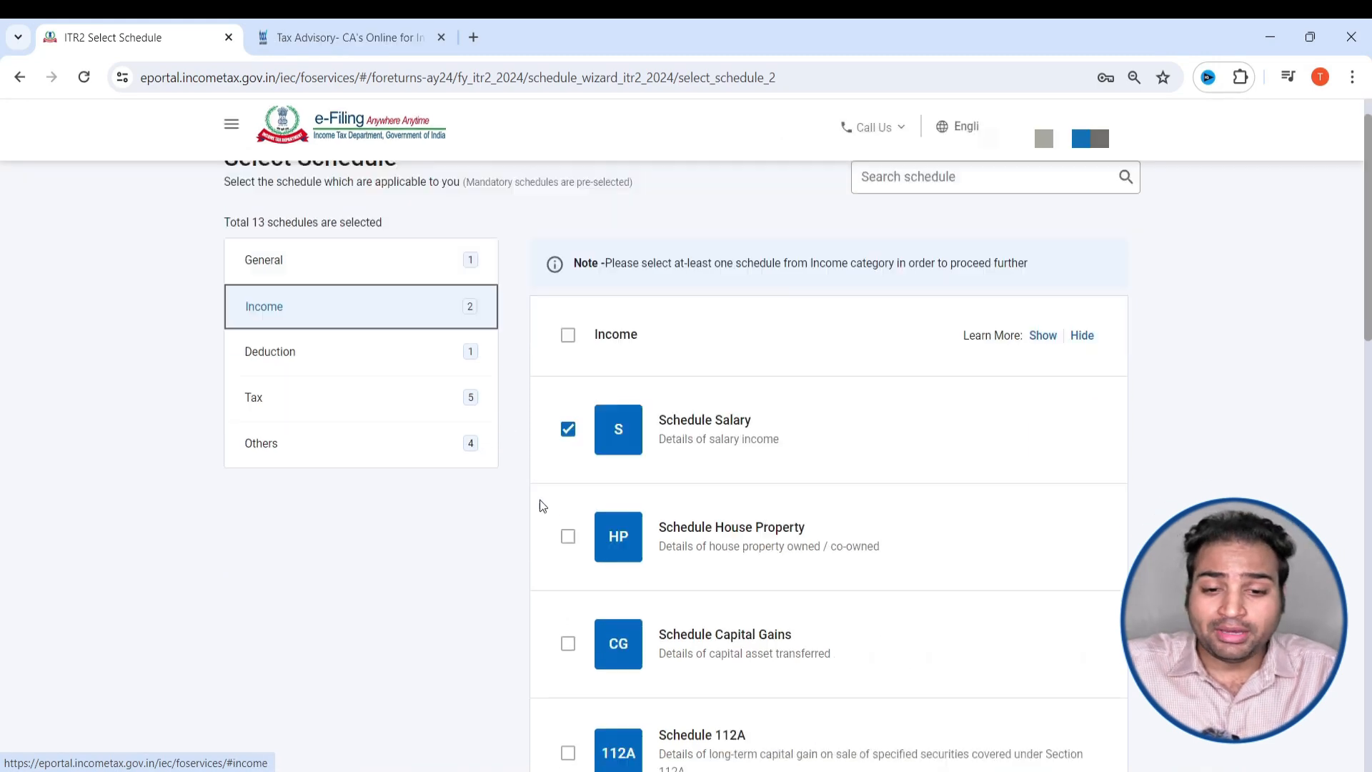
pyautogui.moveTo(755, 407); pyautogui.dragTo(686, 408)
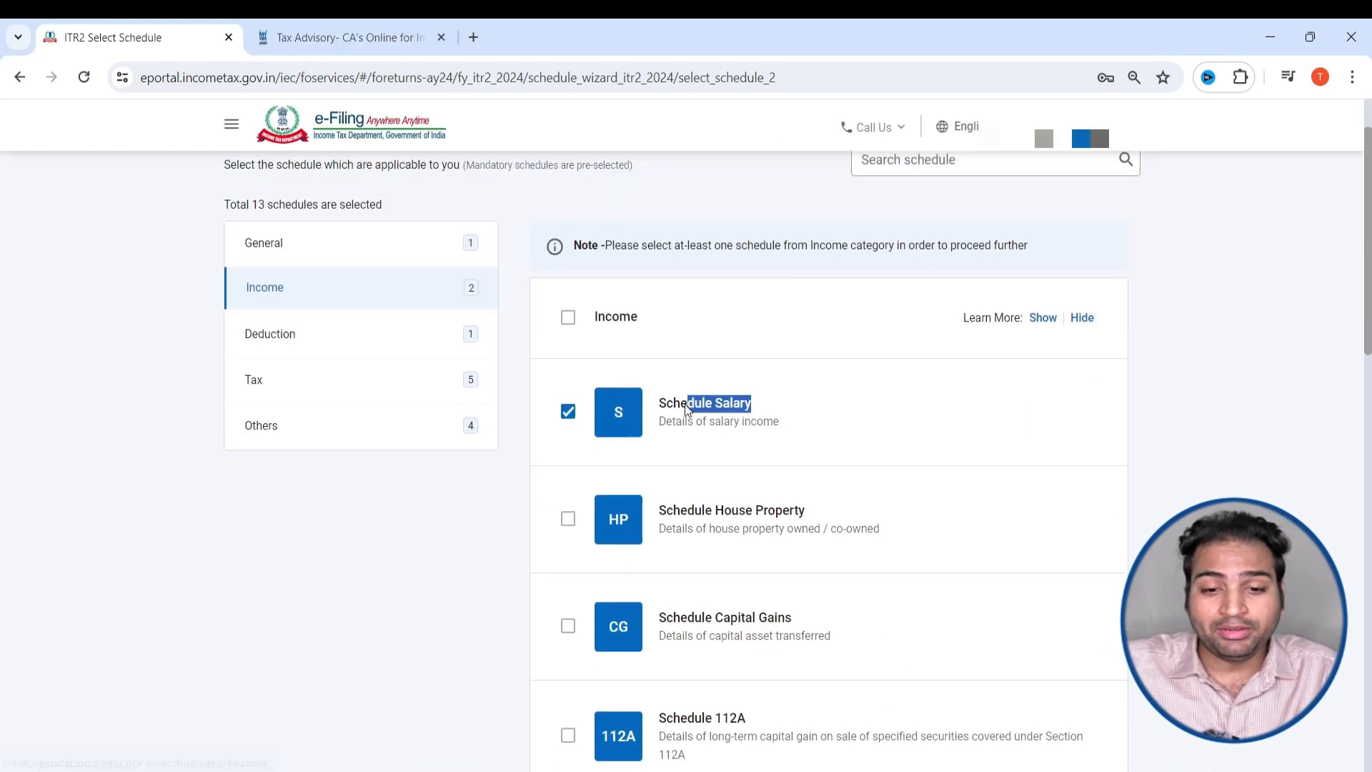
pyautogui.scroll(-3, 666, 404)
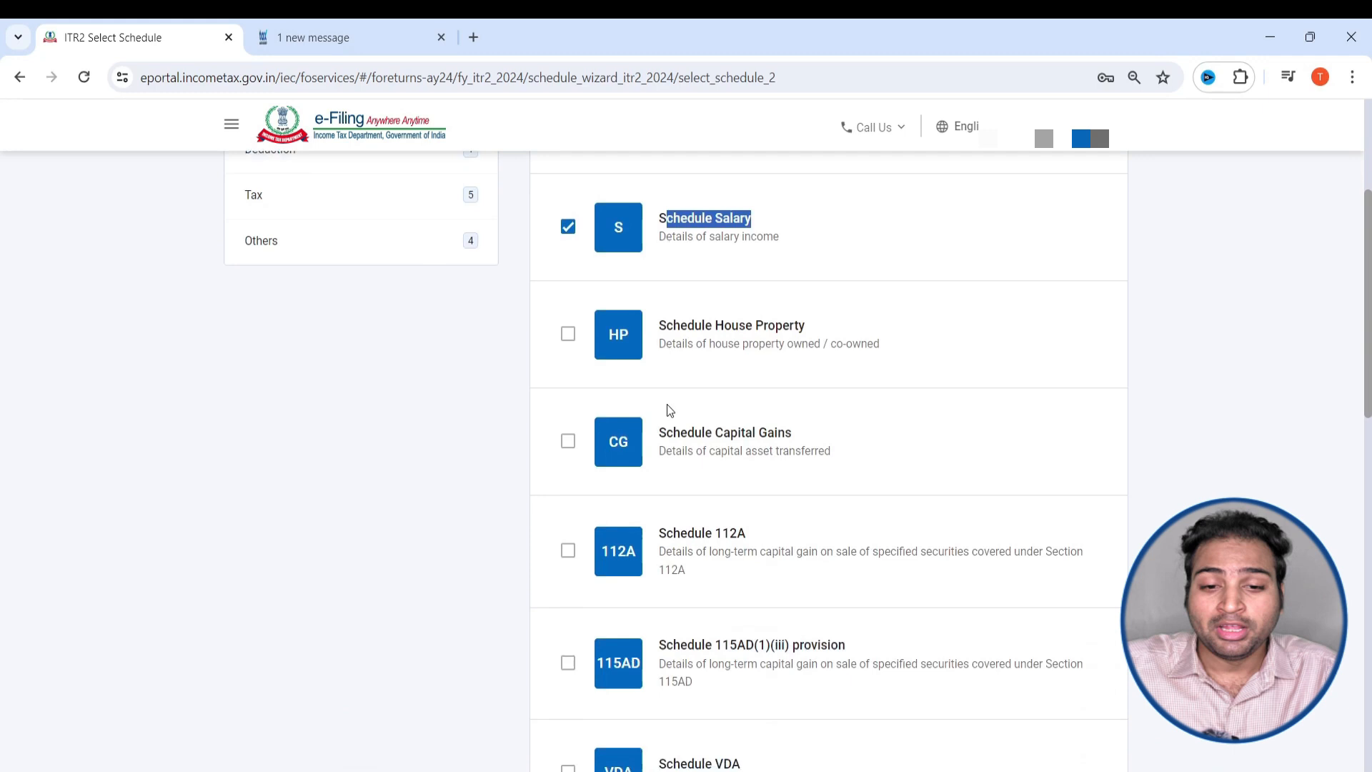
pyautogui.click(568, 336)
pyautogui.scroll(1, 592, 356)
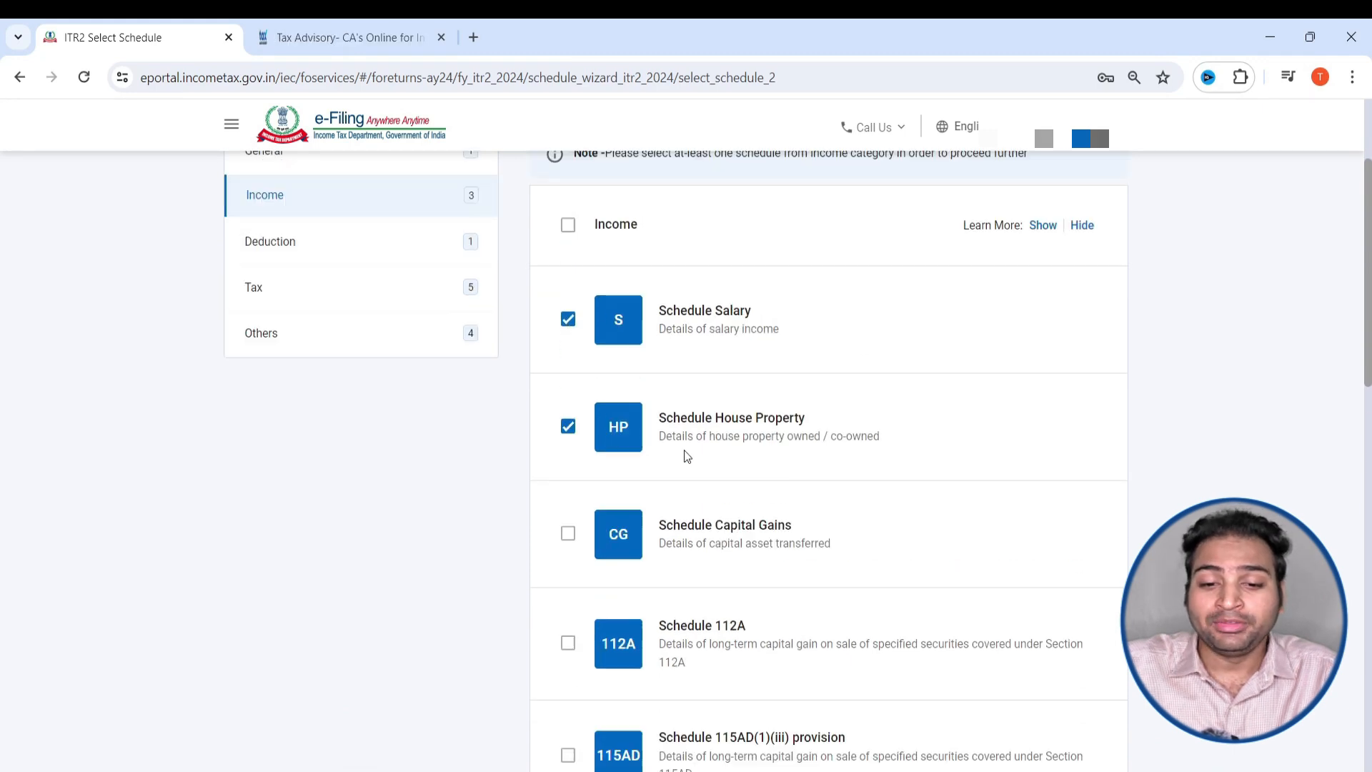
pyautogui.scroll(-4, 591, 321)
pyautogui.click(570, 258)
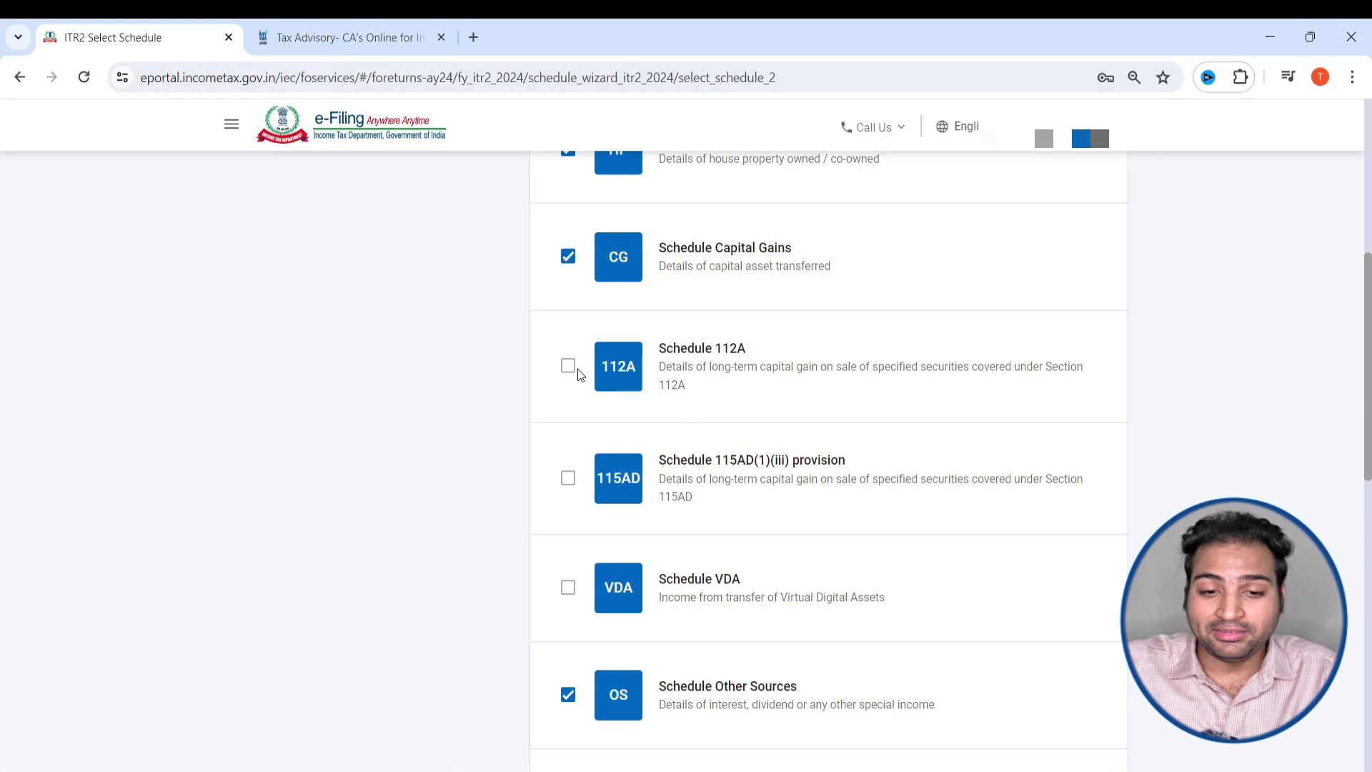
pyautogui.scroll(-3, 725, 513)
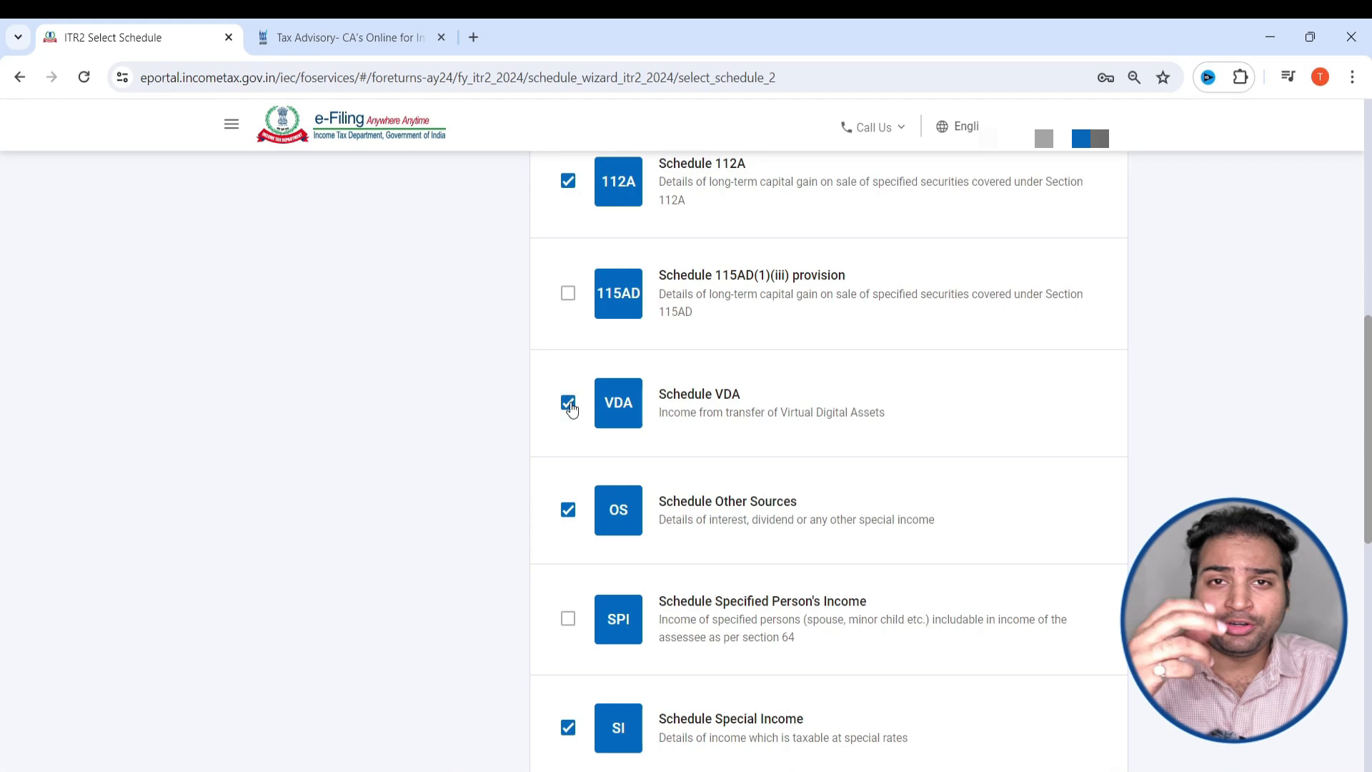
pyautogui.scroll(-3, 675, 443)
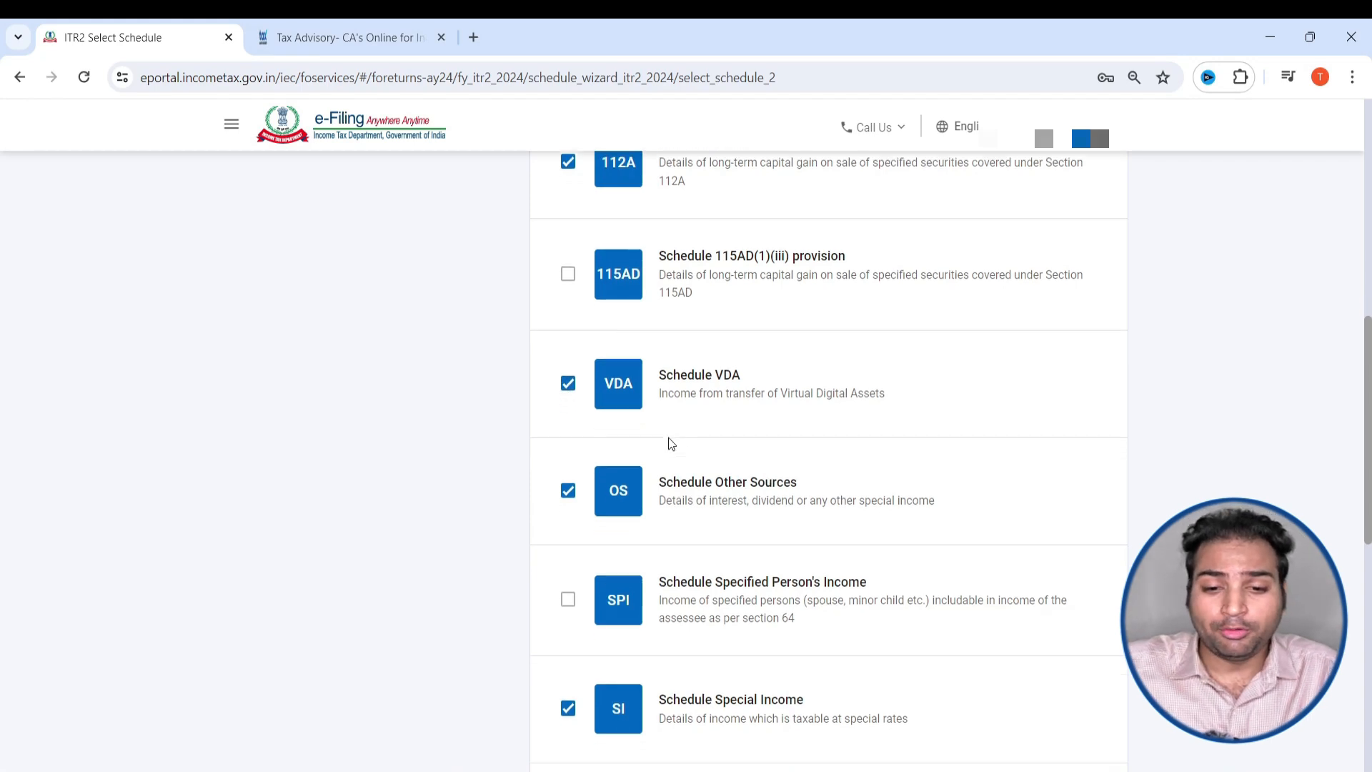
pyautogui.scroll(-5, 679, 442)
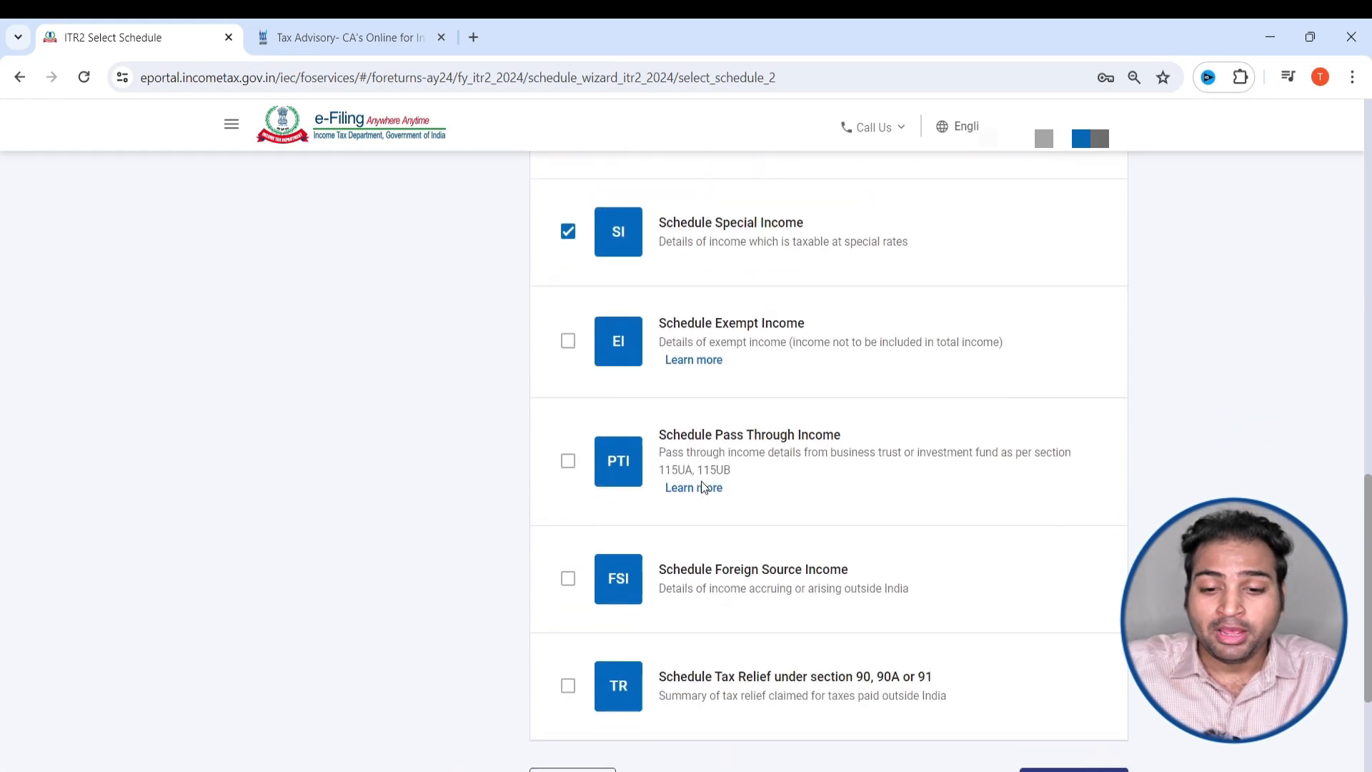
# Continue with the selected schedules, skip the schedule questions and accept the notice about pre-filled data
pyautogui.click(1073, 607)
pyautogui.click(854, 524)
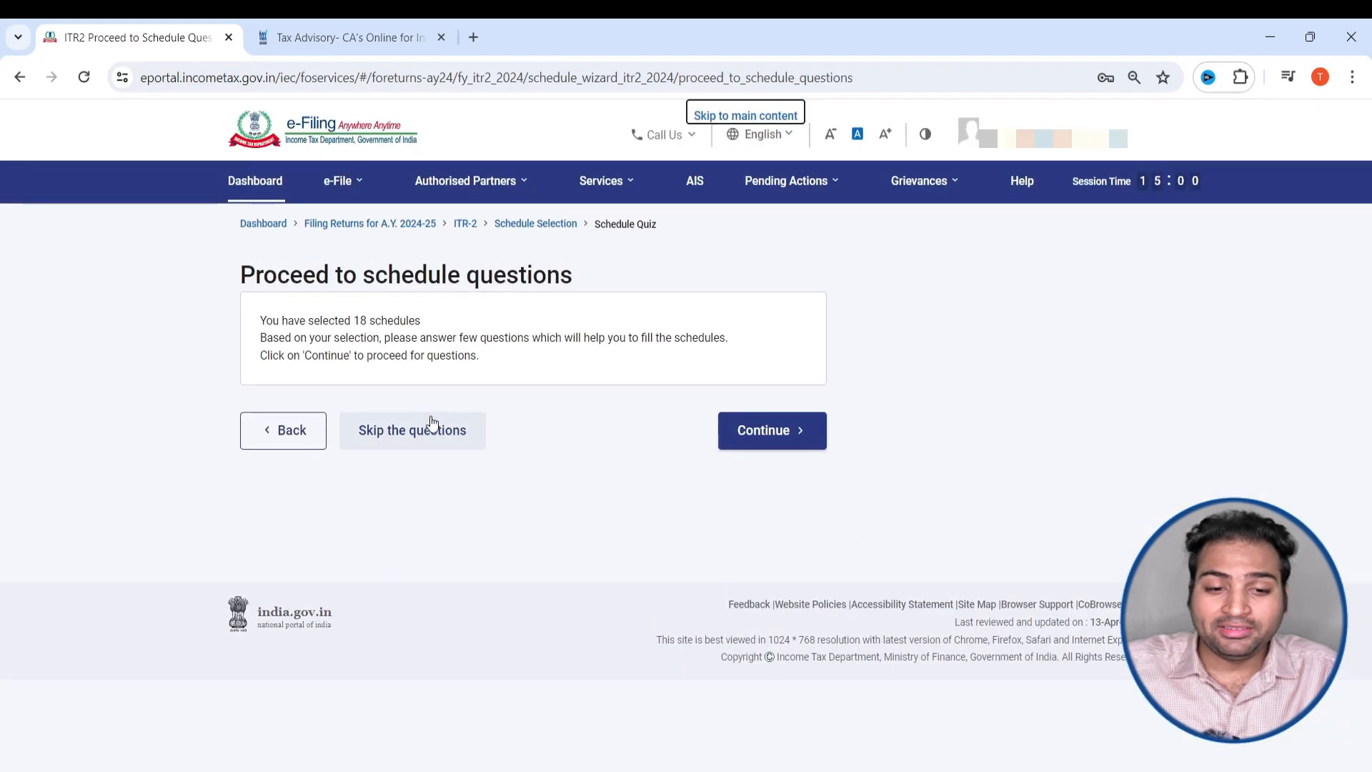
pyautogui.click(431, 441)
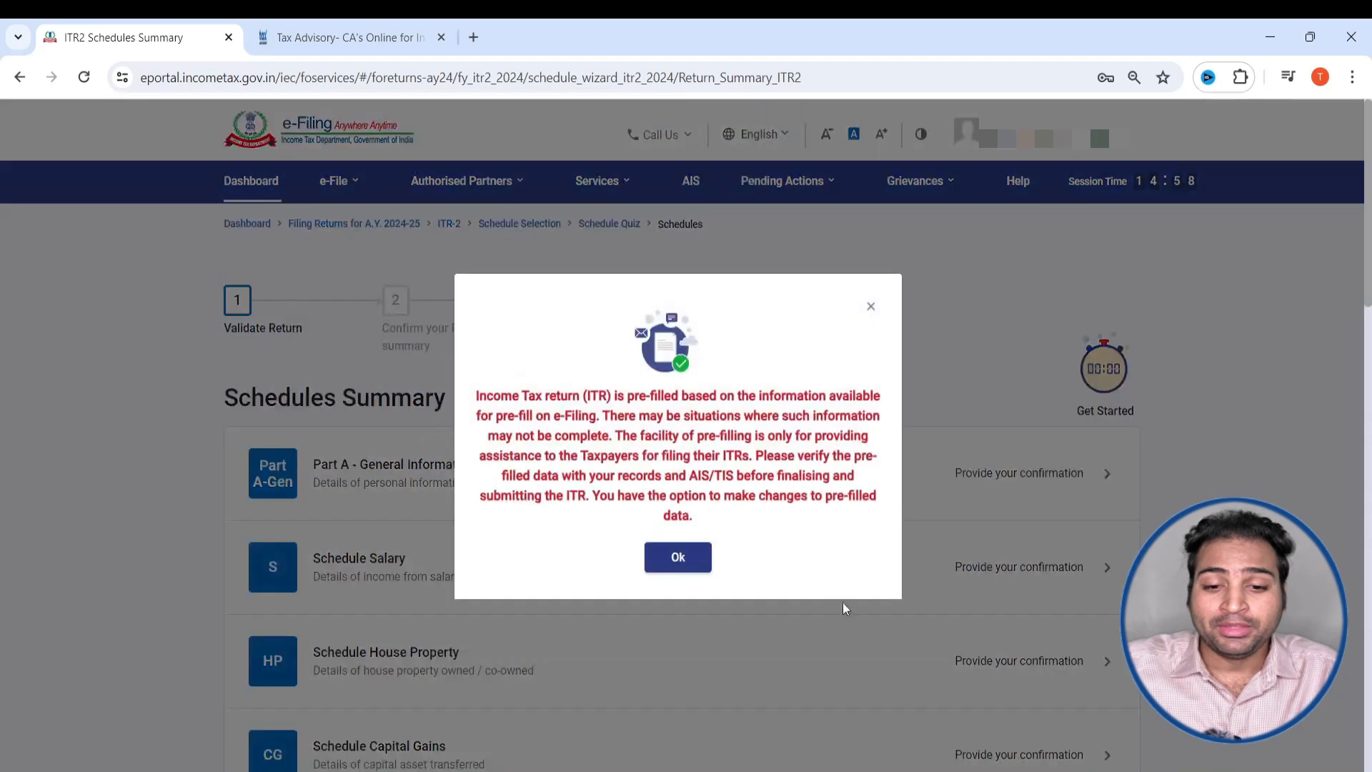
pyautogui.click(683, 566)
# Look through the schedules summary and open Part A - General Information at its filing status section
pyautogui.scroll(-15, 685, 575)
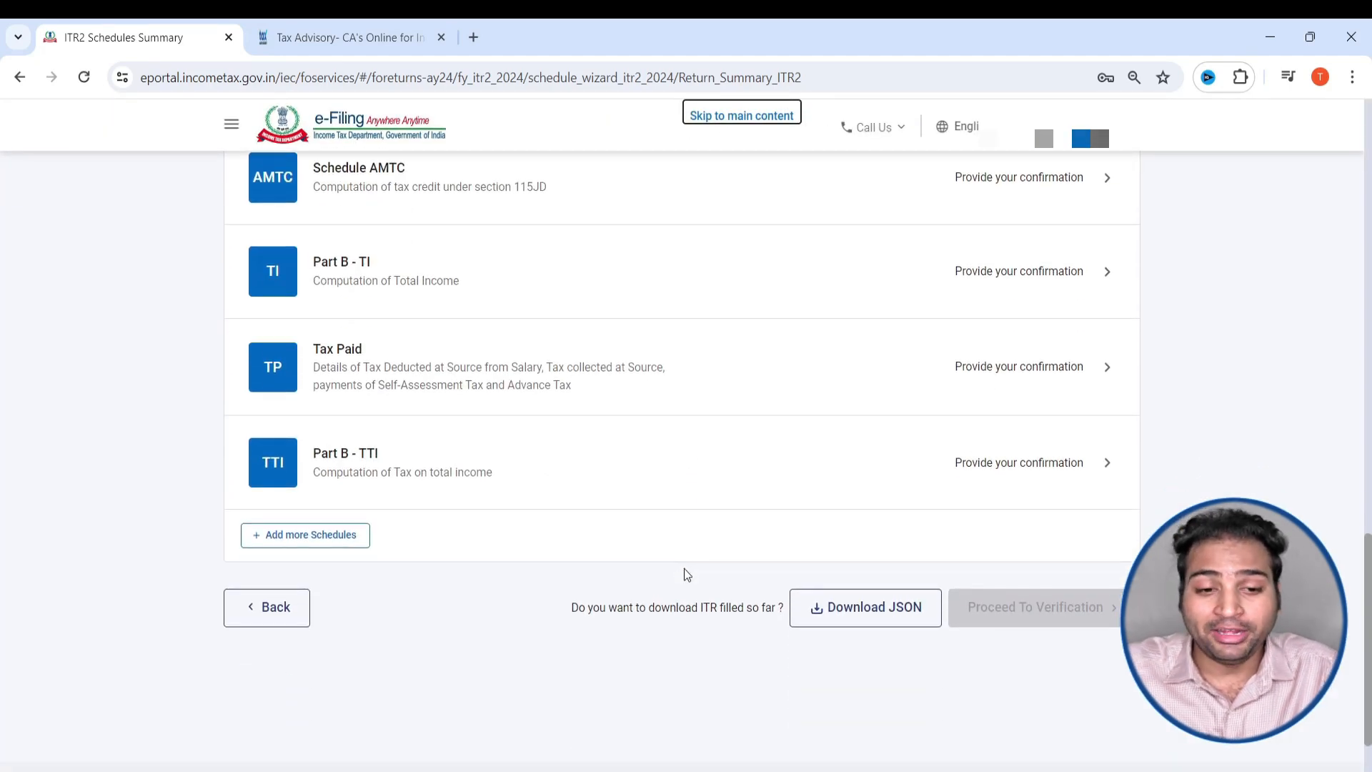
pyautogui.scroll(8, 685, 575)
pyautogui.scroll(10, 686, 573)
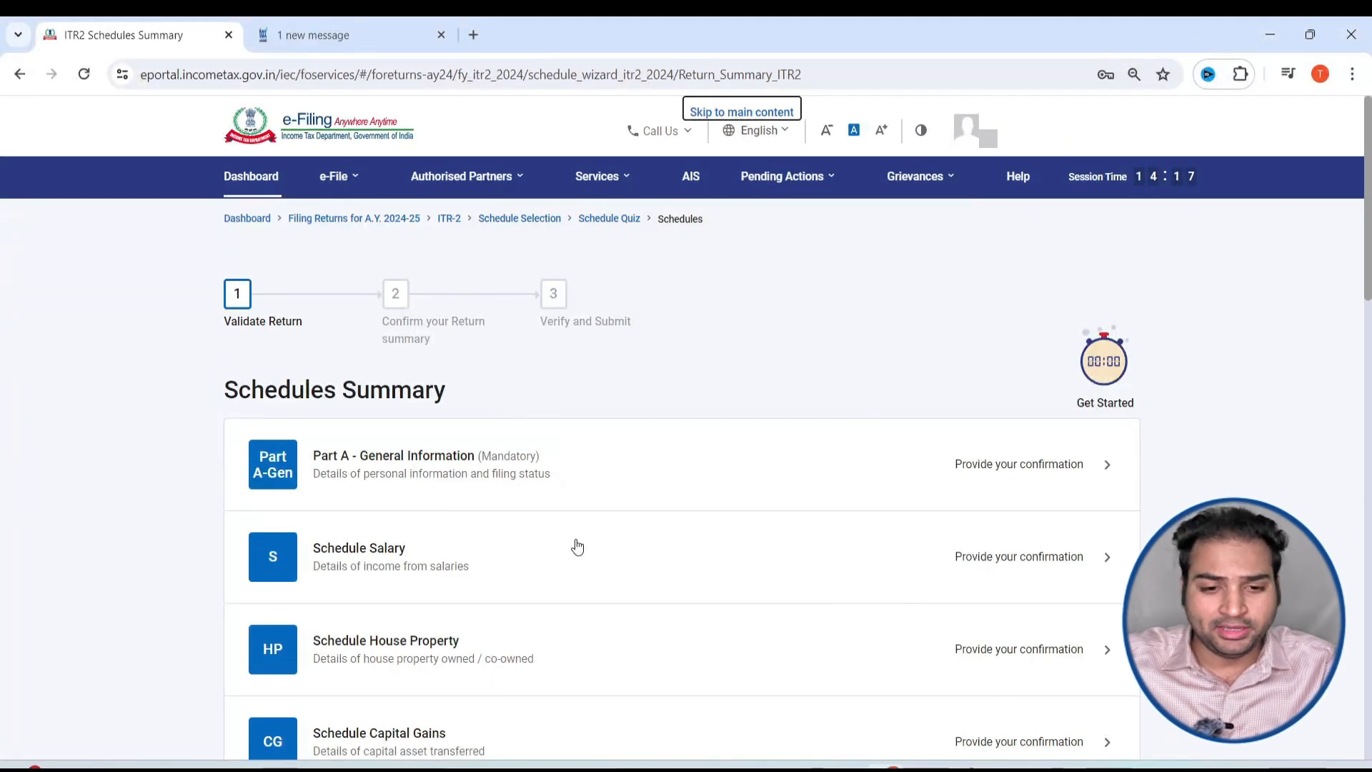
pyautogui.click(565, 460)
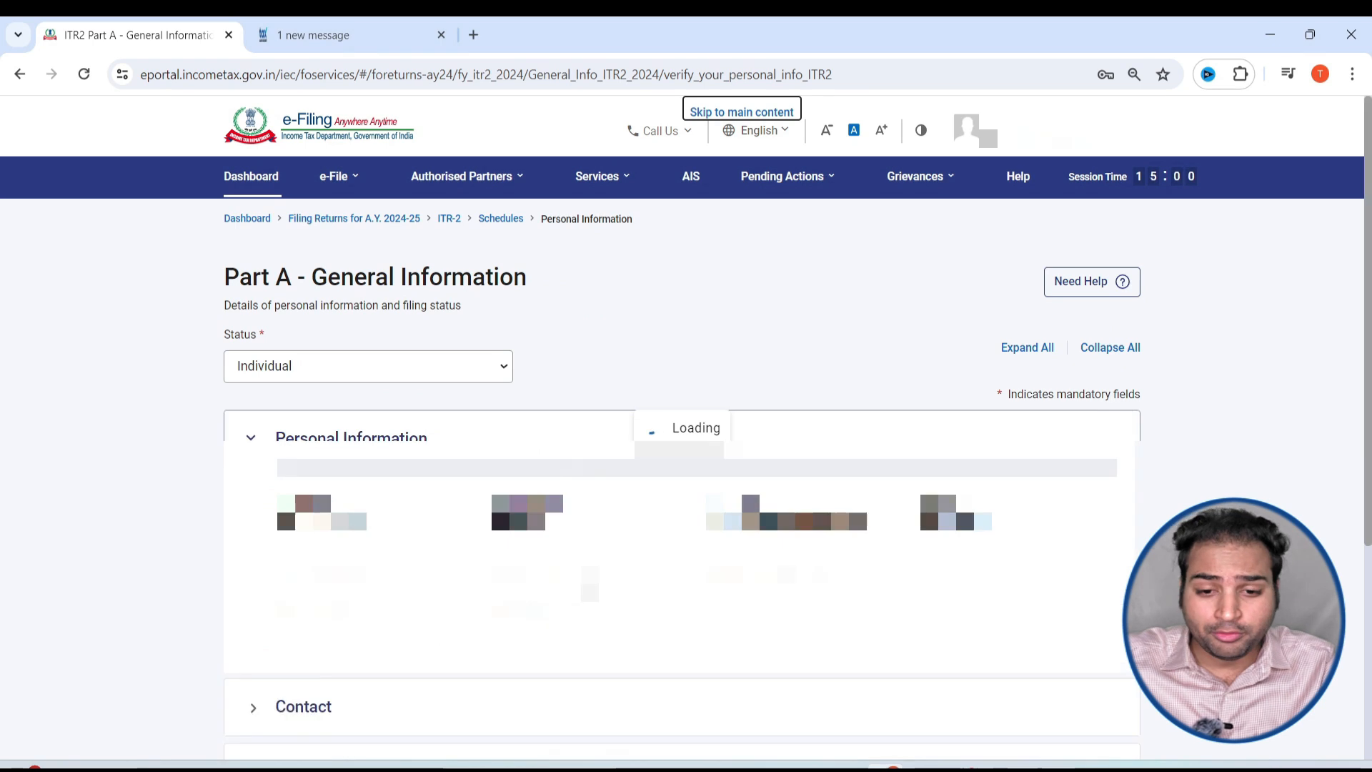
pyautogui.scroll(-10, 545, 400)
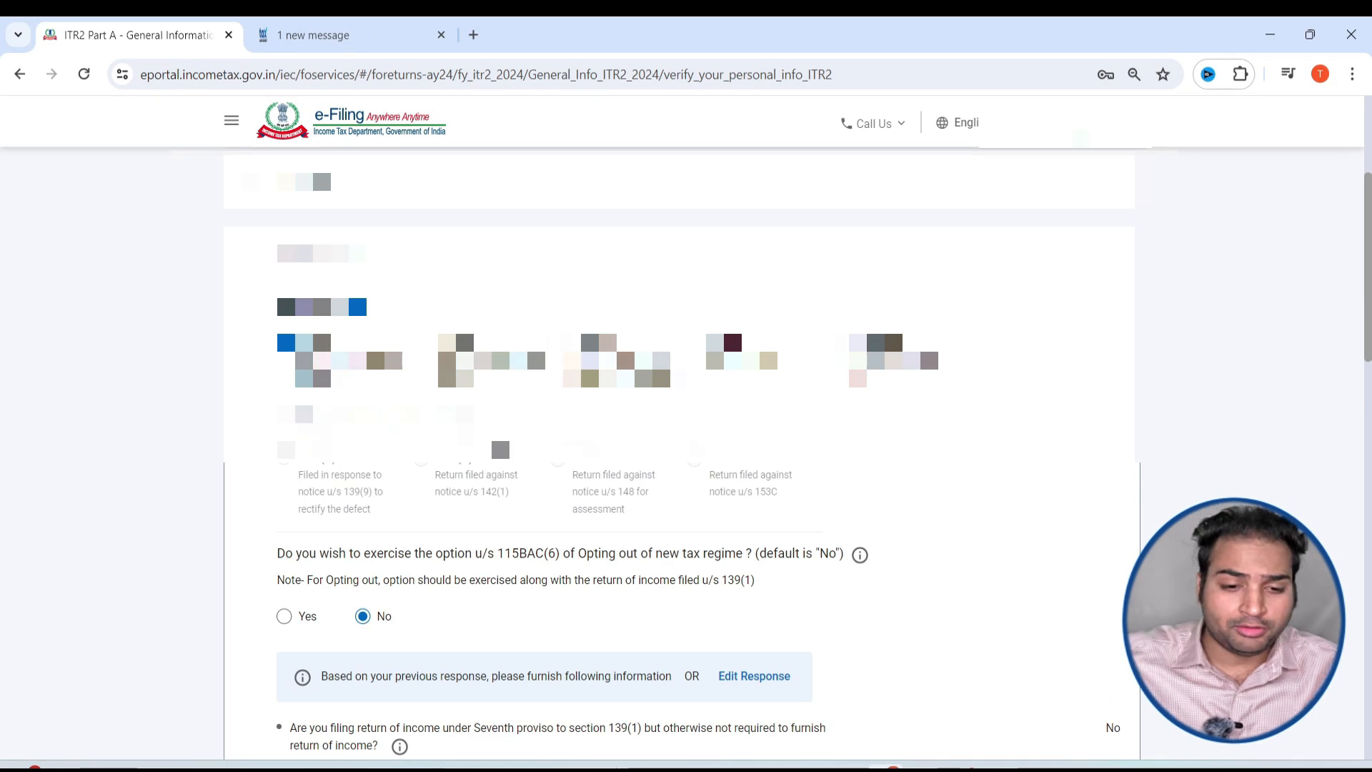
pyautogui.scroll(-12, 448, 443)
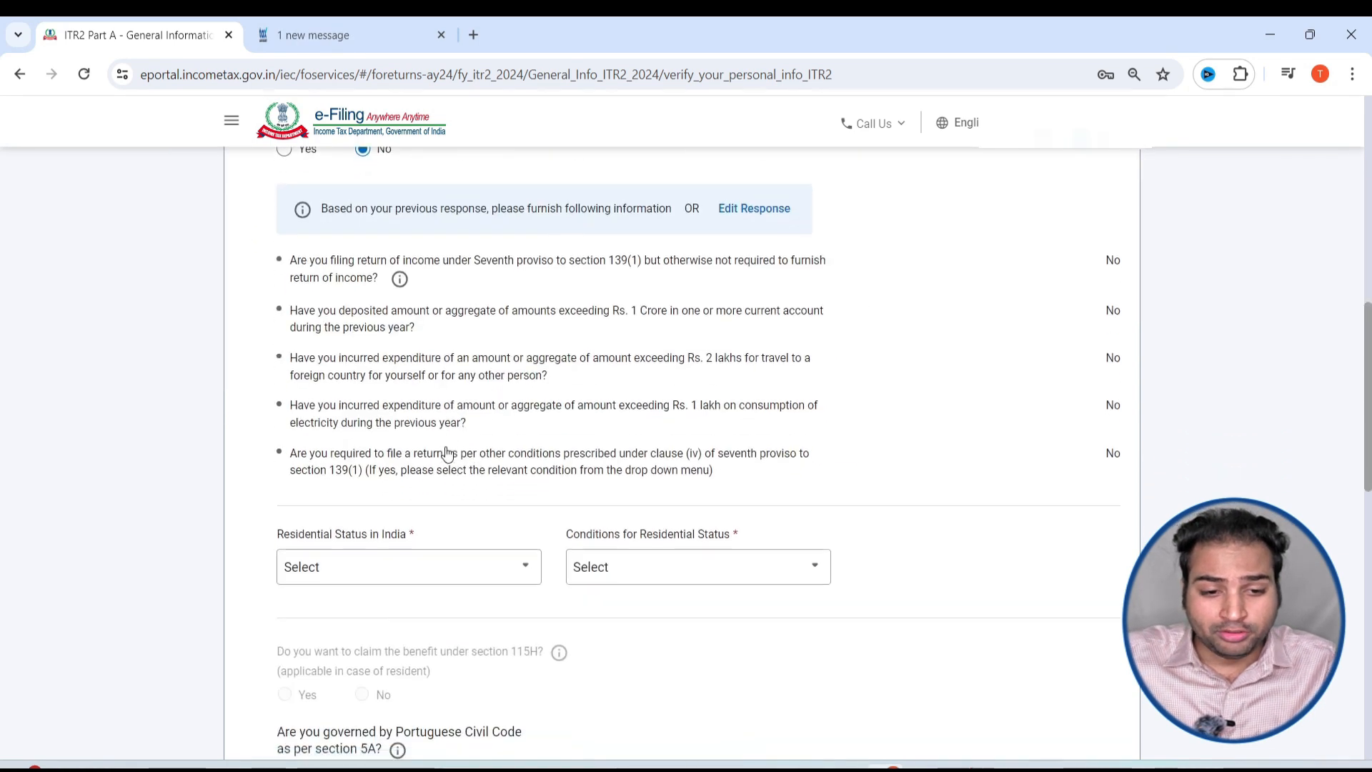
# Set the residential status to Resident with the condition of being in India for 182 days or more during the previous year [section 6(1)(a)]
pyautogui.click(437, 401)
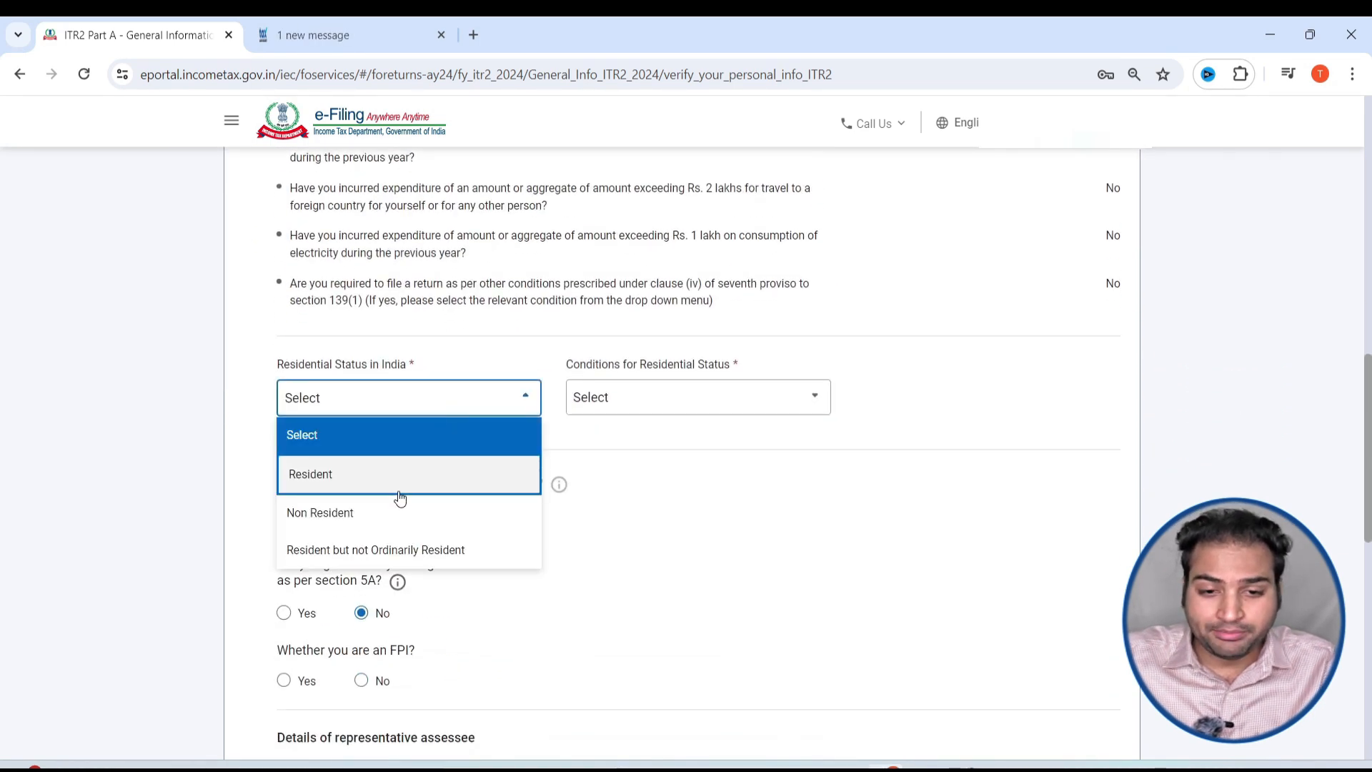
pyautogui.click(398, 492)
pyautogui.click(672, 399)
pyautogui.click(688, 493)
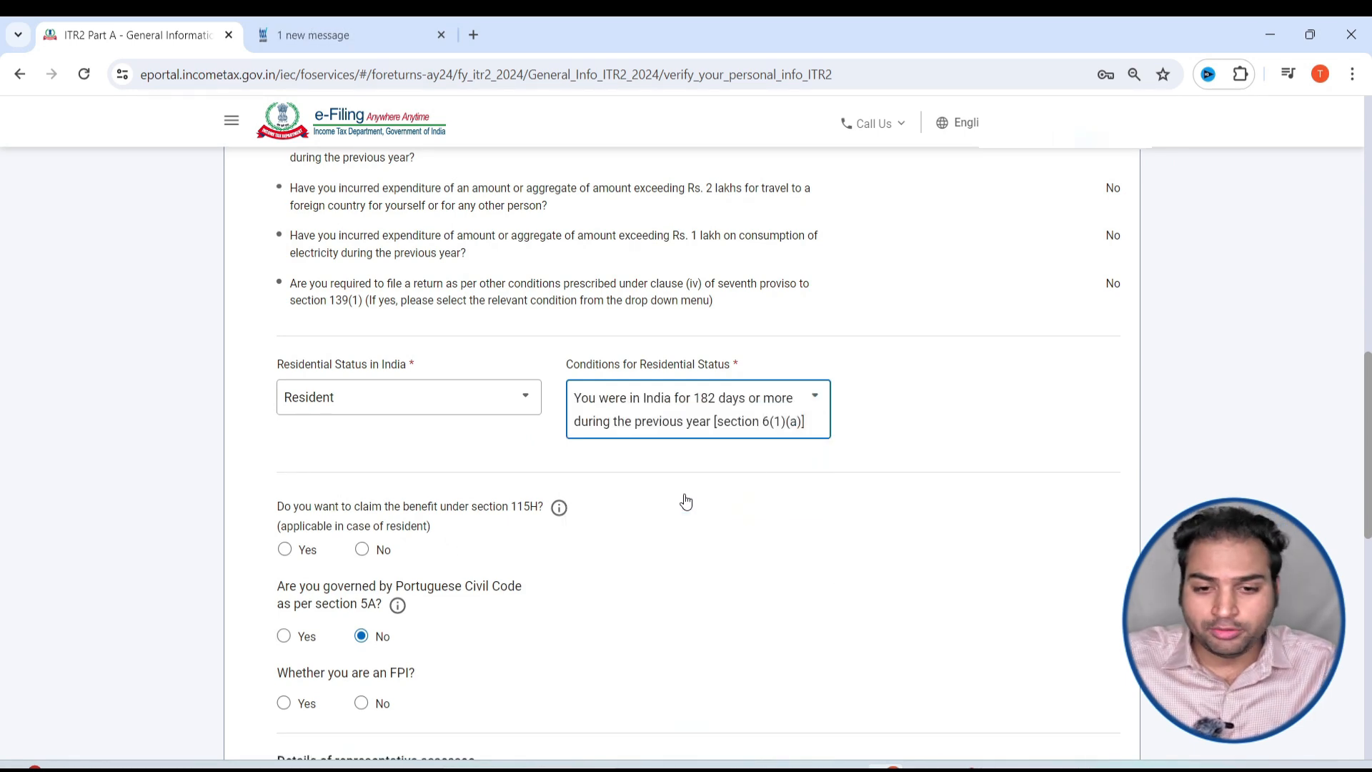
# Answer No to claiming the benefit under section 115H and No to being an FPI
pyautogui.scroll(-3, 450, 526)
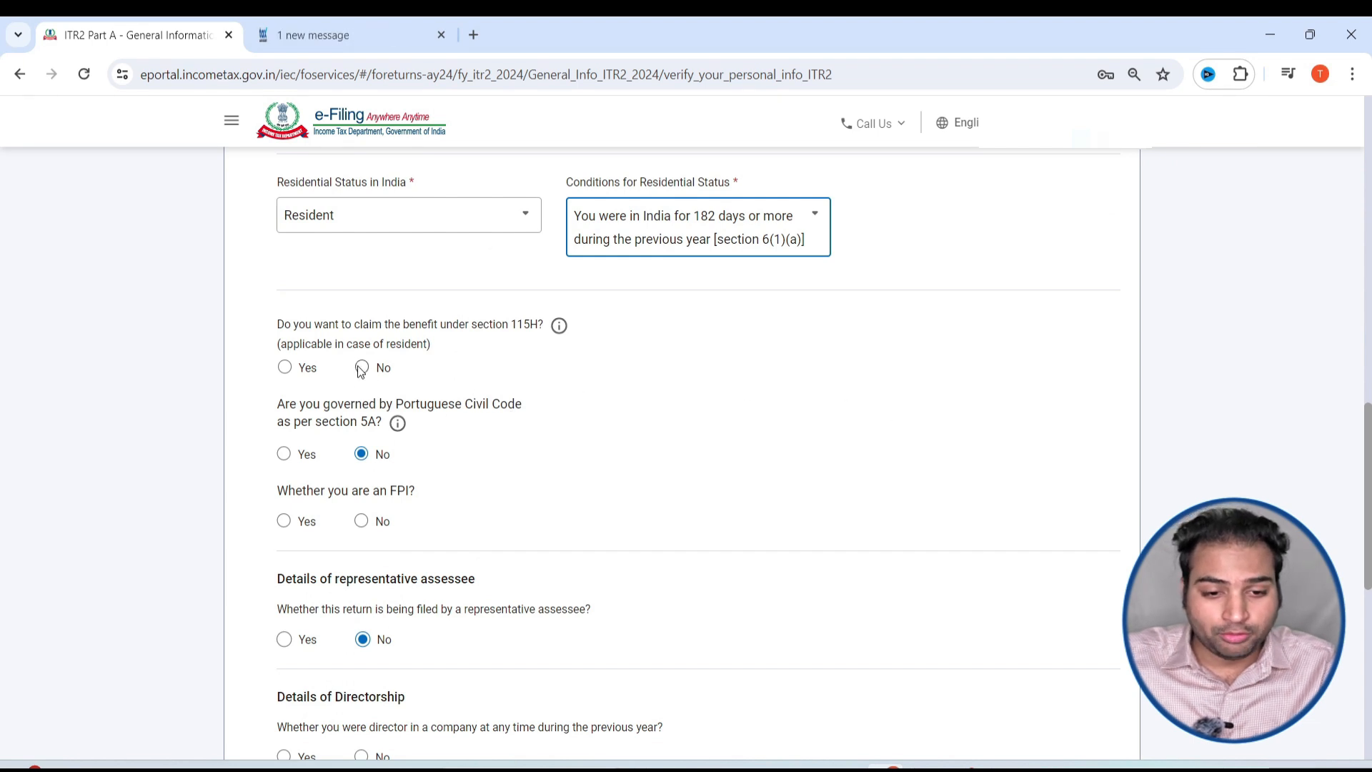
pyautogui.click(361, 368)
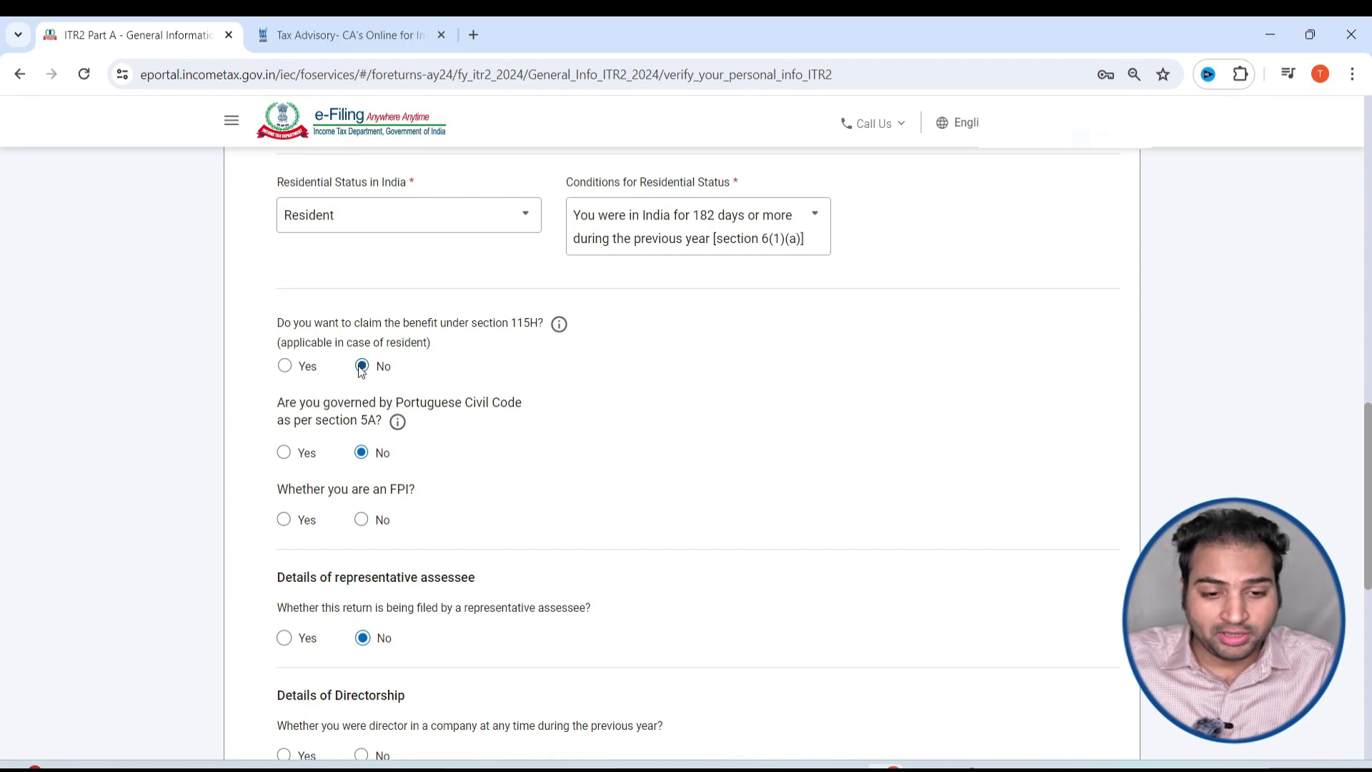
pyautogui.click(362, 521)
# Try answering Yes to the company directorship question and look over the company name, PAN and DIN fields
pyautogui.scroll(-4, 401, 521)
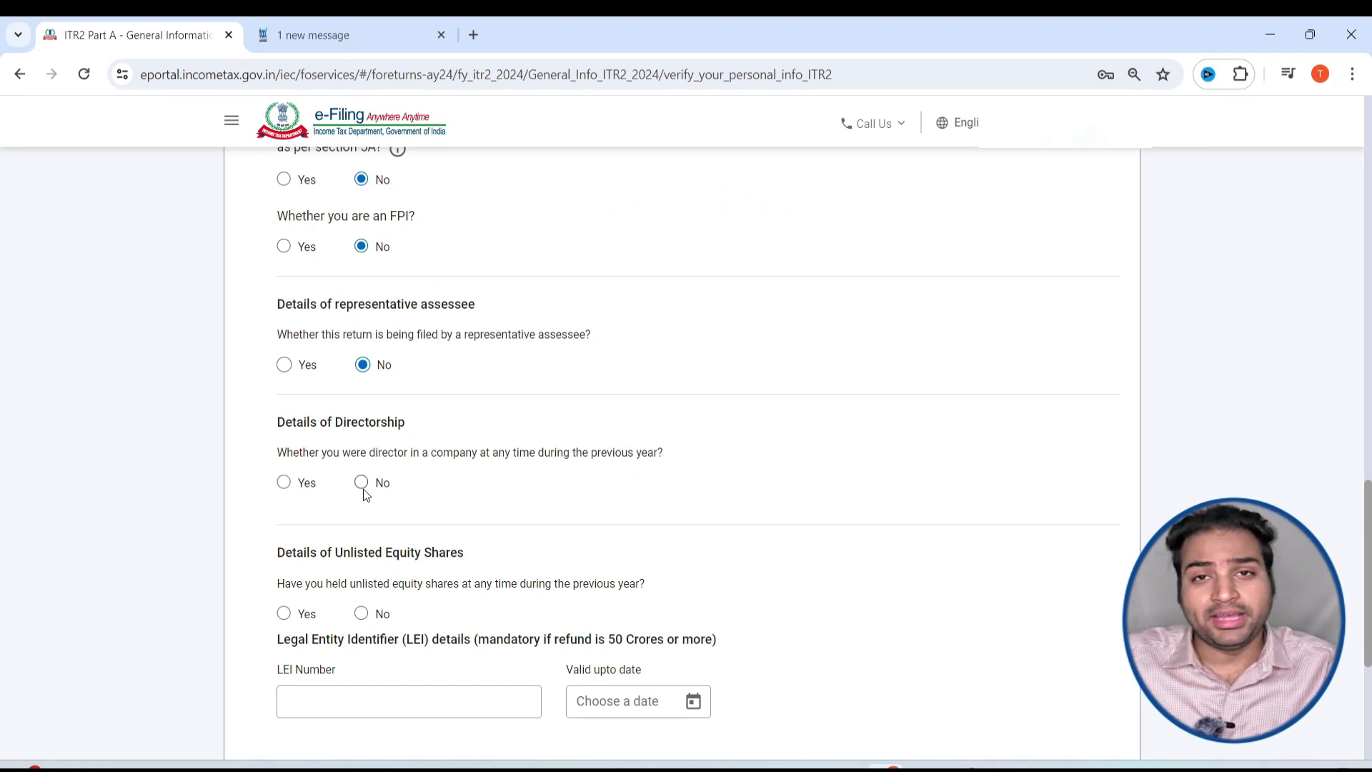
pyautogui.click(283, 483)
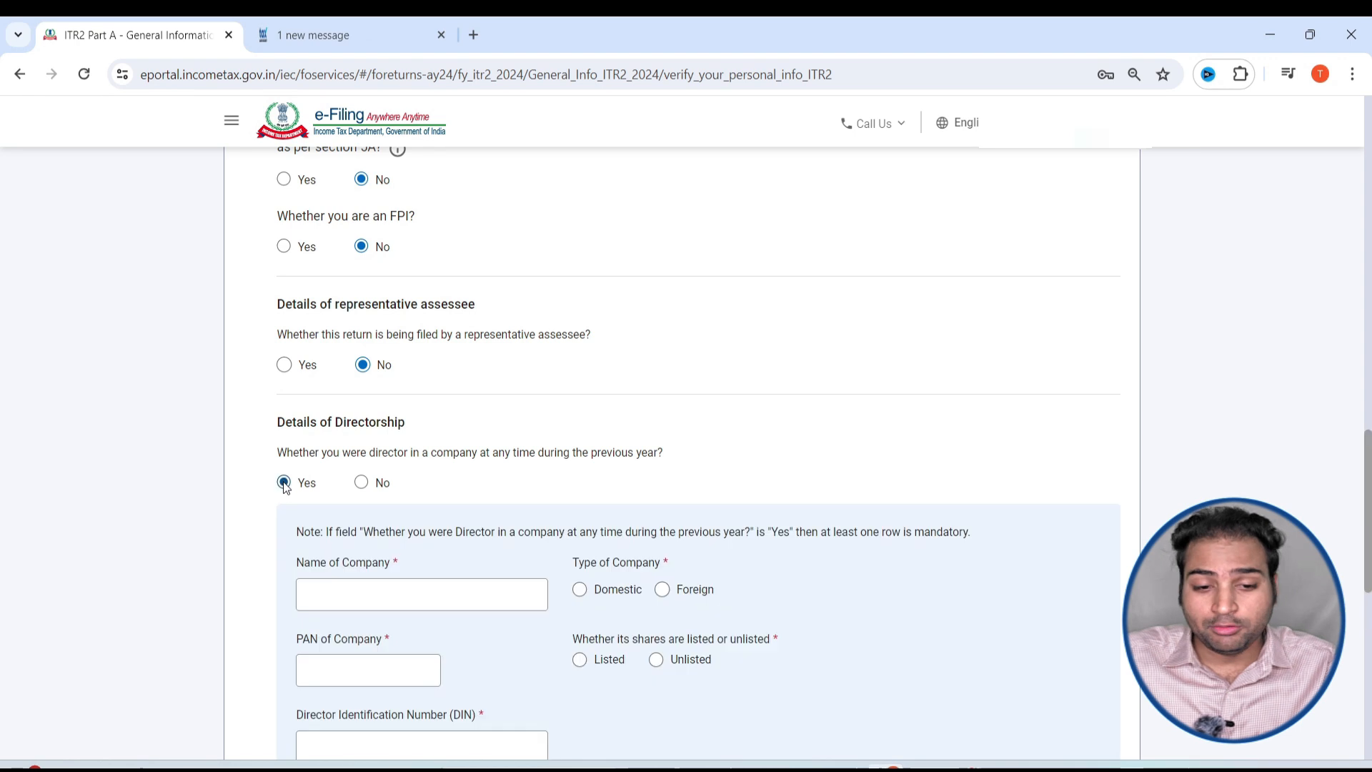
pyautogui.scroll(-3, 328, 524)
pyautogui.click(387, 412)
pyautogui.click(365, 490)
pyautogui.click(341, 571)
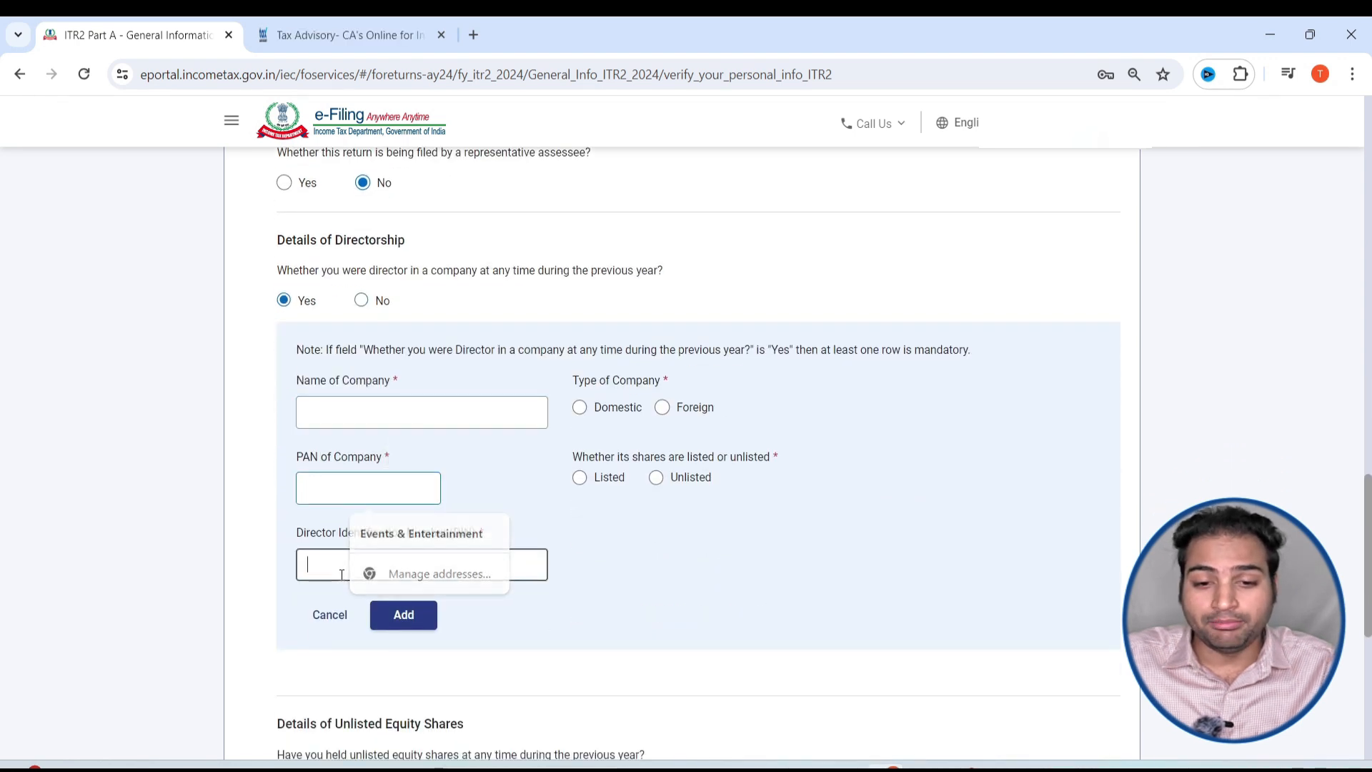
# Answer No to company directorship and to holding unlisted equity shares, and save the filing status section
pyautogui.click(360, 301)
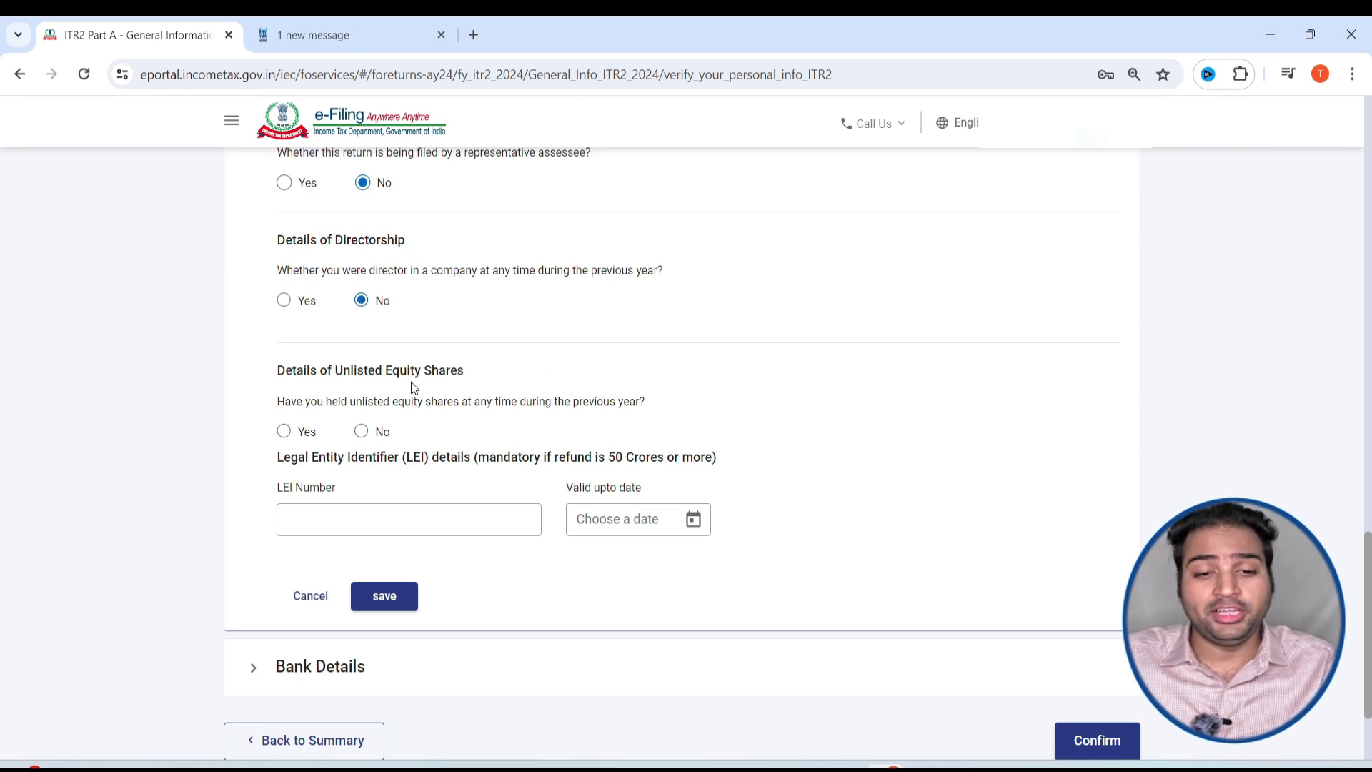
pyautogui.click(362, 432)
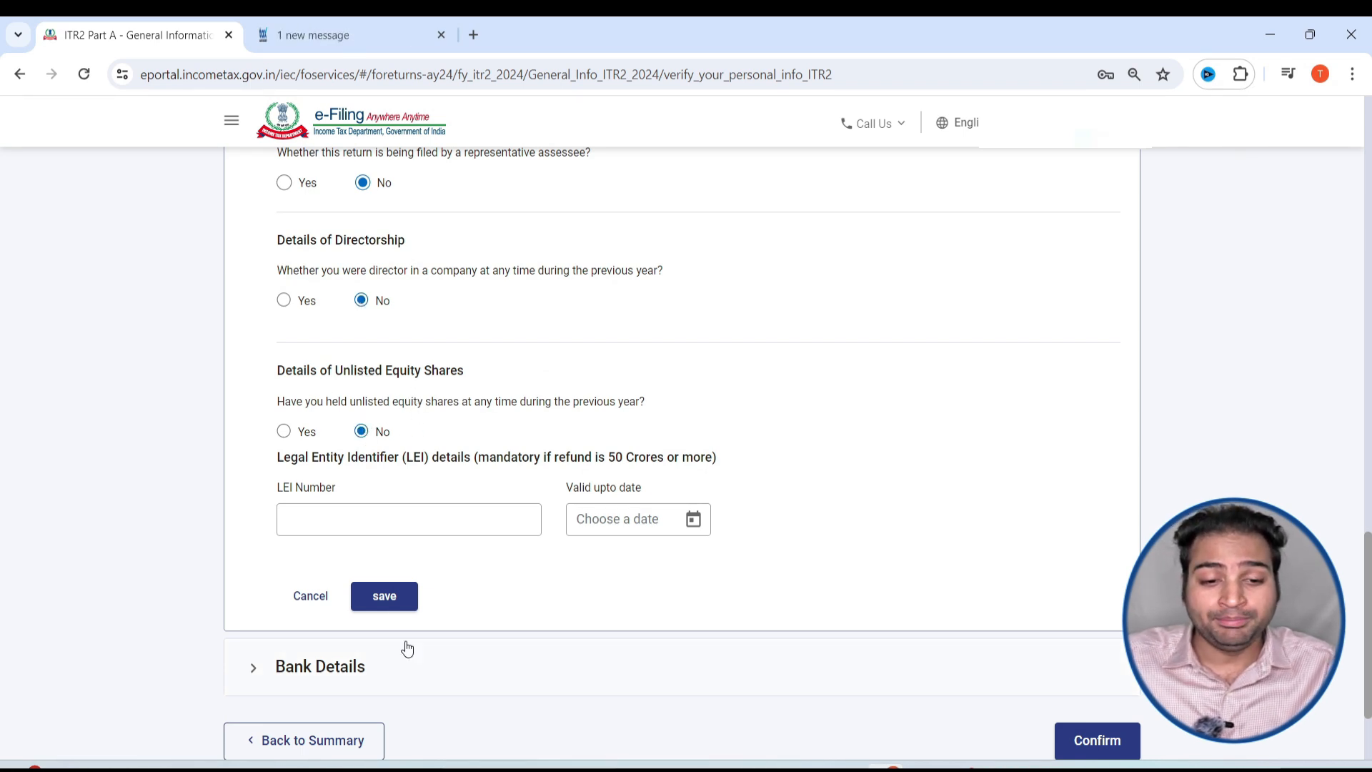
pyautogui.click(386, 597)
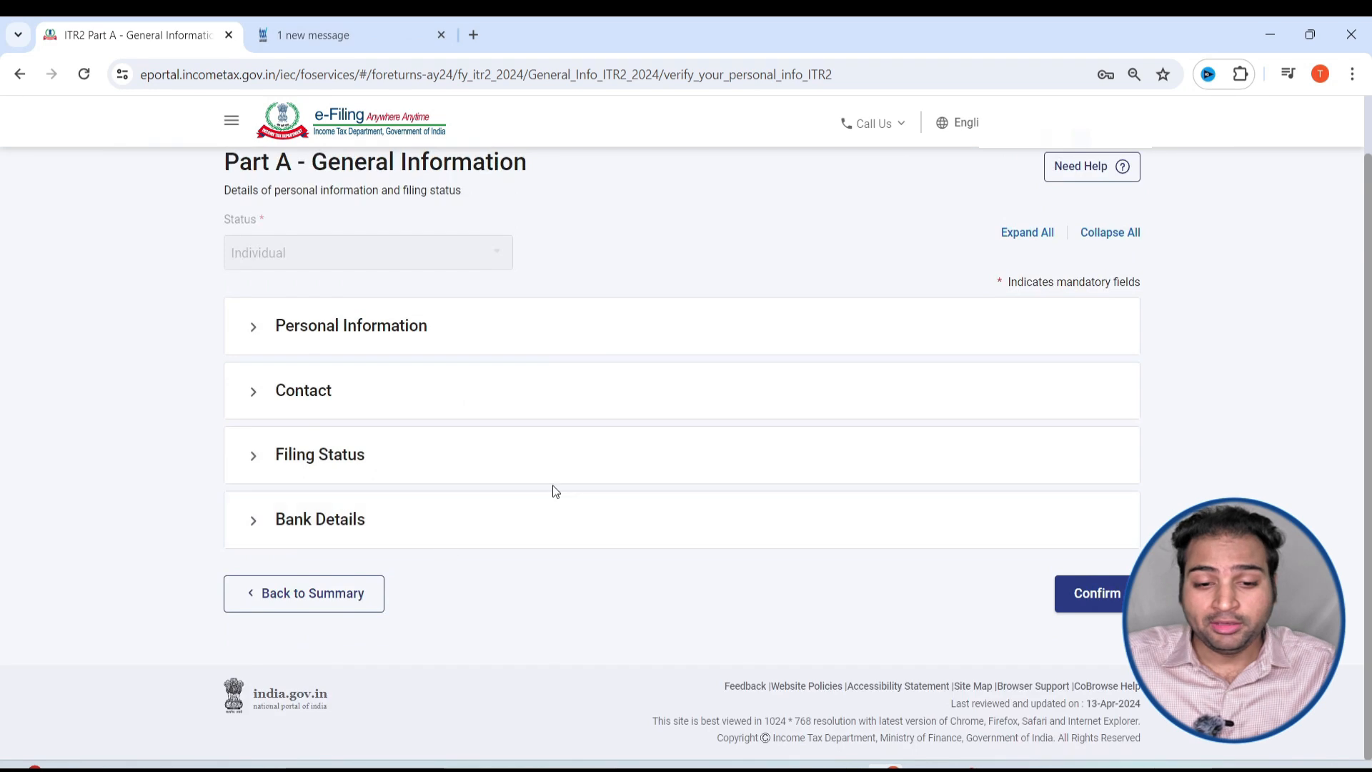
# Examine the Bank Details section and the form for adding another bank account, and return to Part A - General Information without adding one
pyautogui.click(527, 521)
pyautogui.scroll(-3, 500, 543)
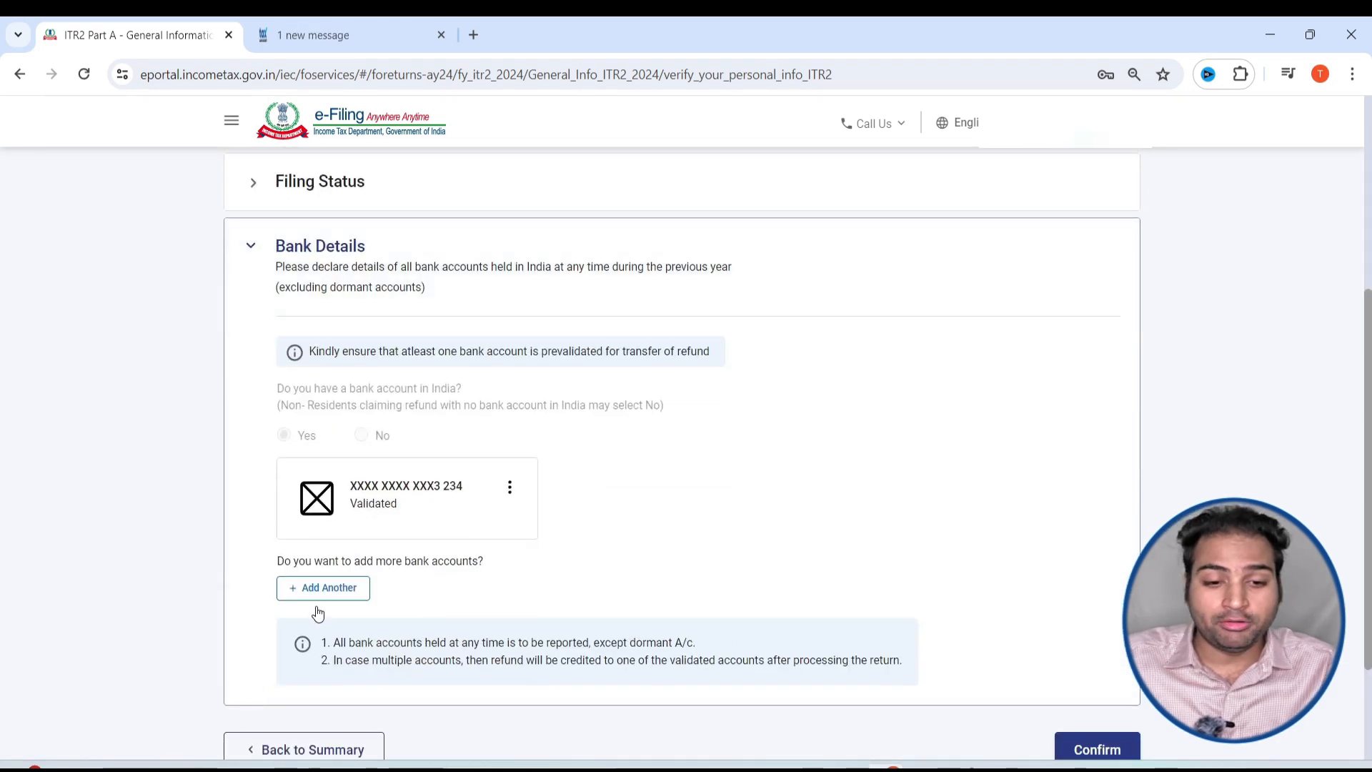
pyautogui.click(333, 590)
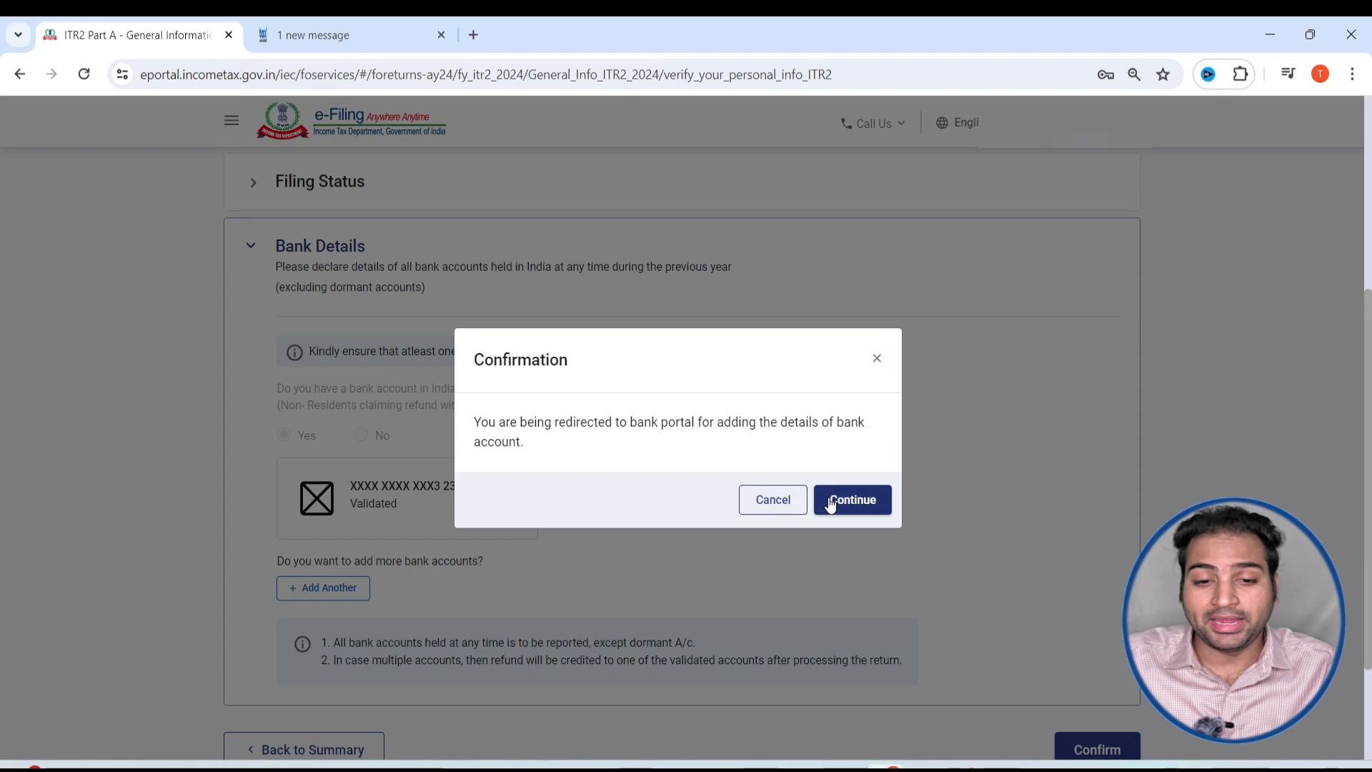
pyautogui.click(829, 500)
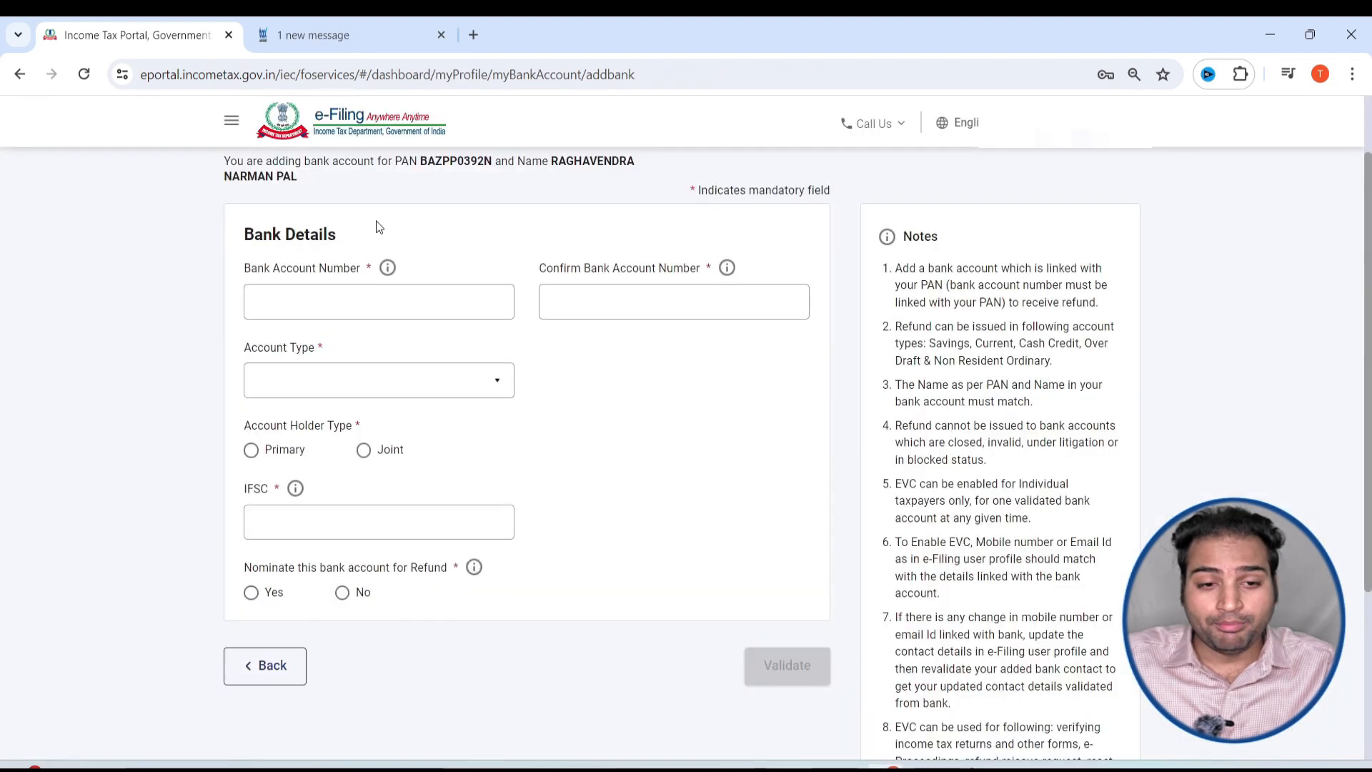
pyautogui.click(385, 300)
pyautogui.click(641, 306)
pyautogui.click(347, 416)
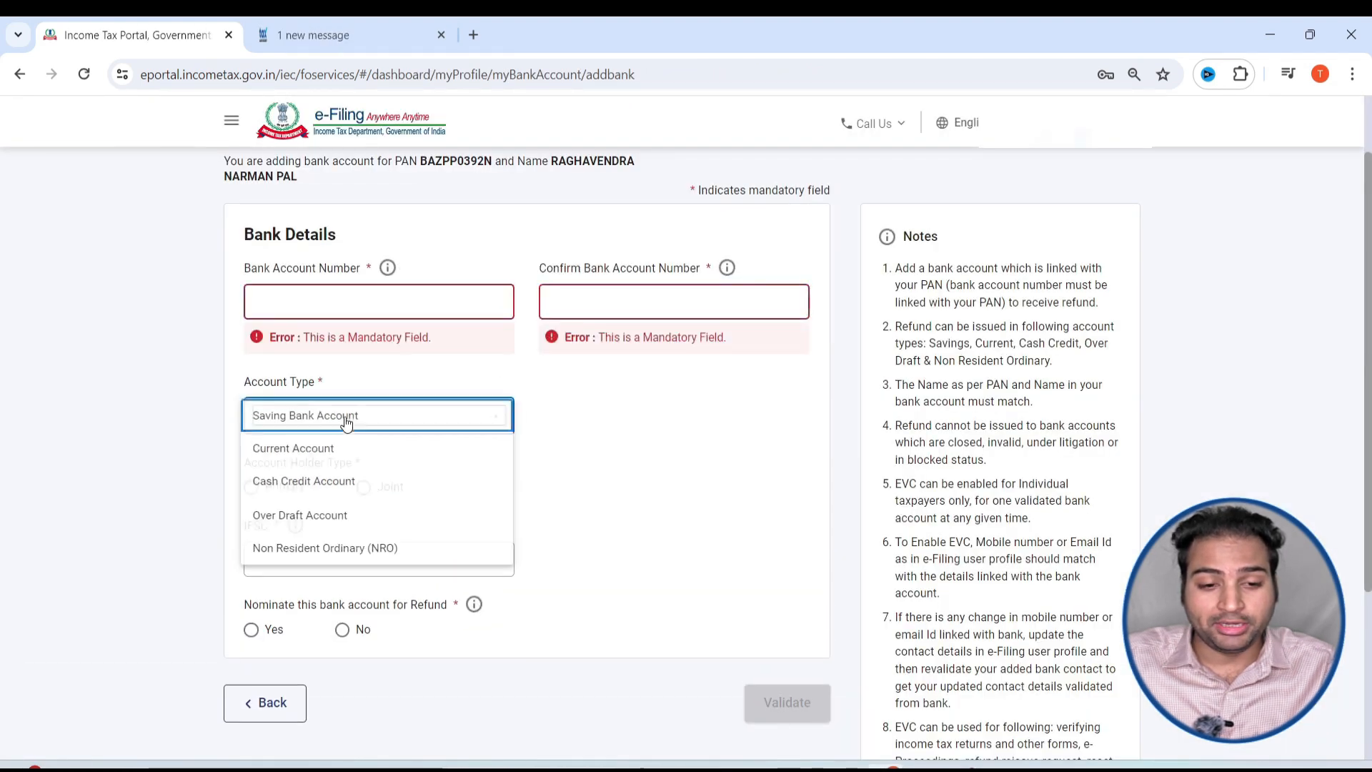
pyautogui.click(539, 463)
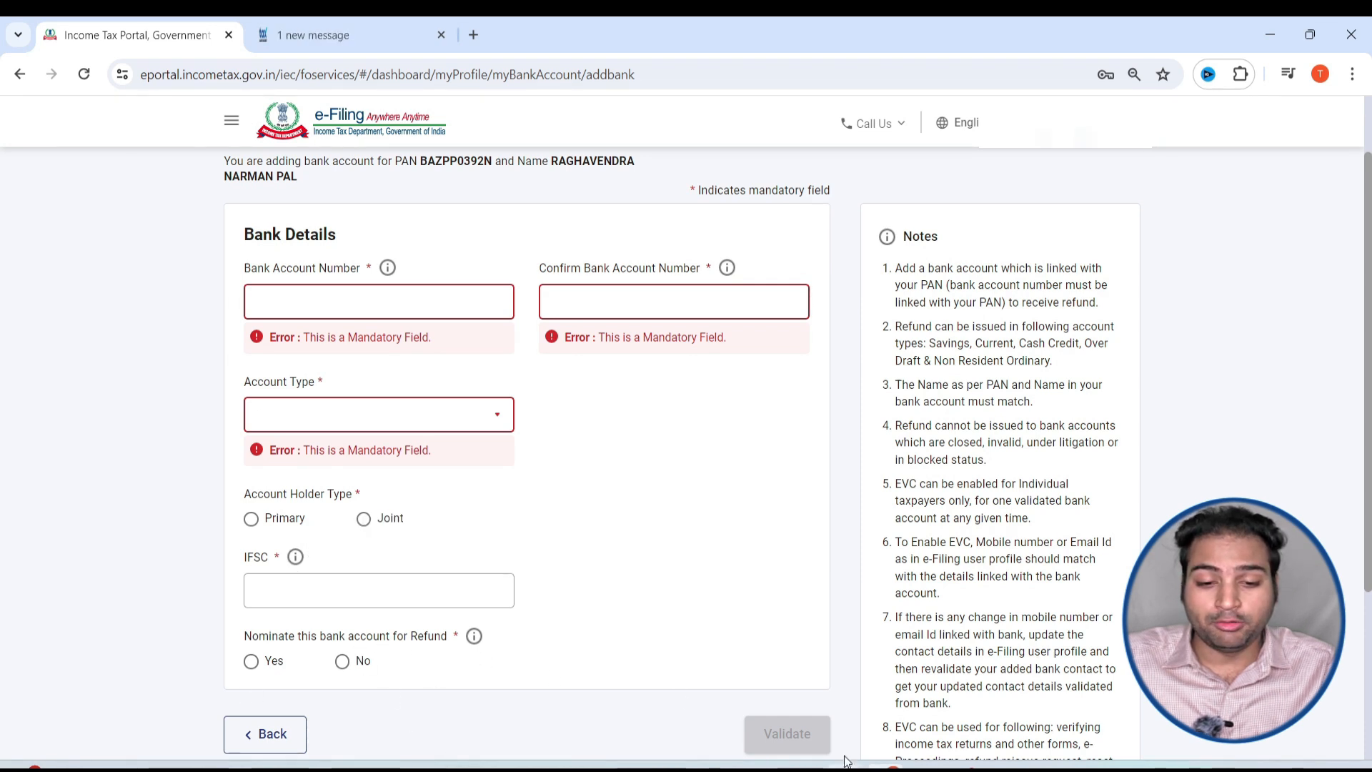
pyautogui.click(267, 739)
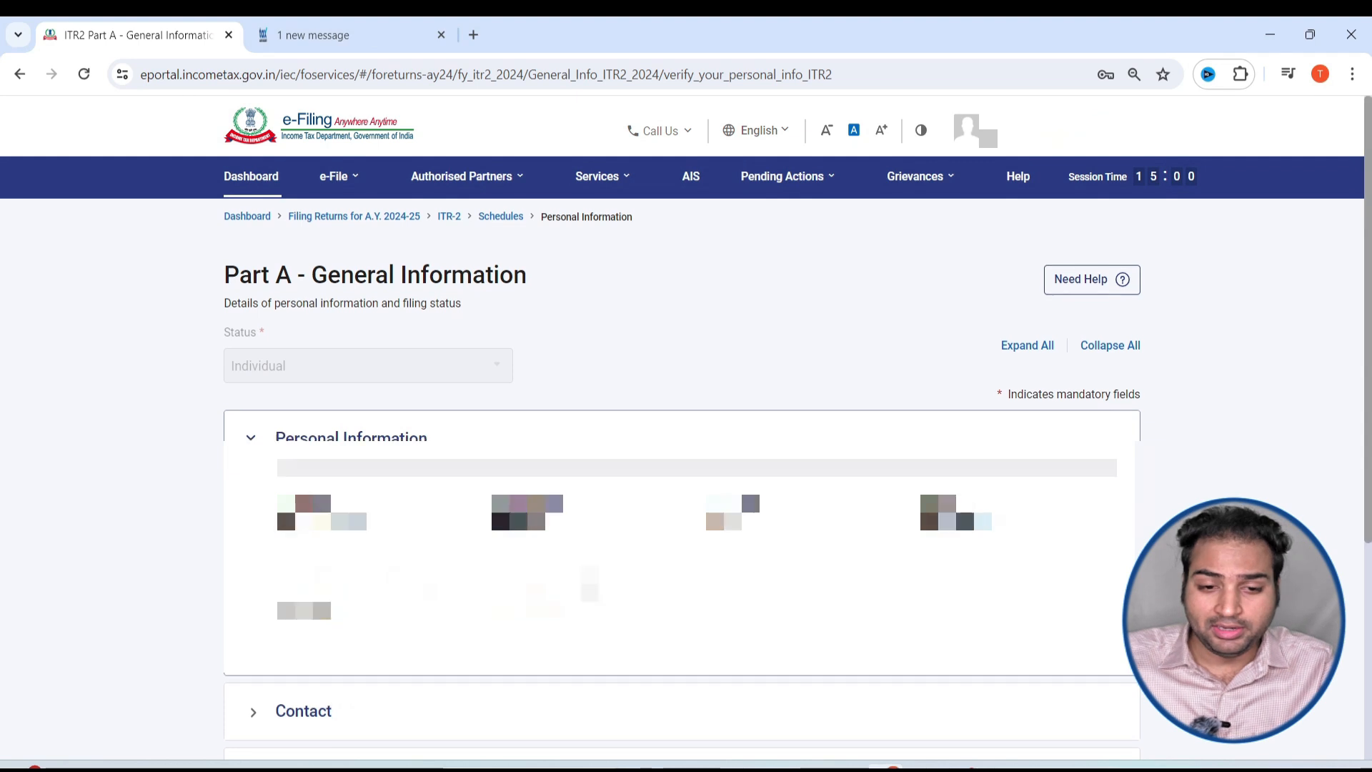
# Confirm Part A - General Information and open Schedule Salary from the schedules summary
pyautogui.scroll(-5, 503, 492)
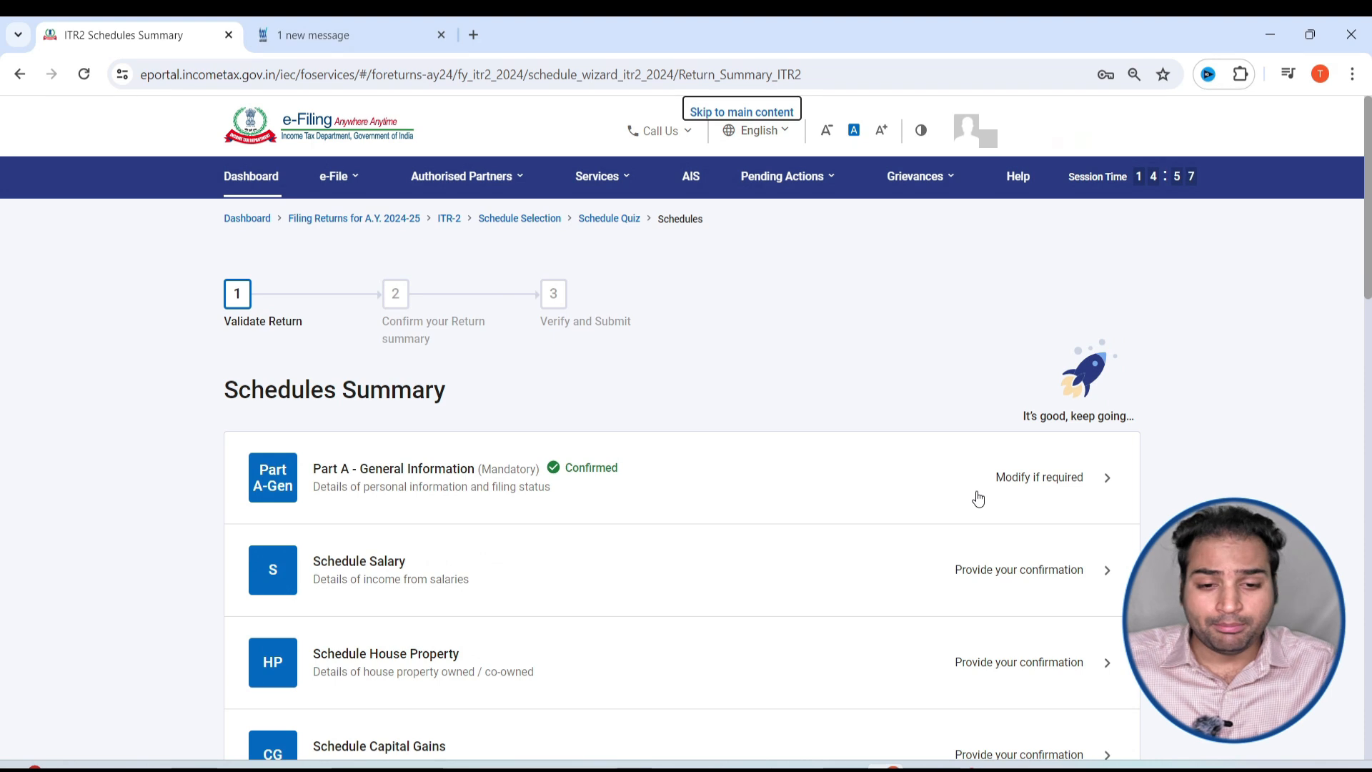
pyautogui.scroll(-3, 978, 498)
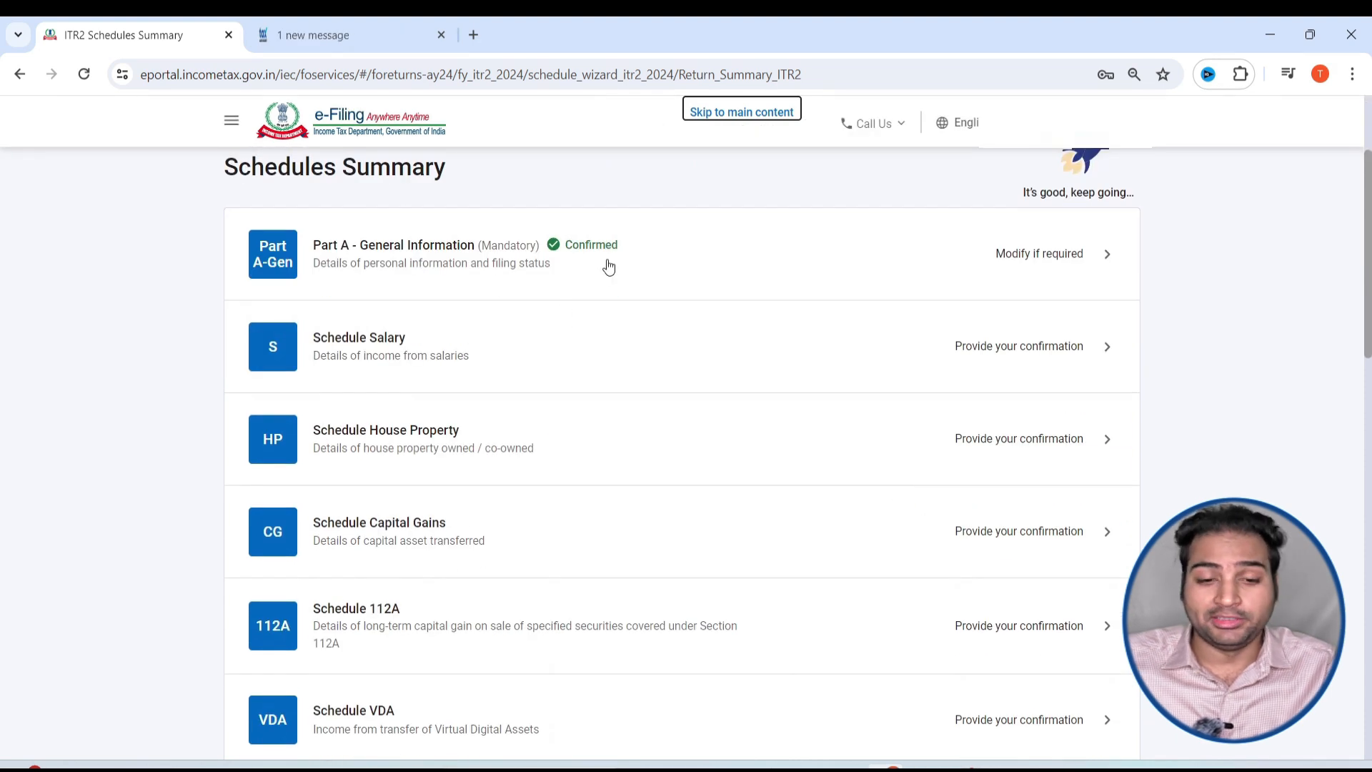
pyautogui.click(526, 362)
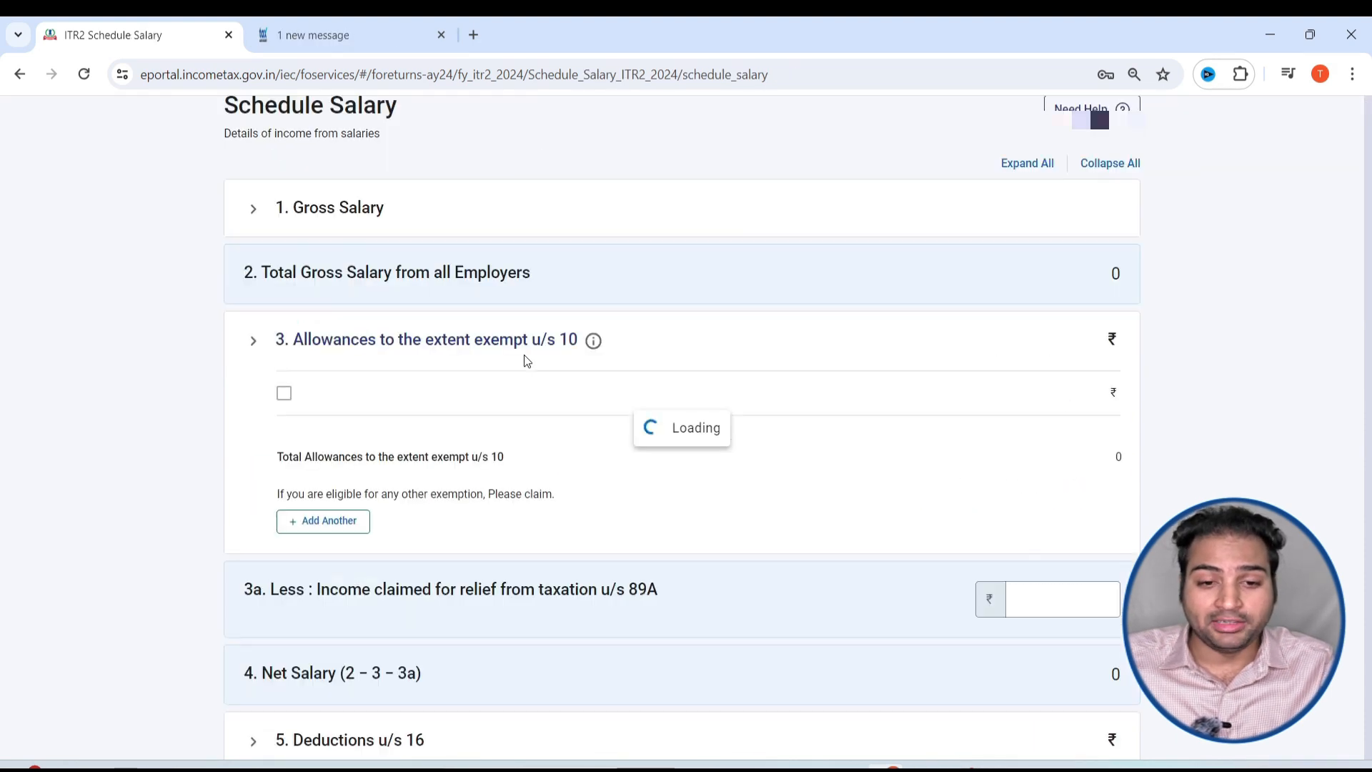
# Look over the Gross Salary section and open Employer 1's salary breakup details for editing
pyautogui.scroll(-10, 525, 354)
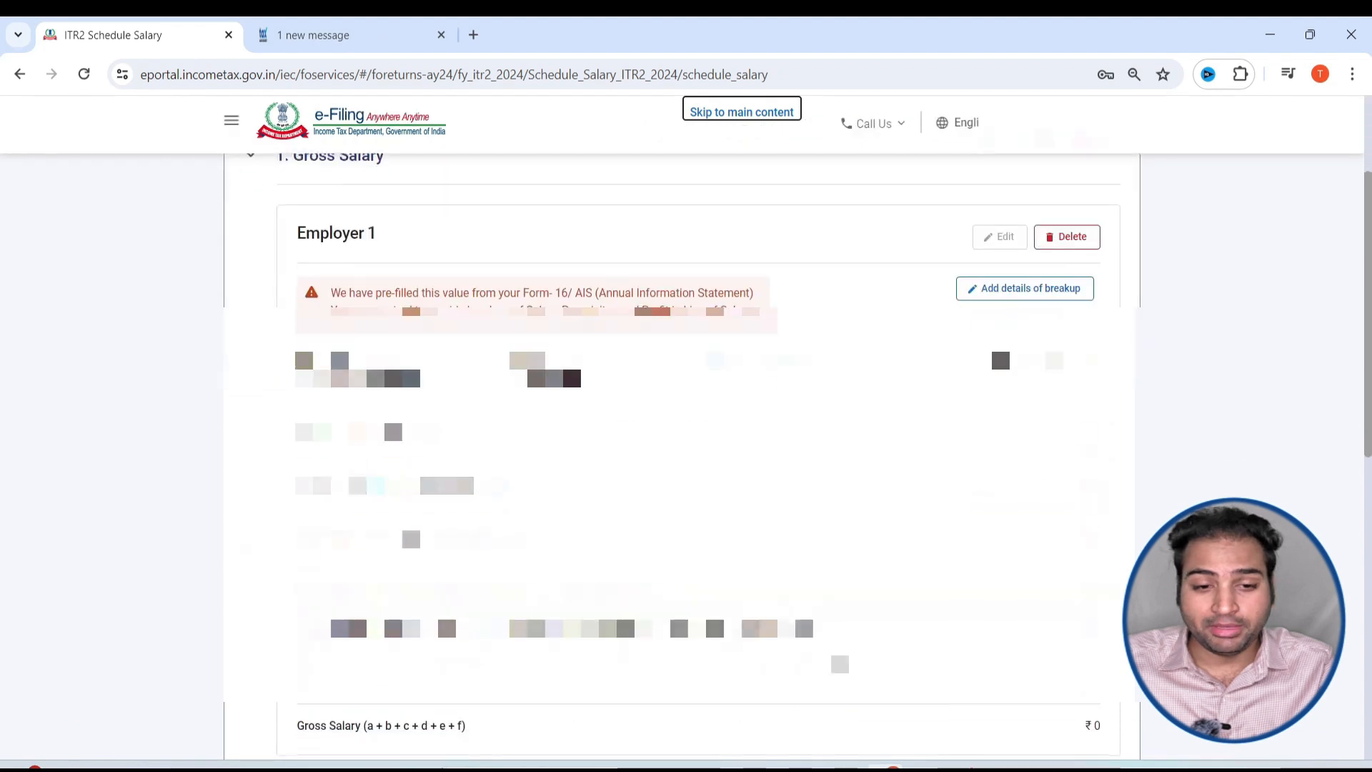
pyautogui.scroll(10, 684, 401)
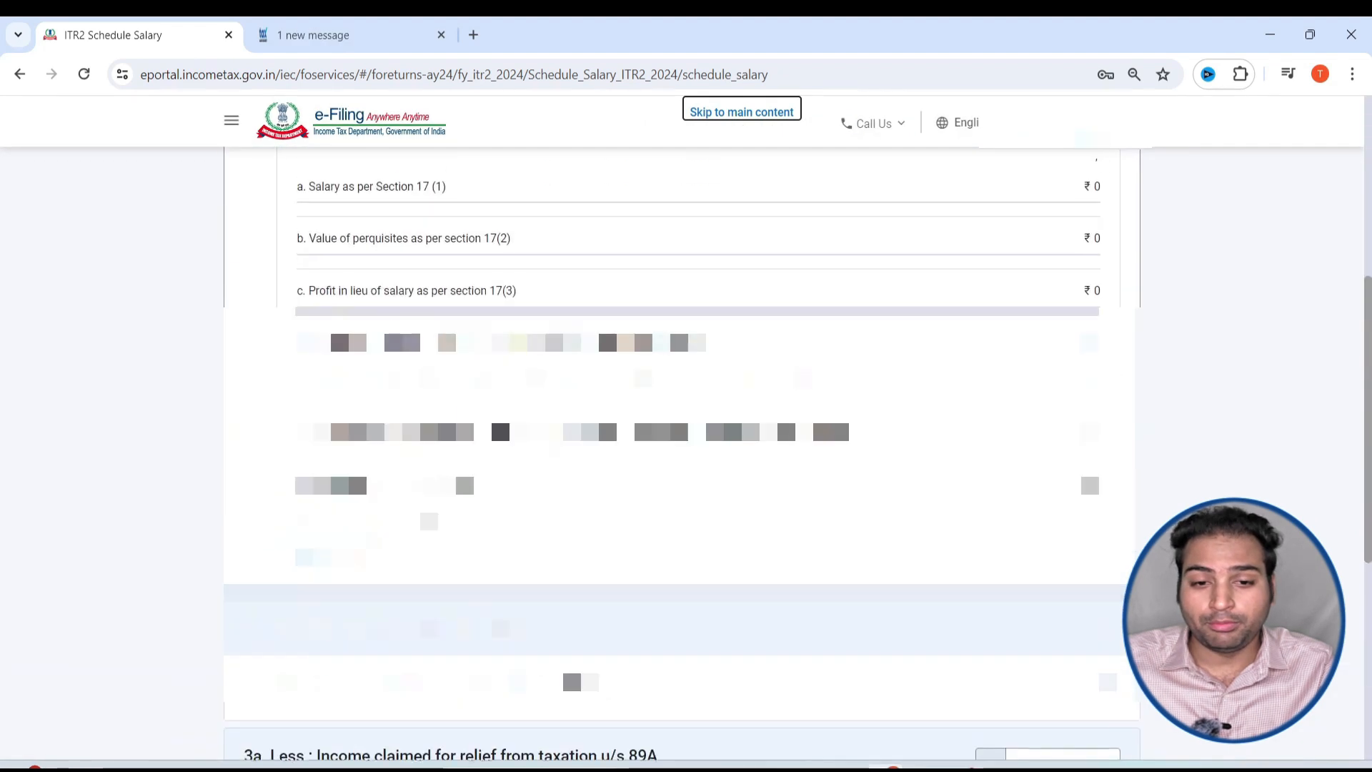
pyautogui.scroll(4, 481, 272)
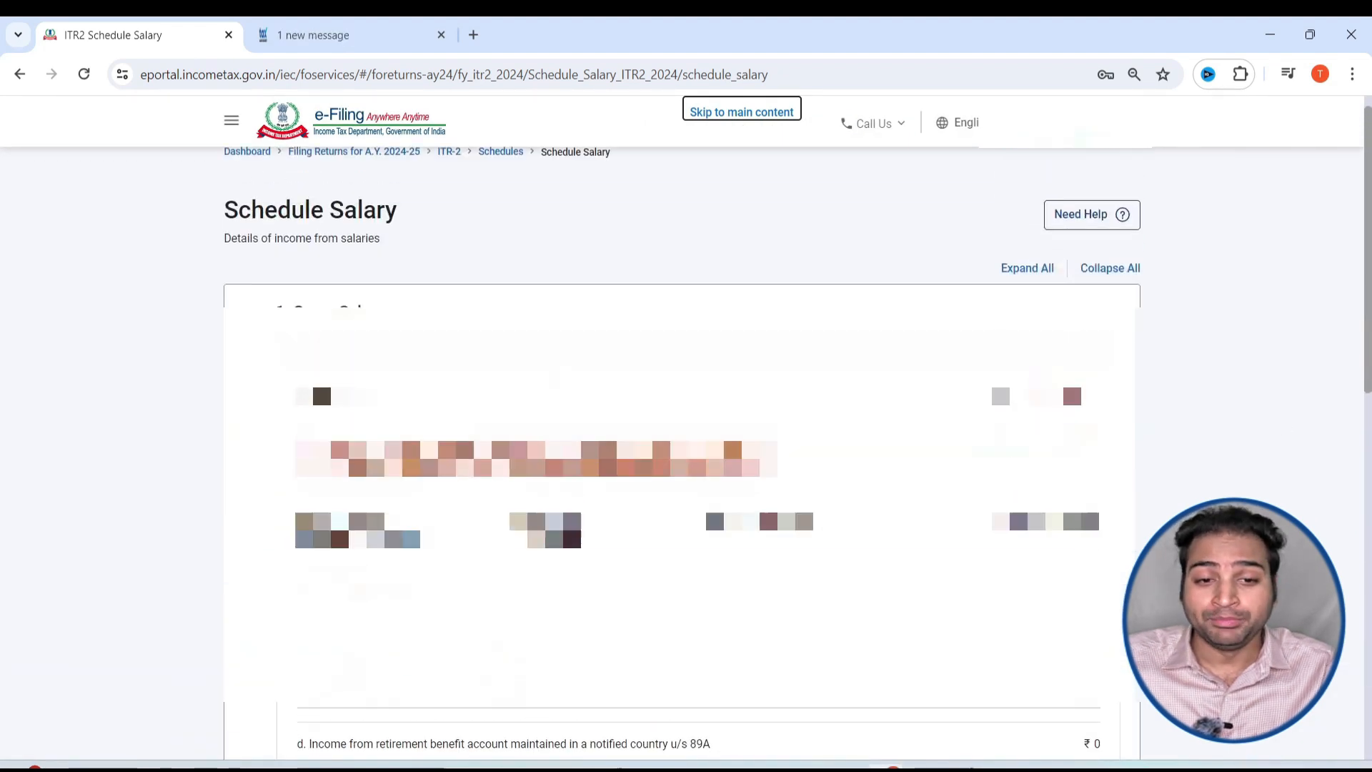
pyautogui.moveTo(349, 180)
pyautogui.scroll(-2, 351, 184)
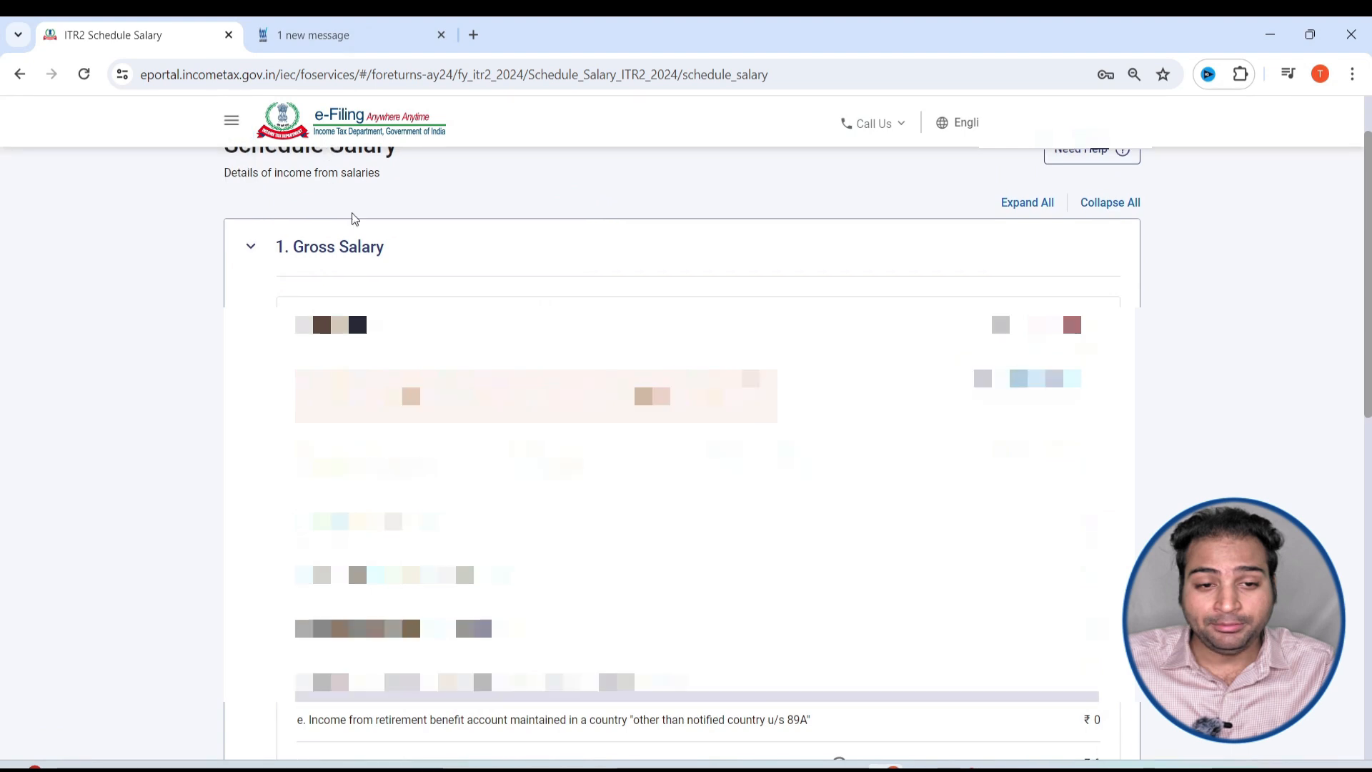
pyautogui.scroll(2, 353, 210)
pyautogui.moveTo(359, 231)
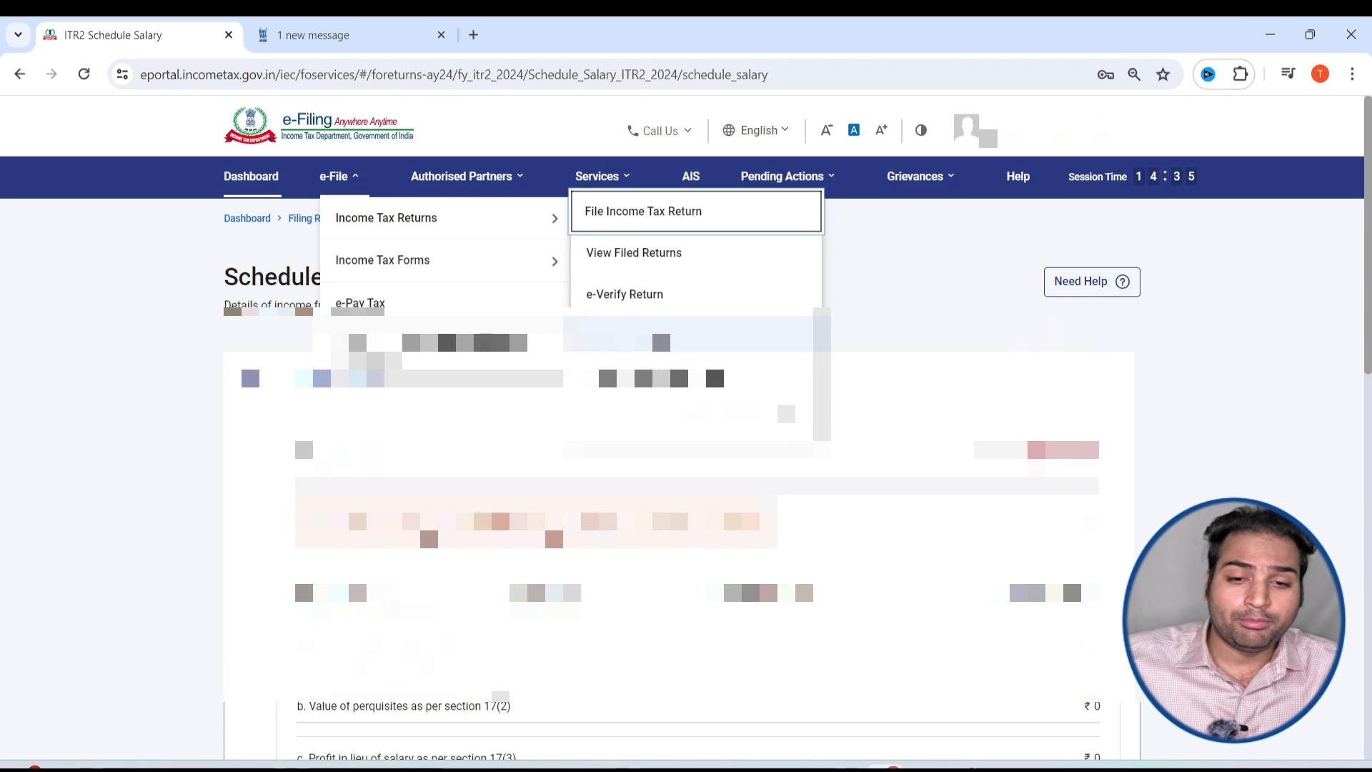
pyautogui.click(1053, 538)
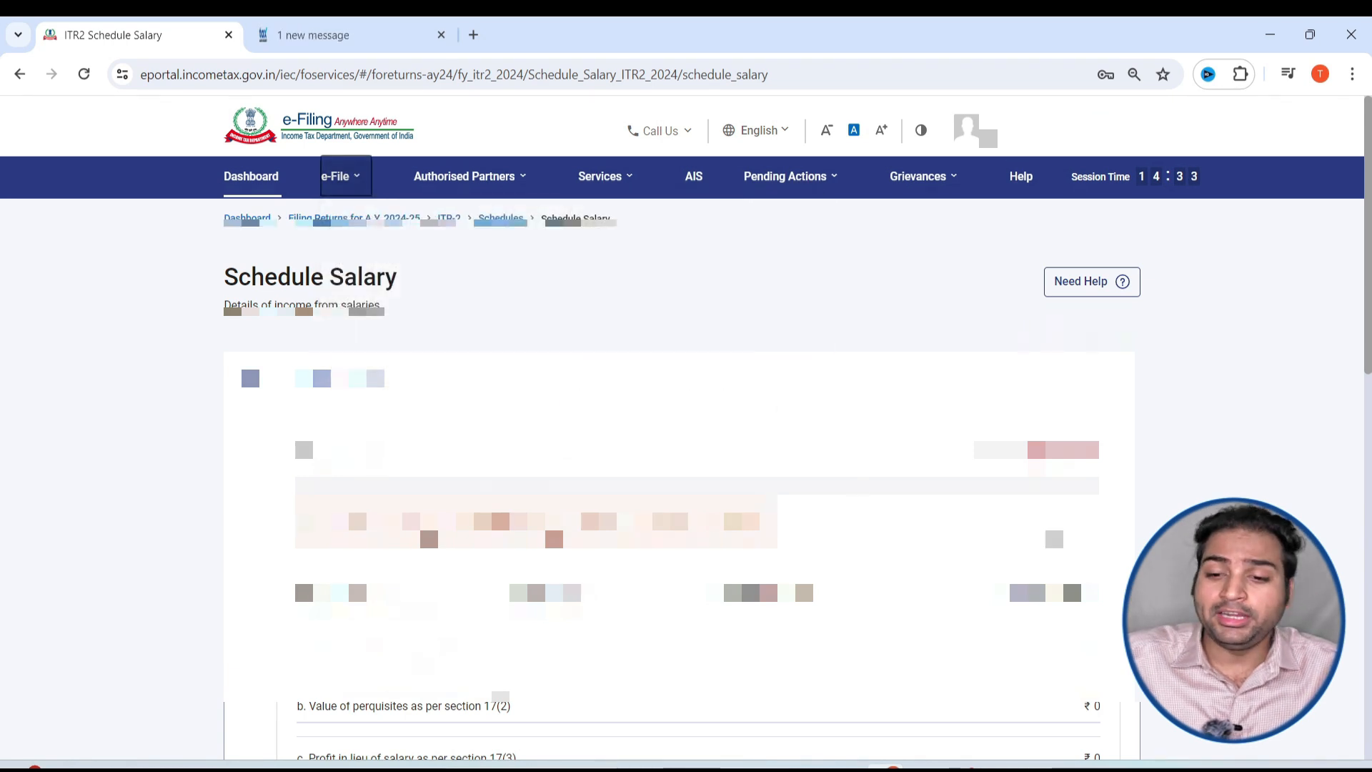
pyautogui.click(1035, 517)
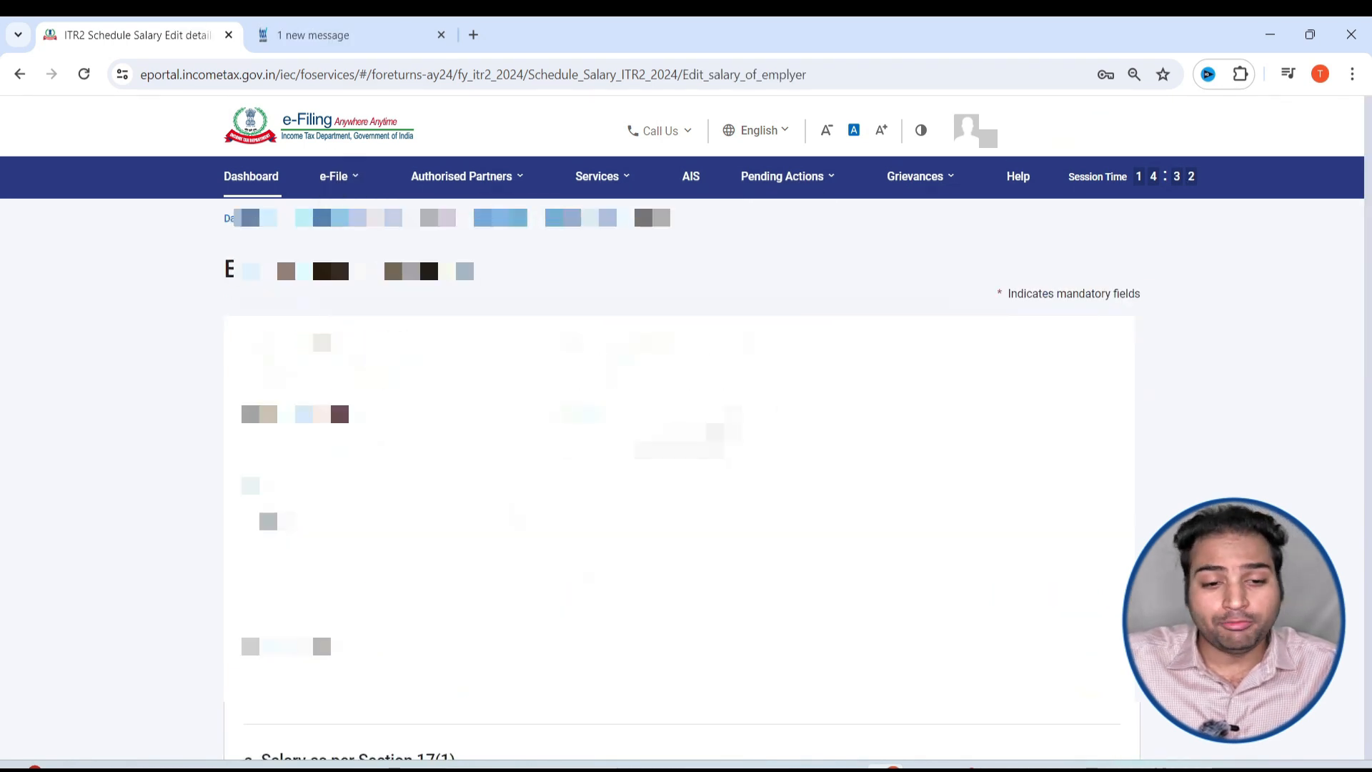
# Set the nature of employer to Others in the Employer 1 details
pyautogui.scroll(-2, 1029, 511)
pyautogui.click(379, 314)
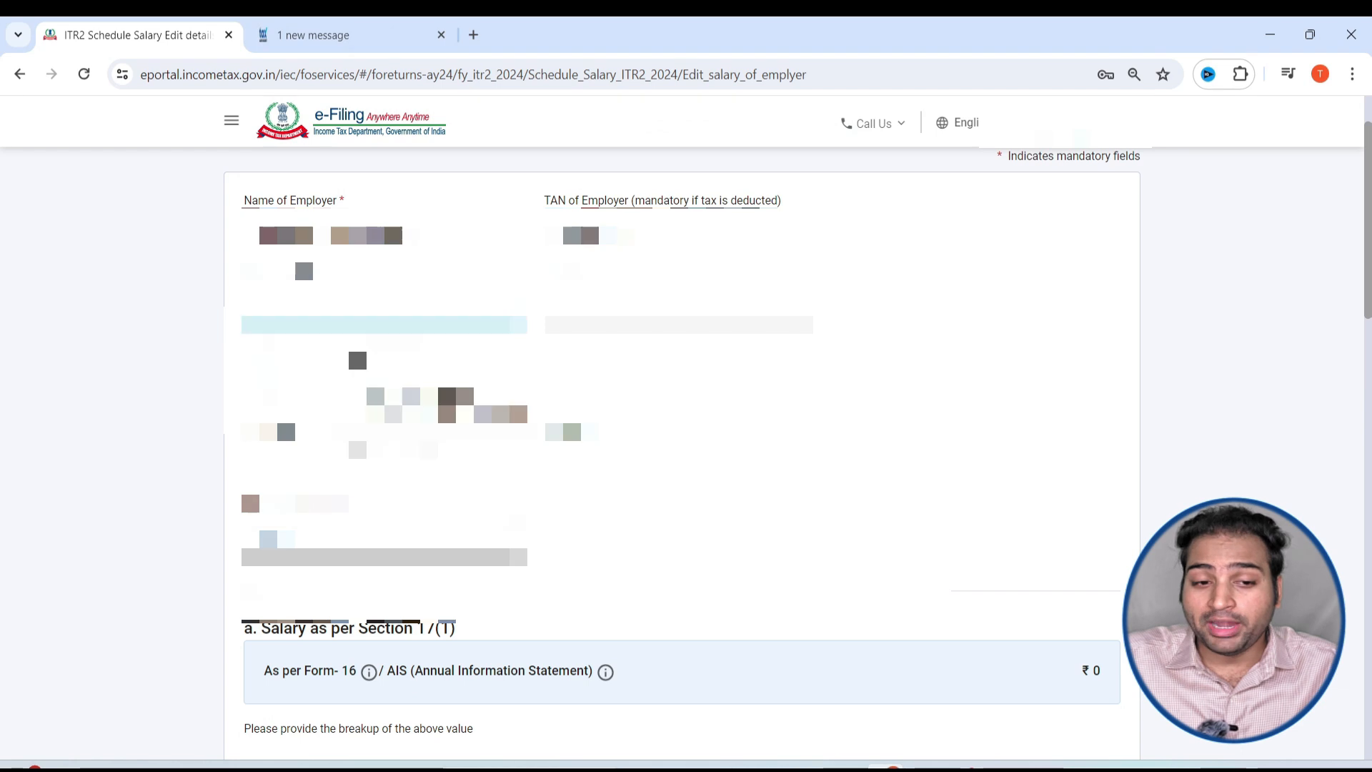
pyautogui.scroll(-1, 400, 365)
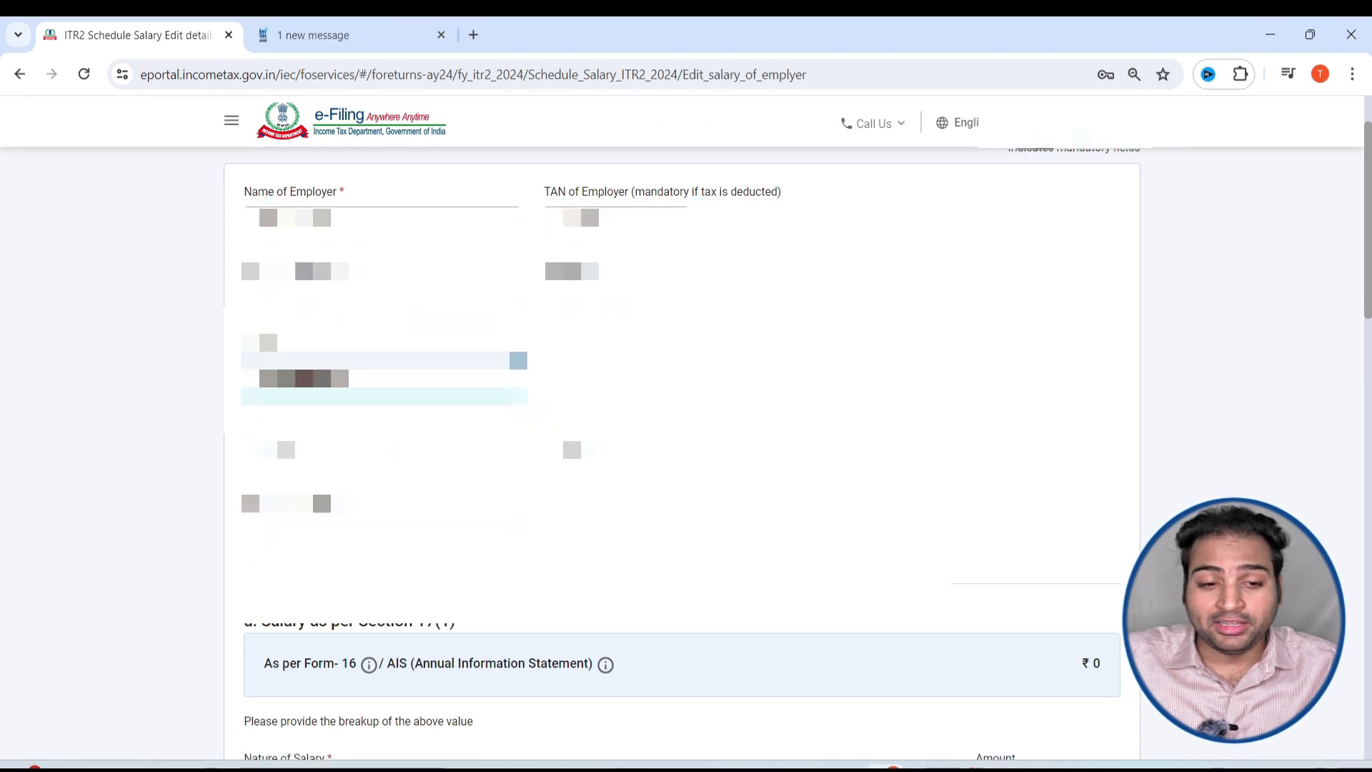
pyautogui.scroll(-1, 429, 364)
pyautogui.click(438, 361)
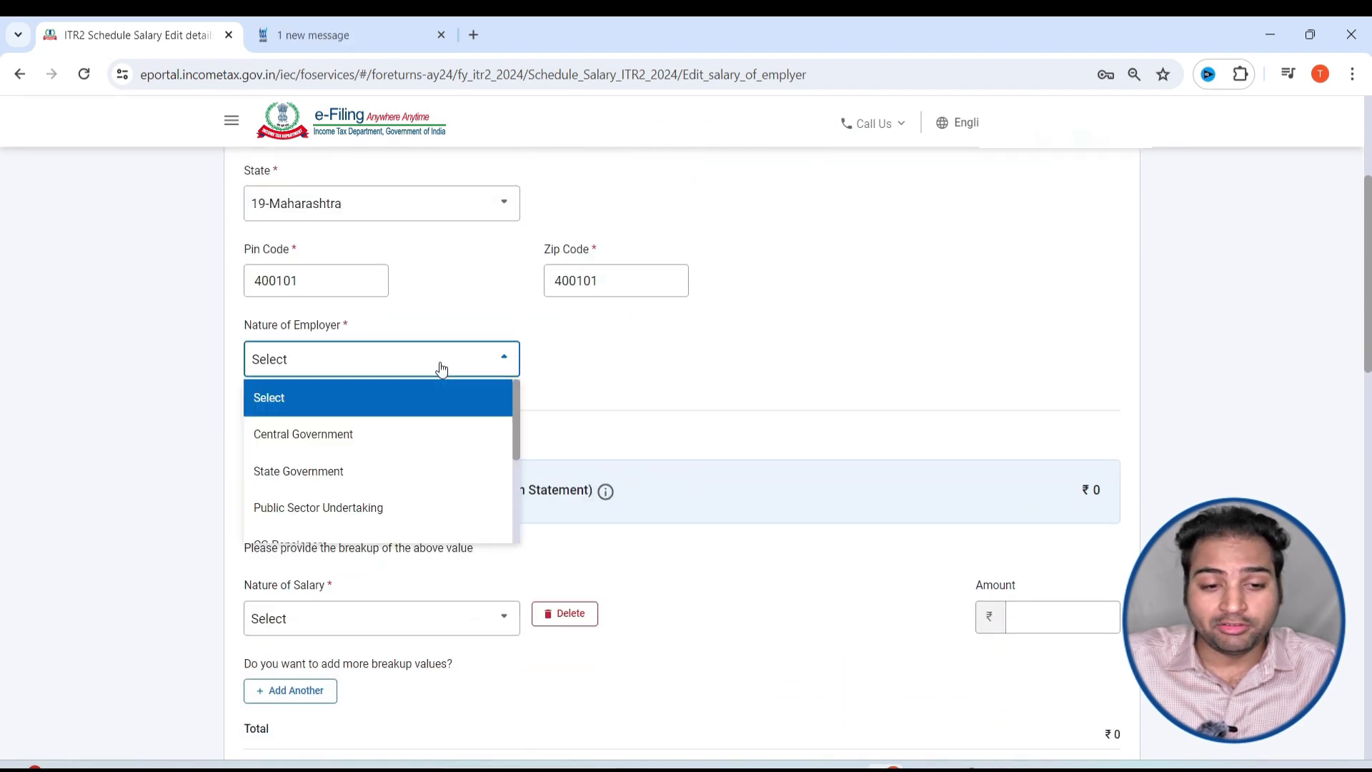
pyautogui.scroll(-1, 361, 477)
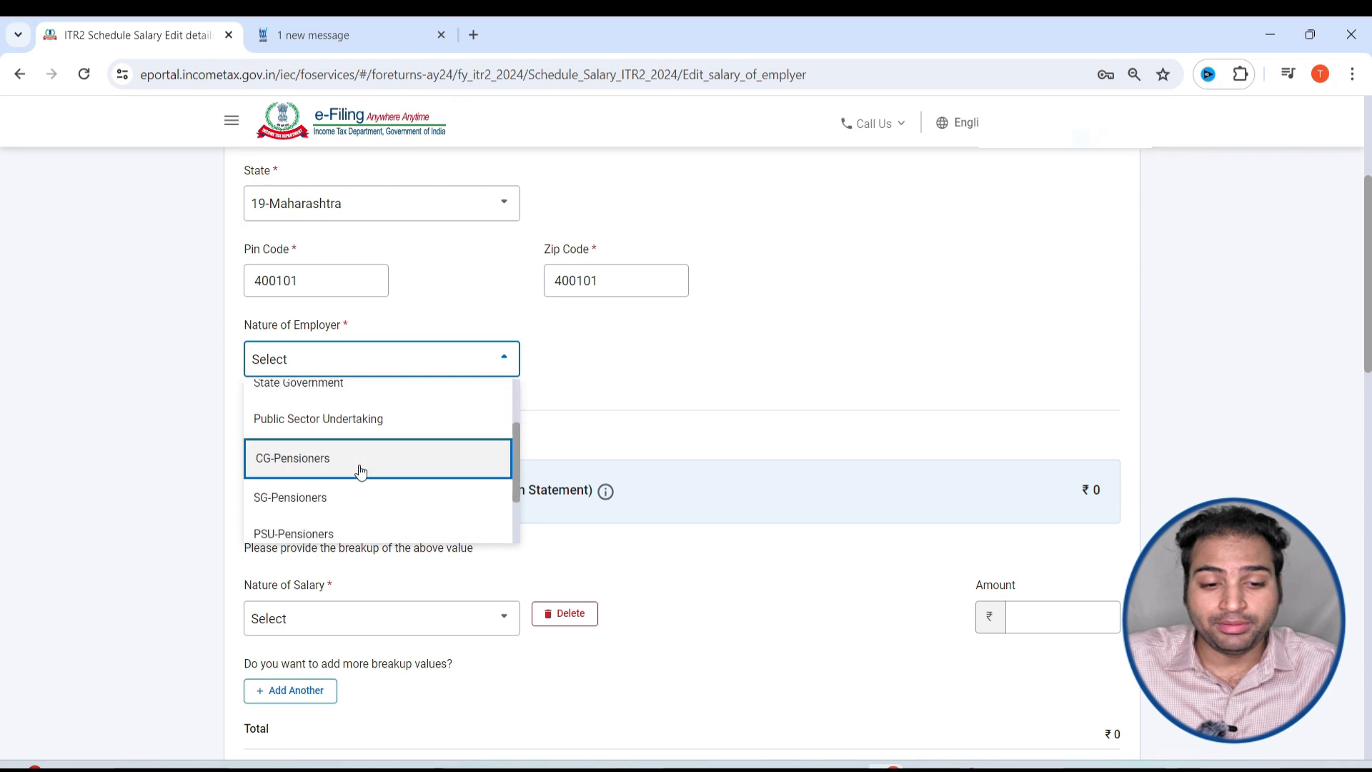
pyautogui.scroll(-1, 350, 493)
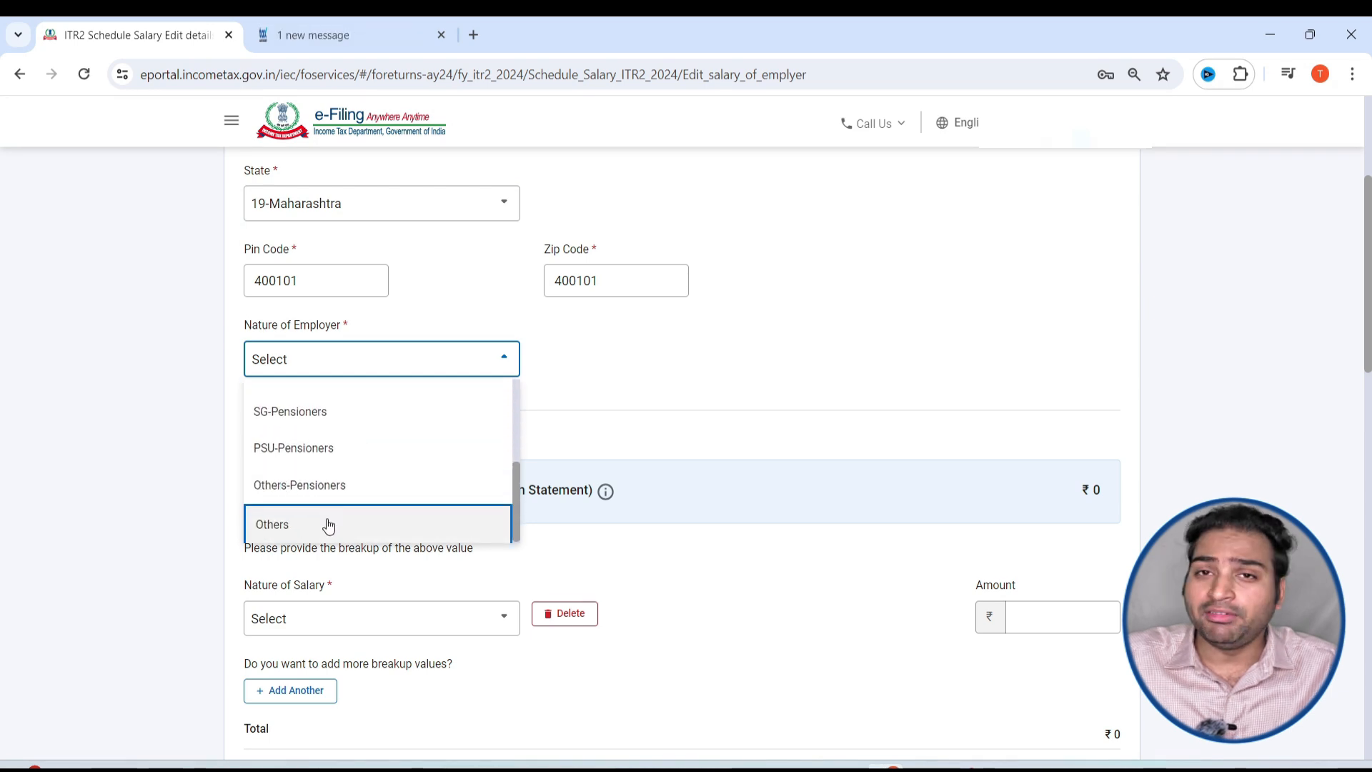
pyautogui.click(328, 526)
# Record Basic salary as the nature of salary under Section 17(1) with an amount of 1200000
pyautogui.scroll(-3, 549, 467)
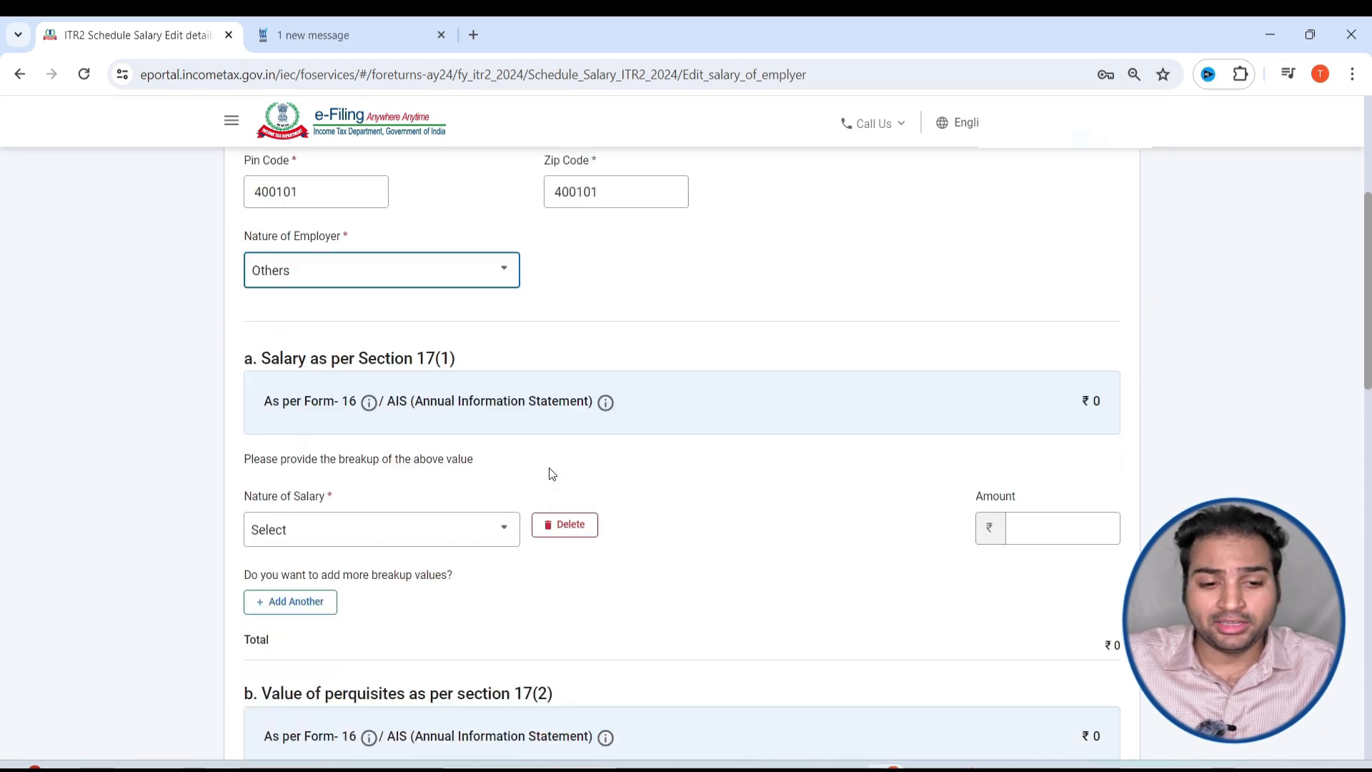
pyautogui.click(389, 348)
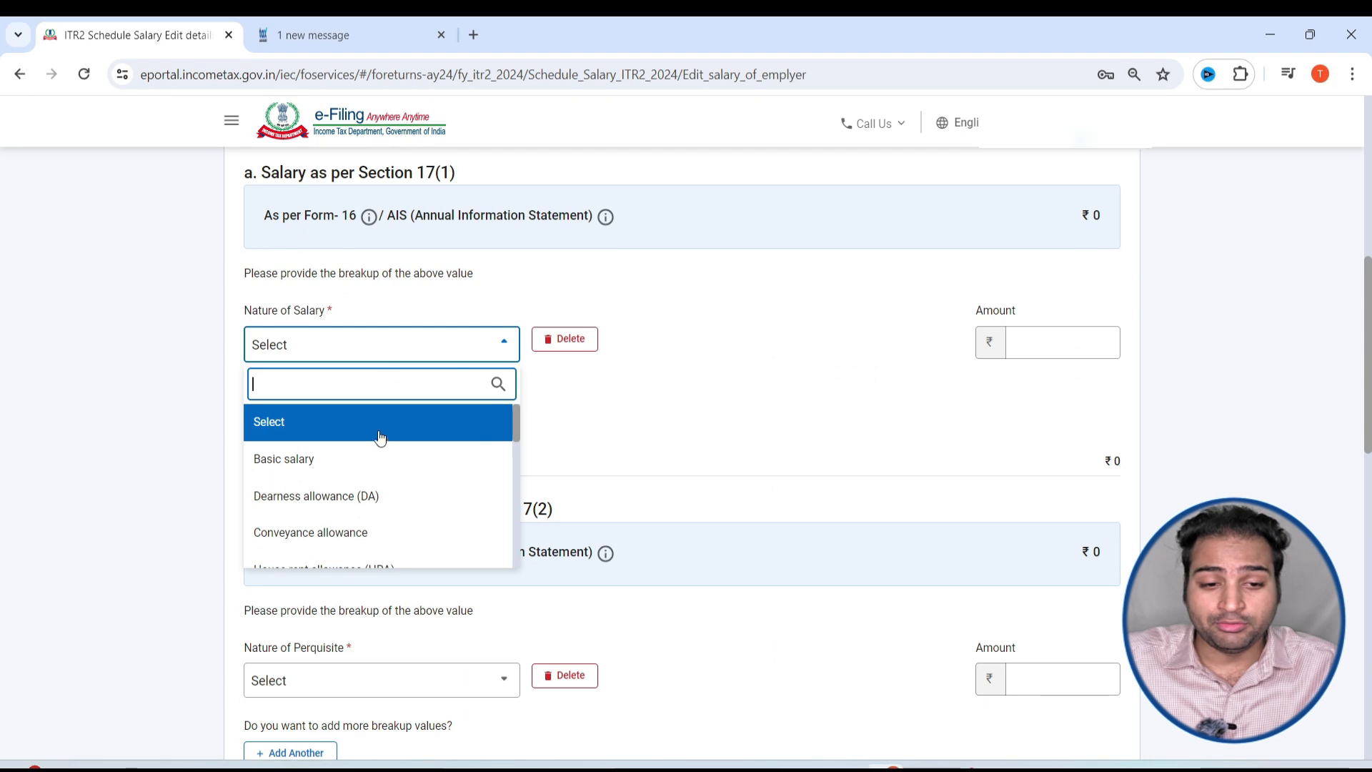
pyautogui.scroll(-3, 367, 459)
pyautogui.scroll(3, 358, 463)
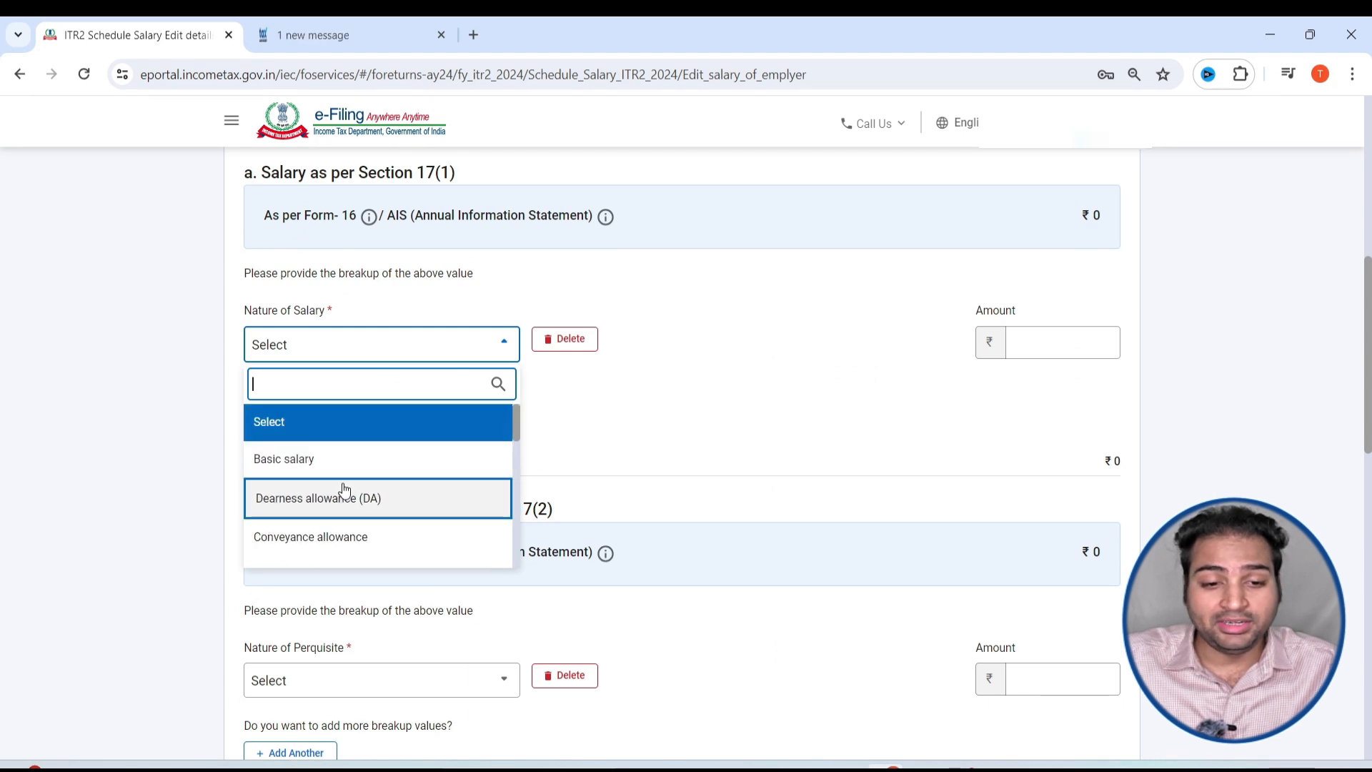
pyautogui.scroll(-5, 343, 489)
pyautogui.scroll(-6, 346, 492)
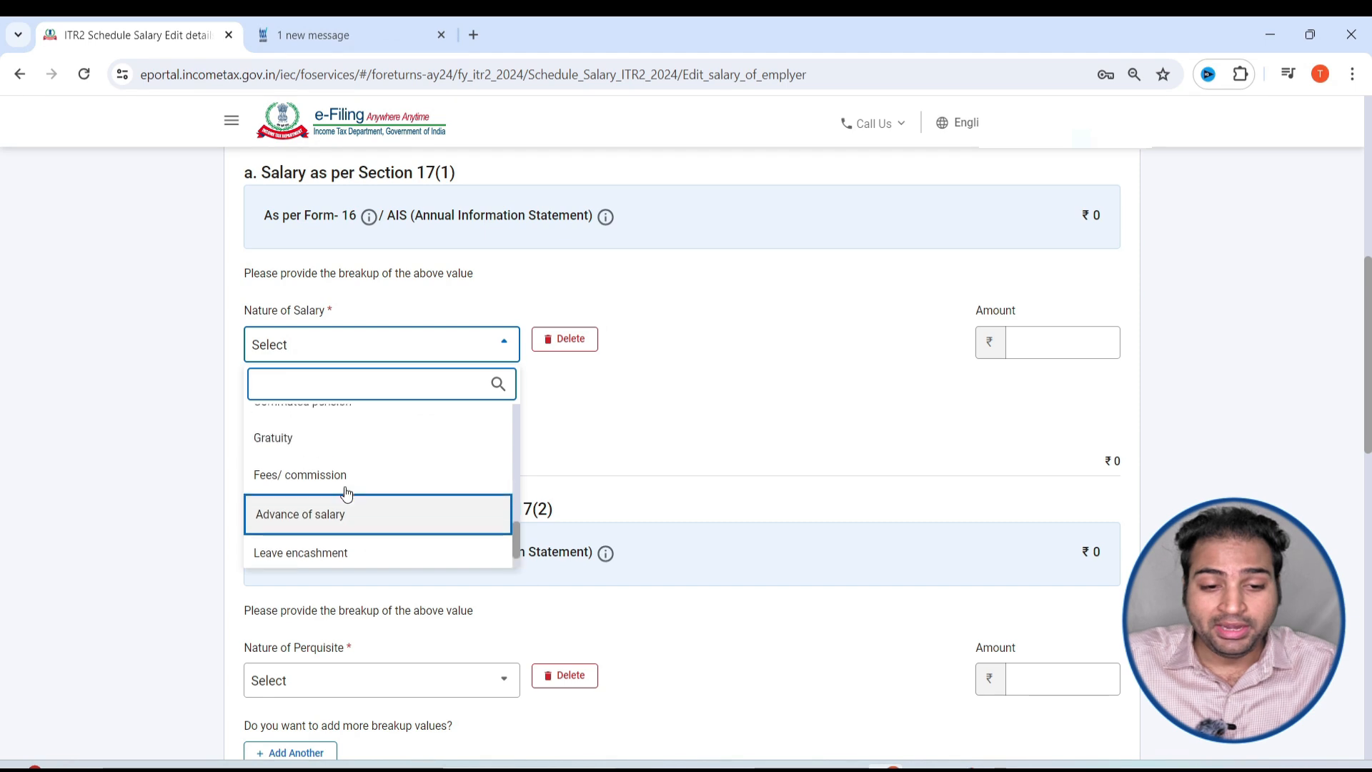
pyautogui.scroll(10, 345, 493)
pyautogui.click(298, 462)
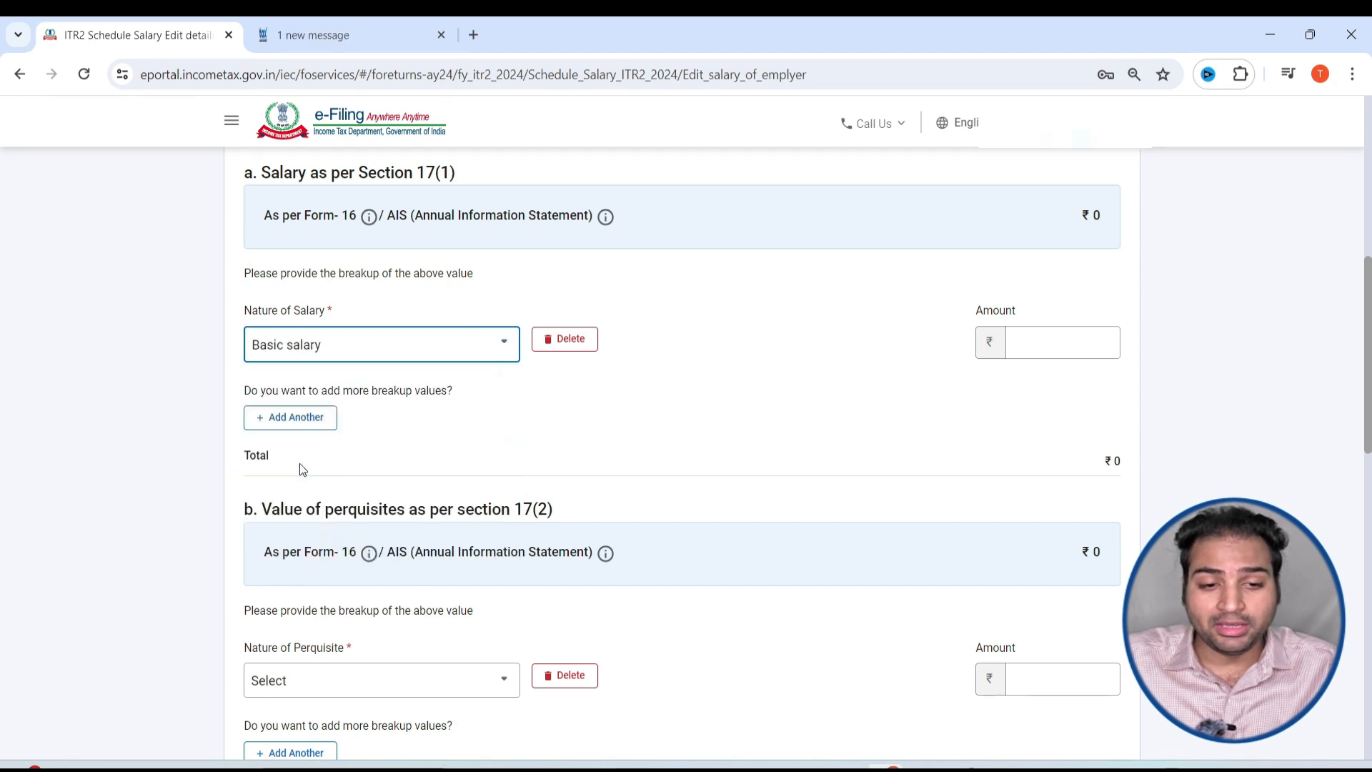
pyautogui.click(1067, 350)
pyautogui.write('1200000')
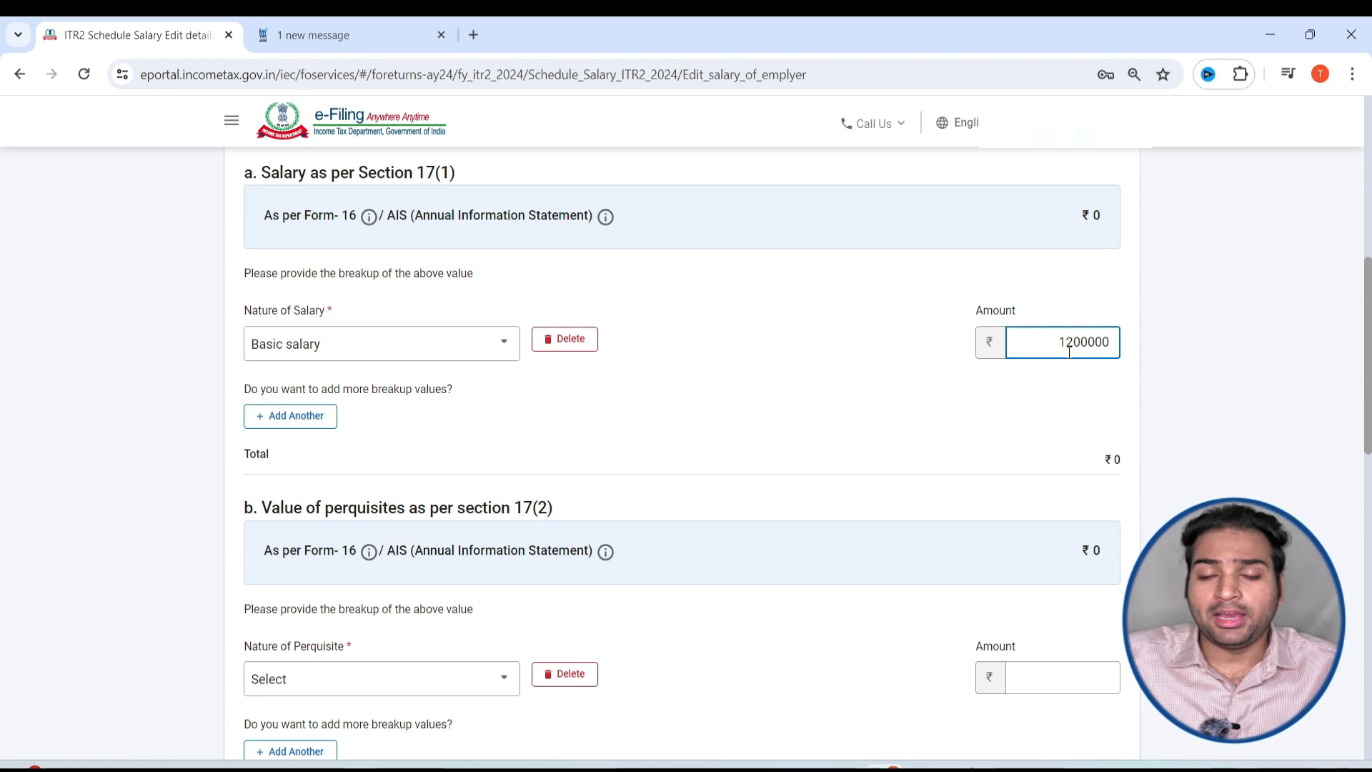
# Check the perquisites and profit in lieu of salary sections without entering anything, and save the employer details
pyautogui.scroll(-6, 981, 325)
pyautogui.scroll(-6, 521, 346)
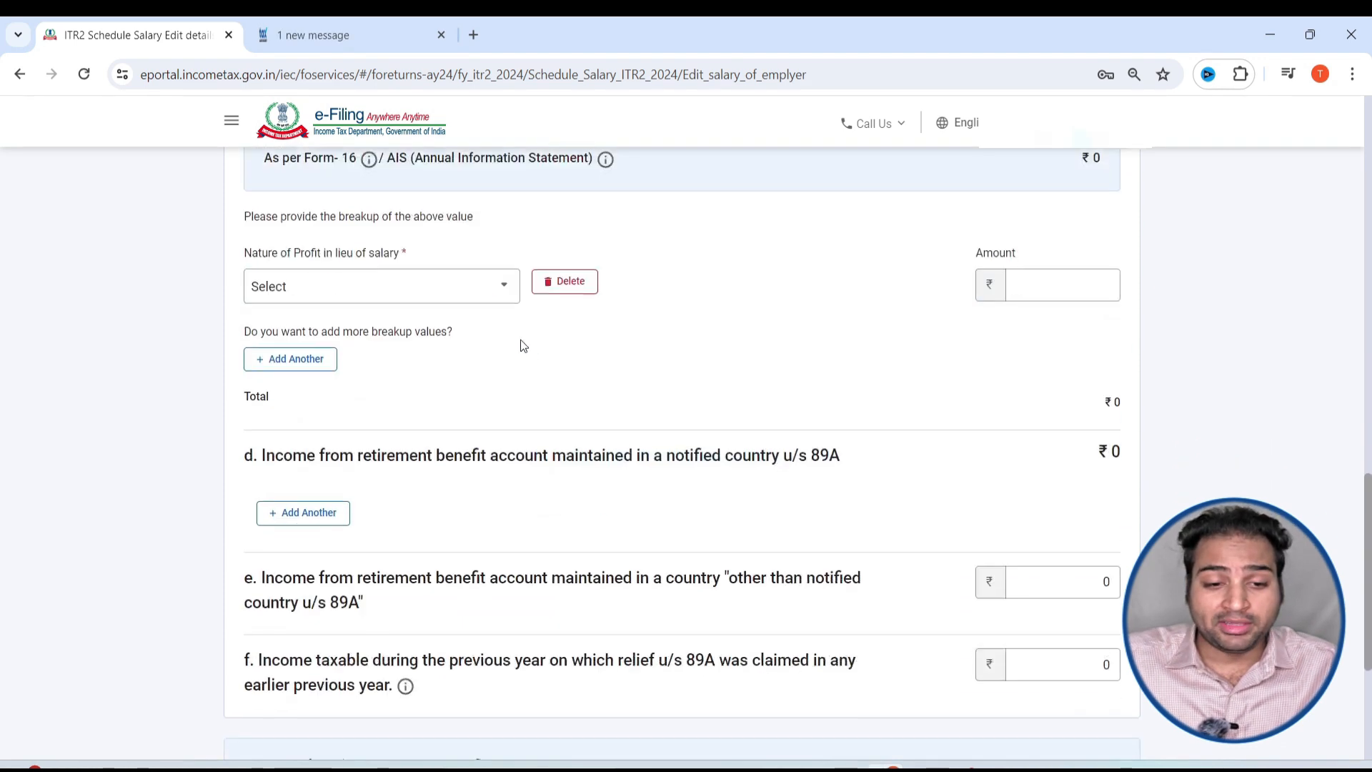
pyautogui.scroll(11, 766, 407)
pyautogui.scroll(4, 763, 404)
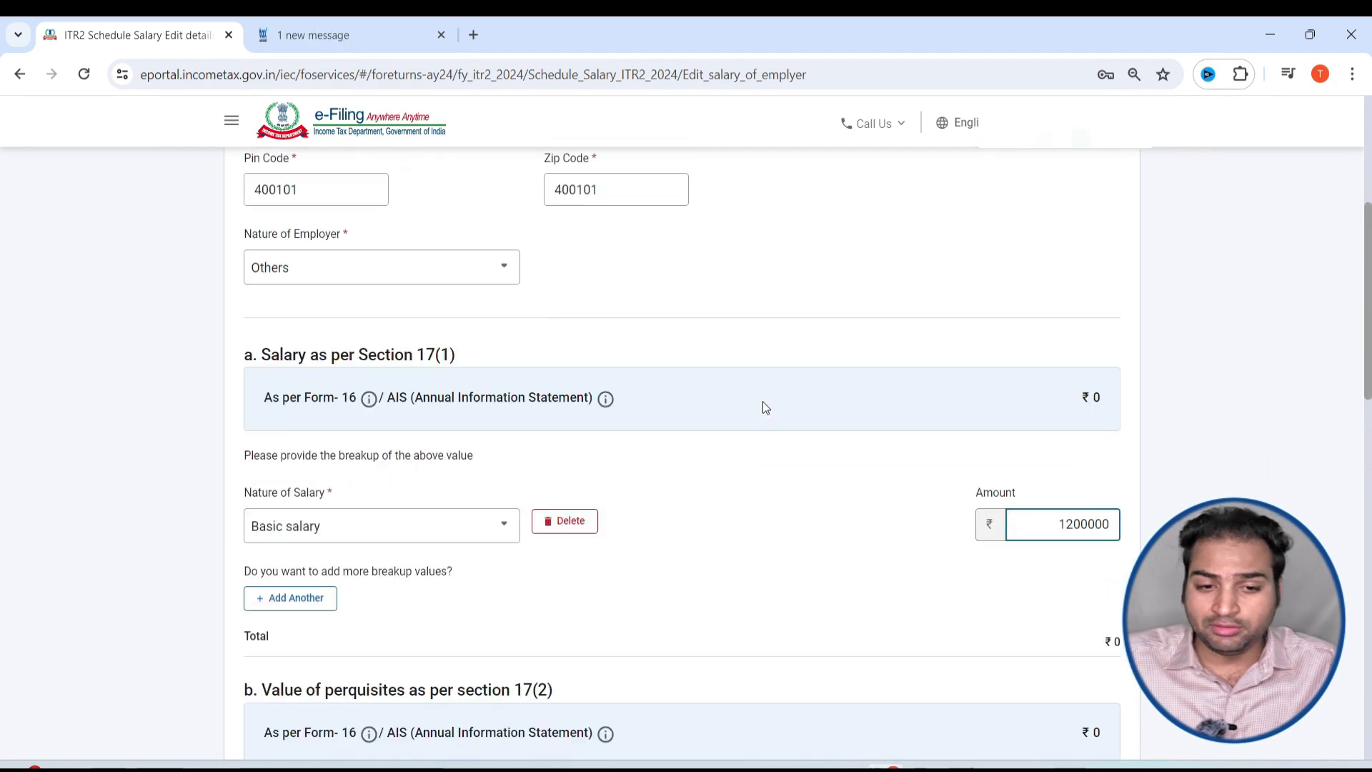
pyautogui.scroll(-8, 673, 379)
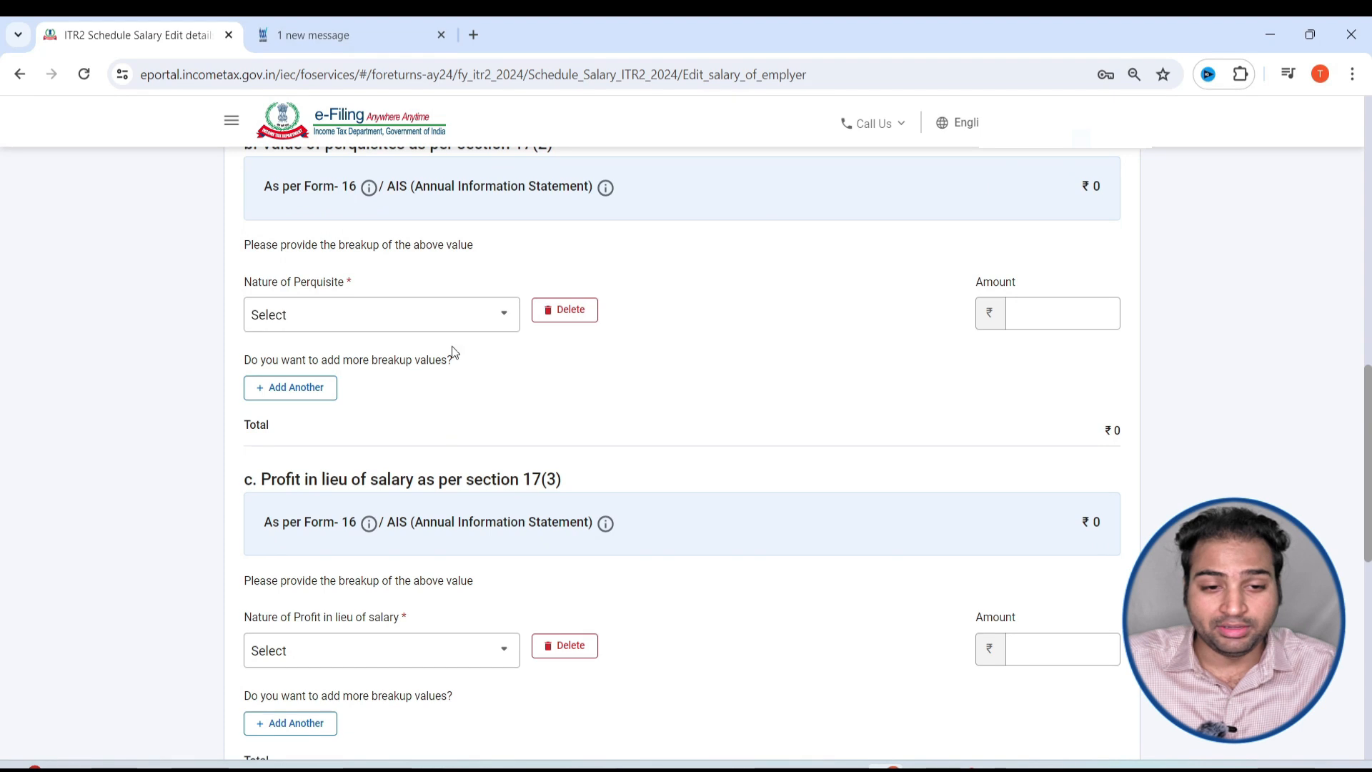
pyautogui.click(371, 320)
pyautogui.scroll(-10, 359, 458)
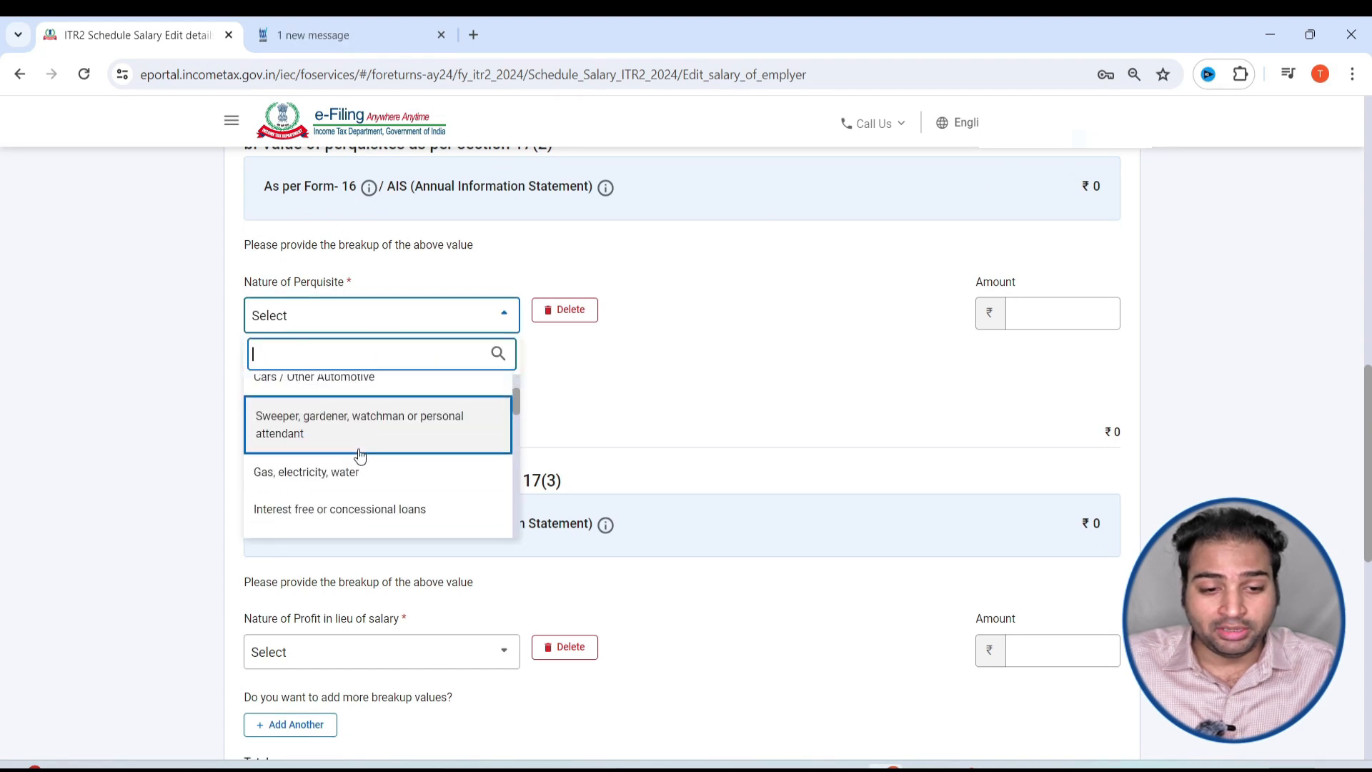
pyautogui.click(667, 392)
pyautogui.scroll(-9, 1066, 543)
pyautogui.click(1094, 540)
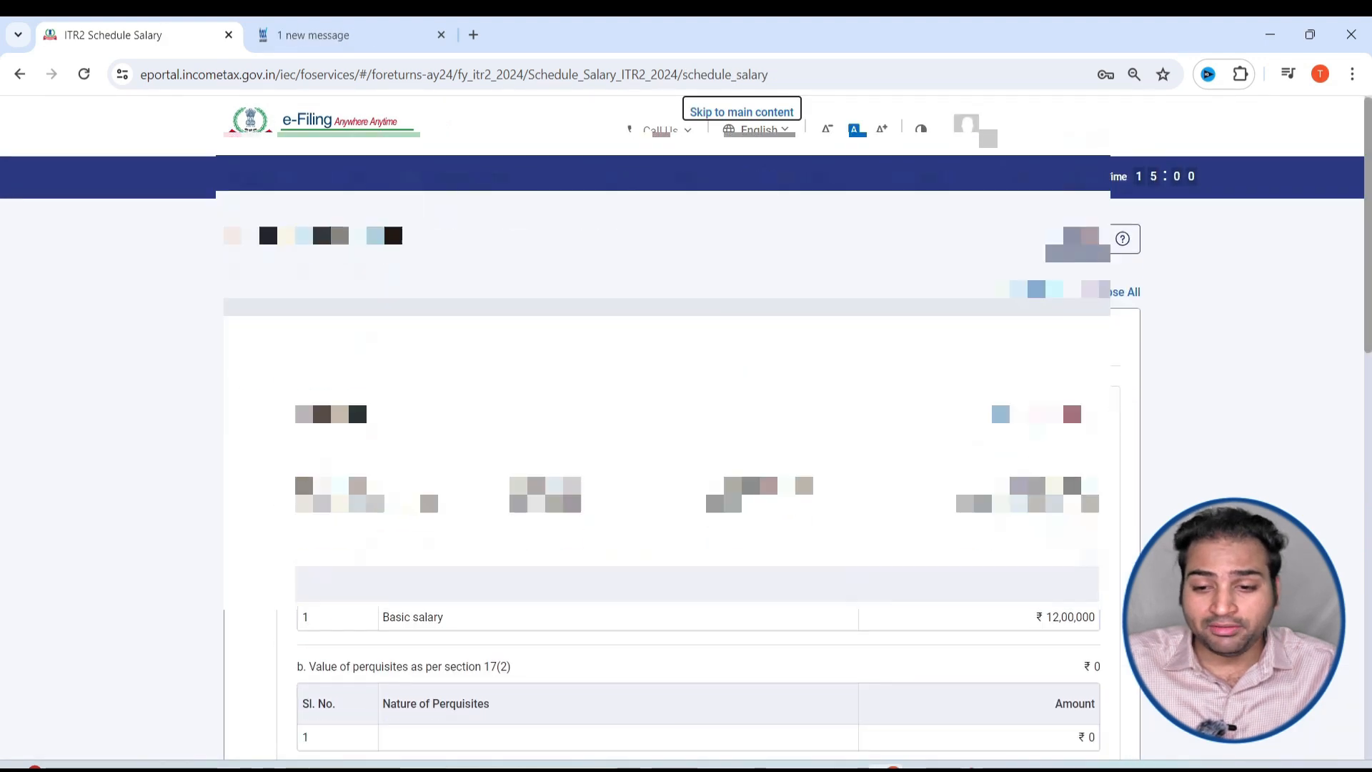
# Review the net salary, the deductions u/s 16 and the income chargeable under Salaries, and confirm Schedule Salary
pyautogui.scroll(-10, 1075, 492)
pyautogui.scroll(-2, 1078, 496)
pyautogui.moveTo(1131, 469); pyautogui.dragTo(1062, 469)
pyautogui.scroll(-3, 508, 486)
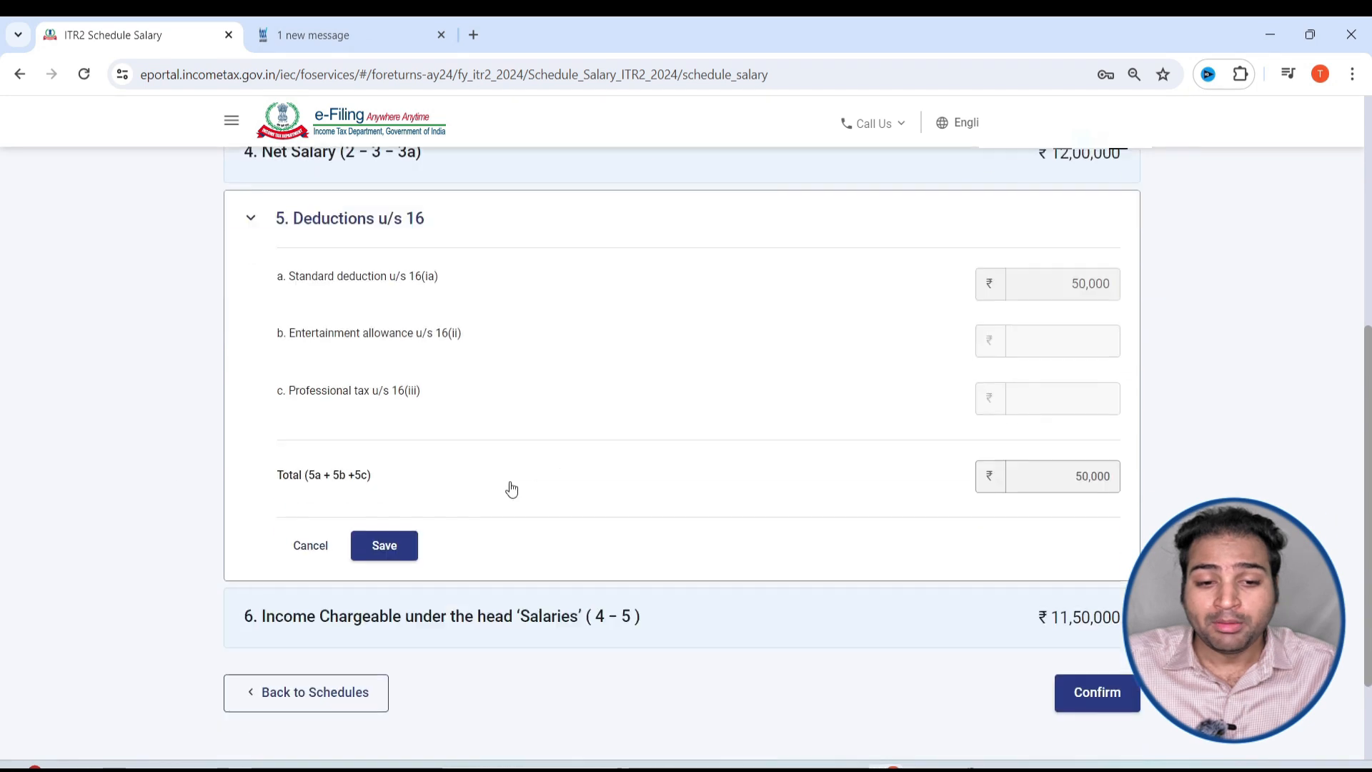
pyautogui.moveTo(398, 386); pyautogui.dragTo(286, 386)
pyautogui.click(1087, 403)
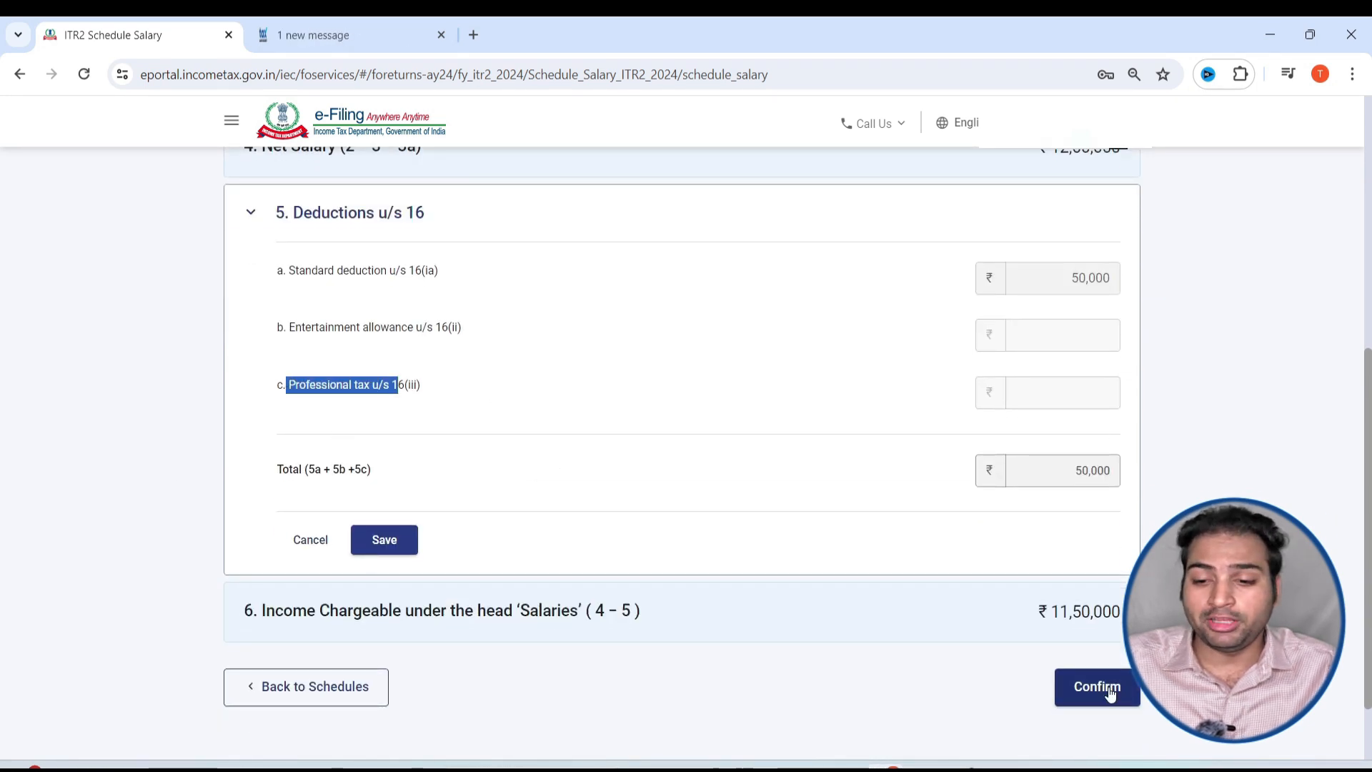
pyautogui.moveTo(1123, 612); pyautogui.dragTo(1020, 614)
pyautogui.click(1083, 688)
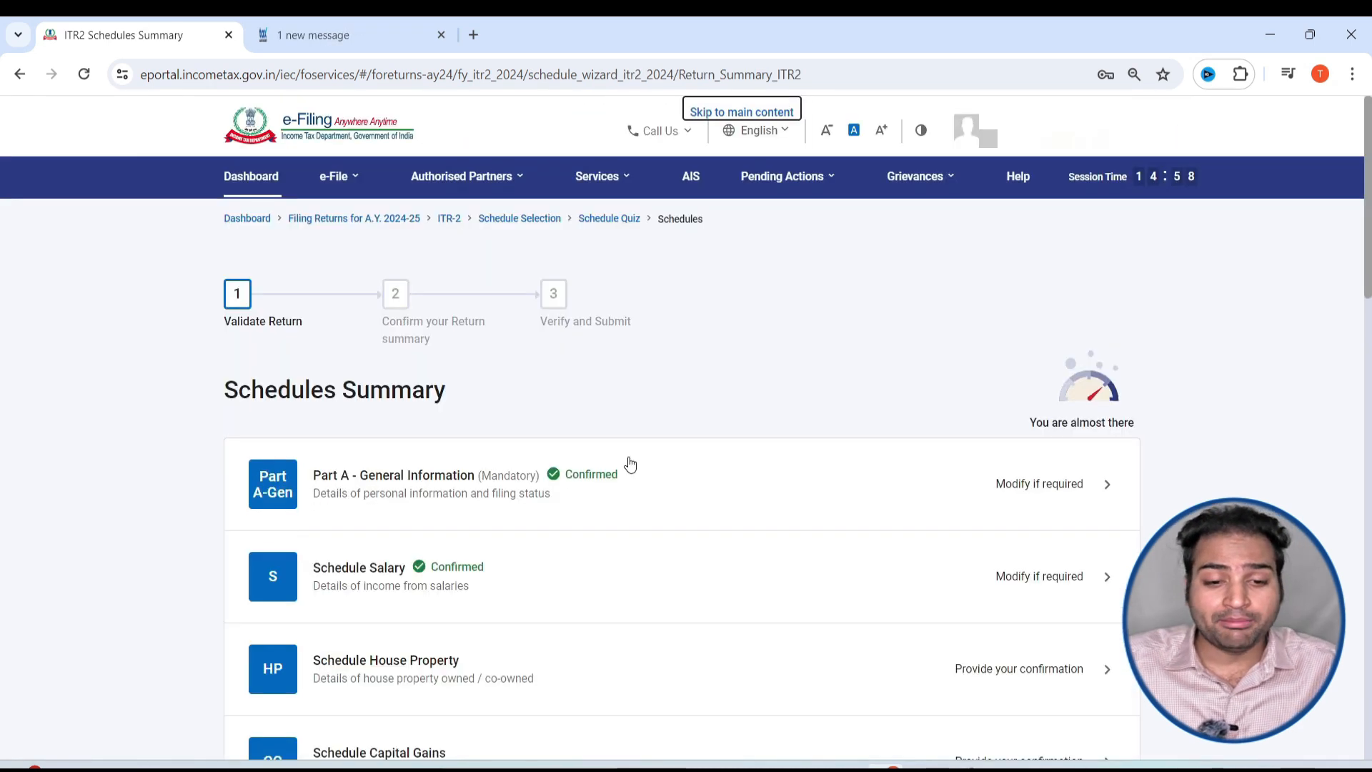
# Open Schedule House Property from the schedules summary
pyautogui.scroll(-7, 625, 463)
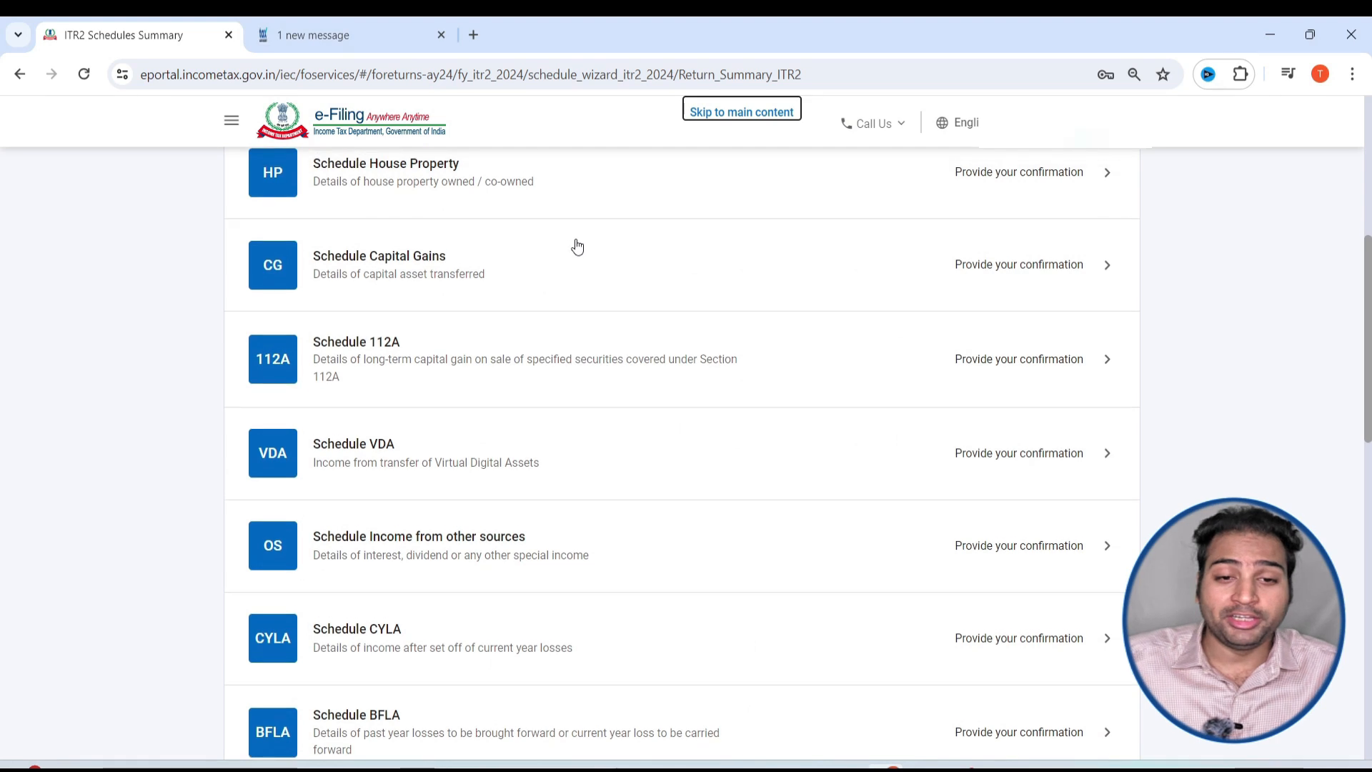
pyautogui.scroll(1, 583, 257)
pyautogui.click(595, 276)
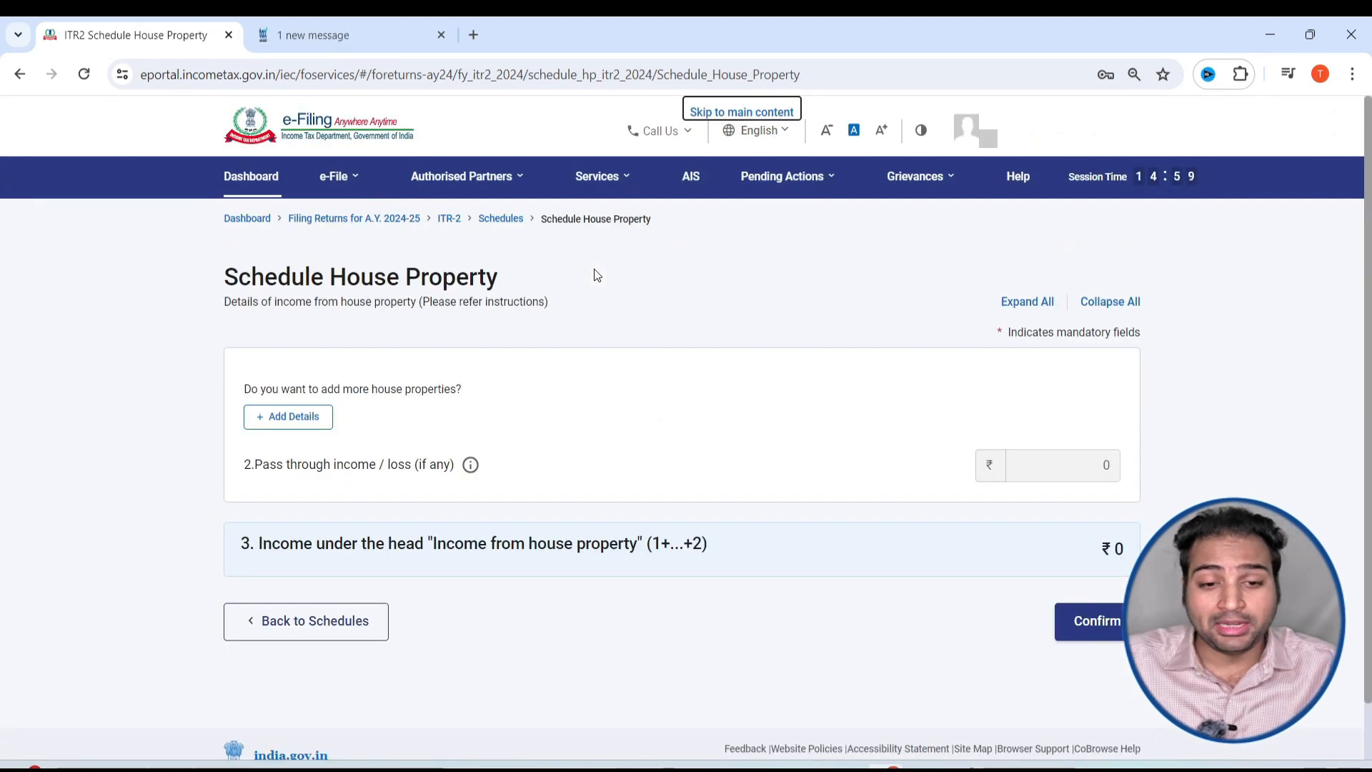
# Open the form for adding a house property and look over its address and ownership fields
pyautogui.click(283, 418)
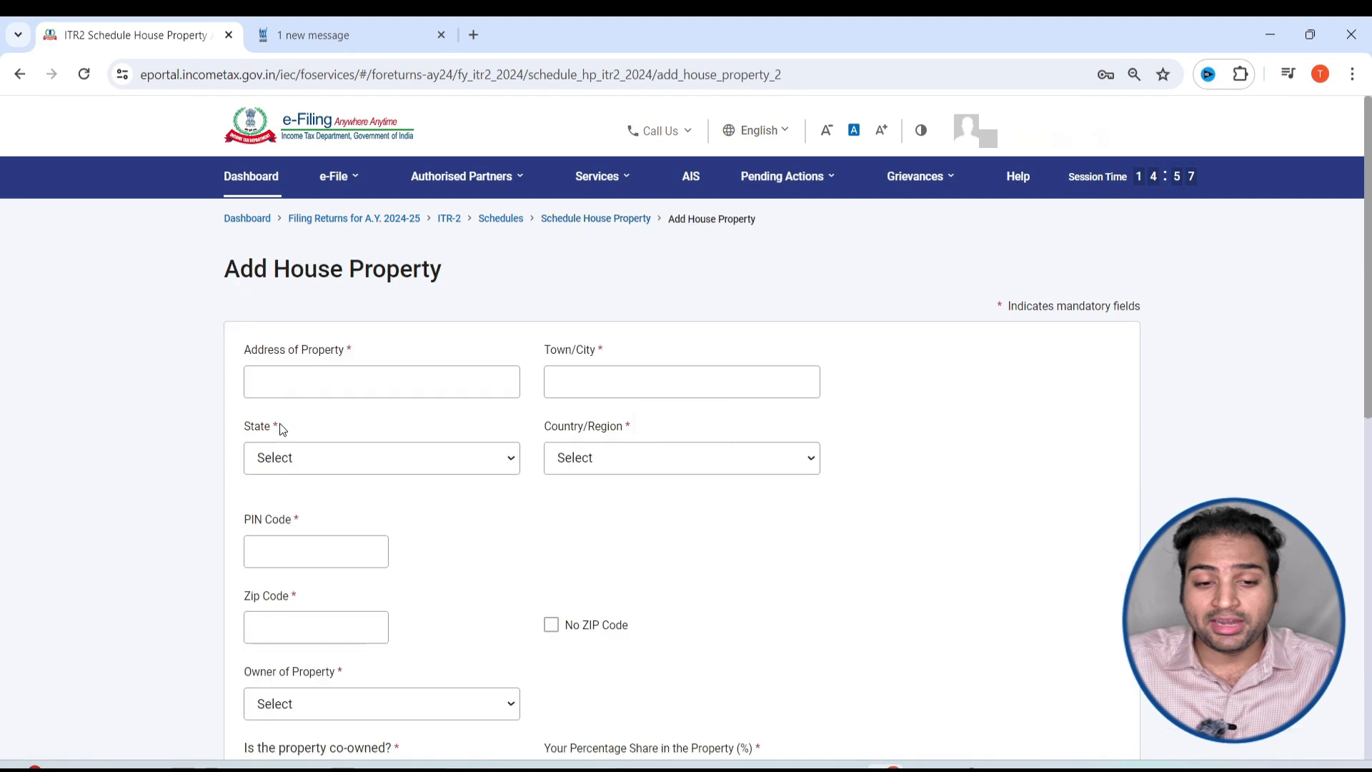
pyautogui.click(382, 381)
pyautogui.click(673, 380)
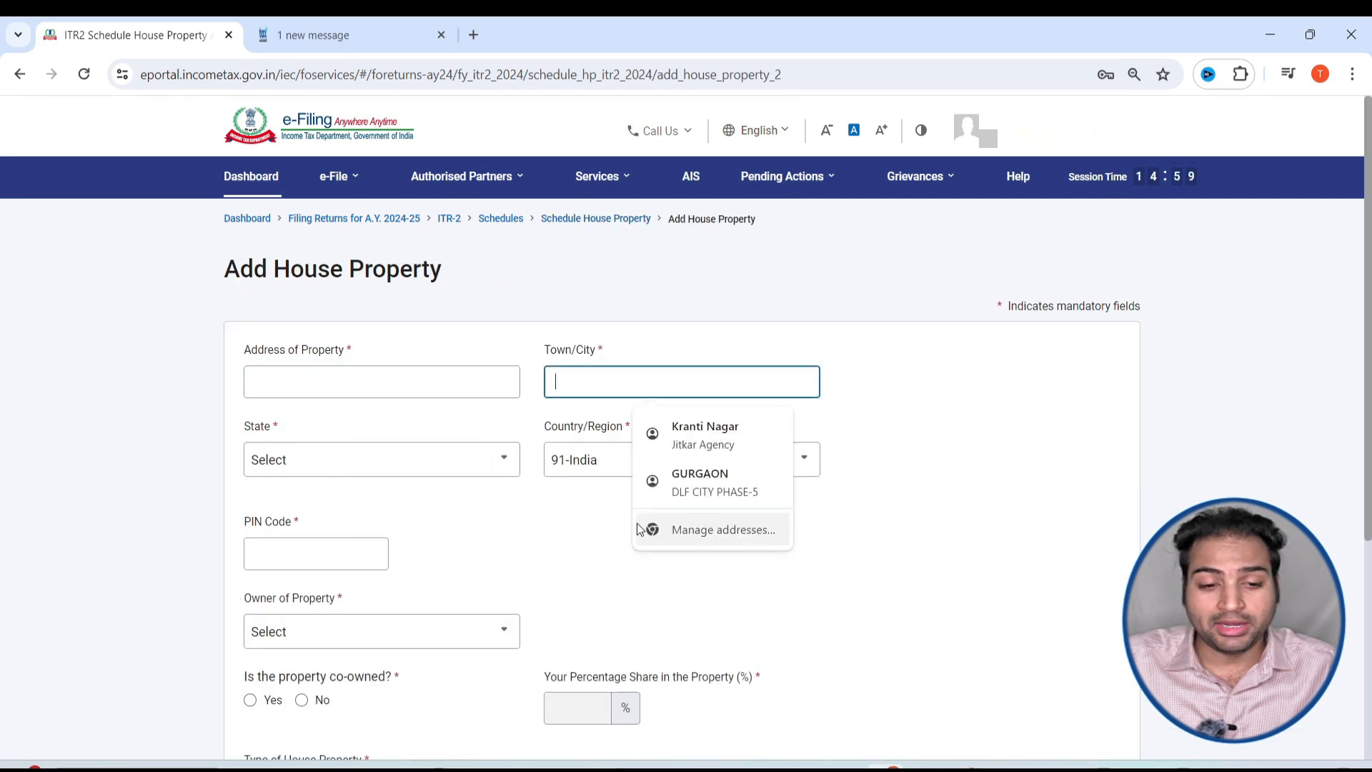
pyautogui.scroll(-4, 368, 493)
pyautogui.scroll(-1, 370, 495)
# Try the Let out property type, examine the tenant, rent and interest fields, and cancel adding the property
pyautogui.click(377, 469)
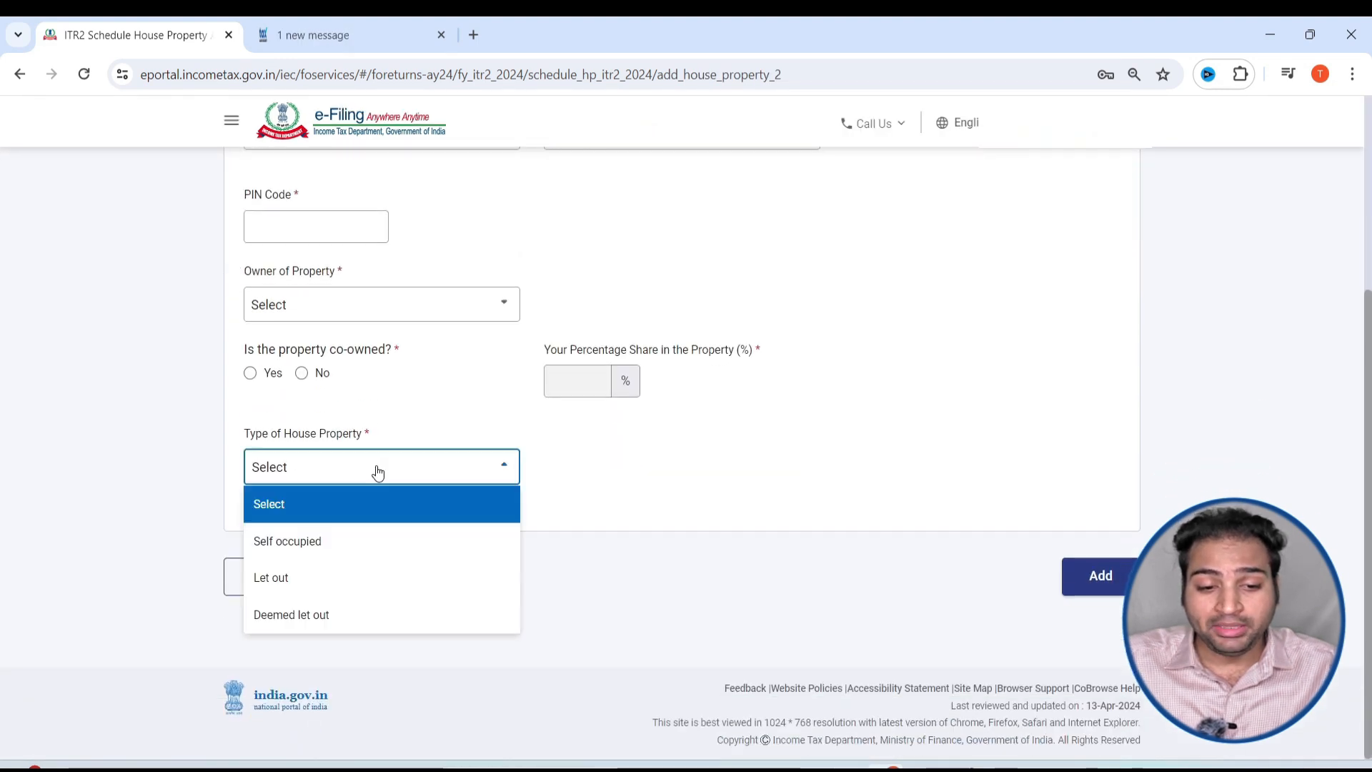
pyautogui.click(327, 579)
pyautogui.scroll(-3, 620, 570)
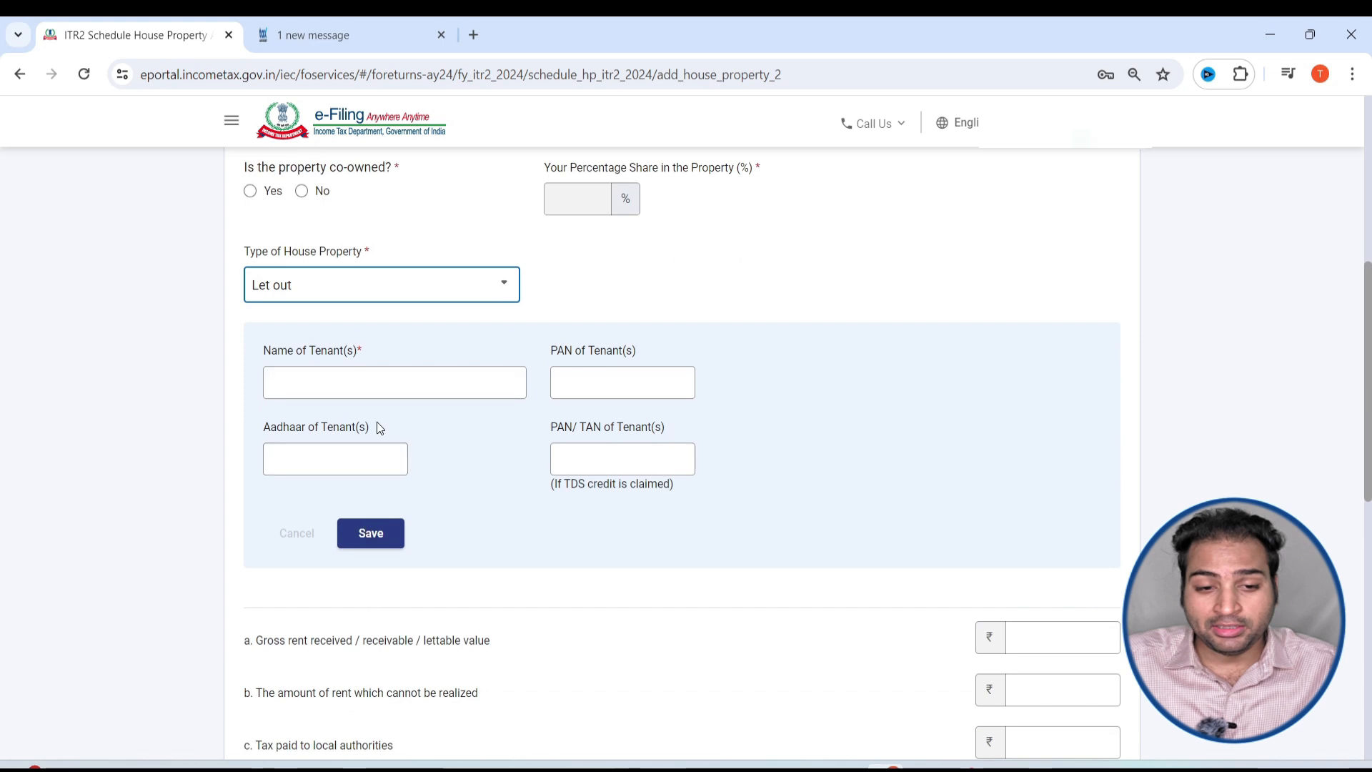
pyautogui.scroll(-1, 382, 398)
pyautogui.click(1078, 547)
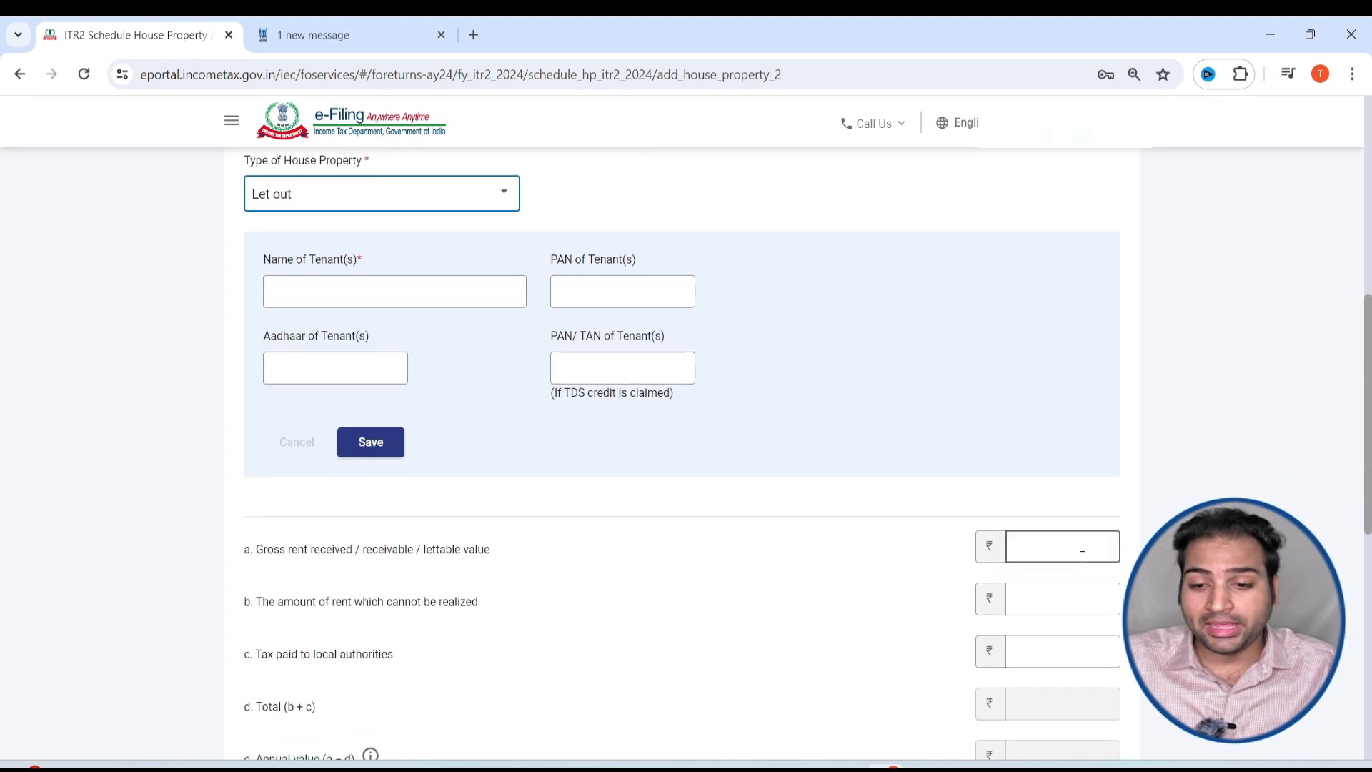
pyautogui.scroll(-4, 1072, 500)
pyautogui.scroll(-5, 1056, 429)
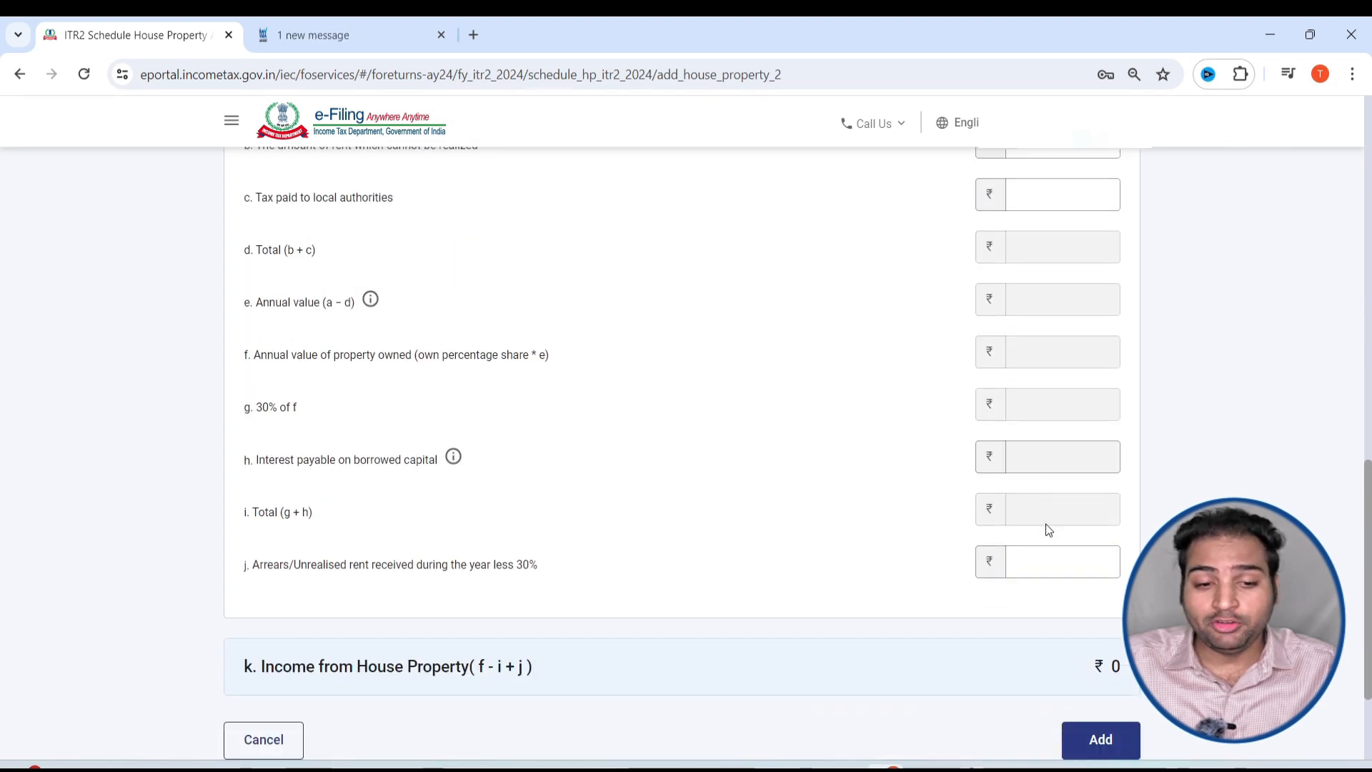
pyautogui.click(279, 602)
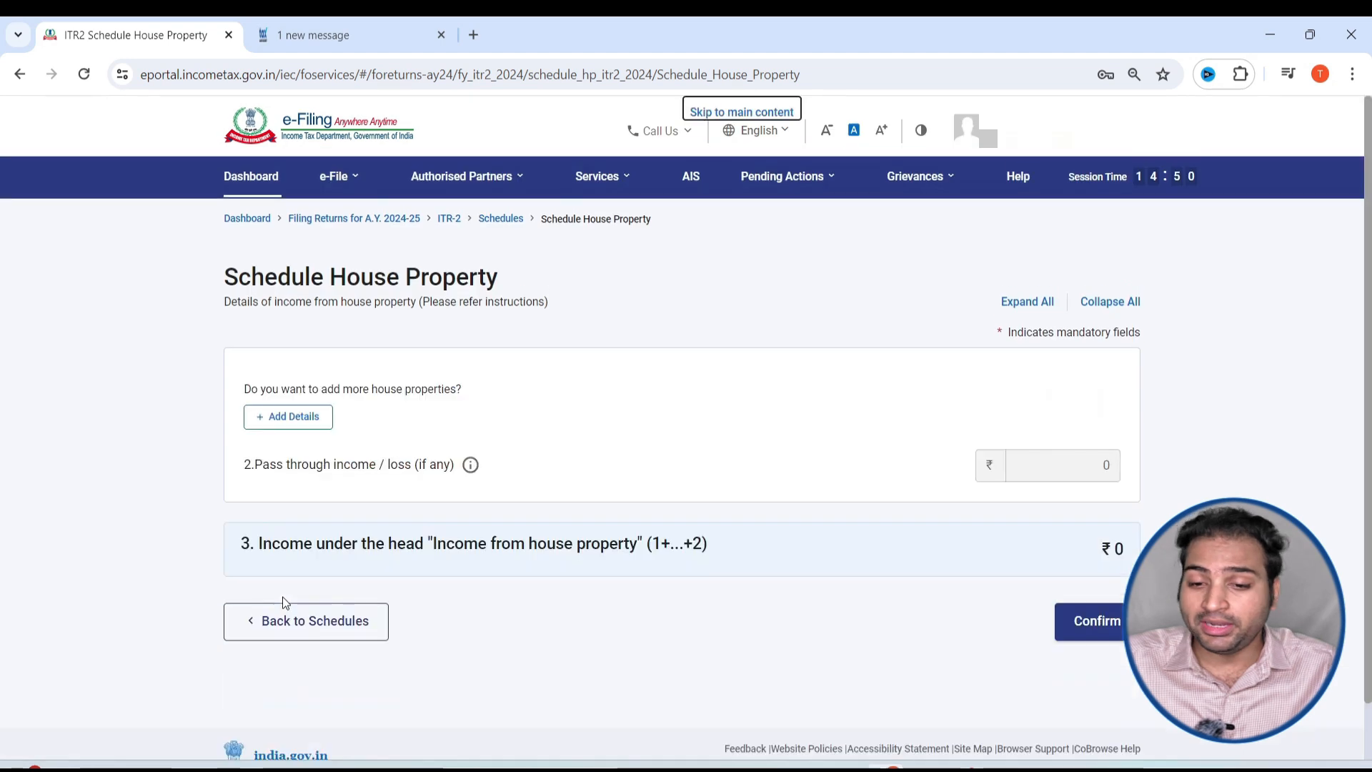
# Leave Schedule House Property for the schedules summary, open Schedule Capital Gains and acknowledge the notice on quarterly interest u/s 234C
pyautogui.click(325, 638)
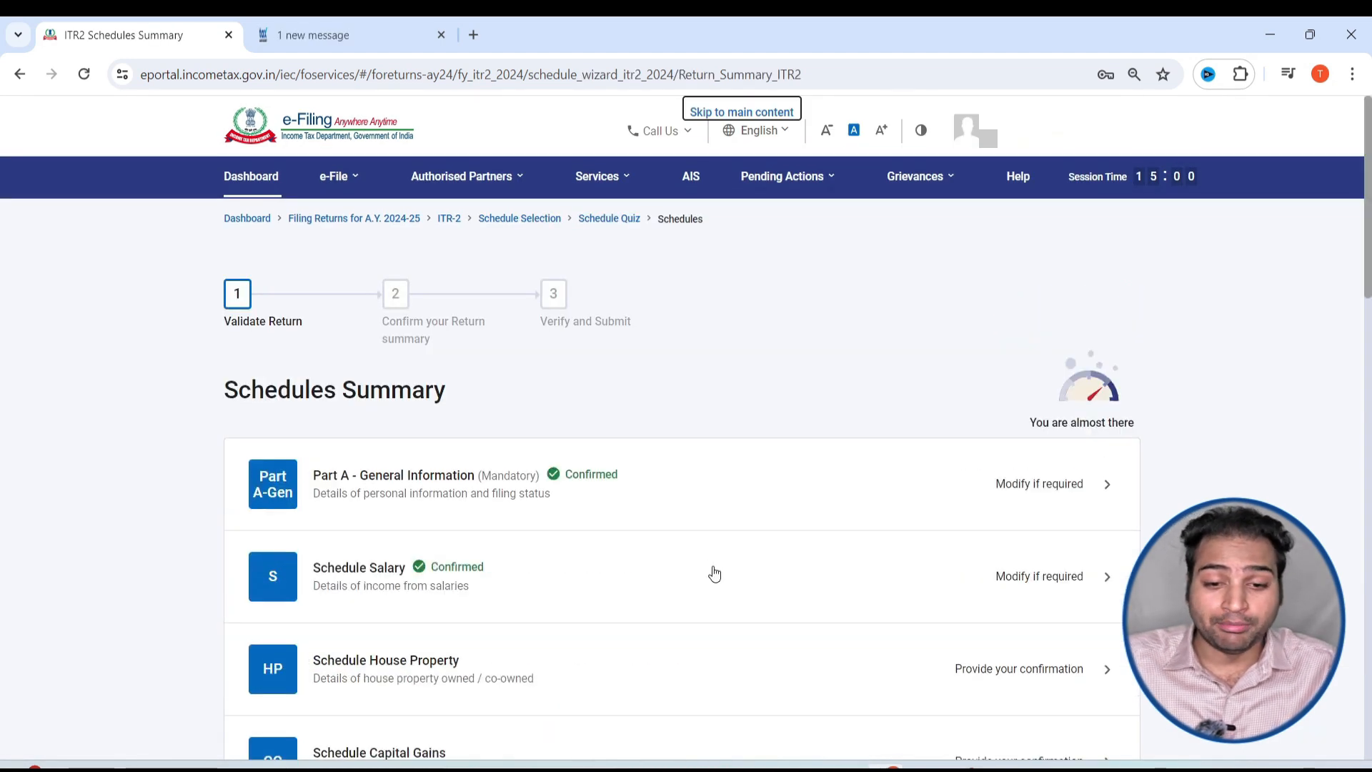
pyautogui.scroll(-5, 712, 572)
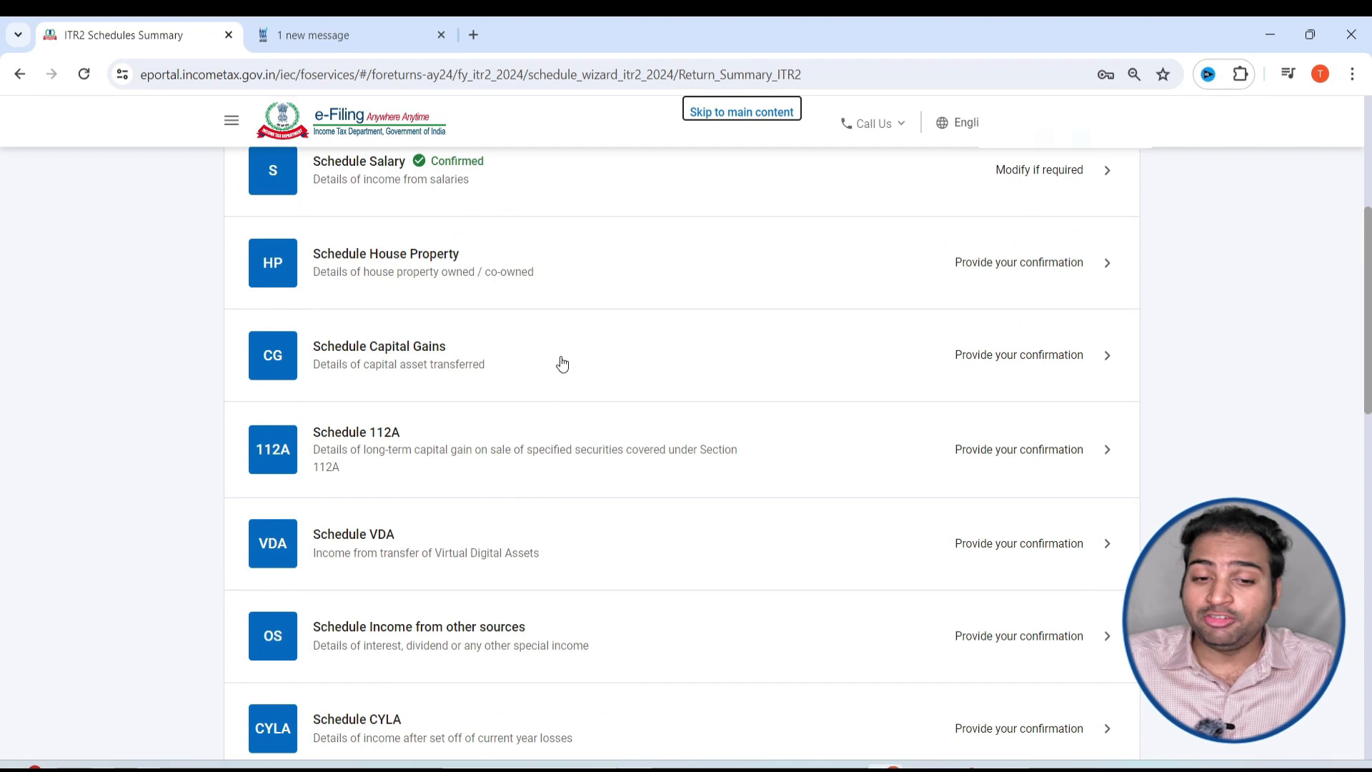
pyautogui.click(562, 365)
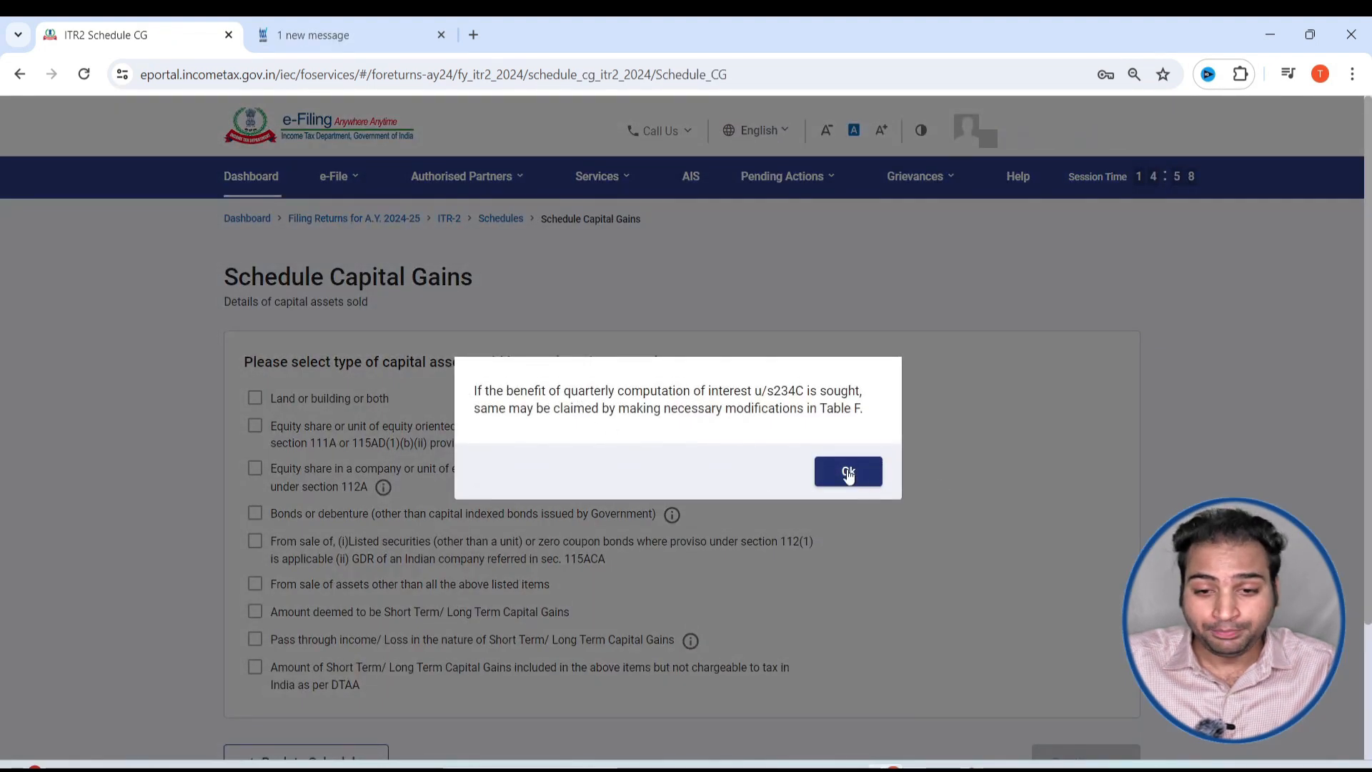
pyautogui.click(848, 475)
# Mark land or building, equity shares or funds under section 111A, and equity shares or funds under section 112A as asset types sold
pyautogui.scroll(-2, 796, 481)
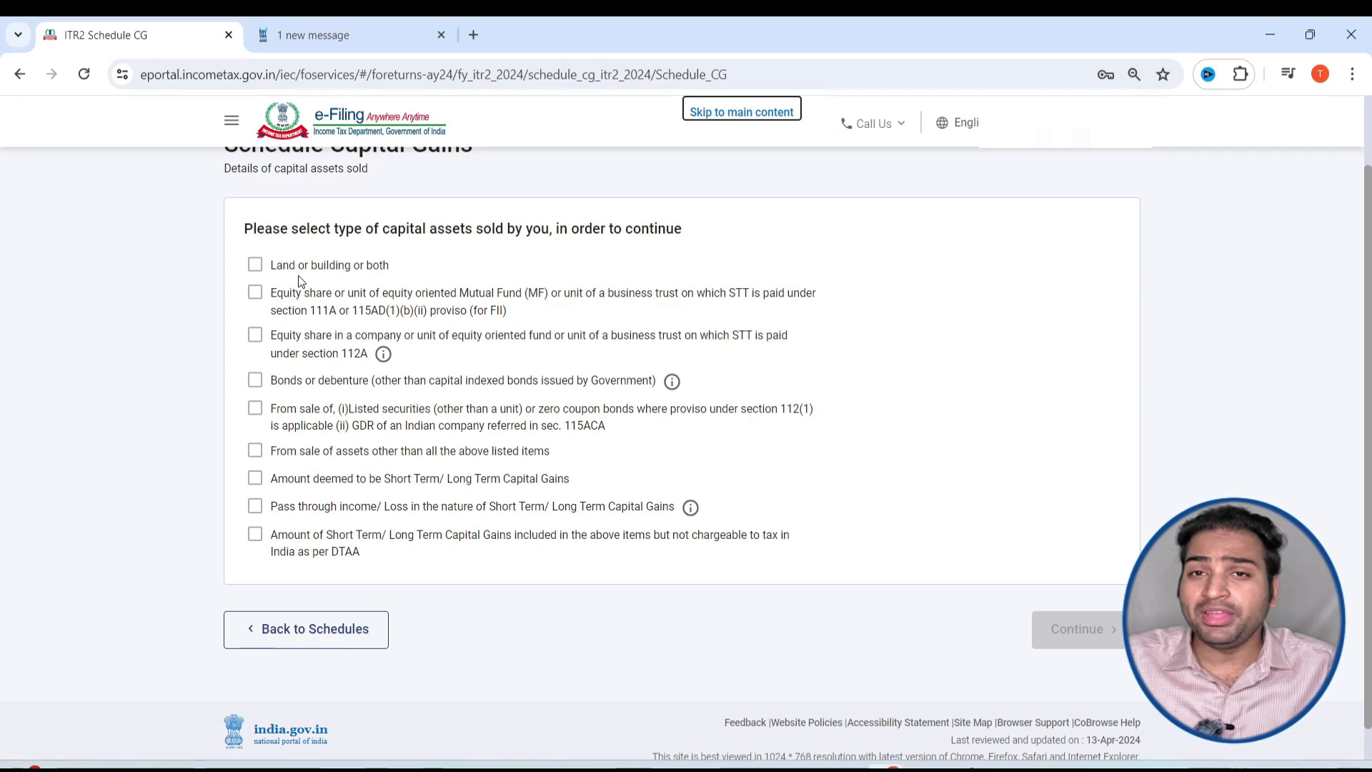
pyautogui.click(262, 271)
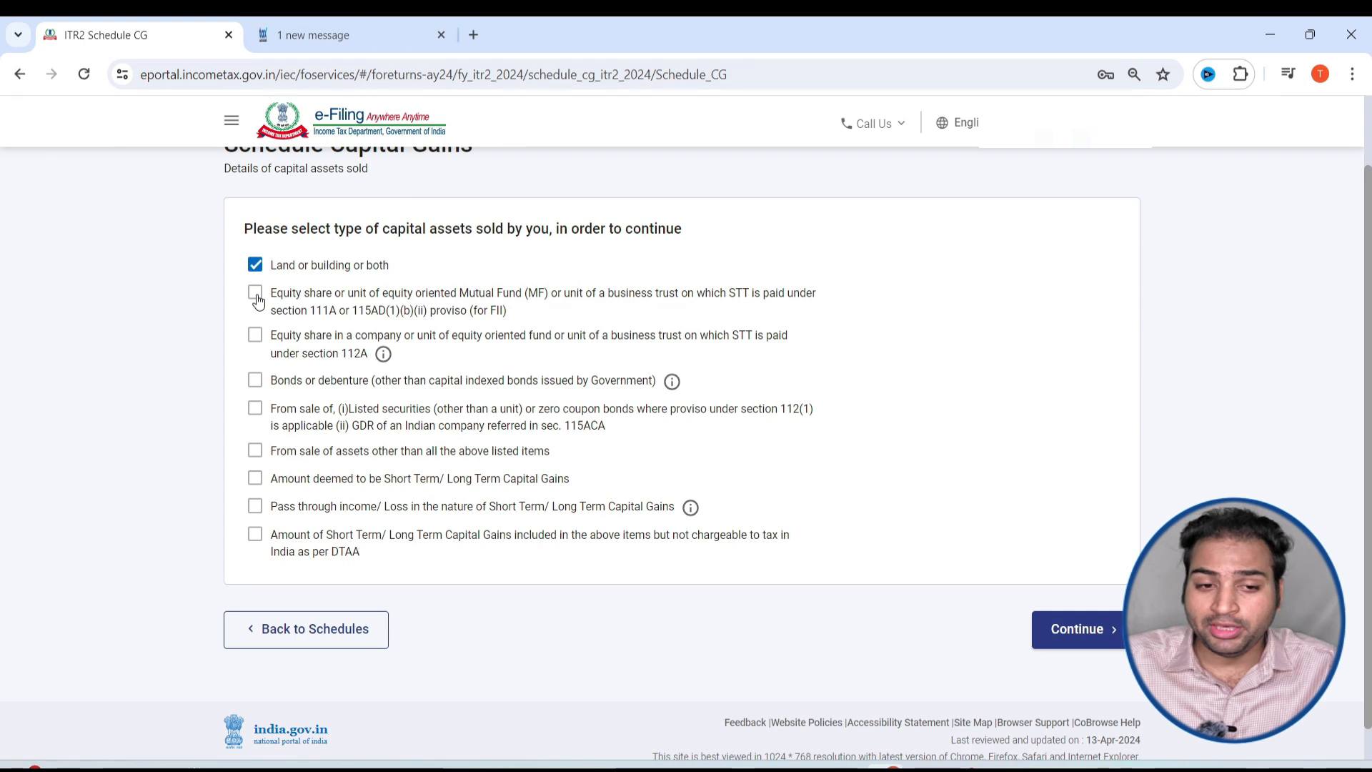
pyautogui.click(255, 295)
pyautogui.moveTo(336, 312); pyautogui.dragTo(308, 313)
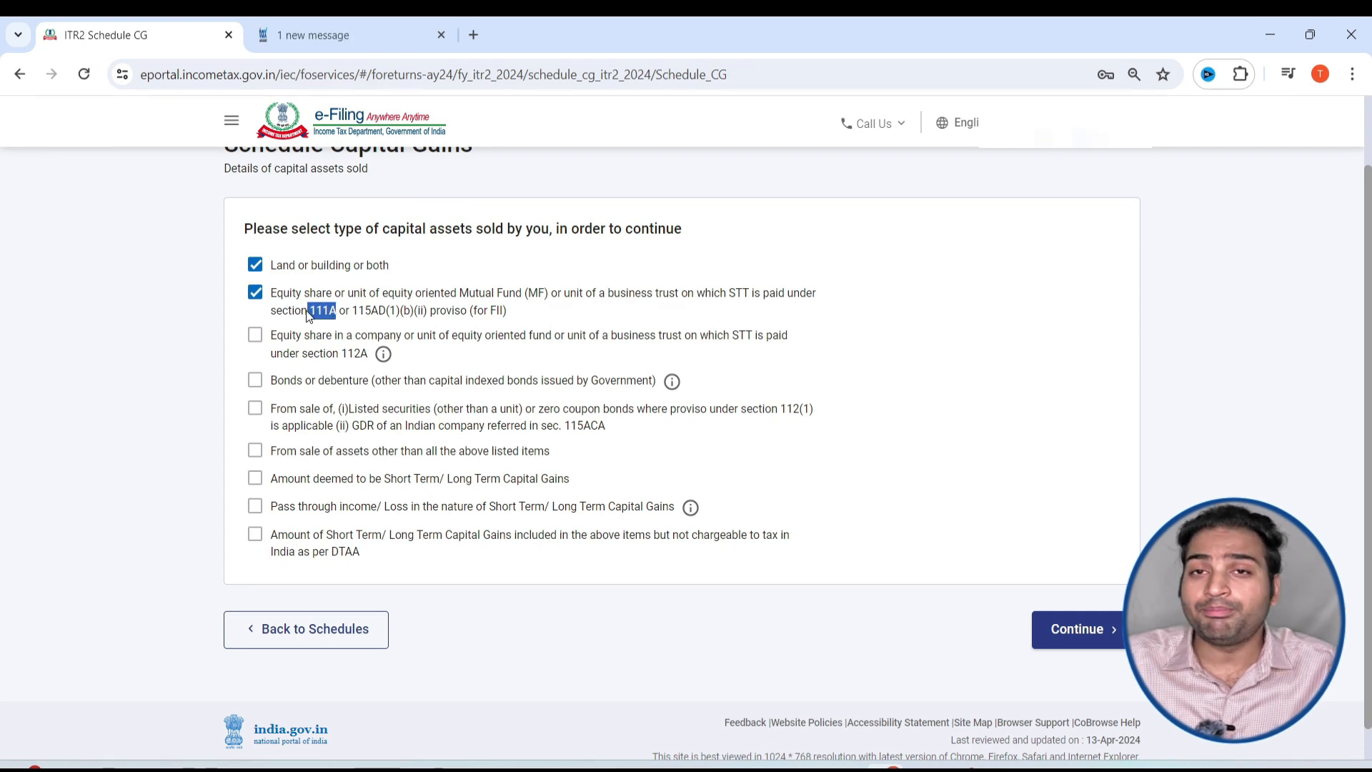
pyautogui.click(342, 353)
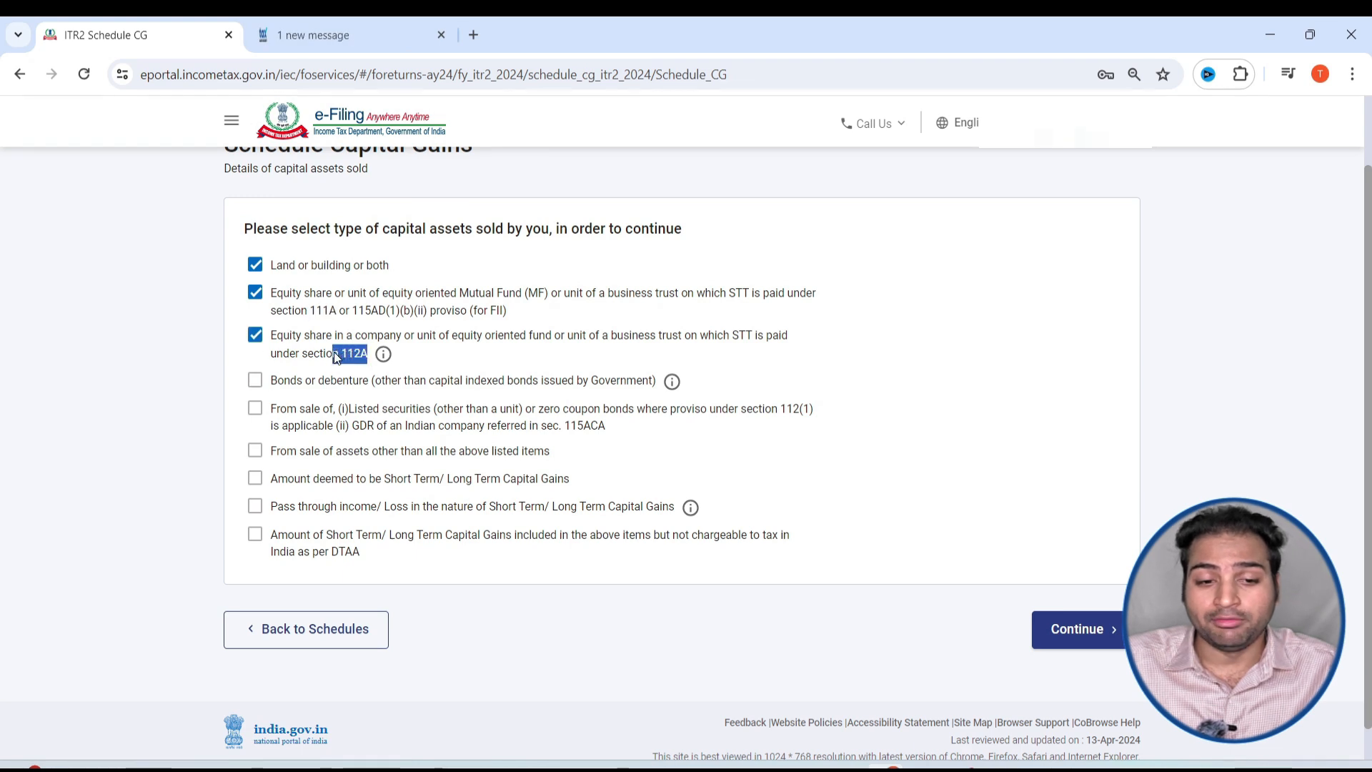
# Try the bonds or debenture type and the sale of other assets type, and clear both selections
pyautogui.click(255, 382)
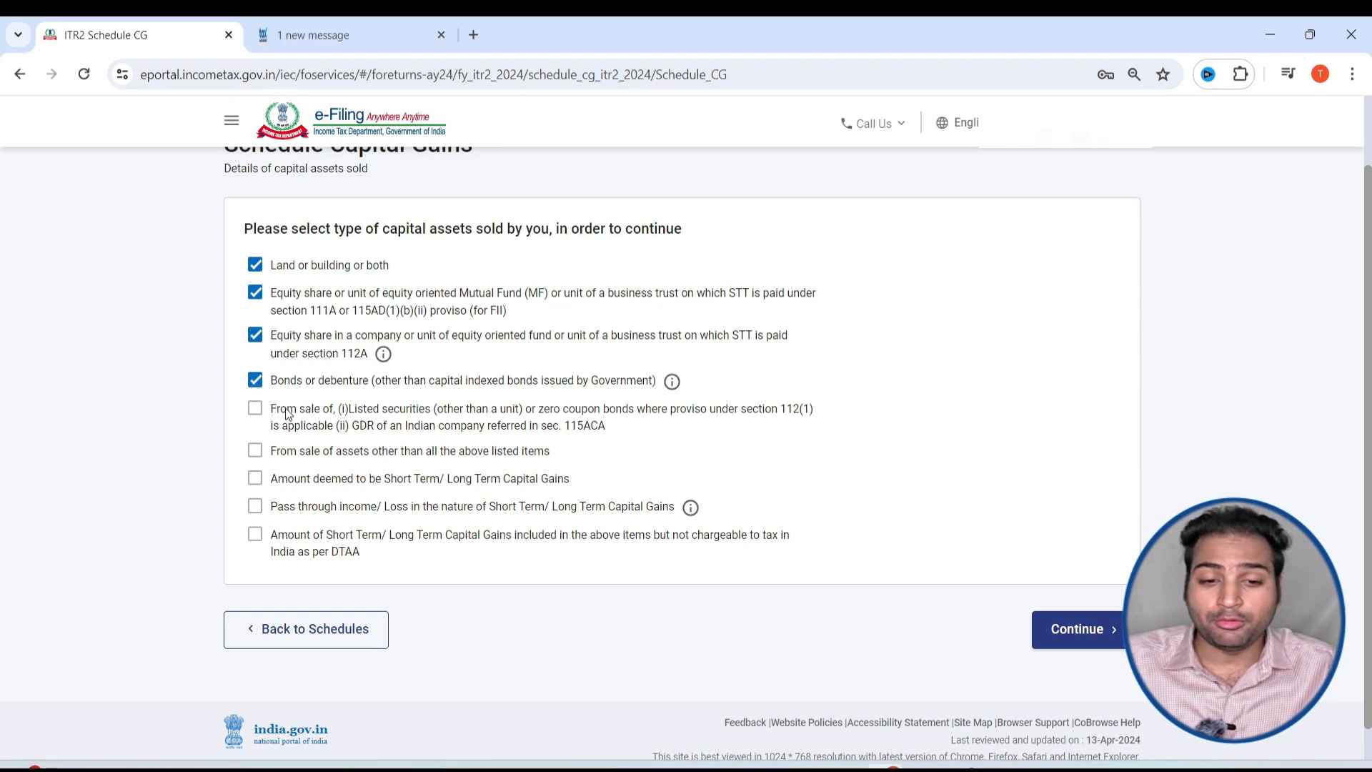
pyautogui.click(255, 452)
pyautogui.moveTo(290, 452); pyautogui.dragTo(532, 456)
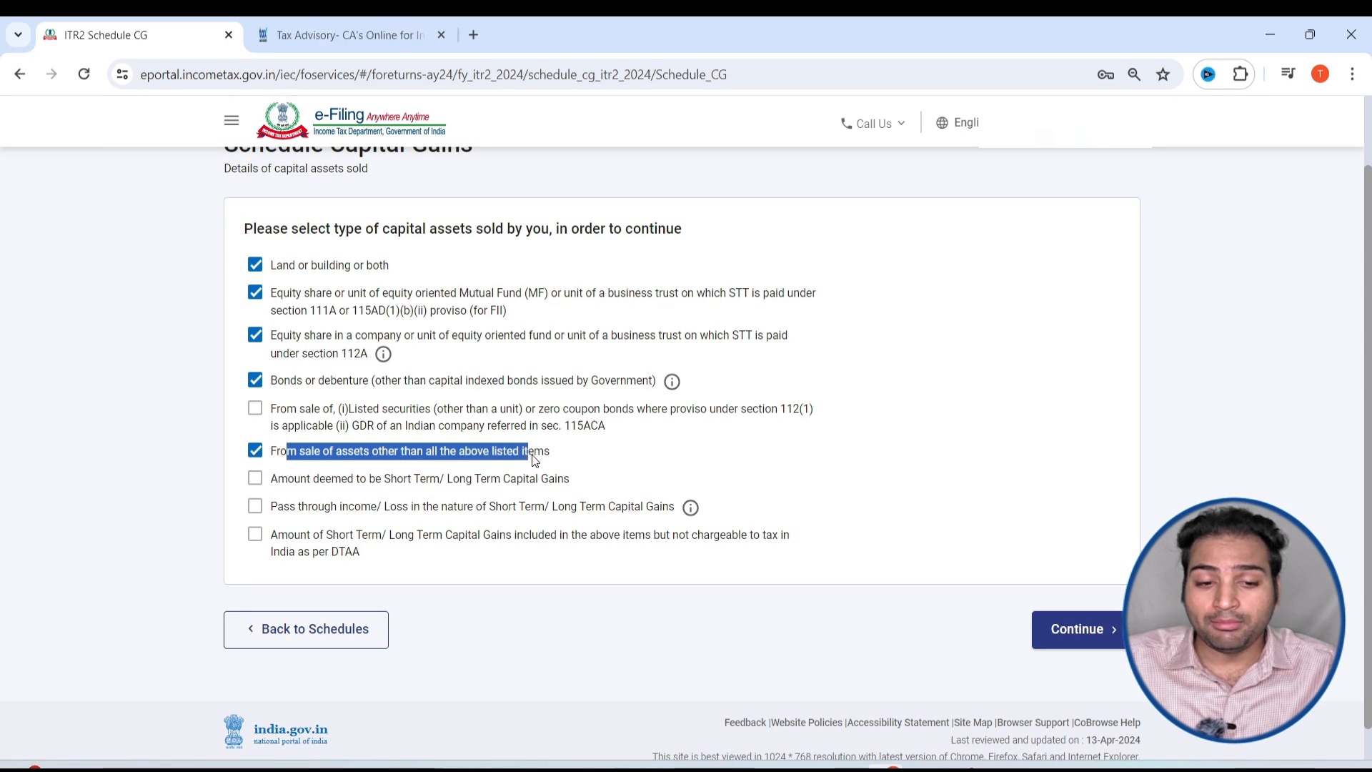
pyautogui.click(254, 456)
pyautogui.click(255, 385)
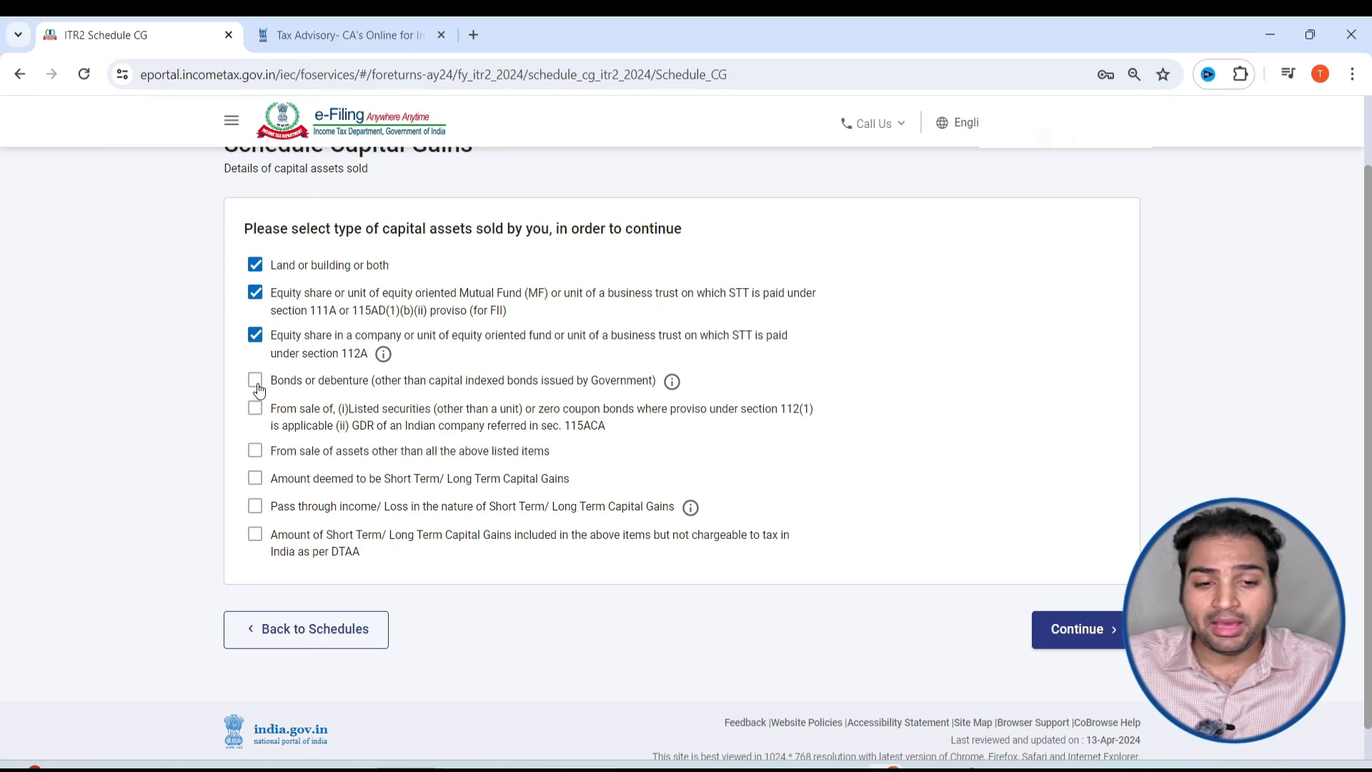
# Clear the land or building type and continue with only the section 111A and section 112A equity types
pyautogui.click(261, 266)
pyautogui.doubleClick(367, 297)
pyautogui.moveTo(348, 336); pyautogui.dragTo(407, 340)
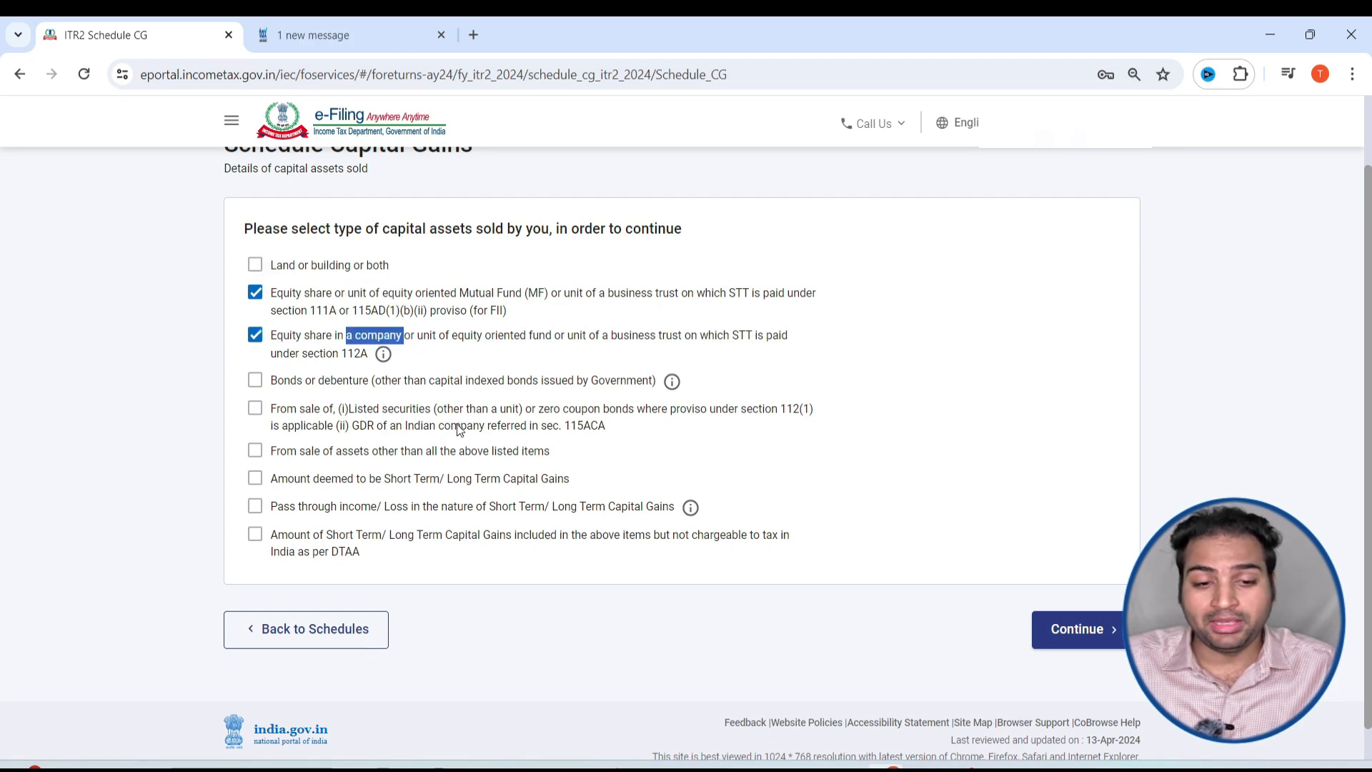
pyautogui.scroll(-1, 458, 429)
pyautogui.click(1071, 597)
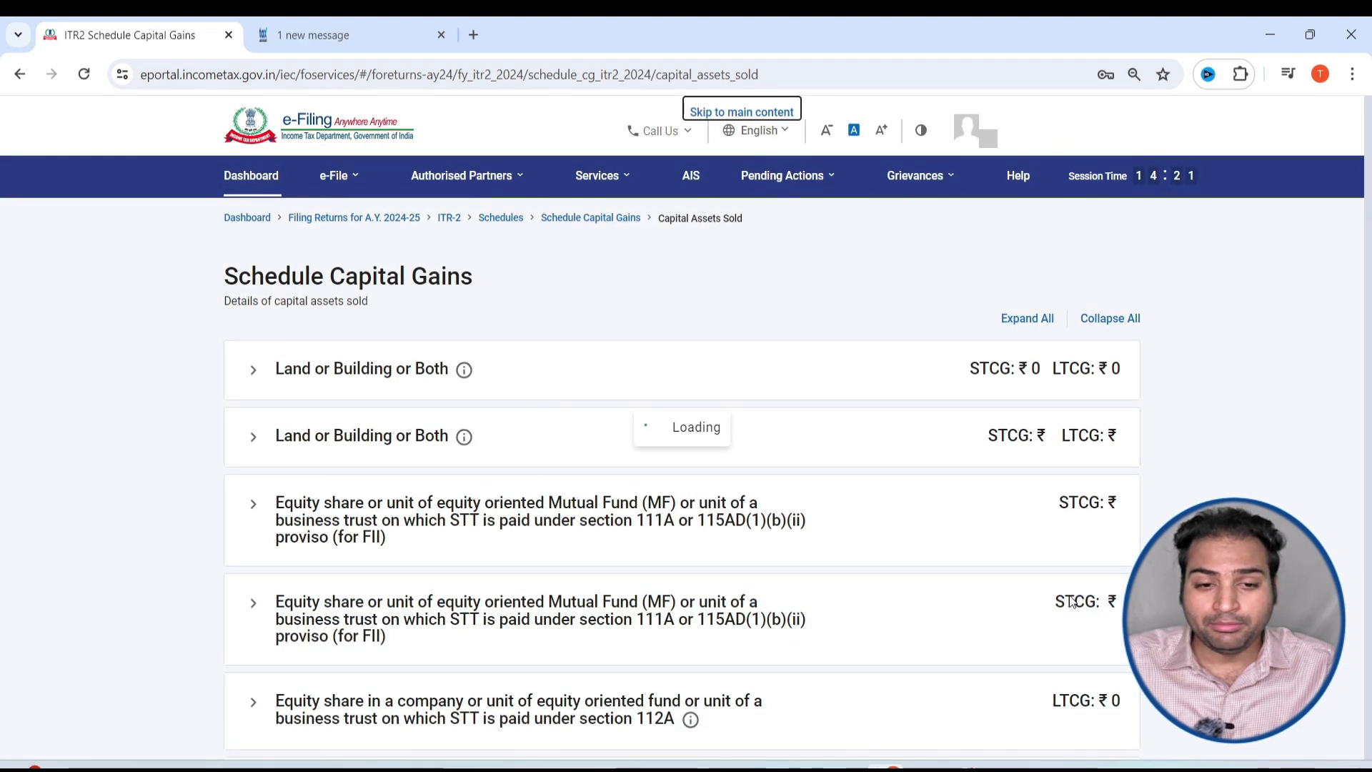
# Switch to the Equity 2023-24 workbook in Excel and look over its holding-period columns and the share market and mutual funds summary
pyautogui.hotkey('alt', 'Tab')
pyautogui.press('Tab')
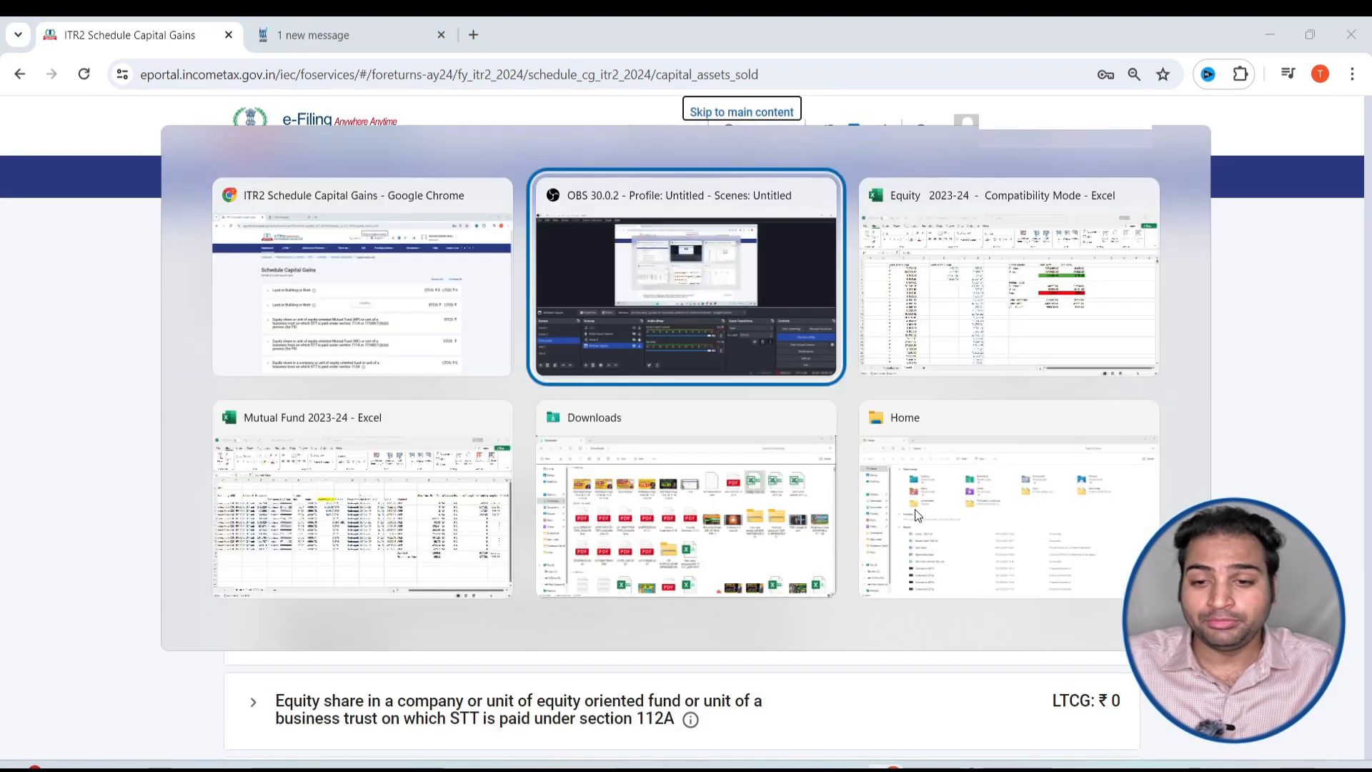
pyautogui.click(635, 546)
pyautogui.moveTo(177, 275); pyautogui.dragTo(202, 400)
pyautogui.moveTo(408, 275); pyautogui.dragTo(403, 350)
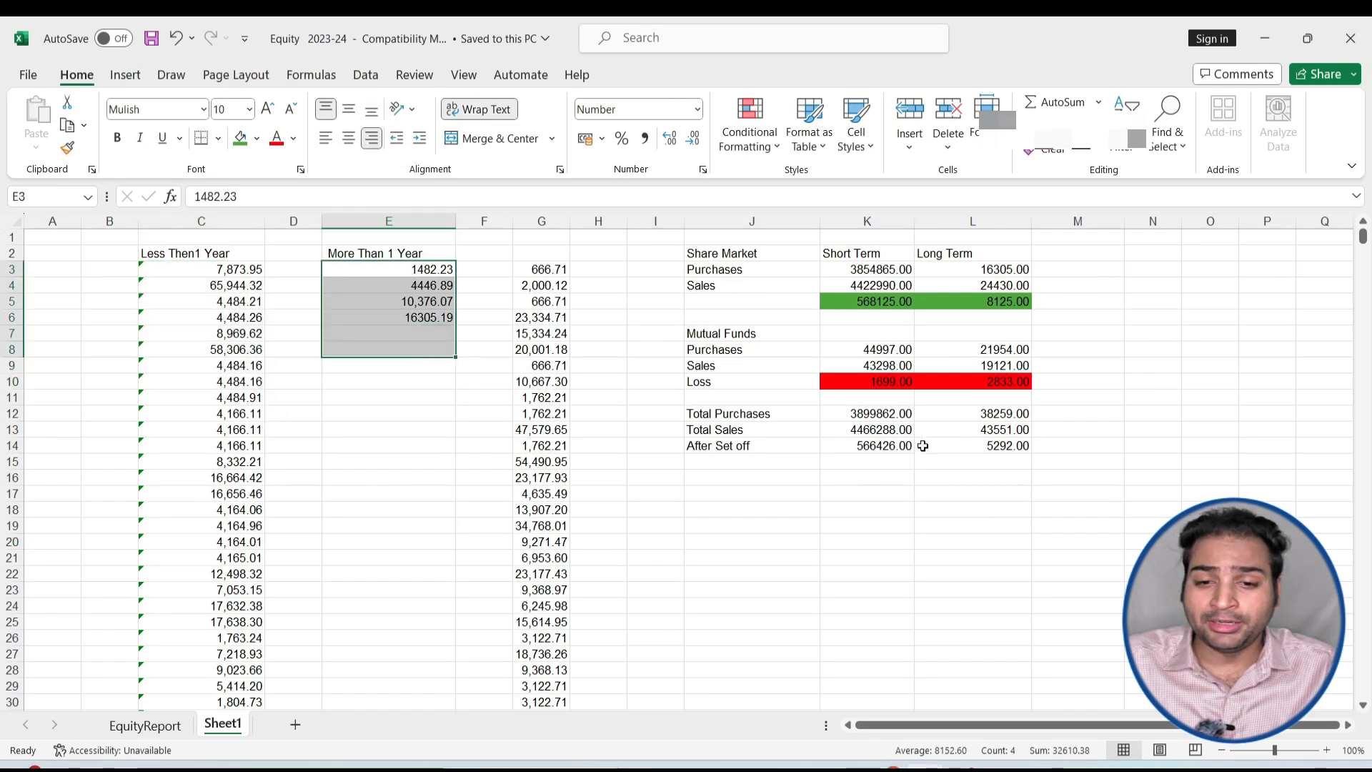
pyautogui.moveTo(709, 258); pyautogui.dragTo(1004, 443)
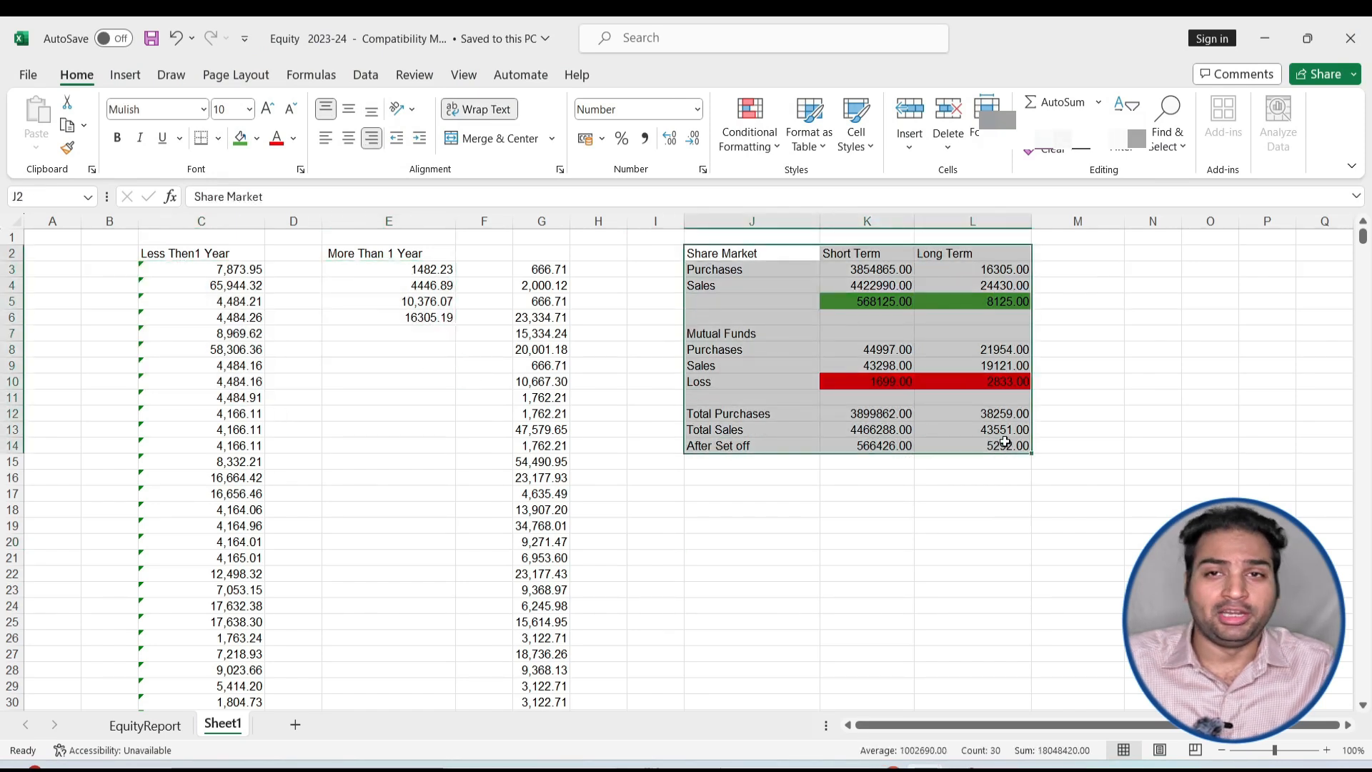
# Examine the short-term total purchases, share market gain, mutual fund loss and the amount after set off
pyautogui.click(768, 413)
pyautogui.click(867, 410)
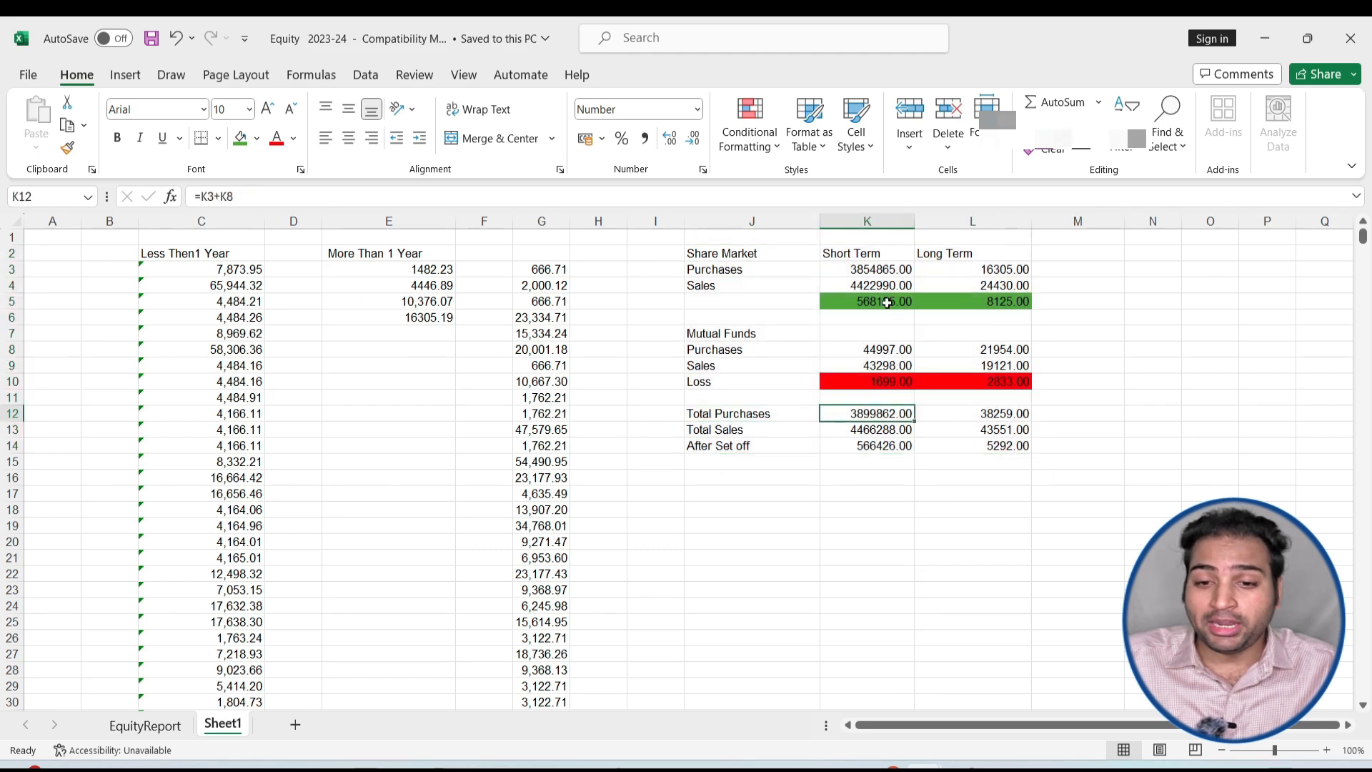
pyautogui.click(910, 301)
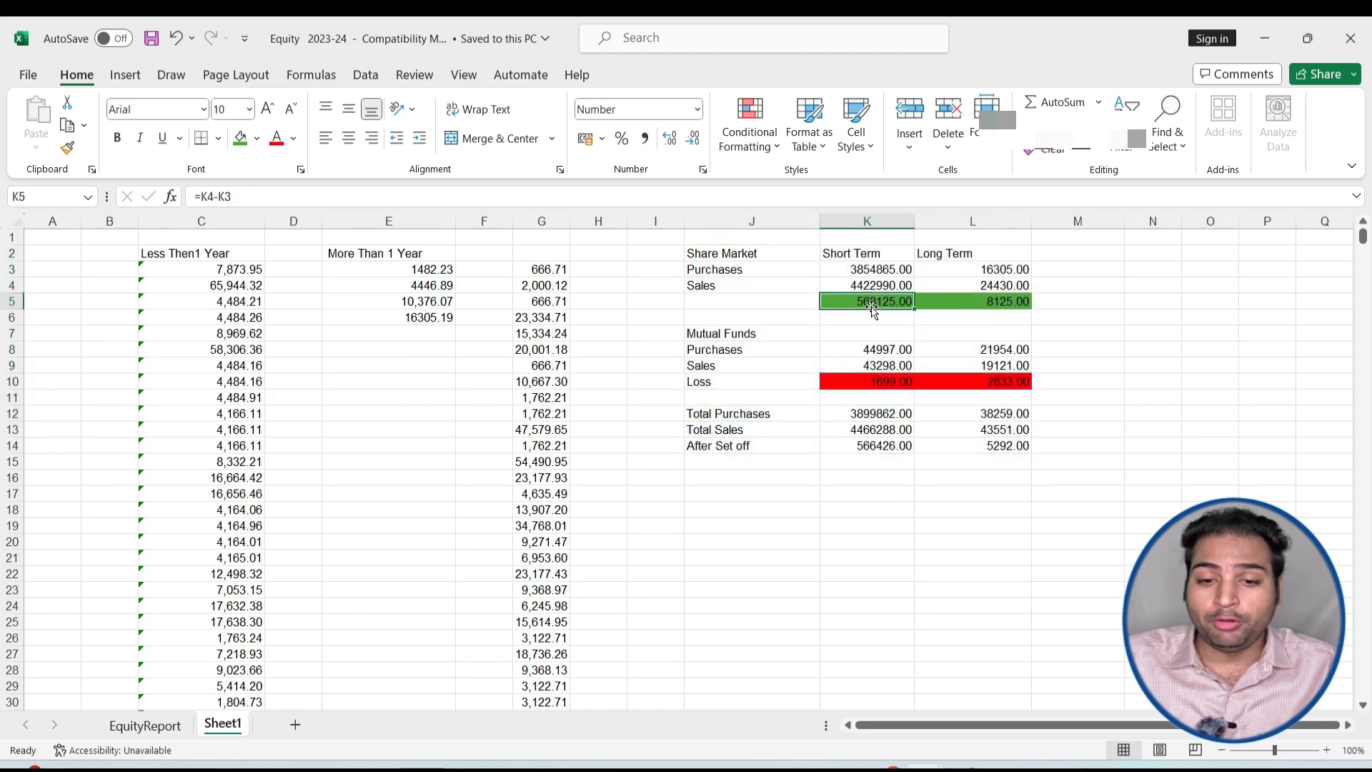
pyautogui.click(806, 382)
pyautogui.click(857, 383)
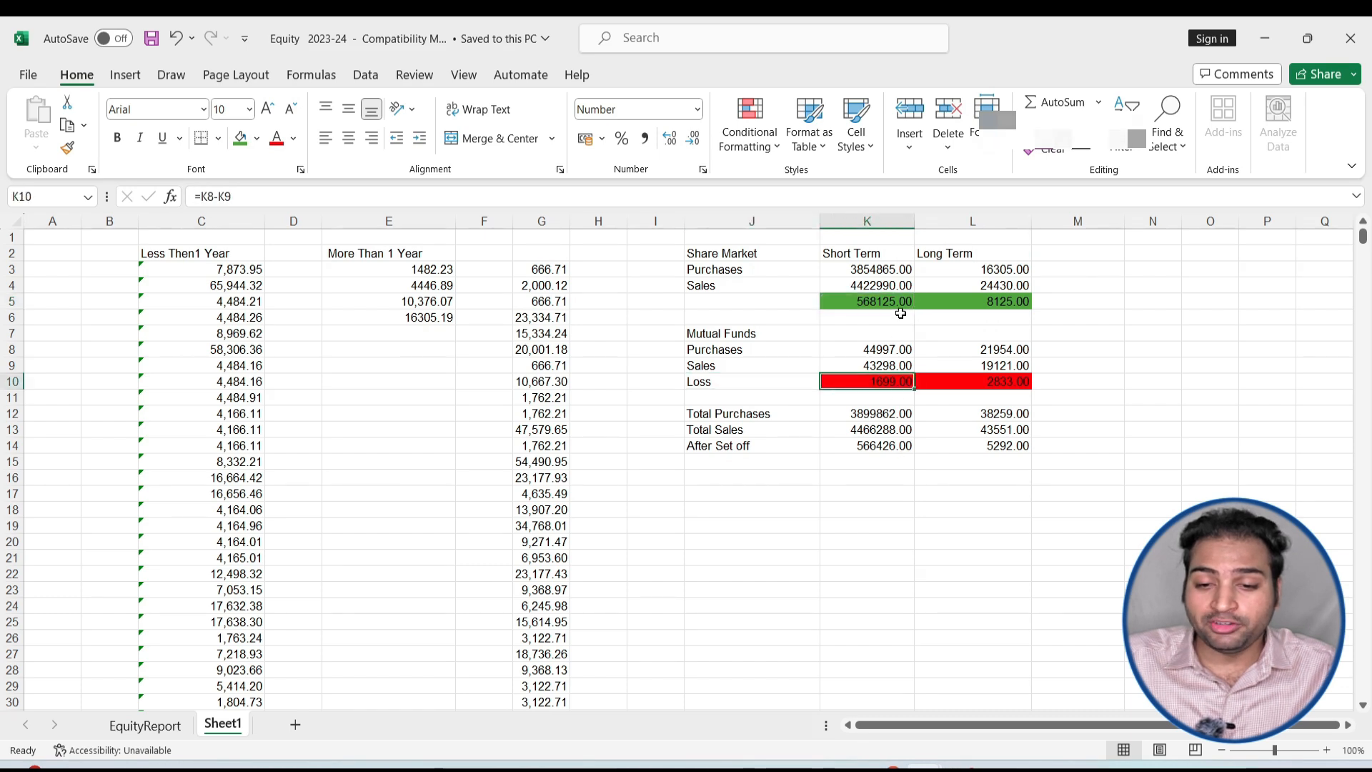
pyautogui.click(873, 447)
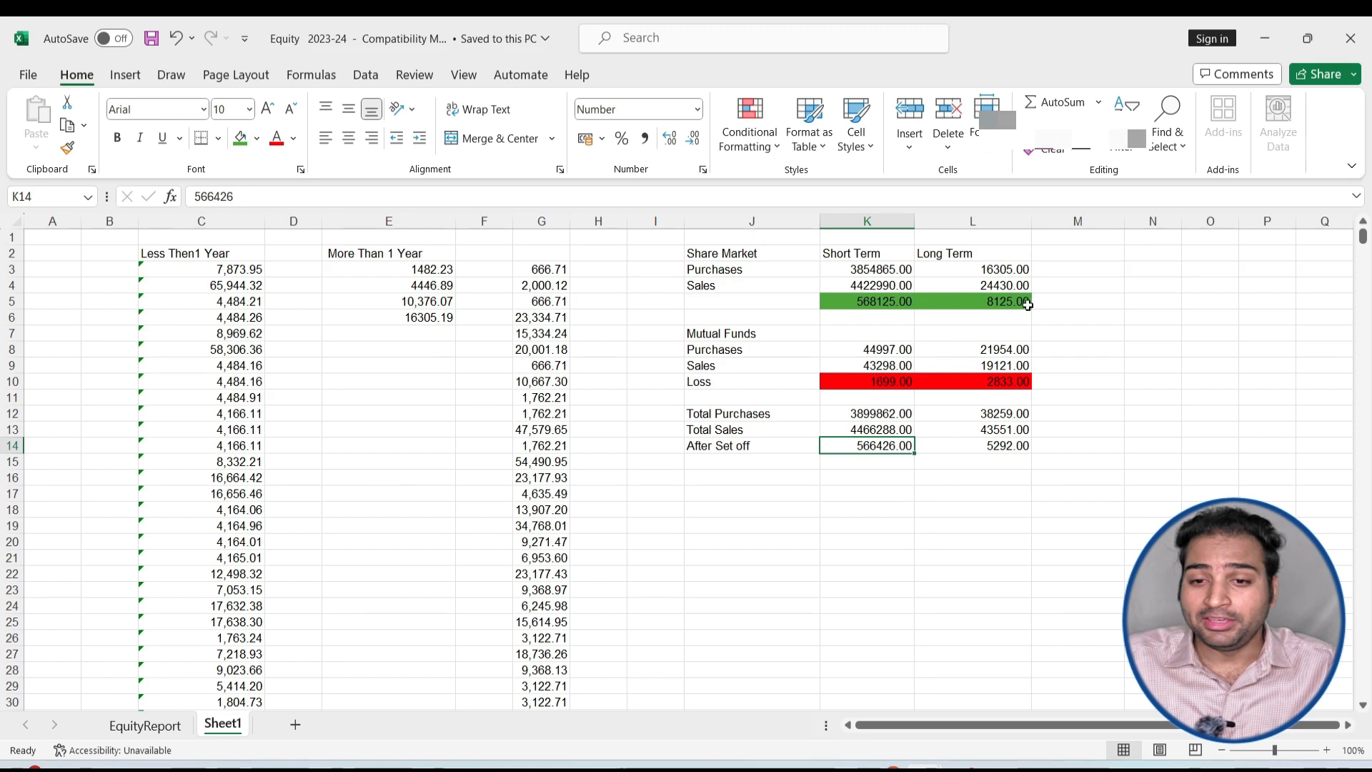
# Examine the long-term gain, loss and set-off amounts, and the total purchases and sales for both short term and long term
pyautogui.click(1005, 302)
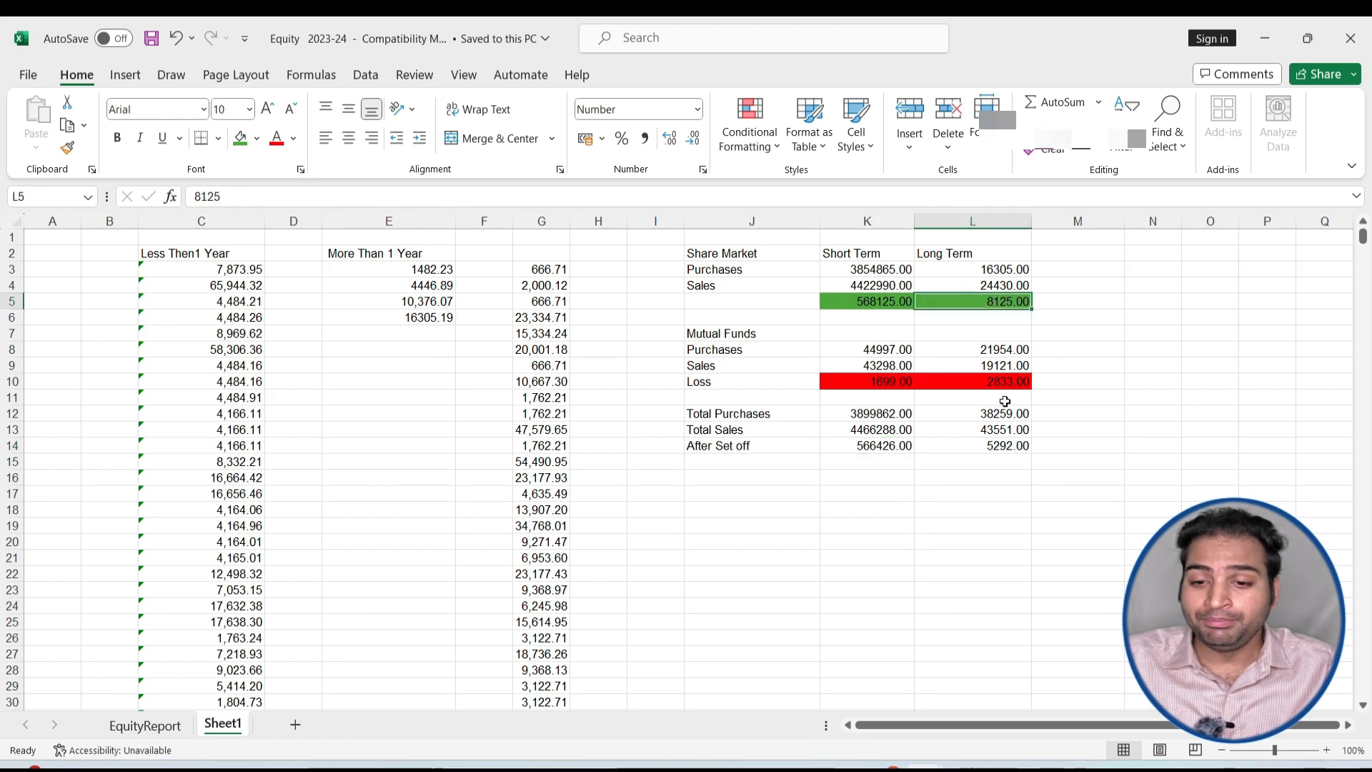
pyautogui.click(993, 381)
pyautogui.click(1018, 448)
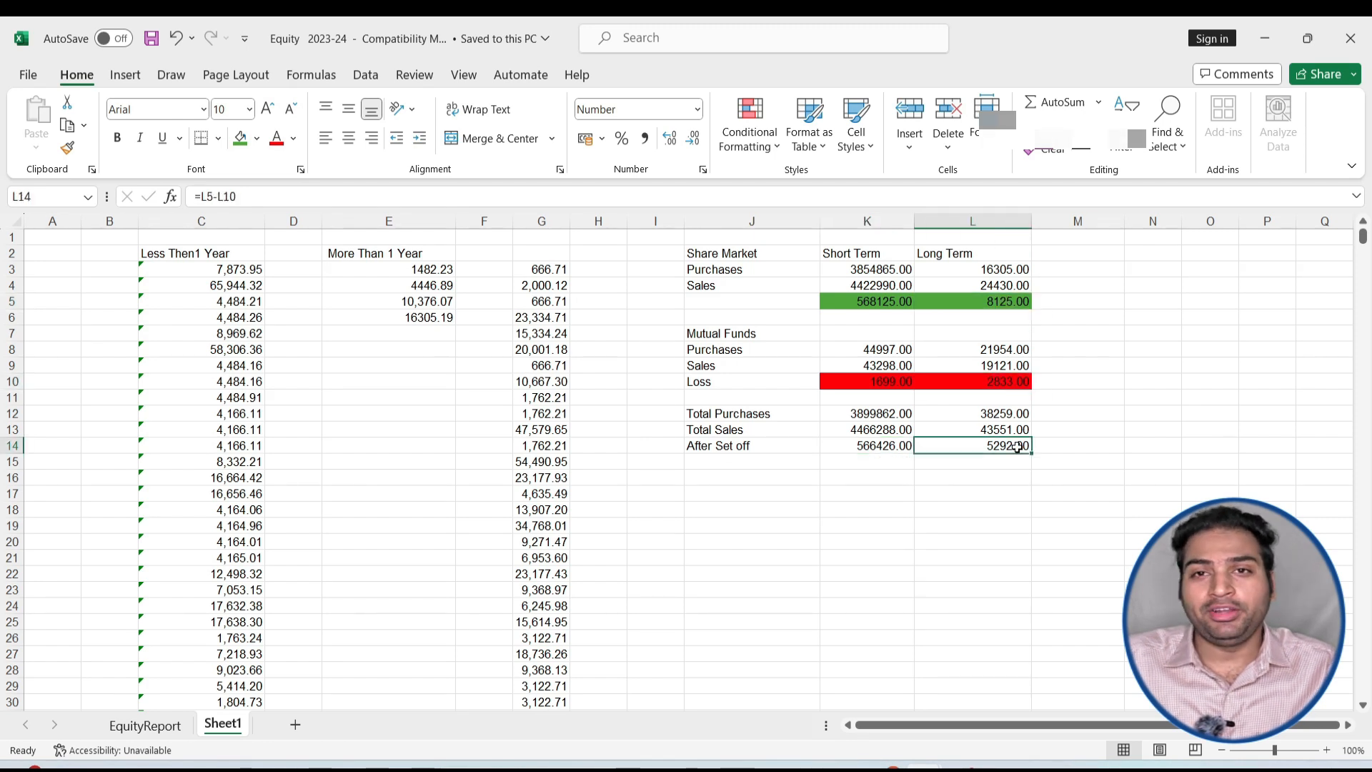
pyautogui.moveTo(881, 413); pyautogui.dragTo(886, 431)
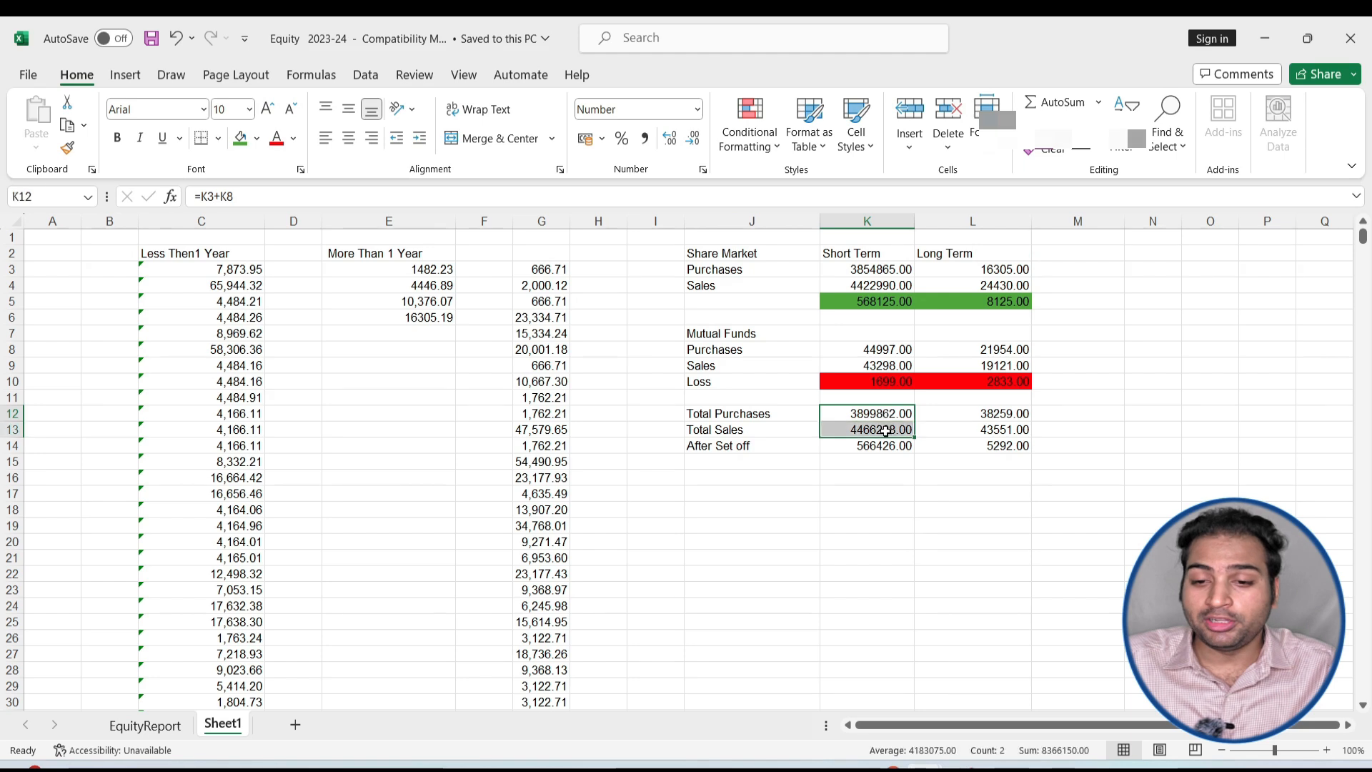
pyautogui.moveTo(999, 416); pyautogui.dragTo(998, 425)
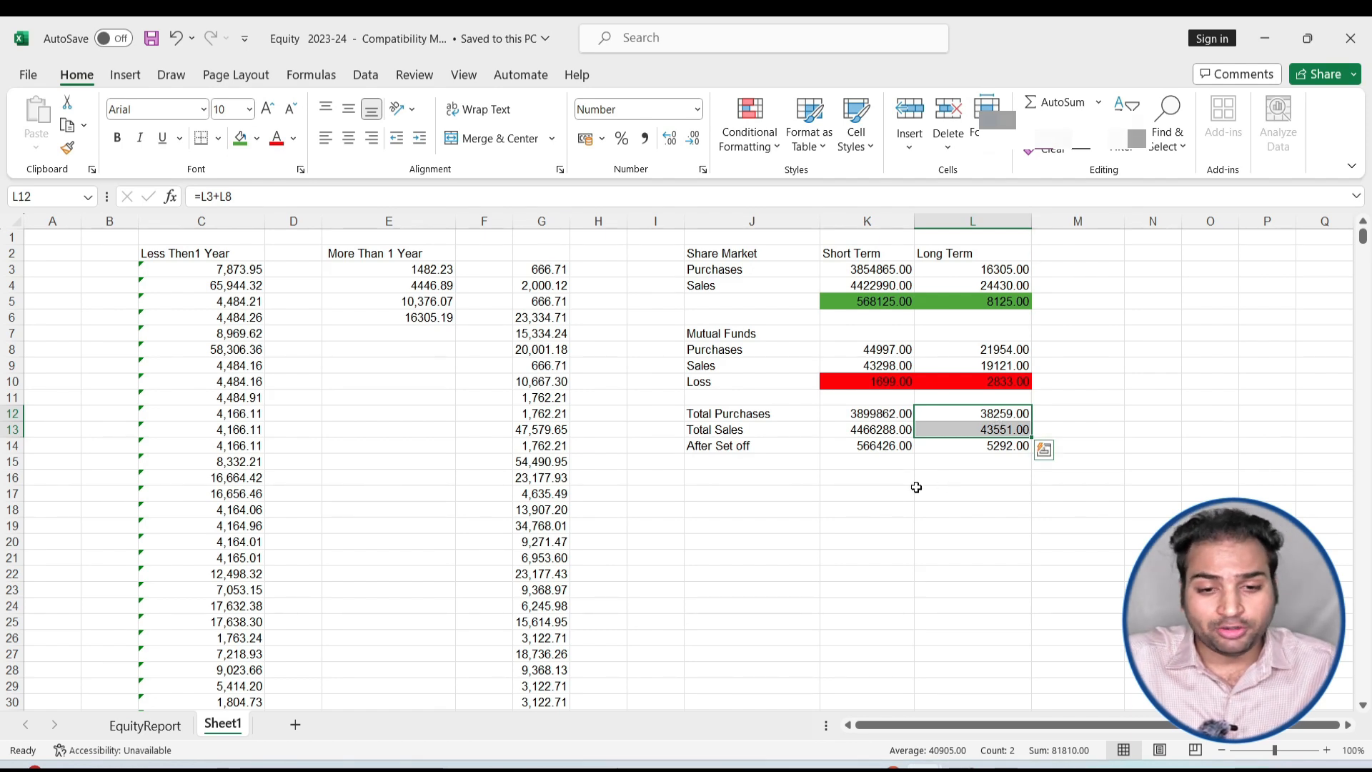
# Switch back to Schedule Capital Gains in the browser, start adding details to the 111A equity share entry, and select Section 111A
pyautogui.hotkey('alt', 'Tab')
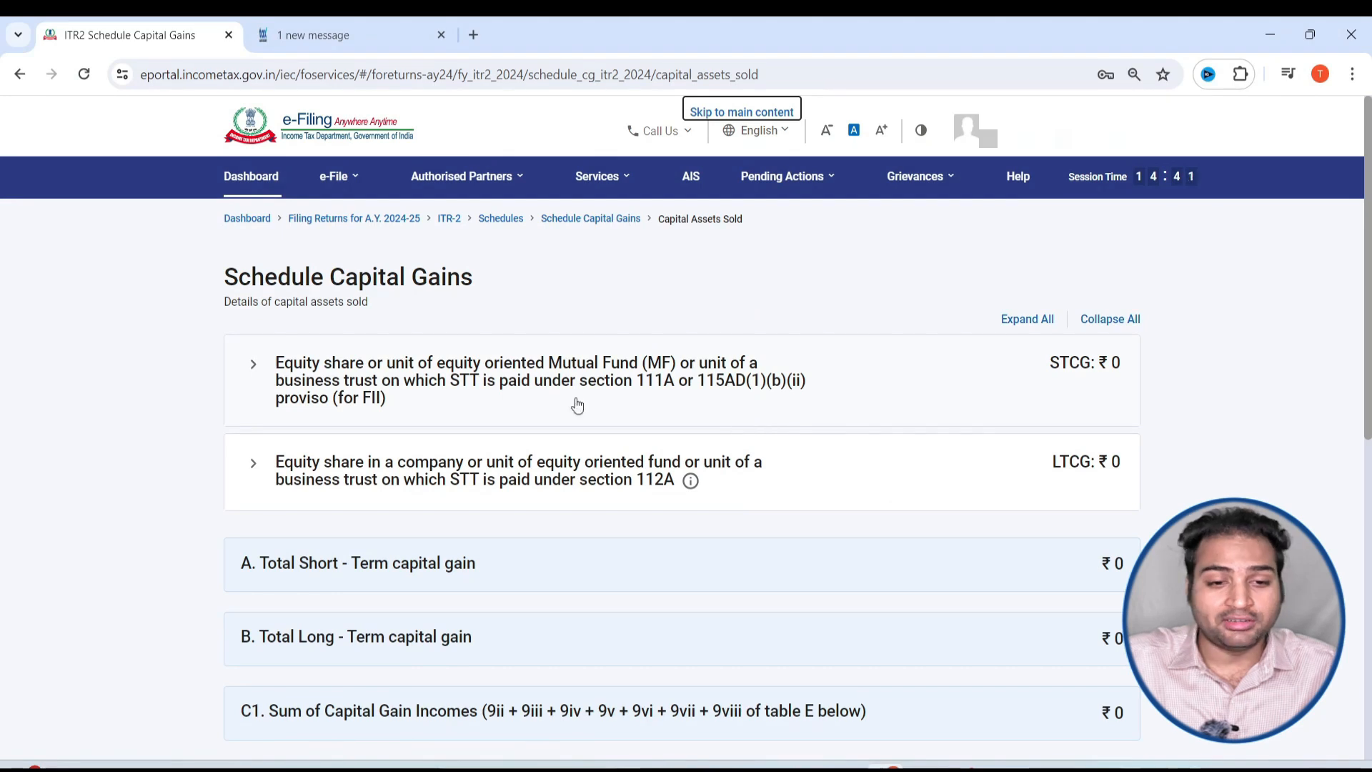
pyautogui.click(256, 368)
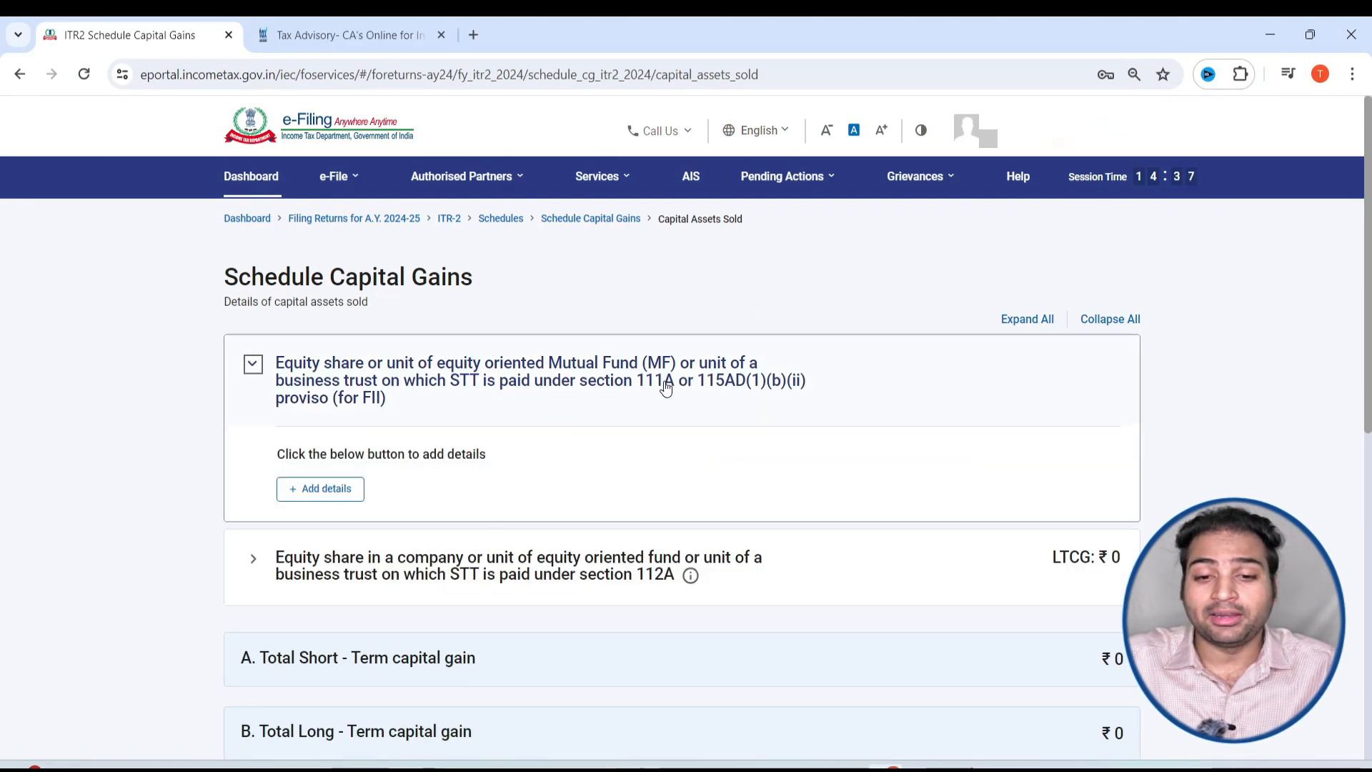
pyautogui.moveTo(676, 381); pyautogui.dragTo(623, 381)
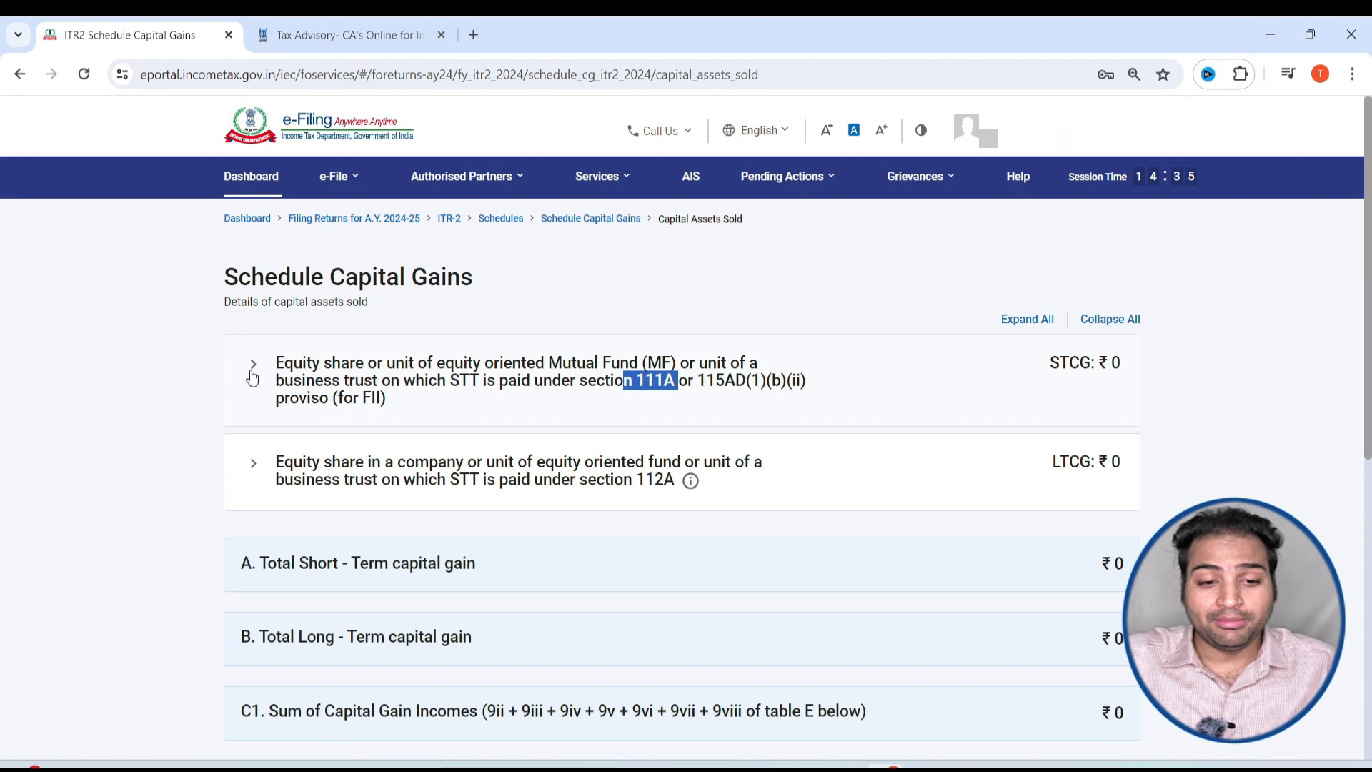
pyautogui.click(252, 364)
pyautogui.click(324, 490)
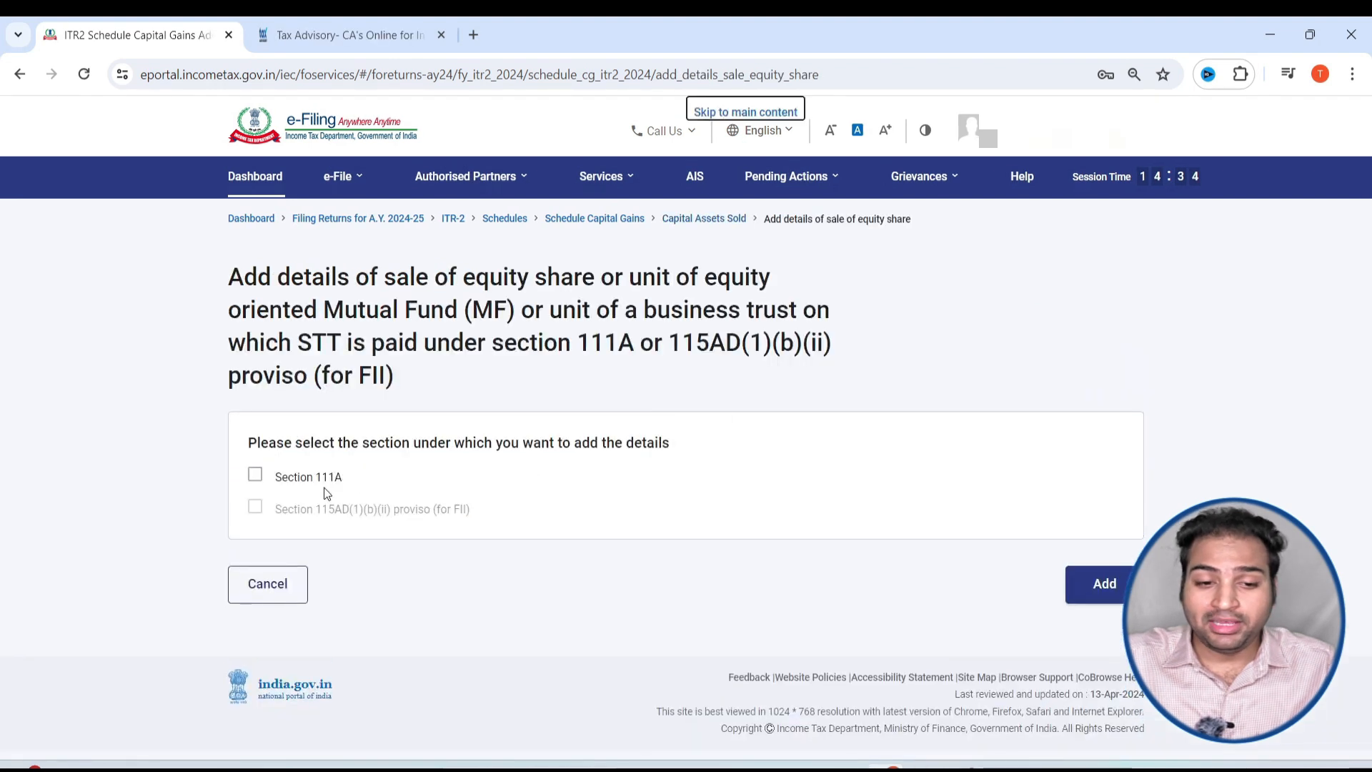
pyautogui.click(278, 478)
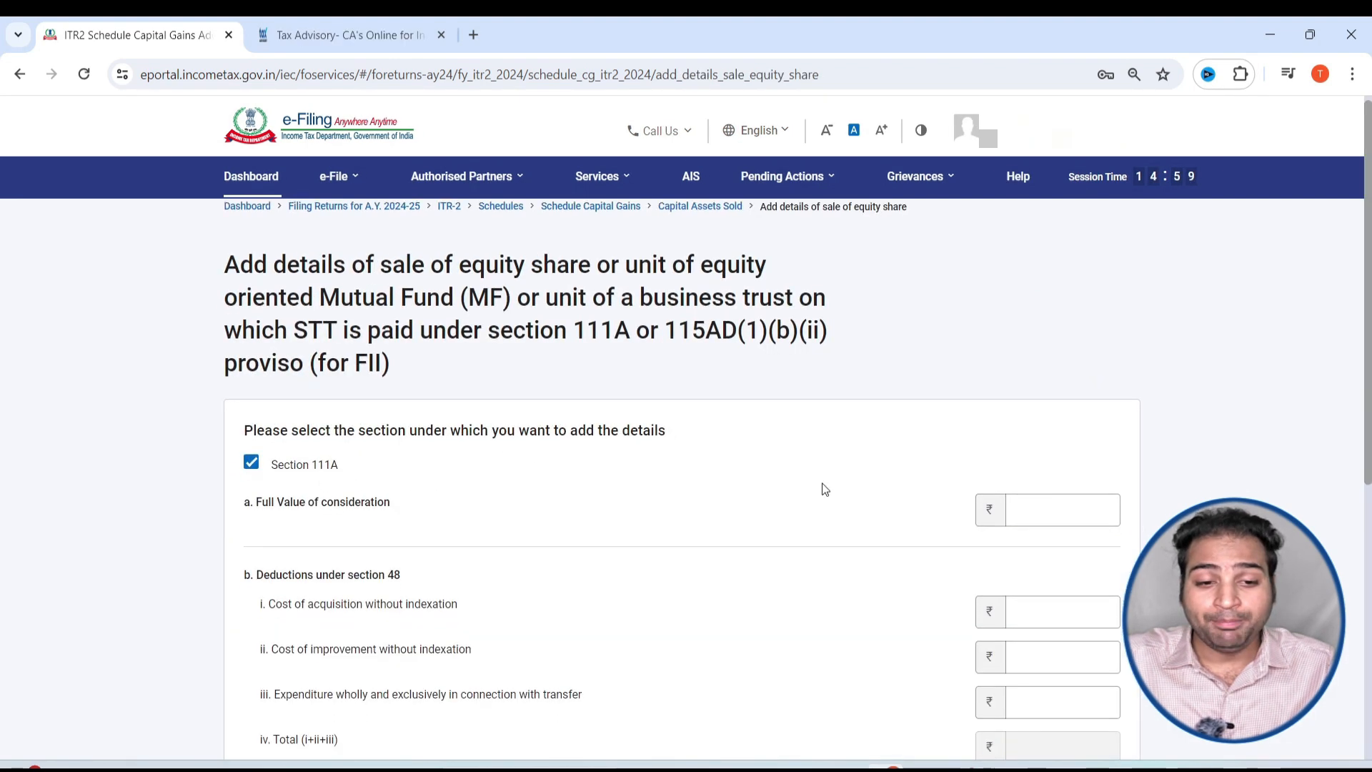
# Set the Full Value of consideration under Section 111A to 4466288, the short-term total sales in the Equity workbook
pyautogui.scroll(-3, 383, 330)
pyautogui.moveTo(390, 296); pyautogui.dragTo(273, 290)
pyautogui.click(1076, 295)
pyautogui.hotkey('alt', 'Tab')
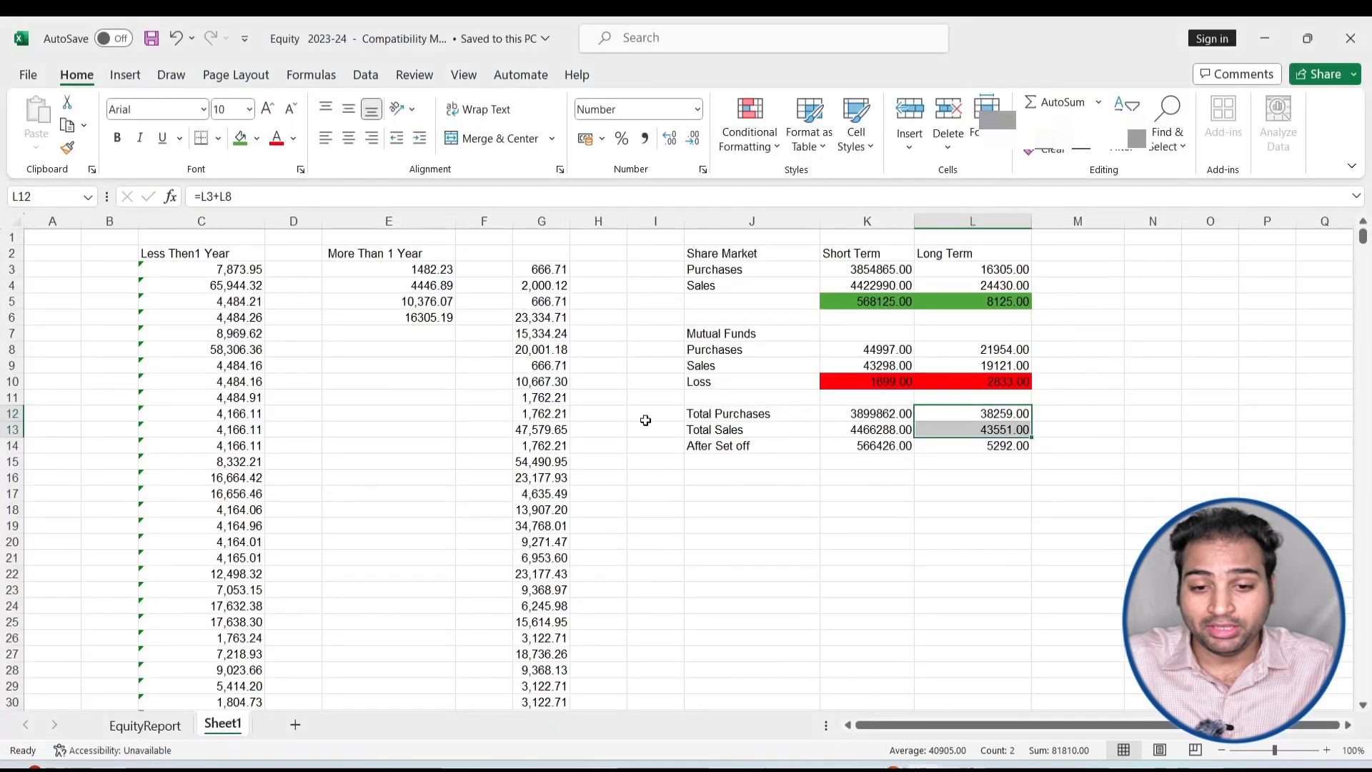
pyautogui.click(845, 440)
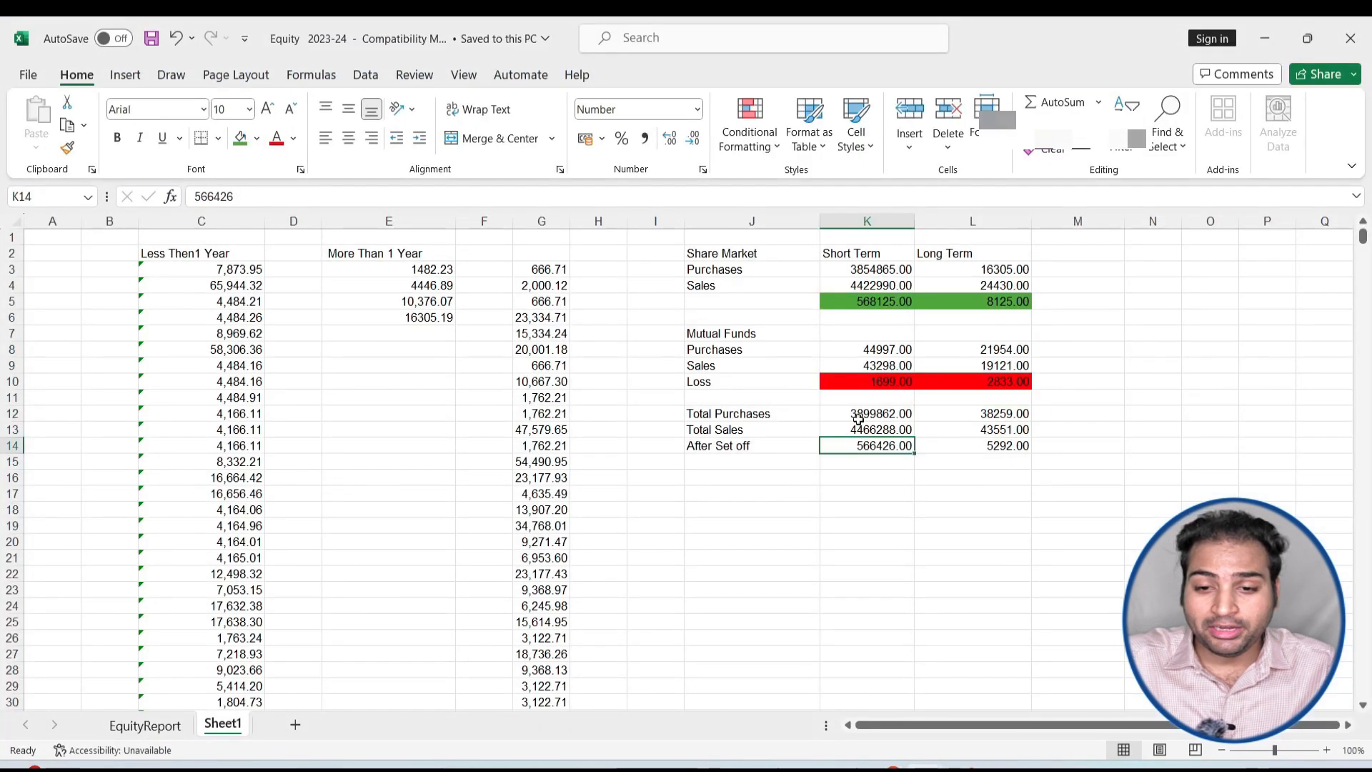
pyautogui.press('Up')
pyautogui.hotkey('alt', 'Tab')
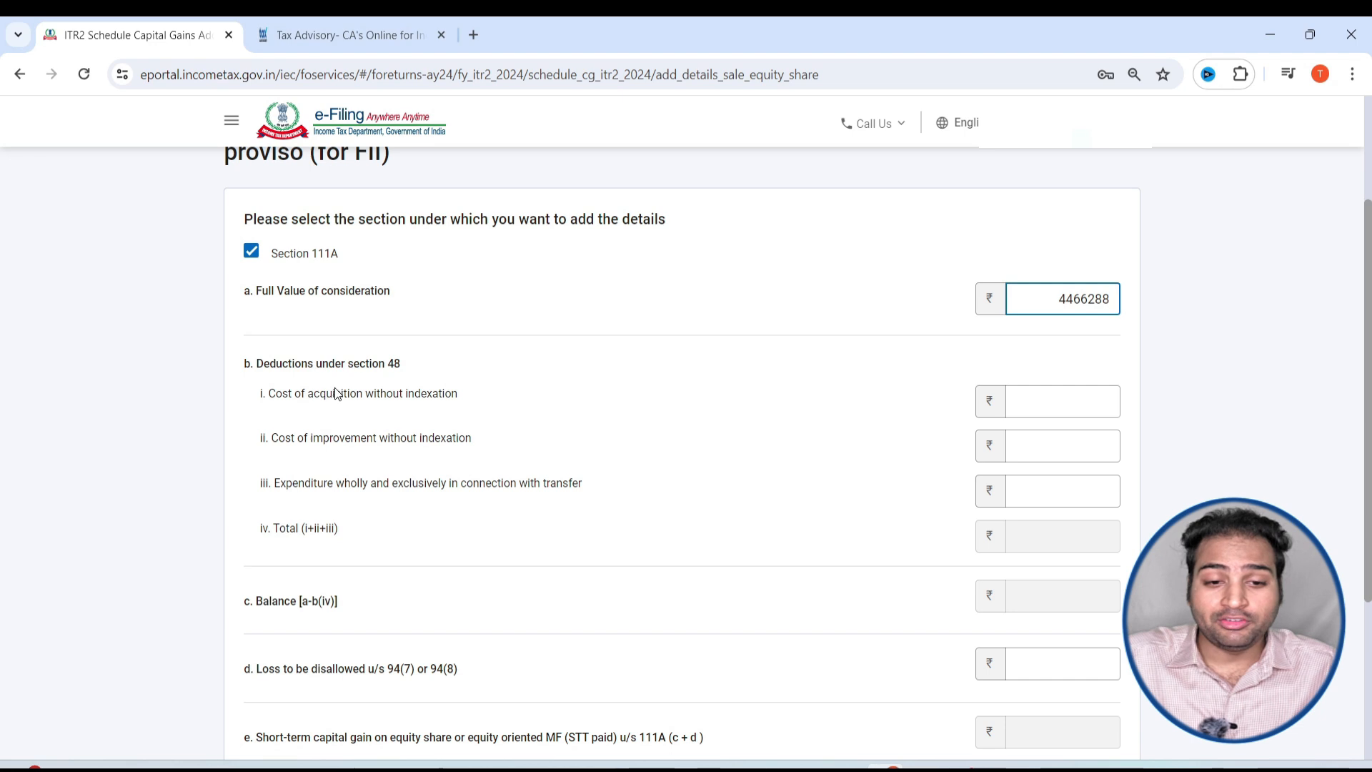
# Set the cost of acquisition without indexation to 3899862, the short-term total purchases in the Equity workbook
pyautogui.moveTo(319, 394); pyautogui.dragTo(404, 394)
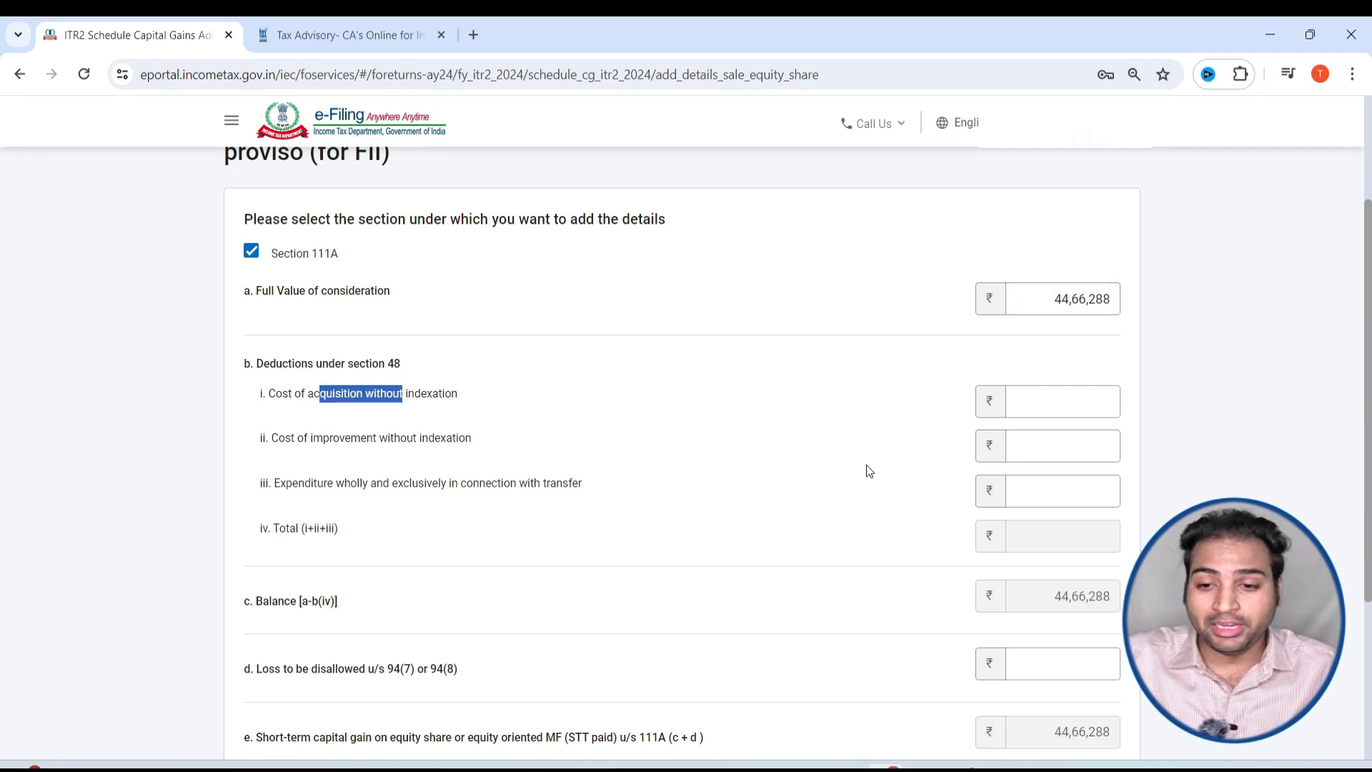
pyautogui.click(1039, 398)
pyautogui.hotkey('alt', 'Tab')
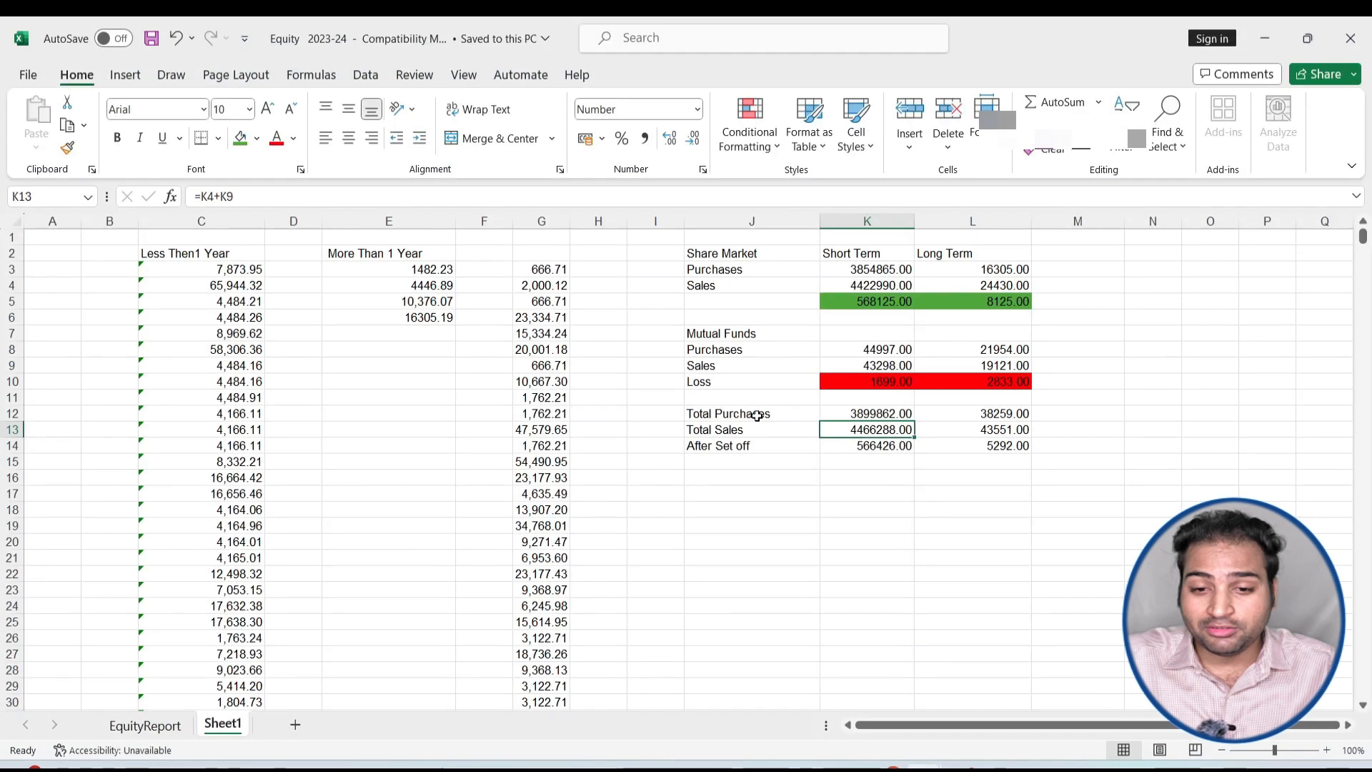
pyautogui.click(878, 413)
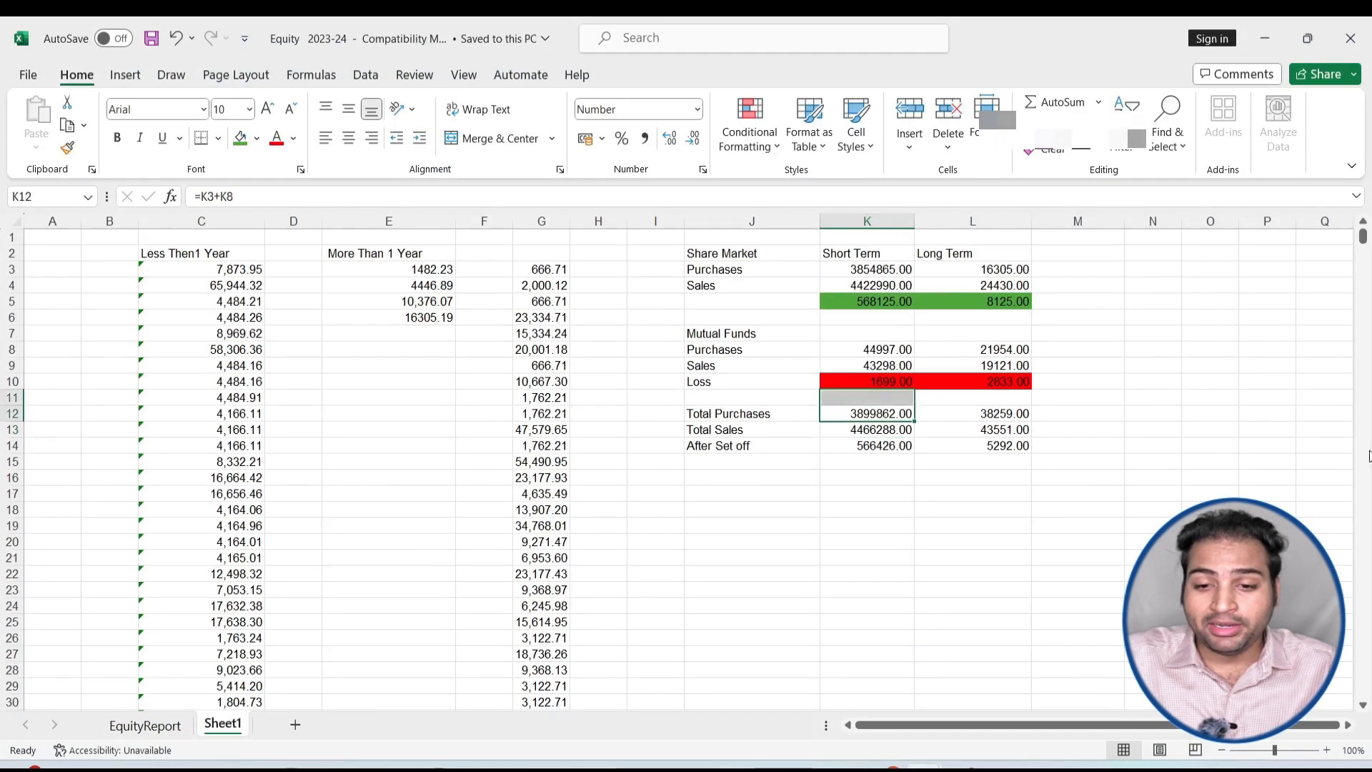
pyautogui.hotkey('alt', 'Tab')
pyautogui.write('3899862')
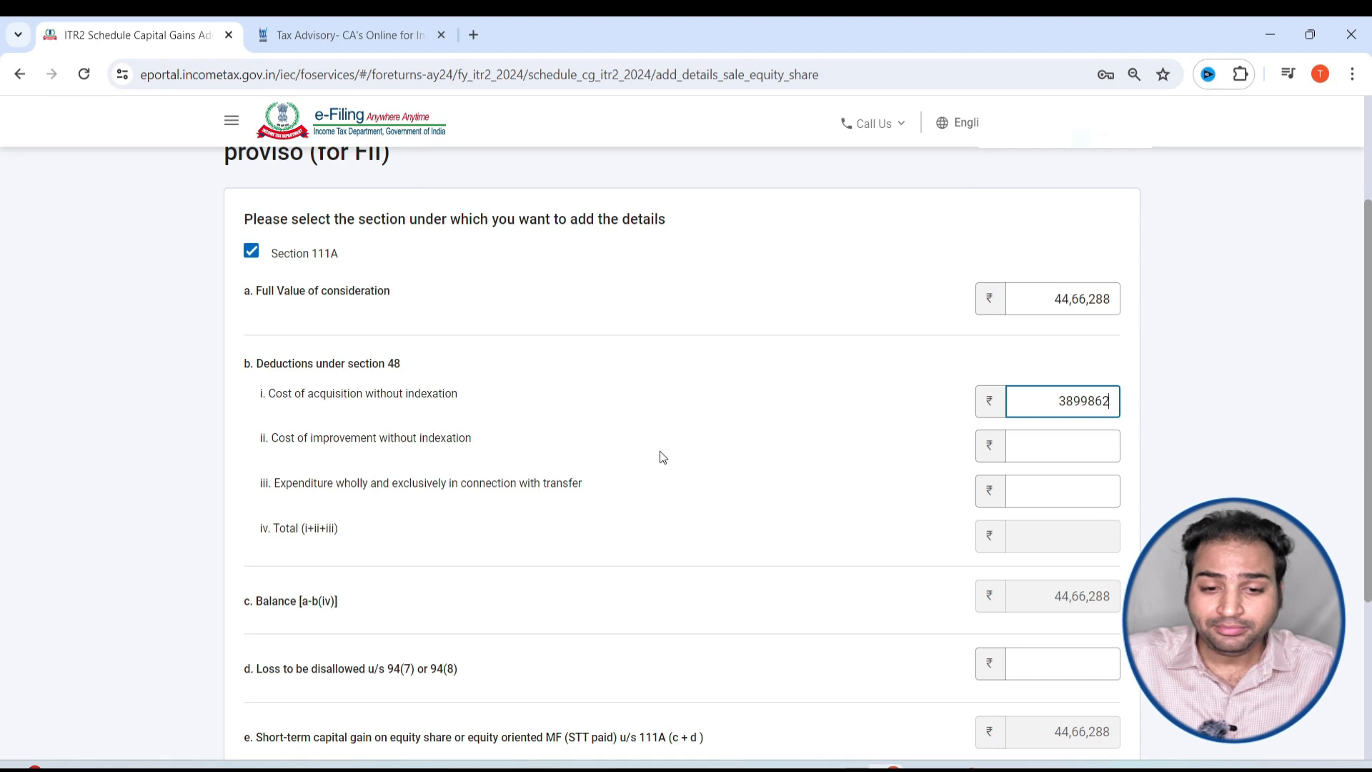
# Set the expenditure wholly and exclusively in connection with transfer to 2830 and add the Section 111A entry
pyautogui.moveTo(300, 491); pyautogui.dragTo(260, 485)
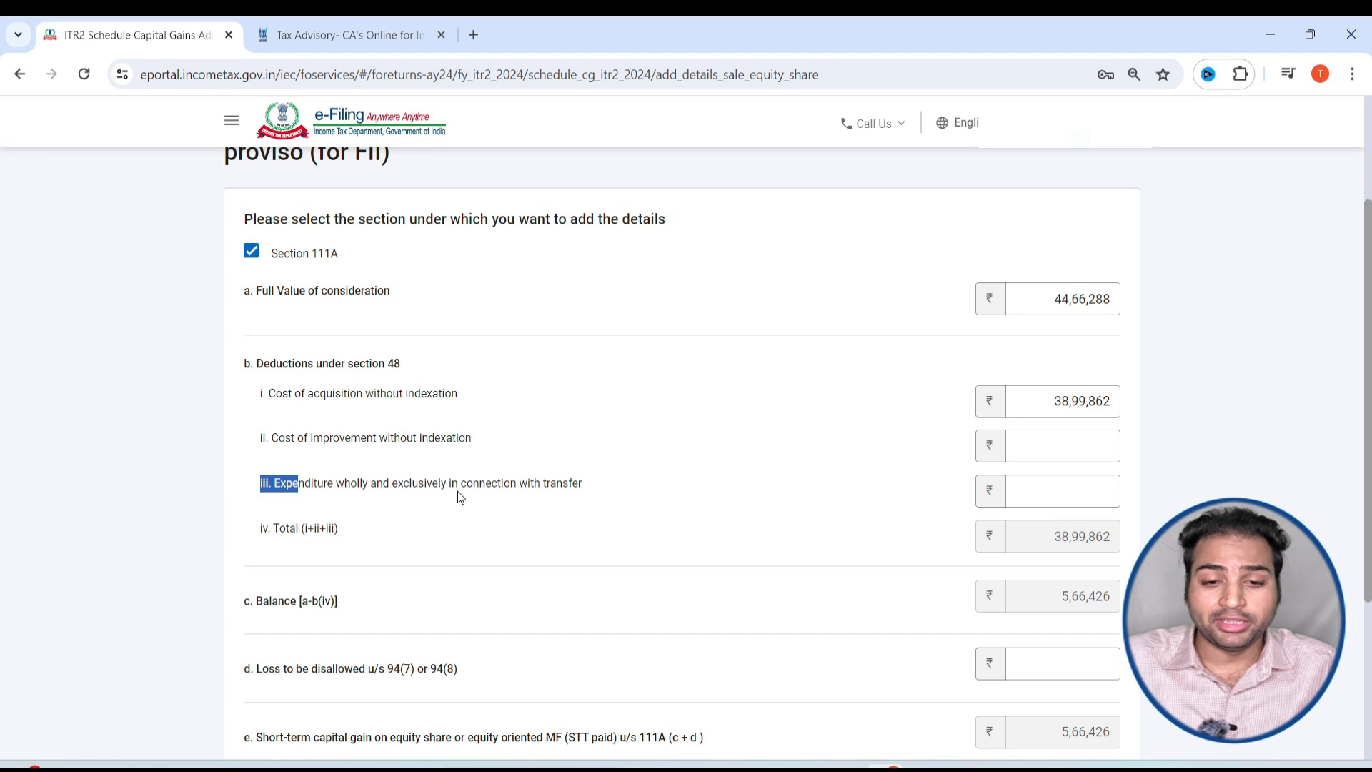
pyautogui.moveTo(465, 487); pyautogui.dragTo(615, 496)
pyautogui.click(1109, 482)
pyautogui.write('2830')
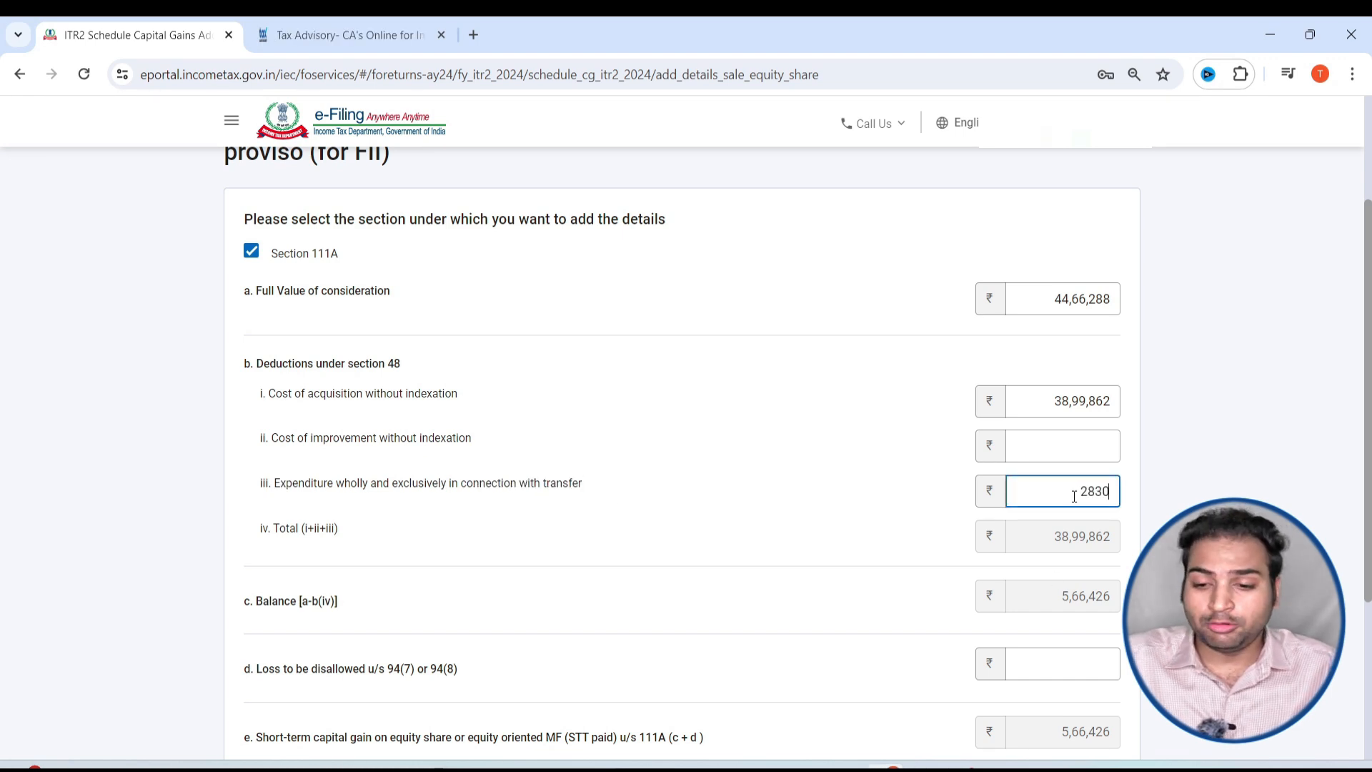
pyautogui.scroll(-4, 1078, 486)
pyautogui.click(1076, 489)
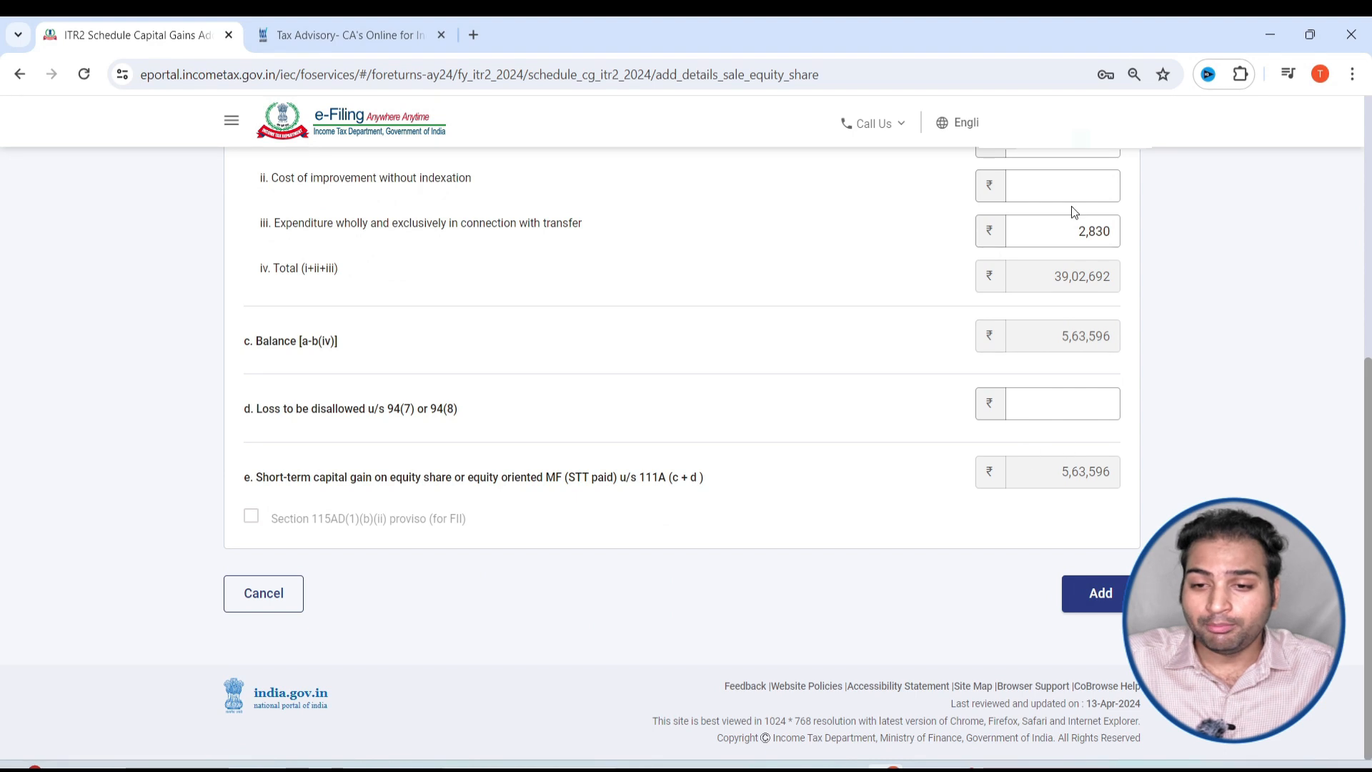
pyautogui.click(1108, 592)
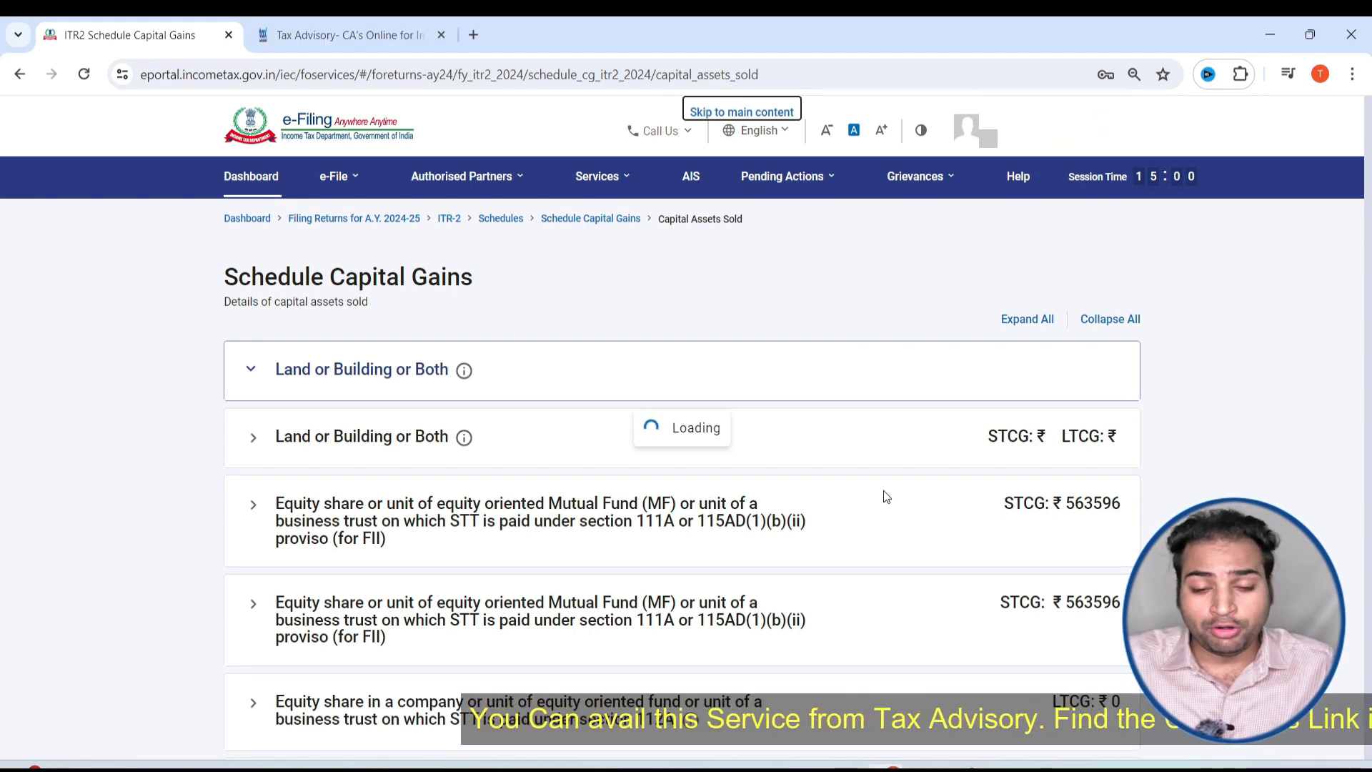
# Switch to the Equity workbook, fill the Long Term heading cell with green, and select the long-term total purchases
pyautogui.hotkey('alt', 'Tab')
pyautogui.click(742, 443)
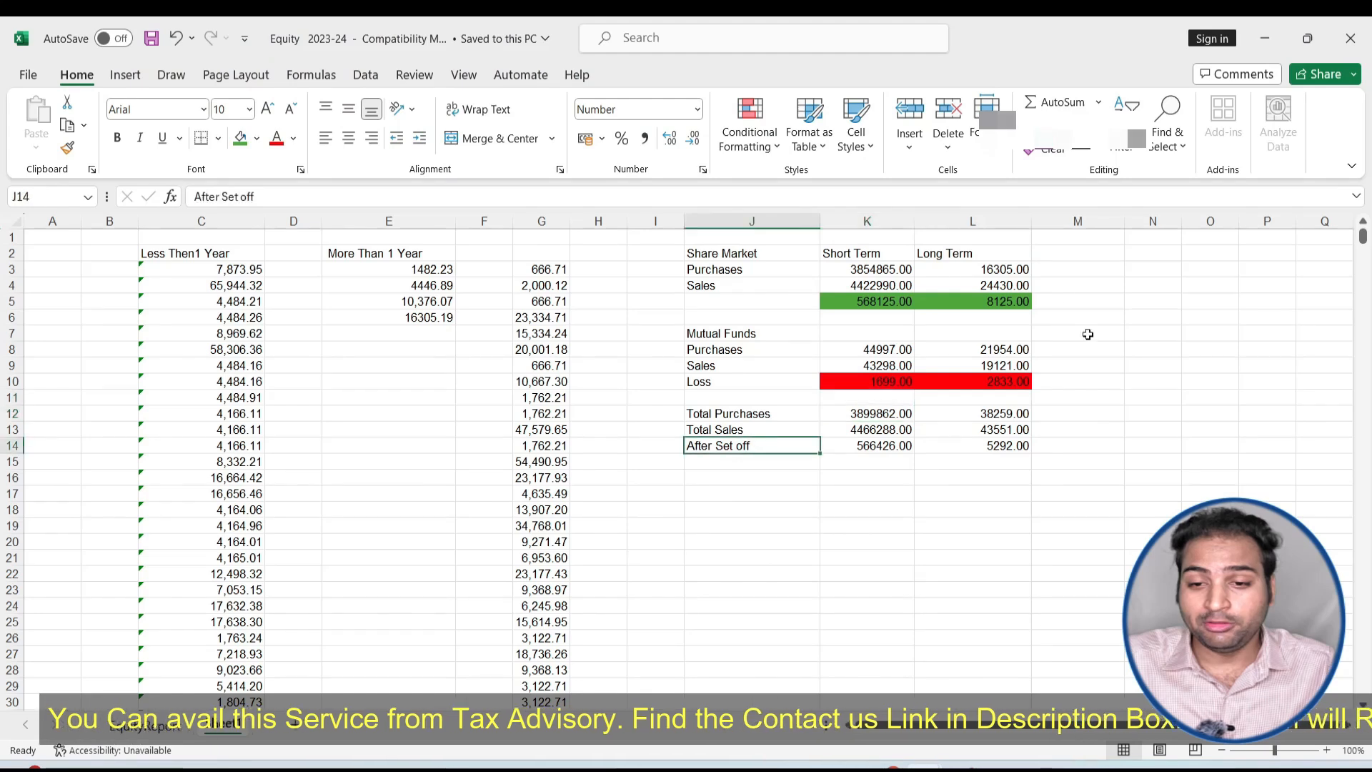
pyautogui.click(959, 254)
pyautogui.click(248, 141)
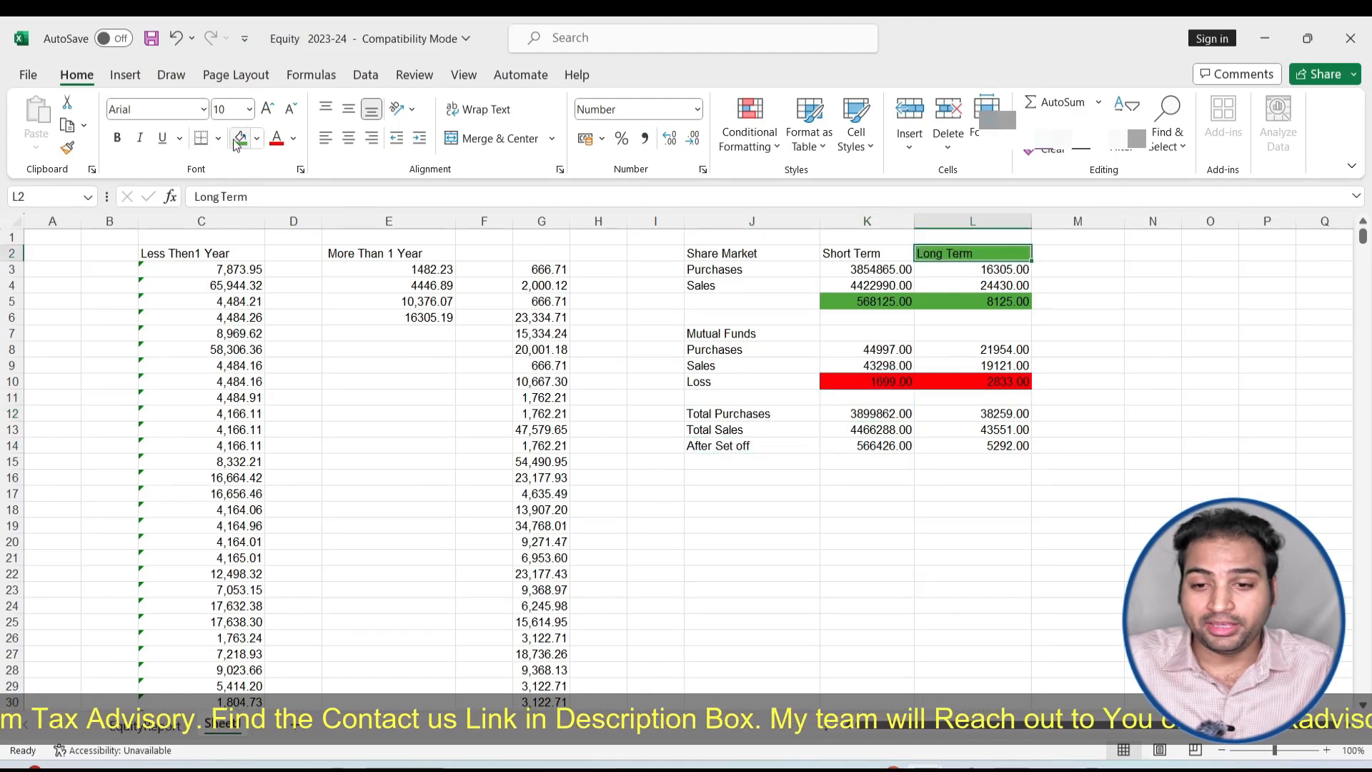
pyautogui.click(972, 413)
# Return to Schedule Capital Gains in the browser, expand the section 112A equity share item, and start a new Schedule 112A entry
pyautogui.hotkey('alt', 'Tab')
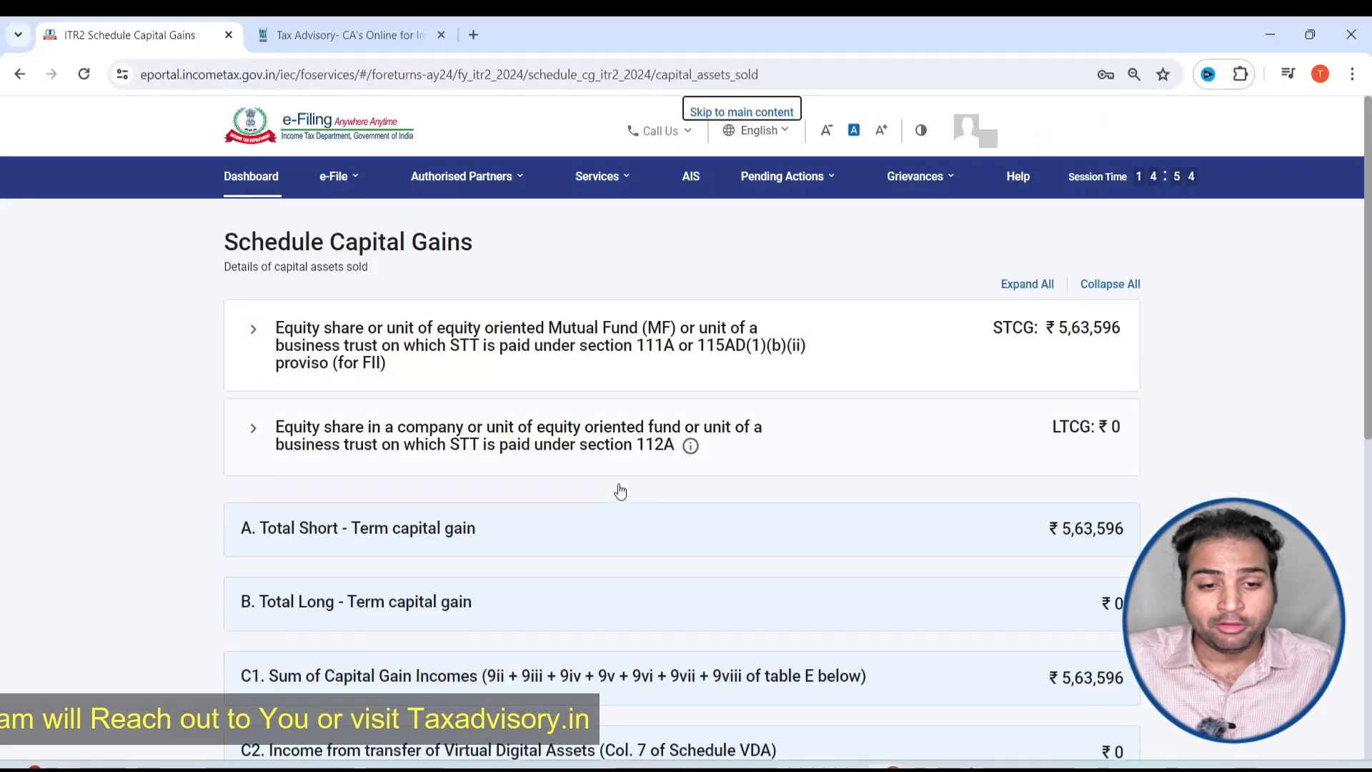
pyautogui.scroll(-3, 643, 429)
pyautogui.click(746, 246)
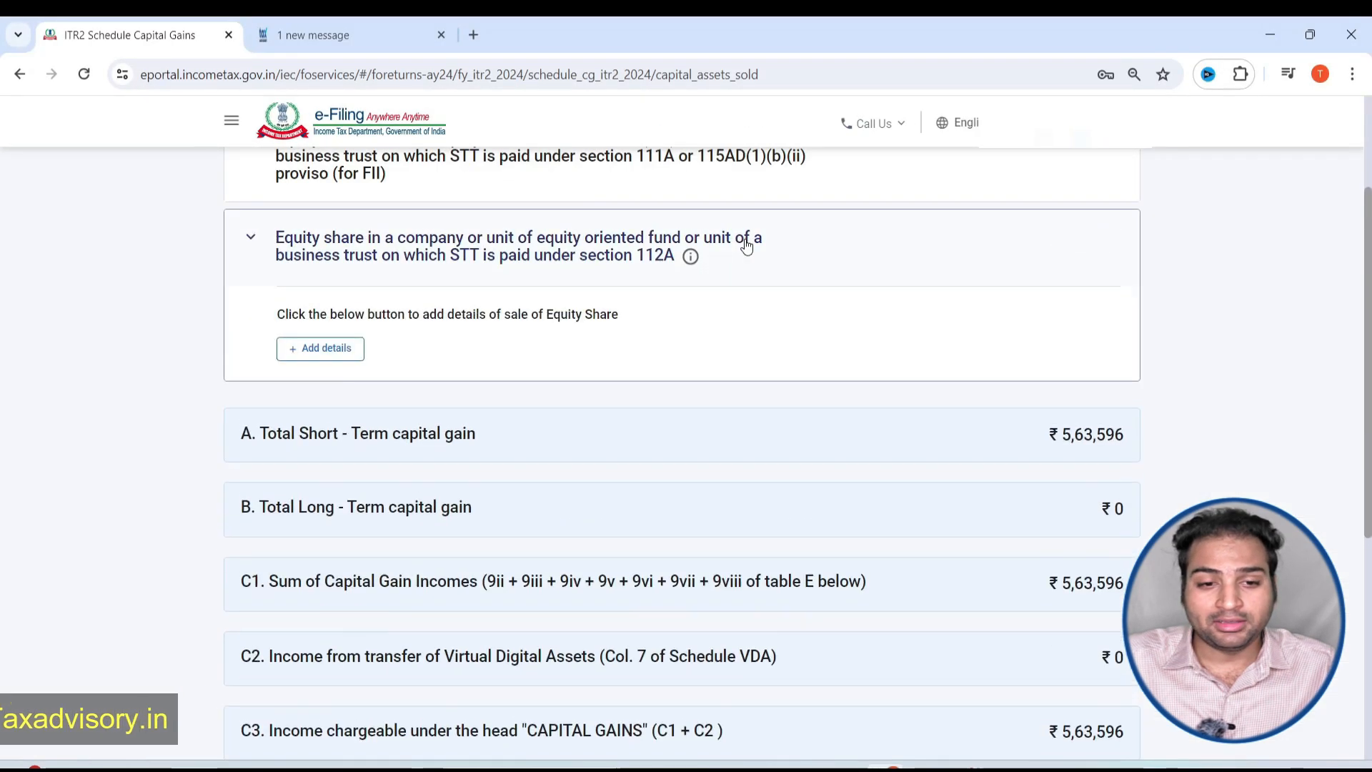
pyautogui.click(330, 360)
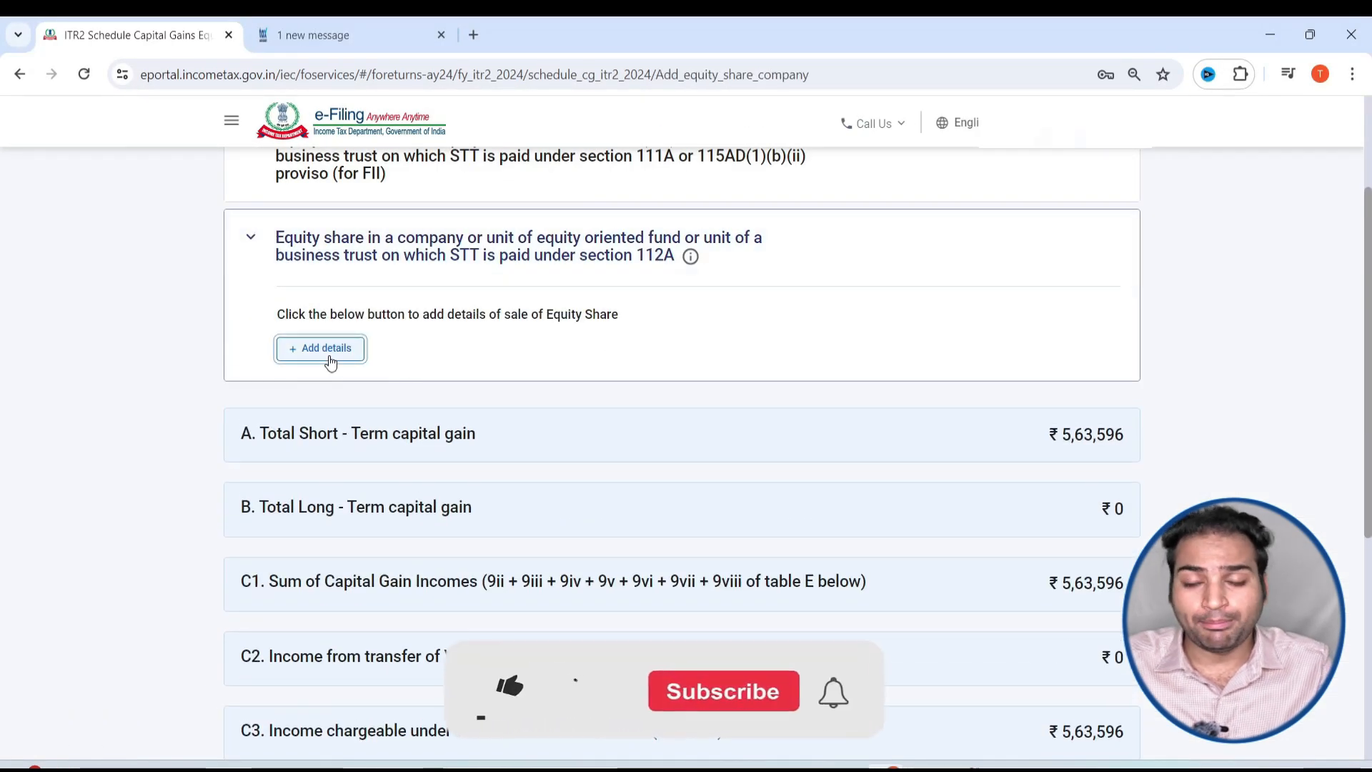
pyautogui.click(342, 431)
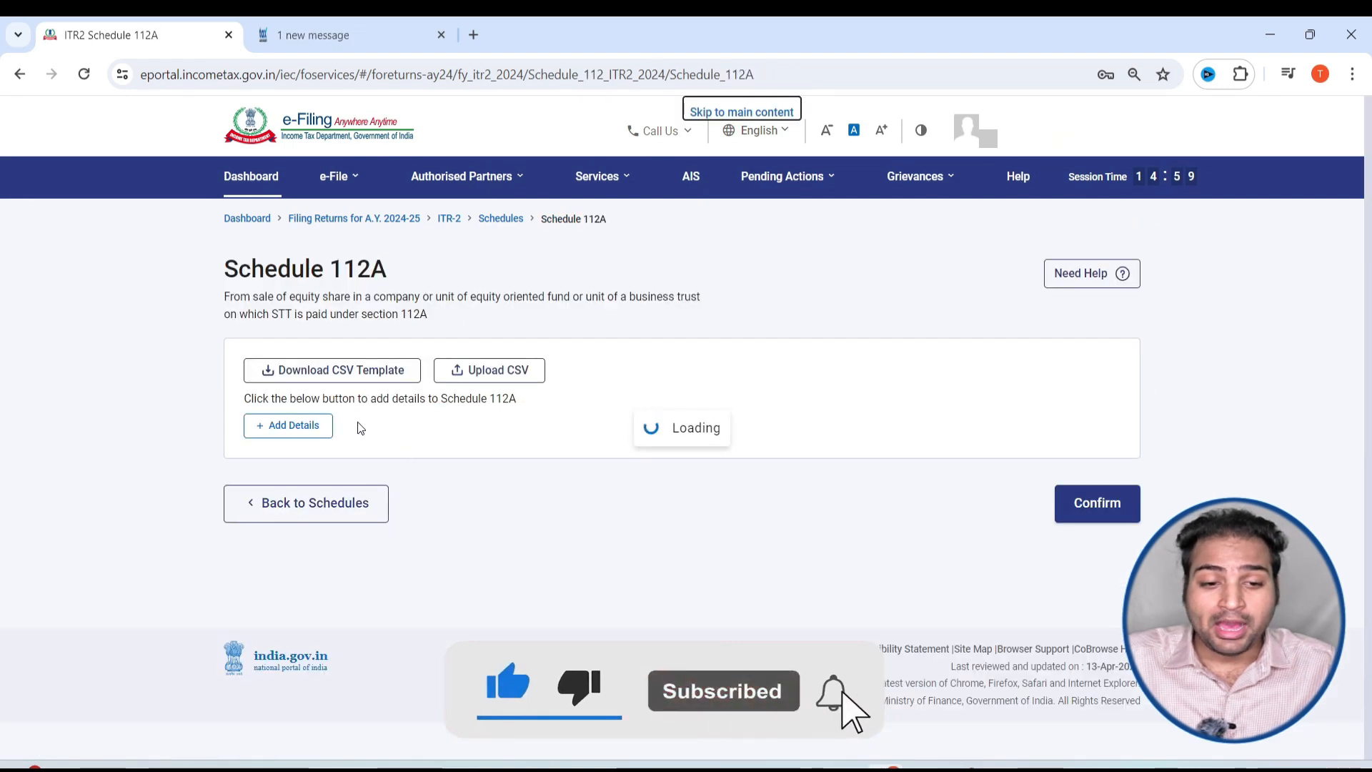
pyautogui.click(297, 427)
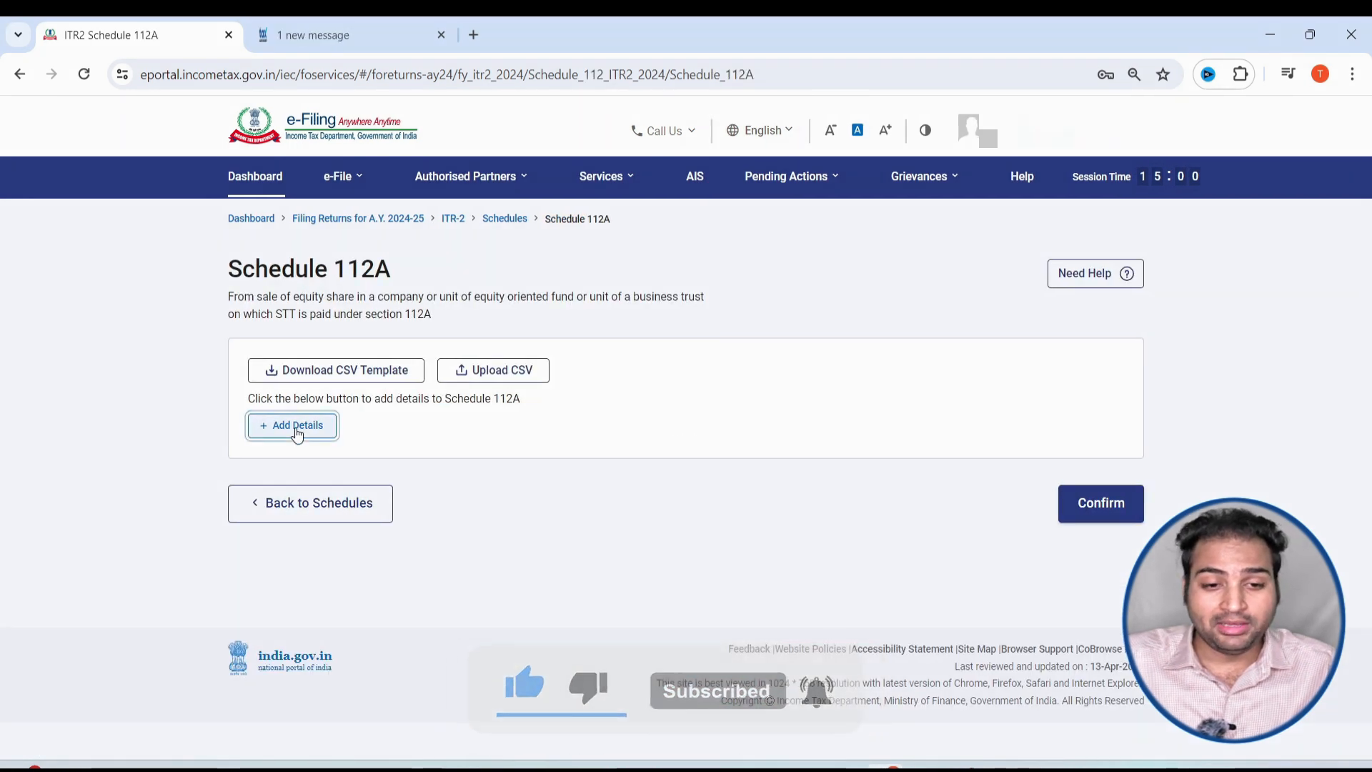
# Set the Share/Unit acquired option of the Schedule 112A entry to After 31st January, 2018
pyautogui.scroll(-3, 434, 418)
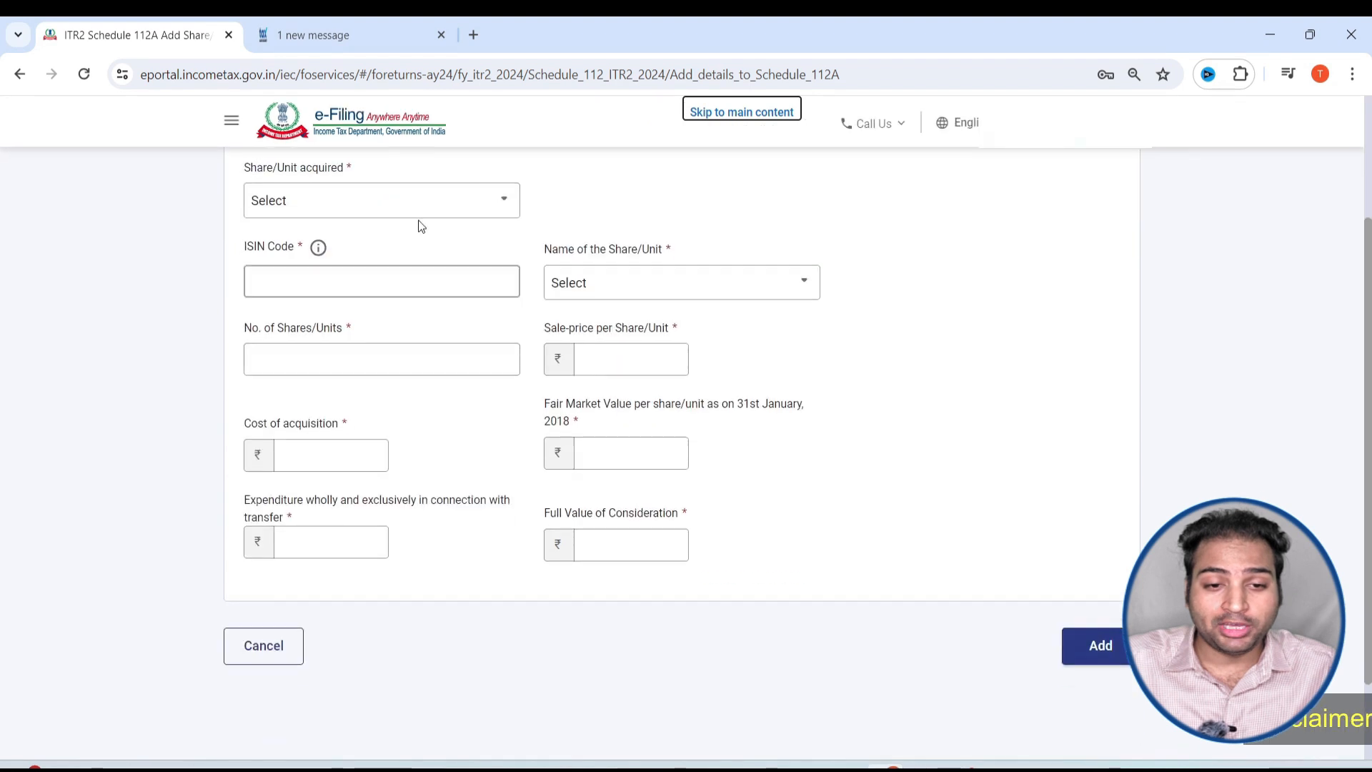
pyautogui.click(413, 205)
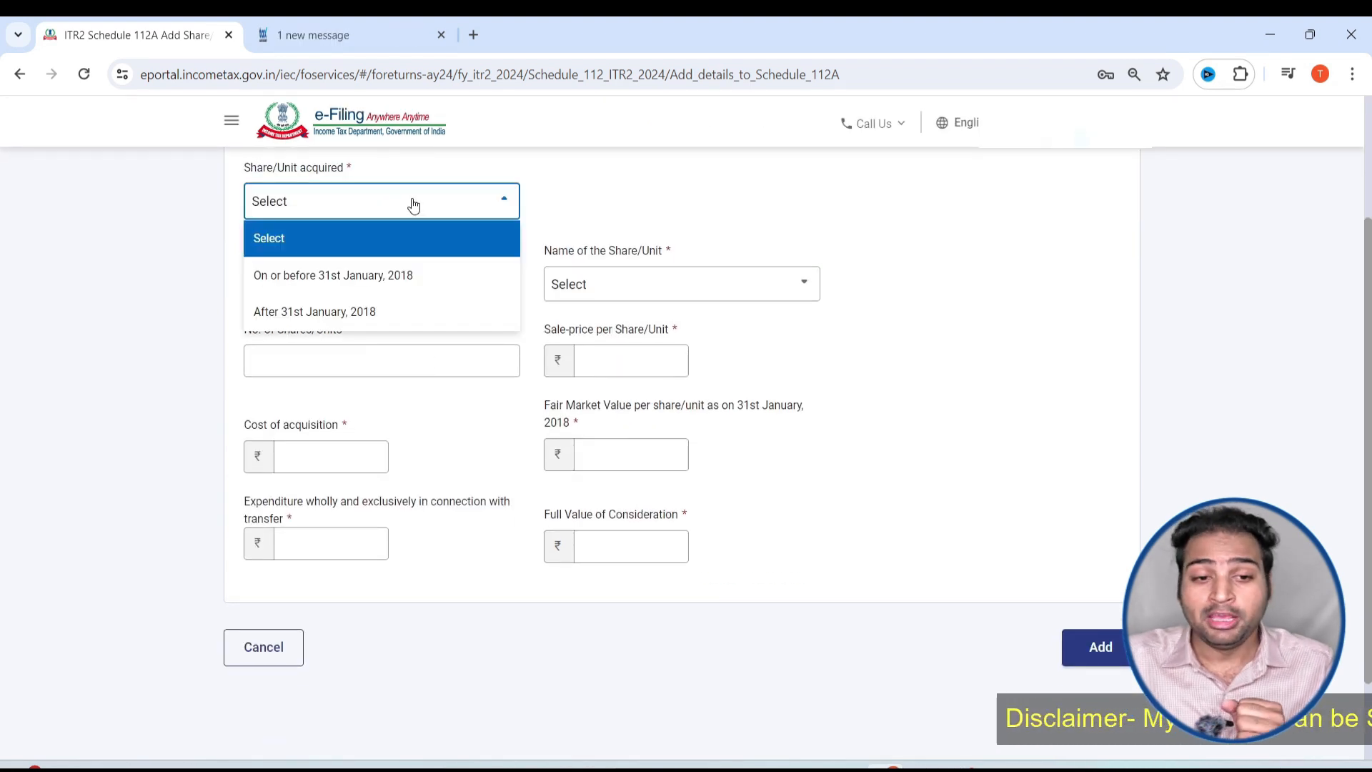
pyautogui.click(373, 316)
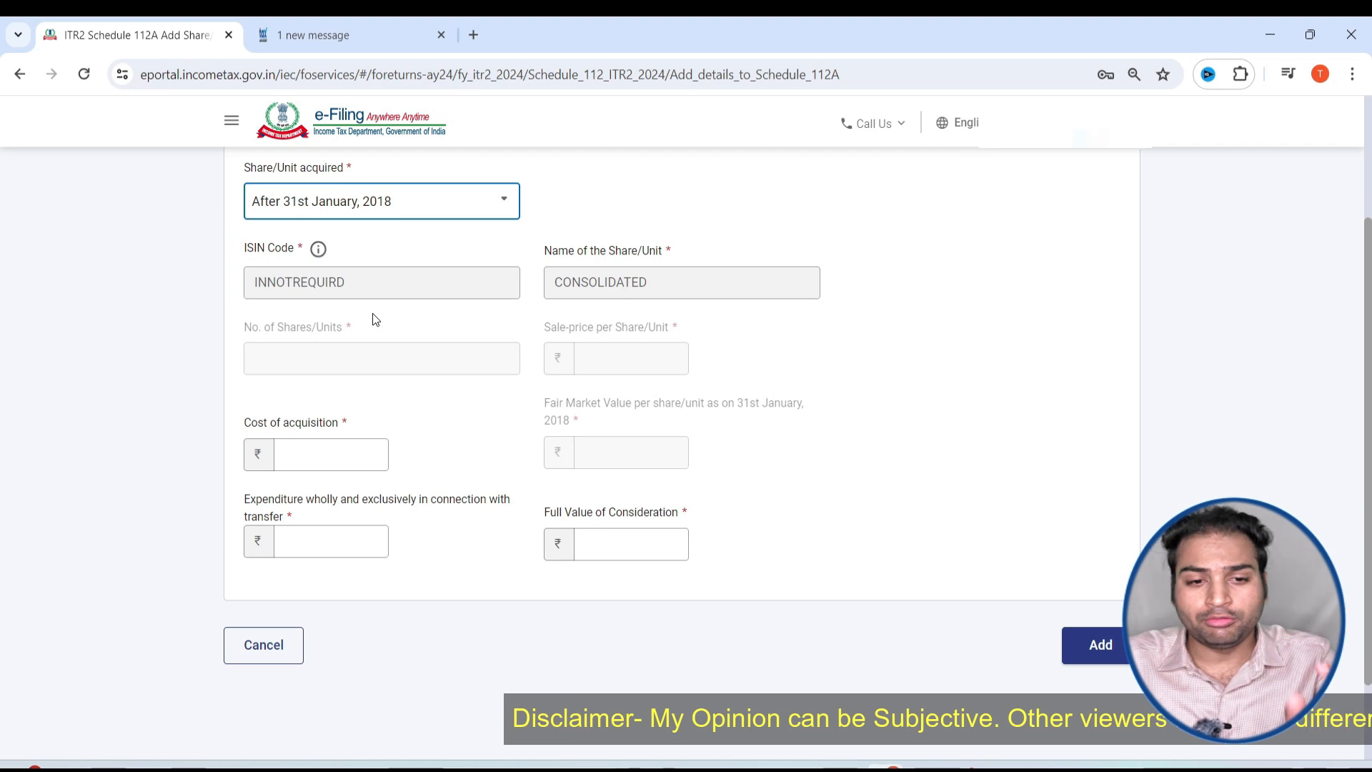
# Set the cost of acquisition in Schedule 112A to 38259, the long-term total purchases in the Equity workbook
pyautogui.click(363, 453)
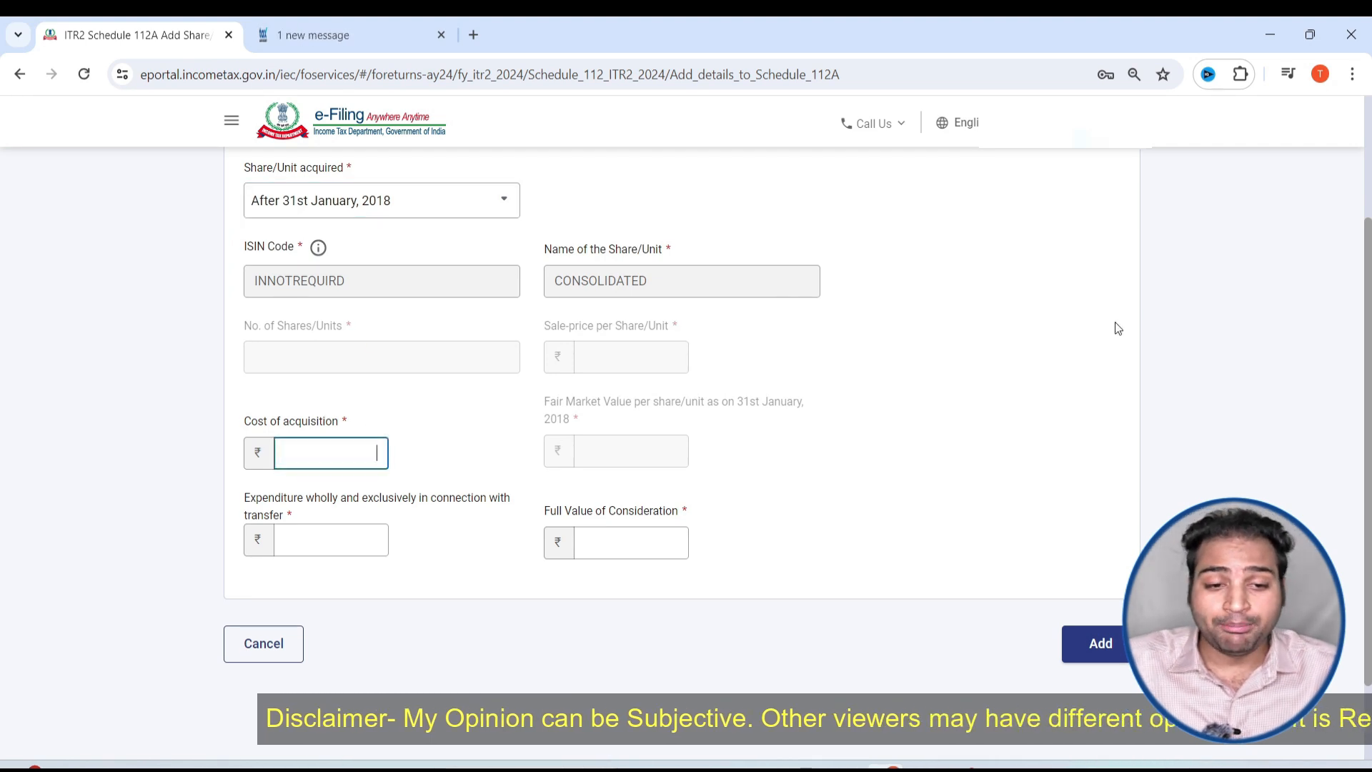
pyautogui.scroll(1, 1073, 326)
pyautogui.scroll(-2, 1072, 325)
pyautogui.scroll(1, 1068, 324)
pyautogui.hotkey('alt', 'Tab')
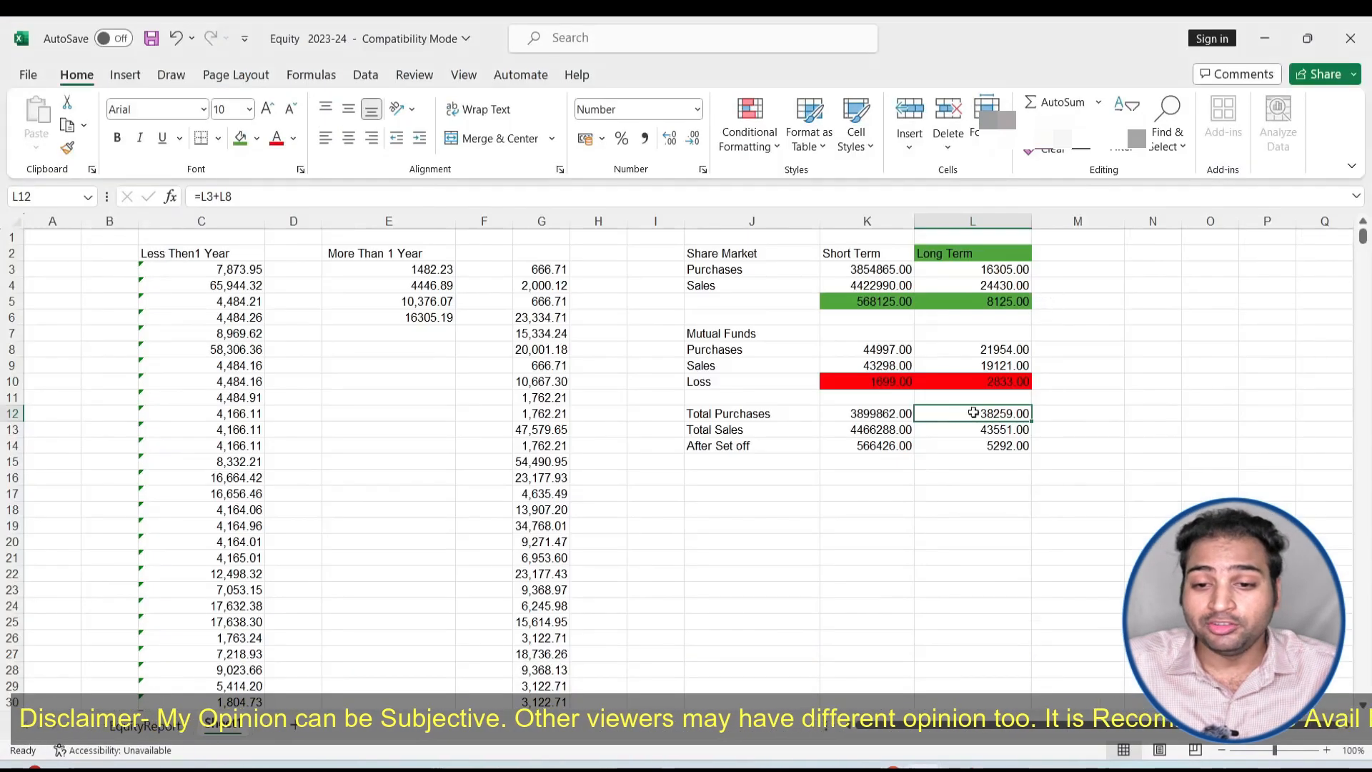
pyautogui.click(723, 429)
pyautogui.click(973, 413)
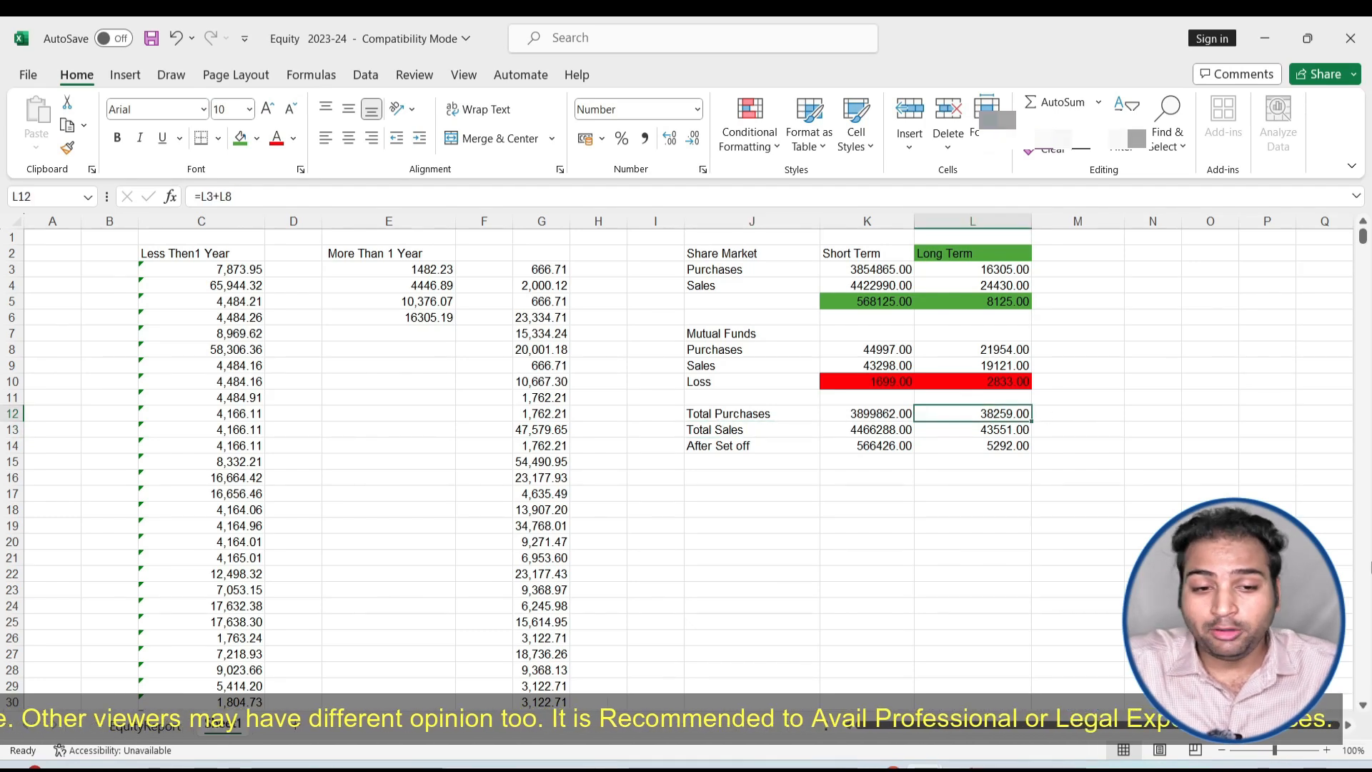
pyautogui.hotkey('alt', 'Tab')
pyautogui.write('38259')
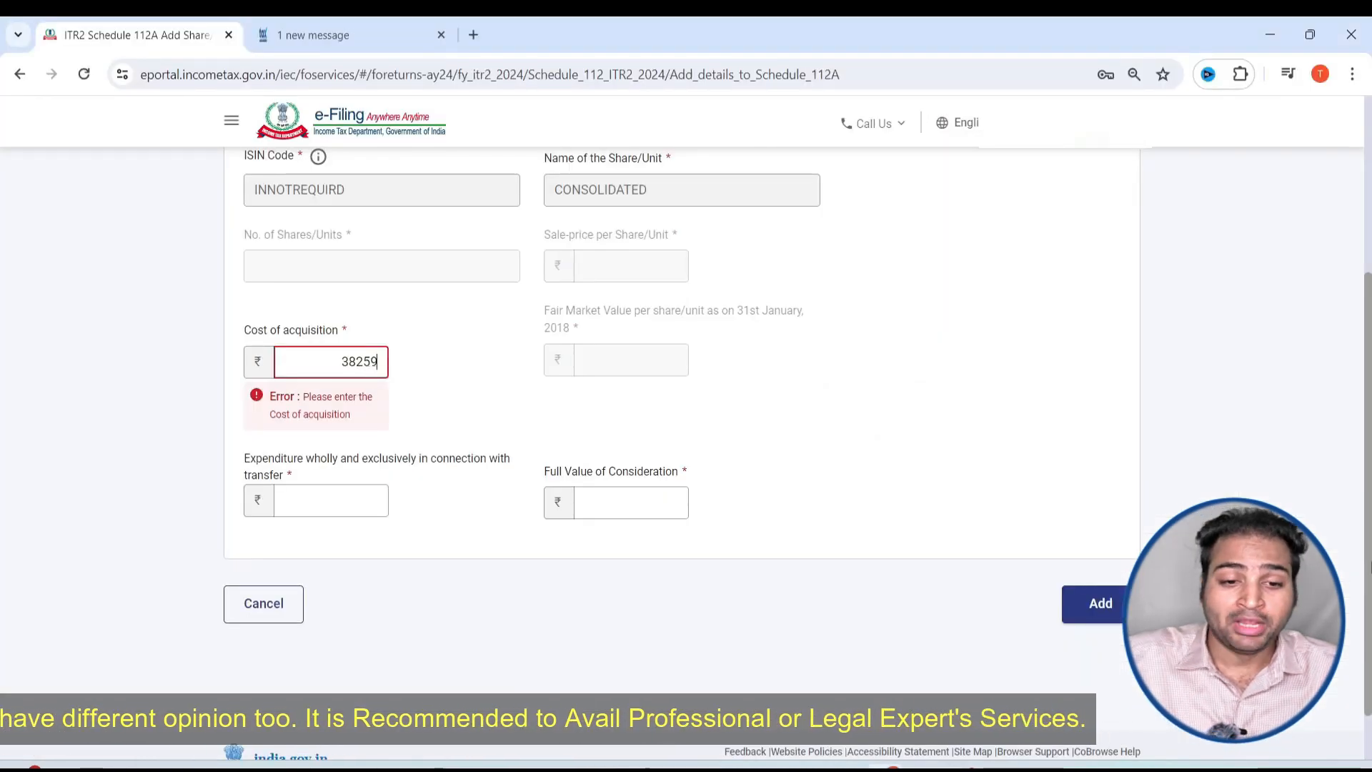
# Set the Full Value of Consideration in Schedule 112A to 43551, the long-term total sales in the Equity workbook
pyautogui.click(642, 525)
pyautogui.click(643, 502)
pyautogui.hotkey('alt', 'Tab')
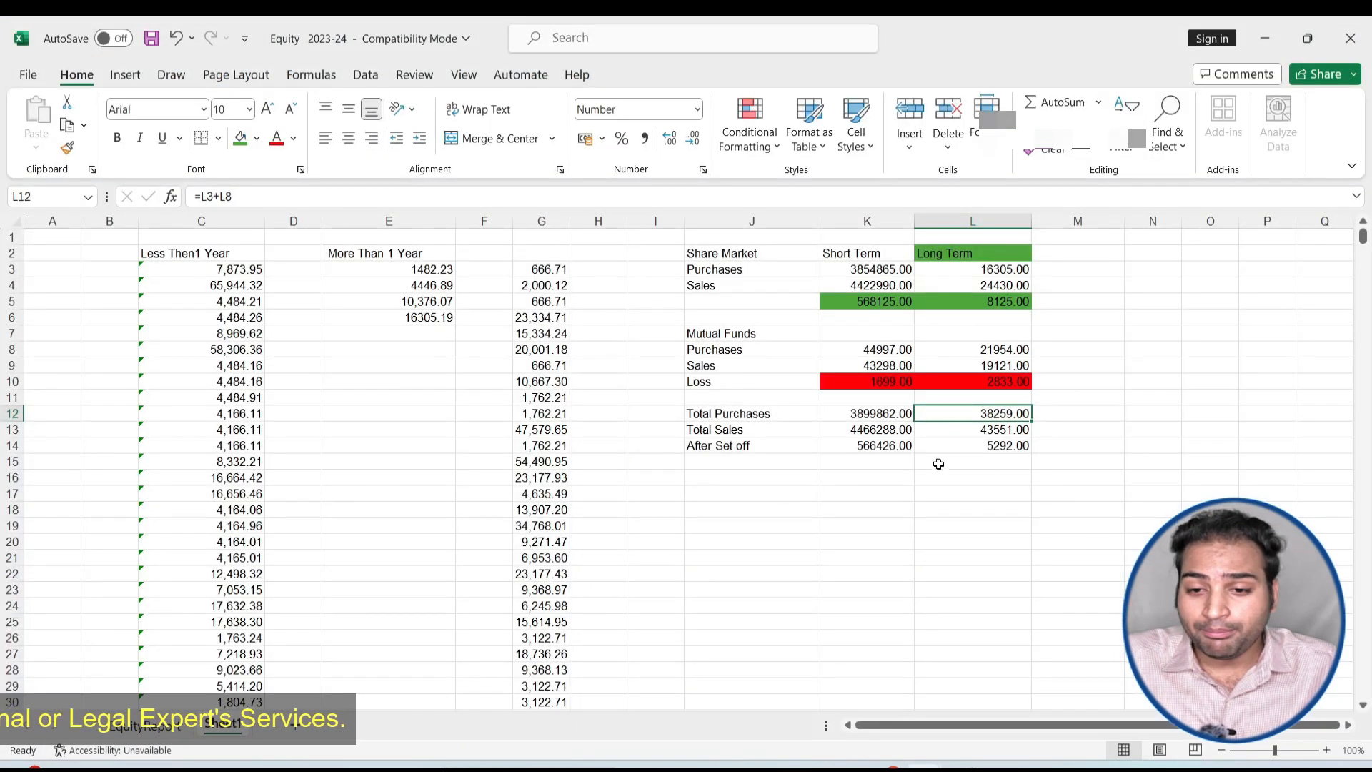
pyautogui.press('Down')
pyautogui.hotkey('alt', 'Tab')
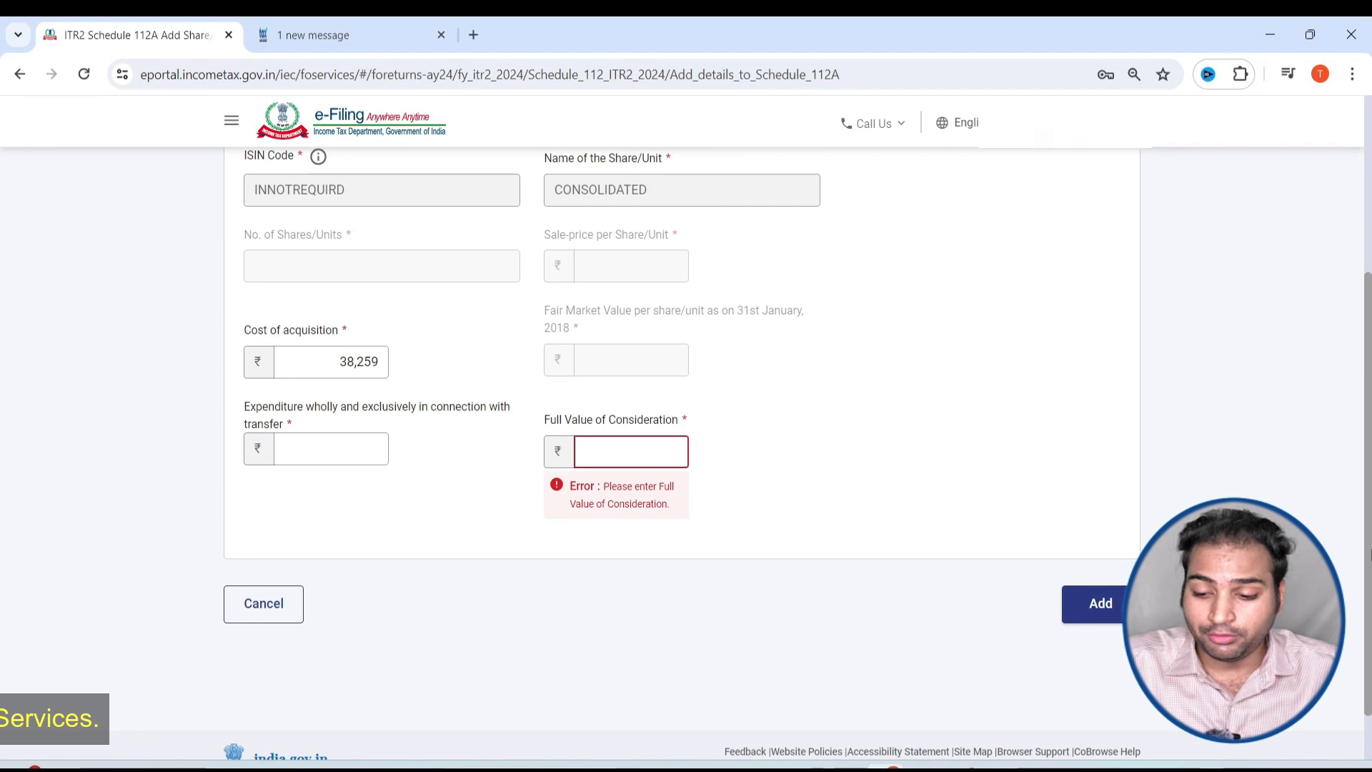
pyautogui.write('43551')
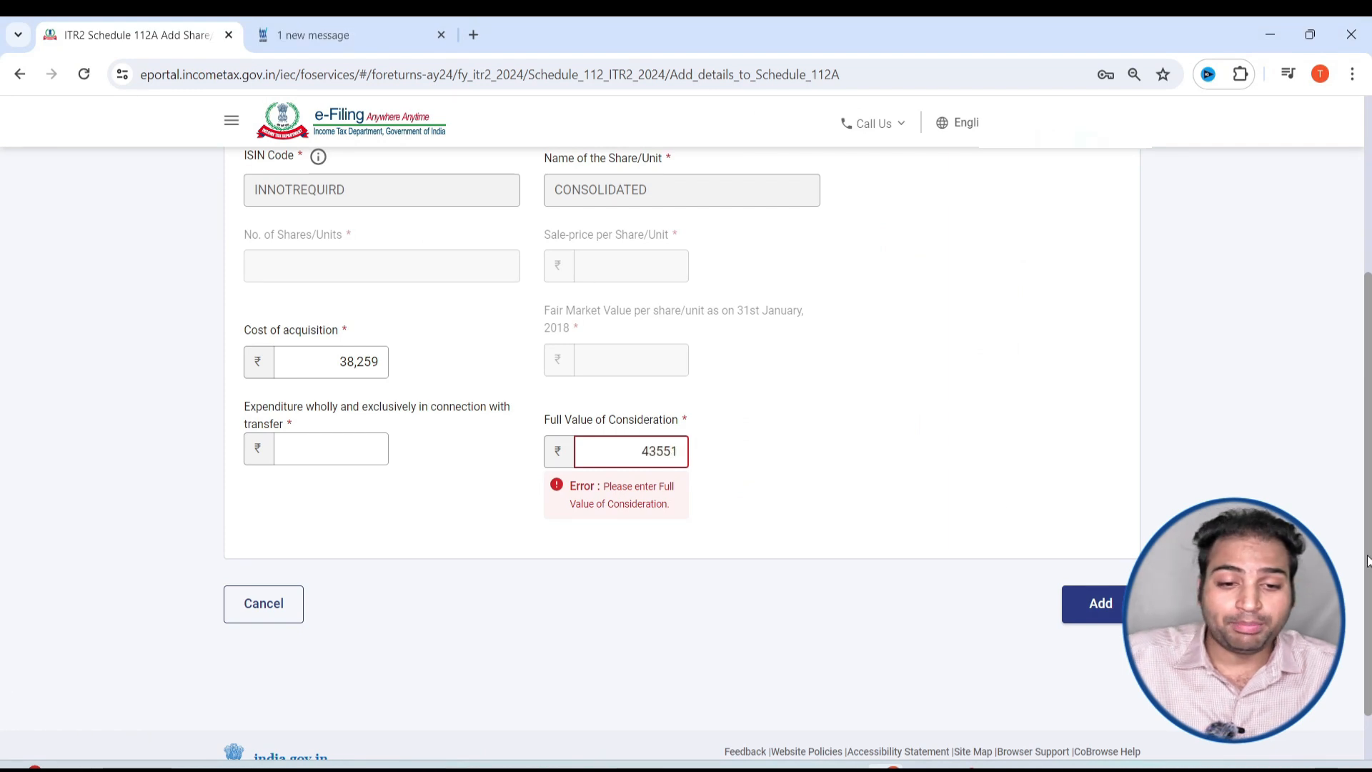
# Set the transfer expenditure in Schedule 112A to 530 and add the consolidated share entry
pyautogui.hotkey('shift', 'Tab')
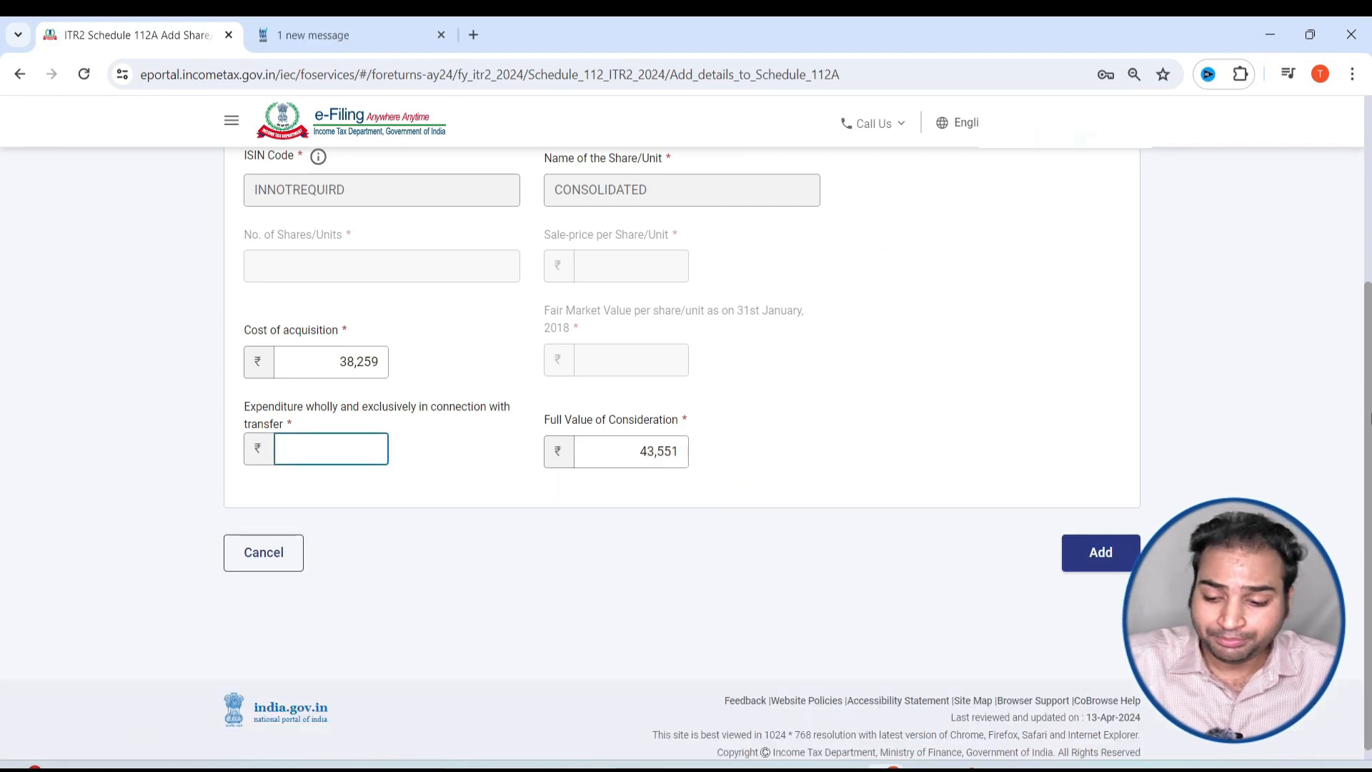
pyautogui.write('530')
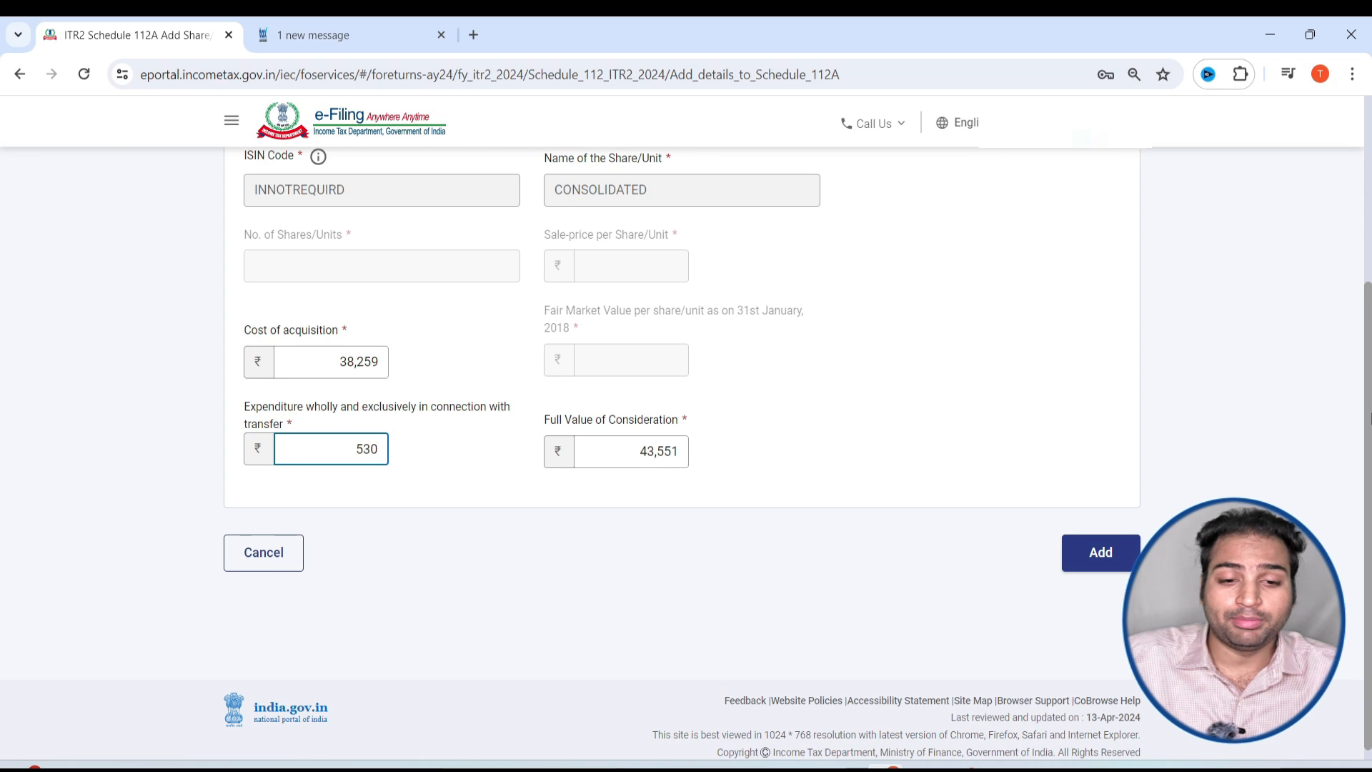
pyautogui.click(857, 574)
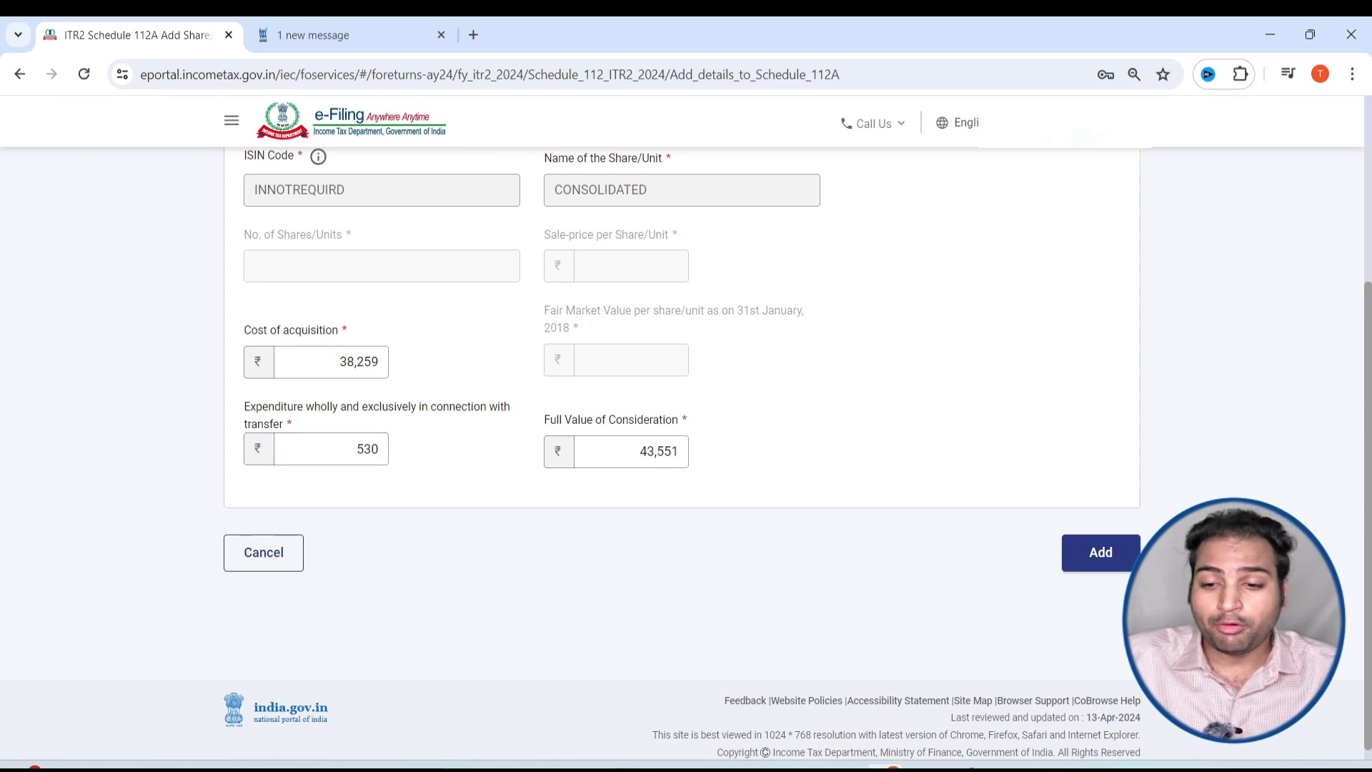
pyautogui.click(1116, 551)
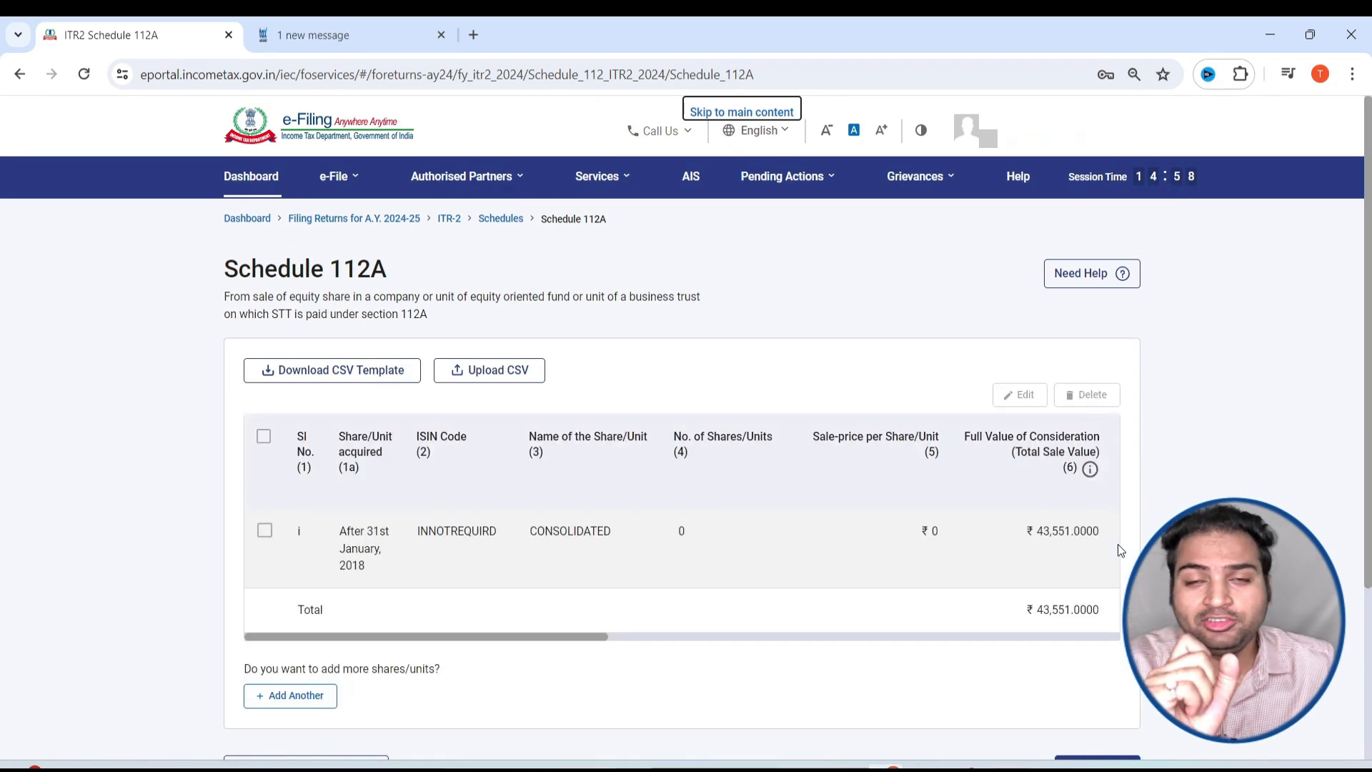
# Review the deductions and balance columns of the Schedule 112A entry and confirm the schedule
pyautogui.moveTo(537, 643); pyautogui.dragTo(1049, 657)
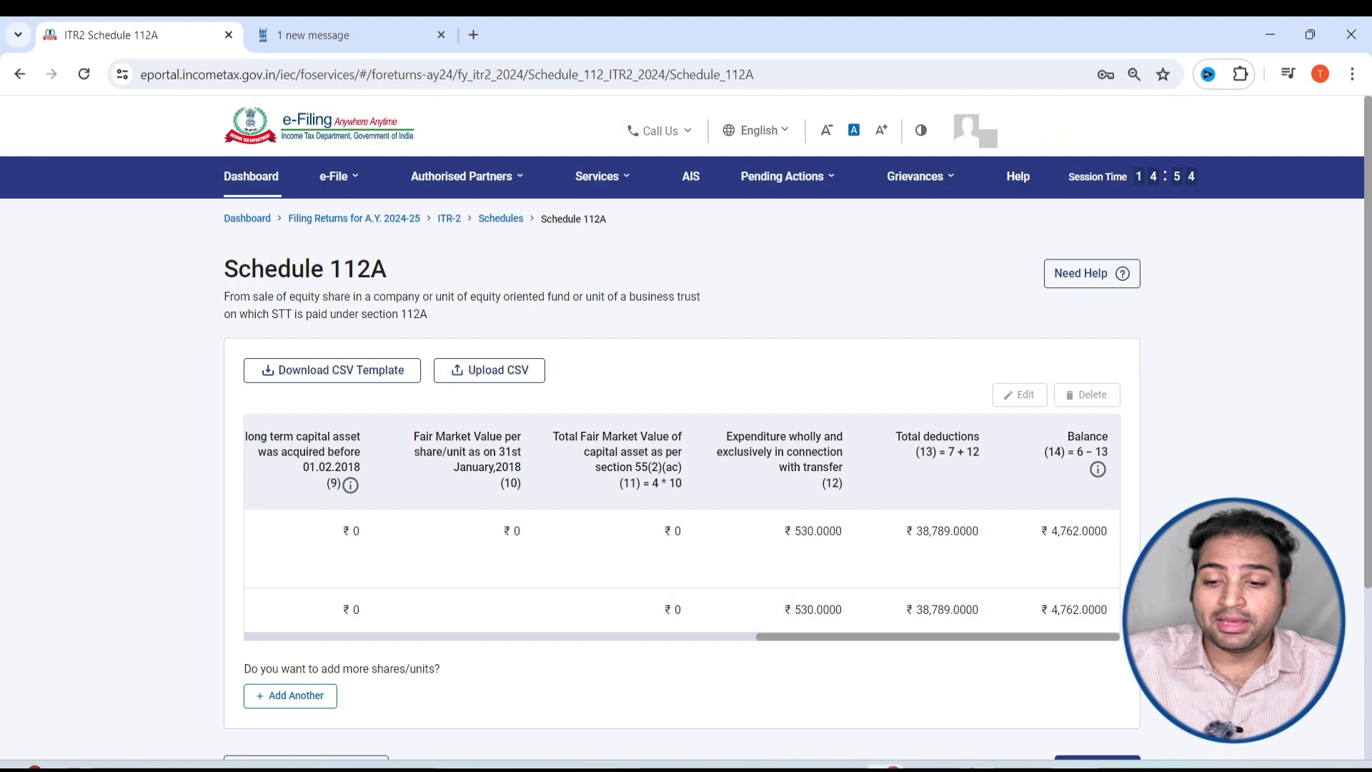
pyautogui.scroll(-3, 1060, 577)
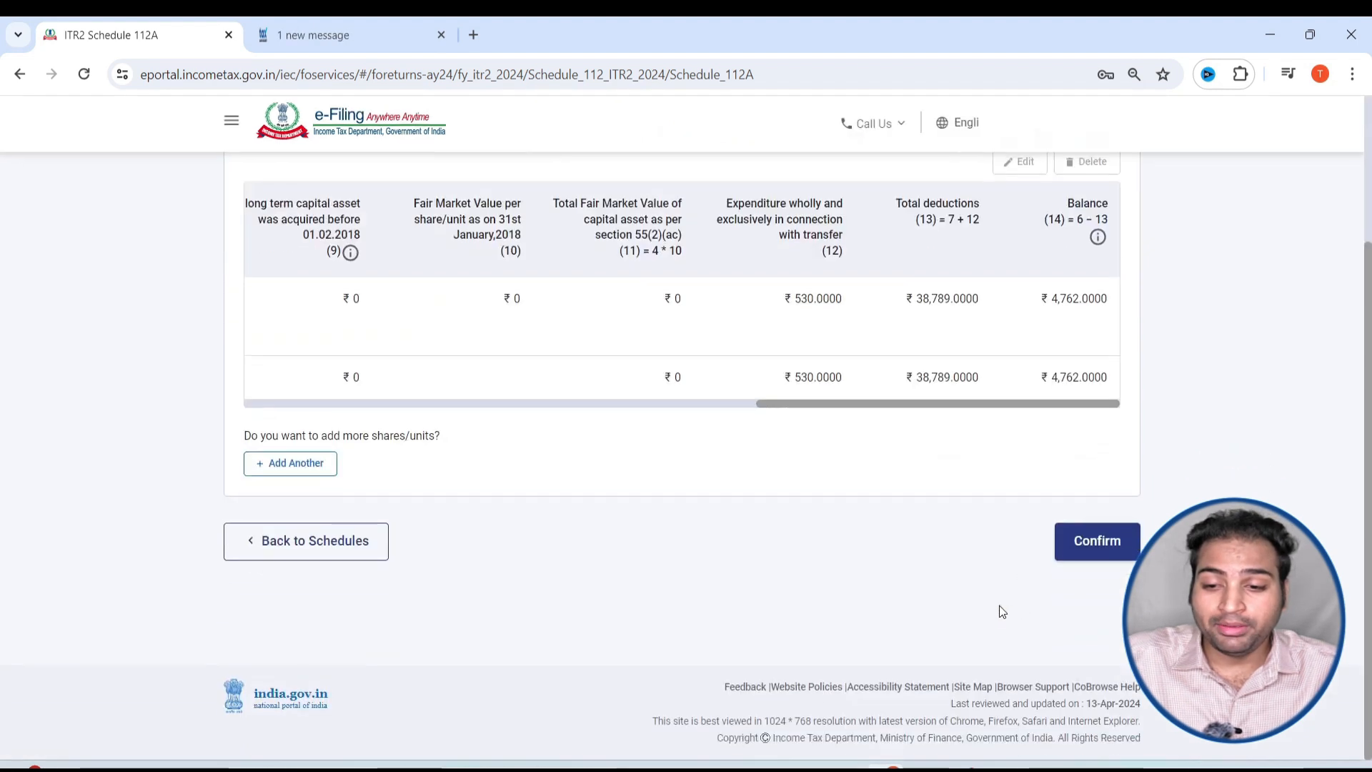
pyautogui.click(1095, 556)
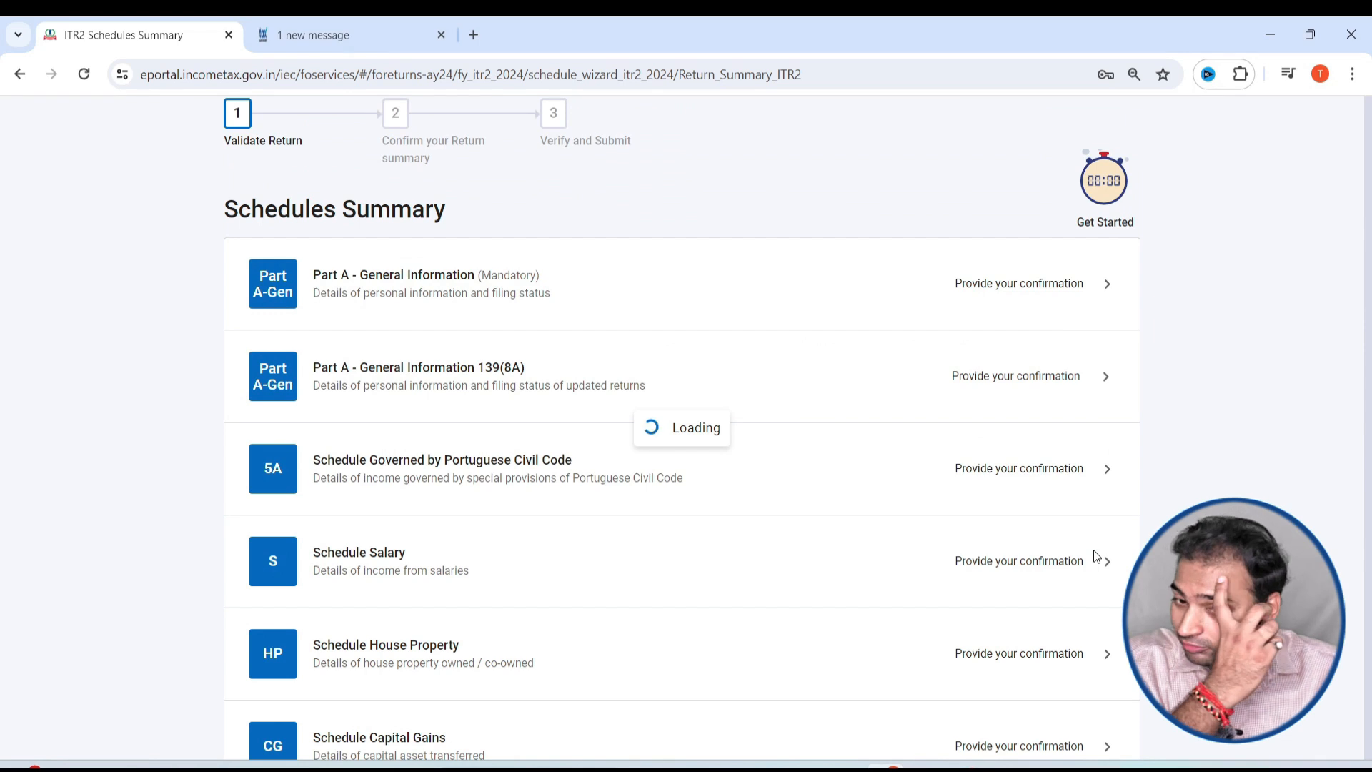
# Open Schedule VDA from the Schedules Summary and dismiss the notice about quarterly computation of interest u/s 234C
pyautogui.scroll(-5, 912, 627)
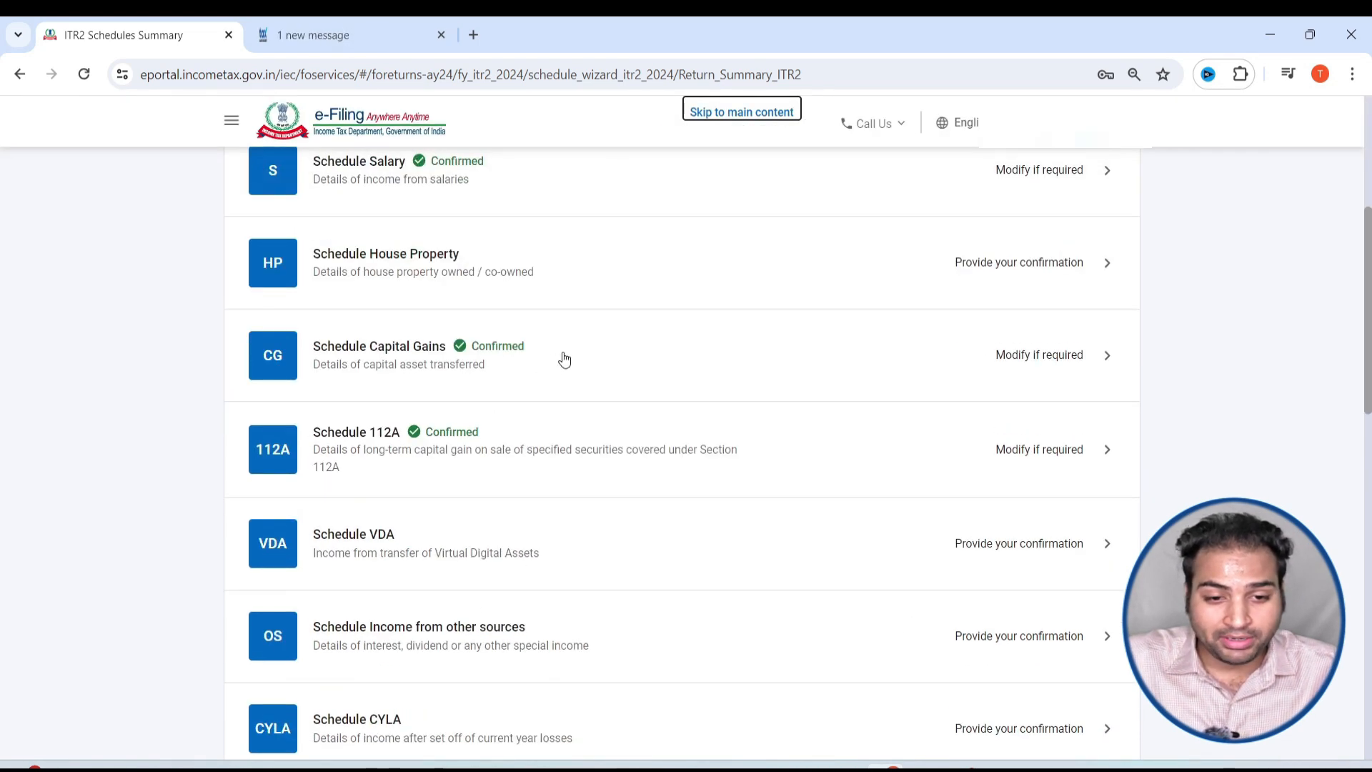
pyautogui.scroll(-4, 591, 362)
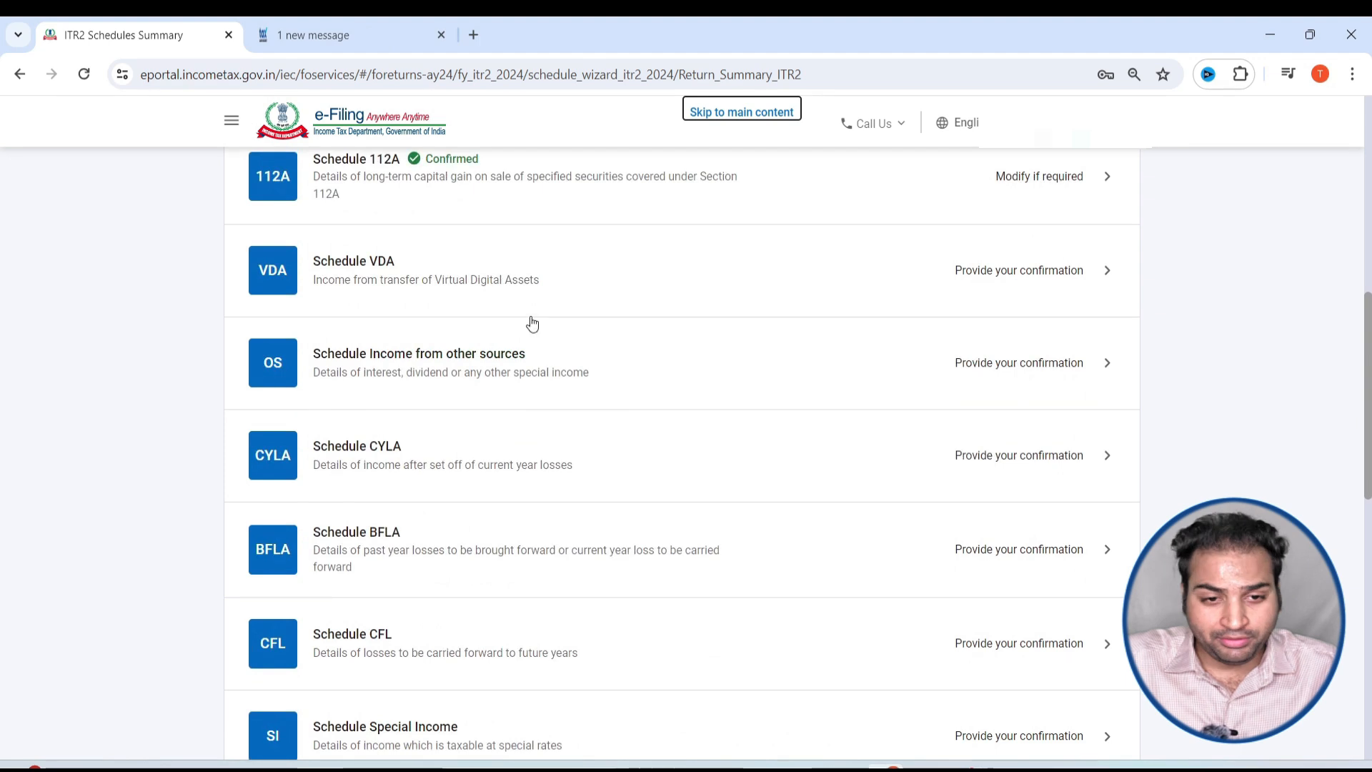
pyautogui.click(510, 250)
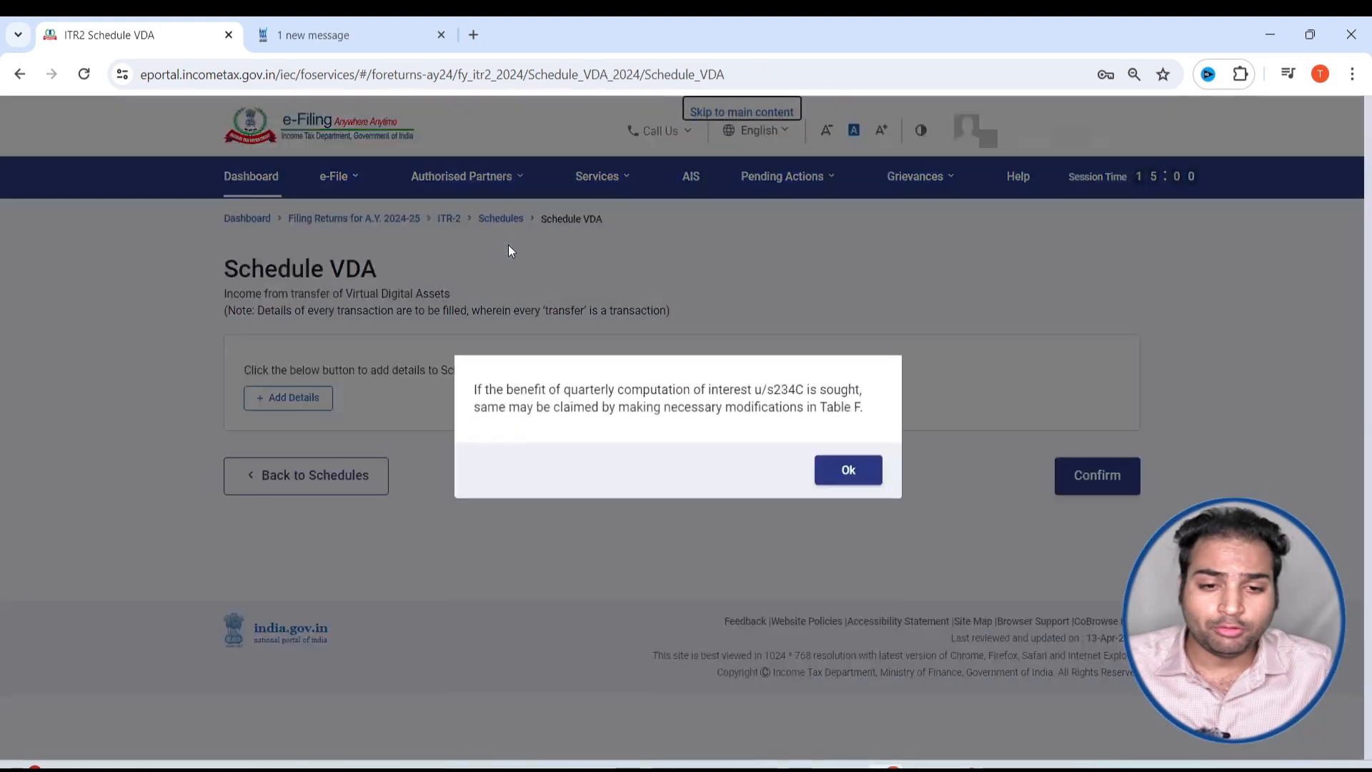
pyautogui.click(846, 469)
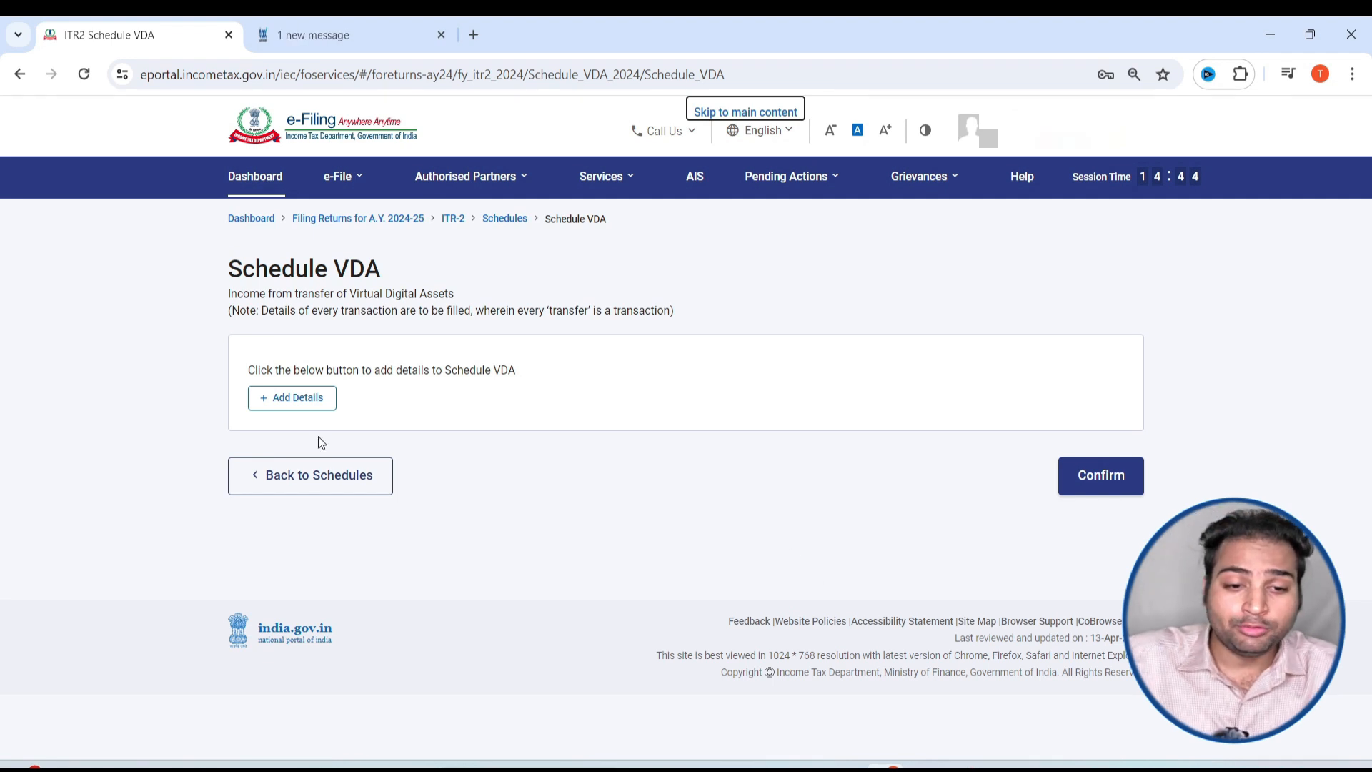
# Start a new Schedule VDA entry with 14-Apr-2023 as the date of acquisition and 20-Mar-2024 as the date of transfer
pyautogui.click(285, 412)
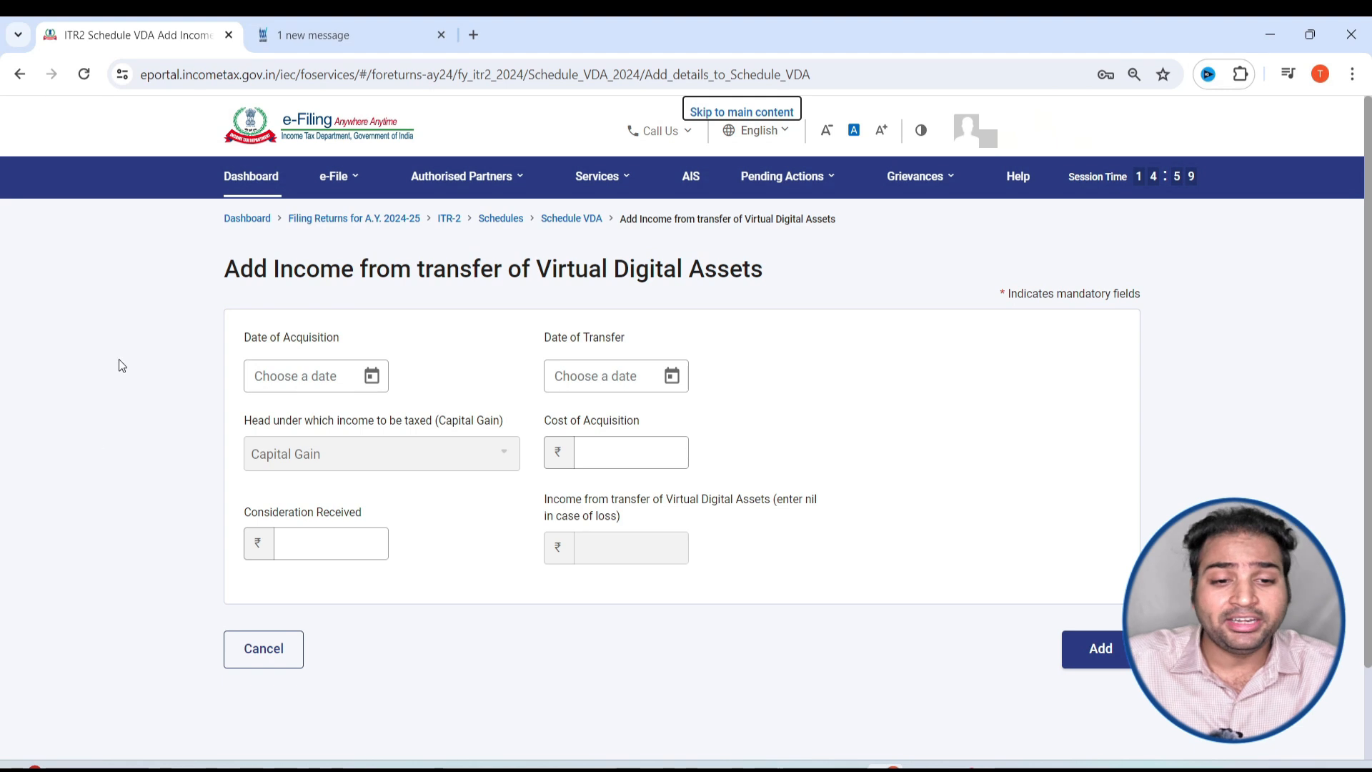
pyautogui.click(372, 377)
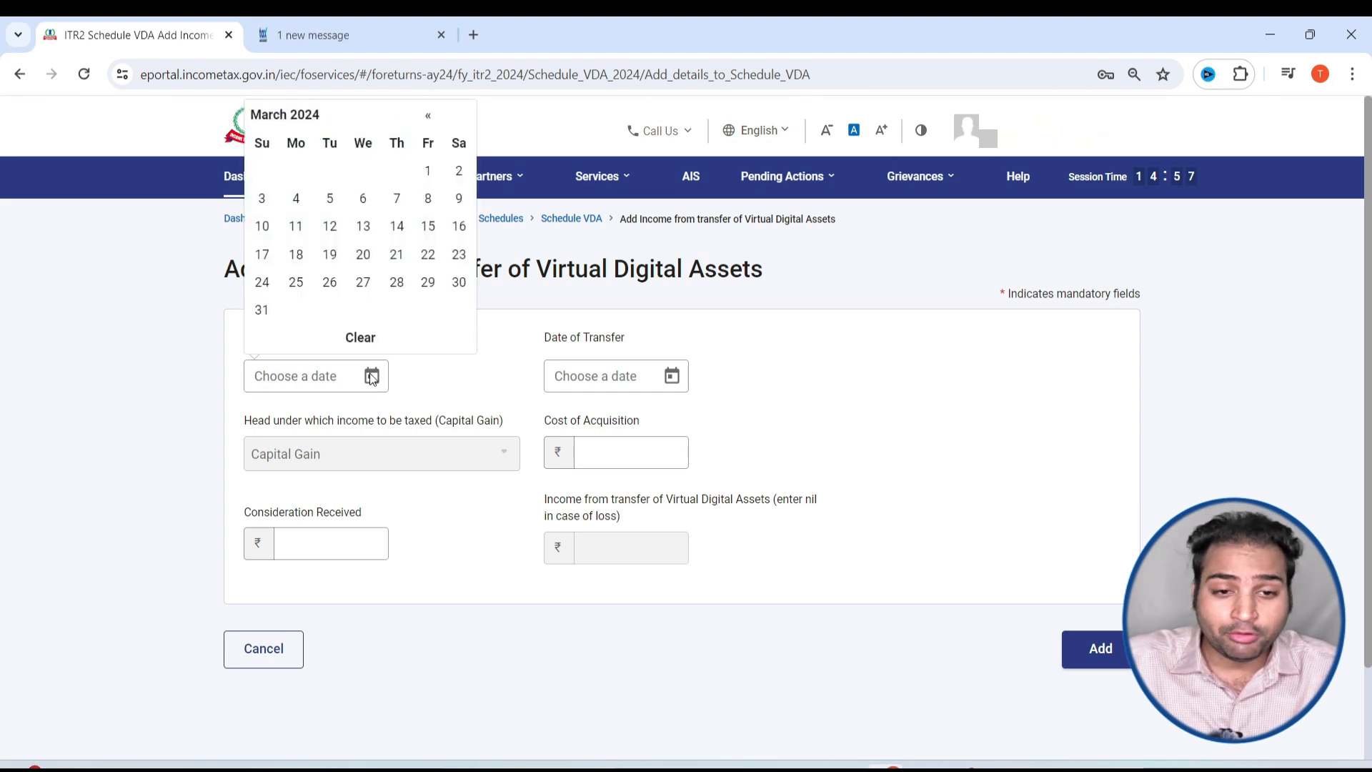
pyautogui.click(428, 118)
pyautogui.click(428, 118)
pyautogui.click(428, 118)
pyautogui.click(428, 118)
pyautogui.click(427, 118)
pyautogui.click(428, 118)
pyautogui.click(428, 118)
pyautogui.click(428, 118)
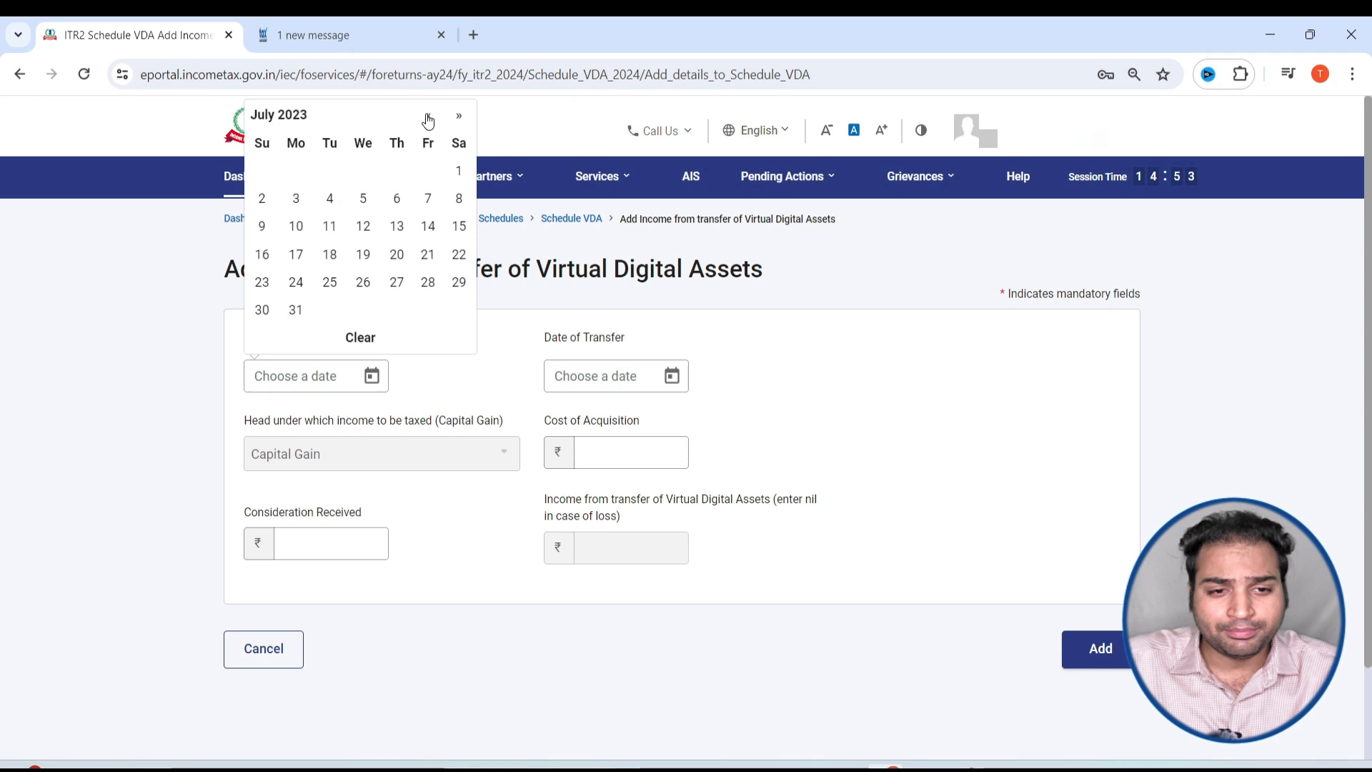
pyautogui.click(428, 118)
pyautogui.click(428, 118)
pyautogui.click(428, 118)
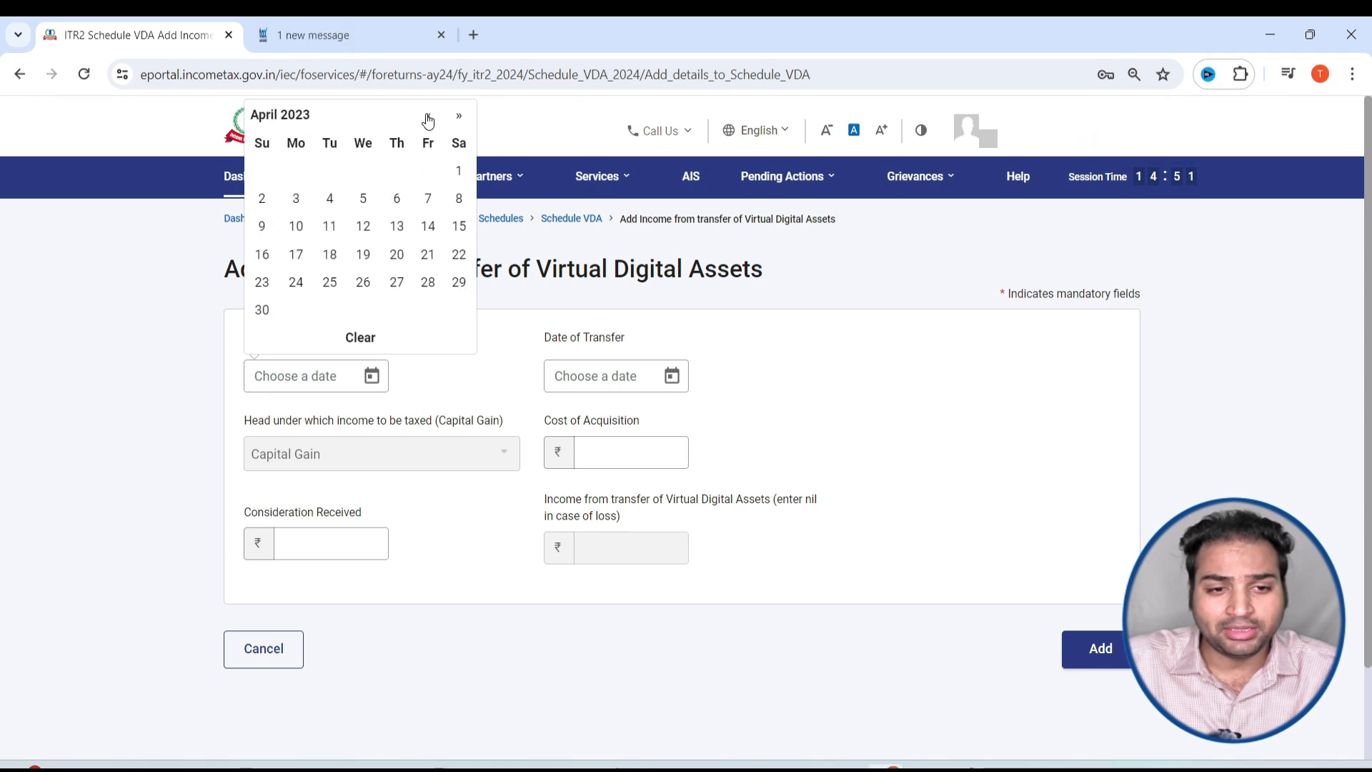
pyautogui.click(428, 226)
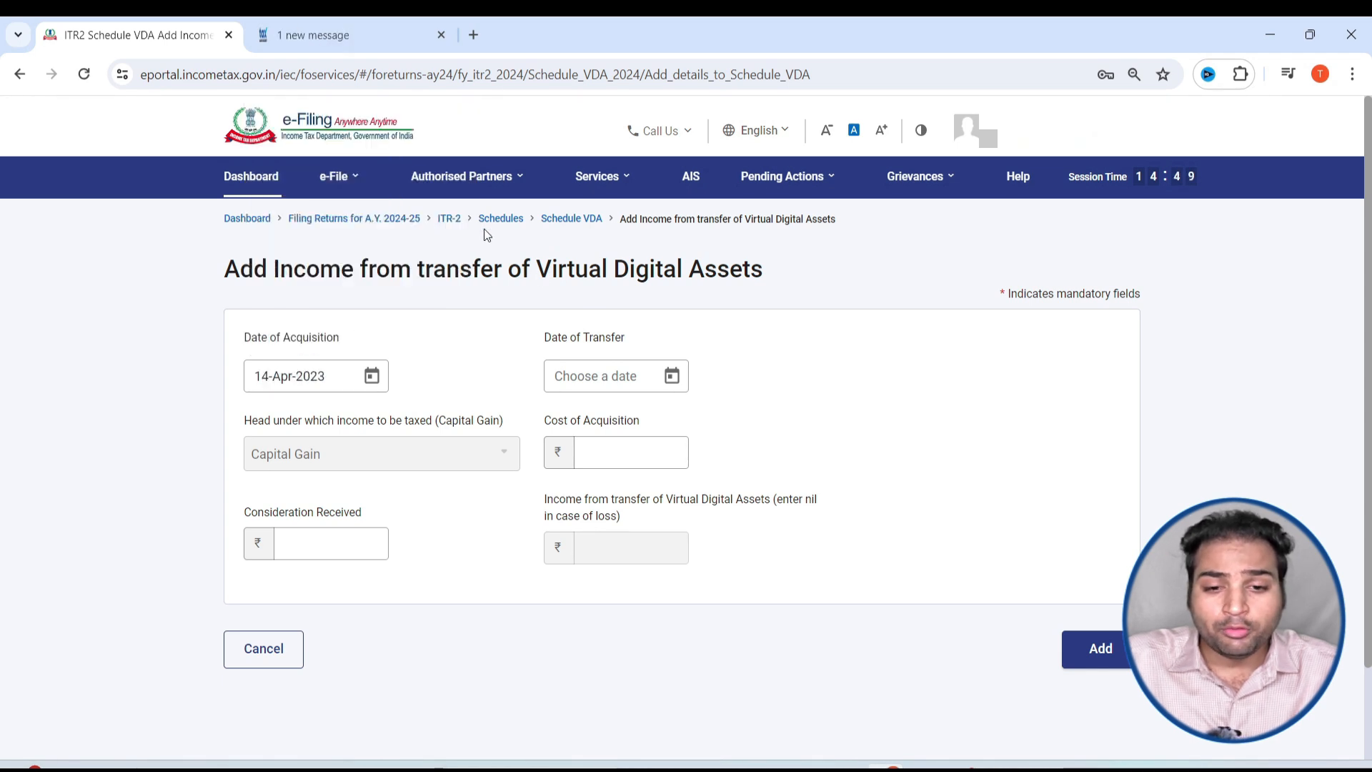
pyautogui.click(668, 374)
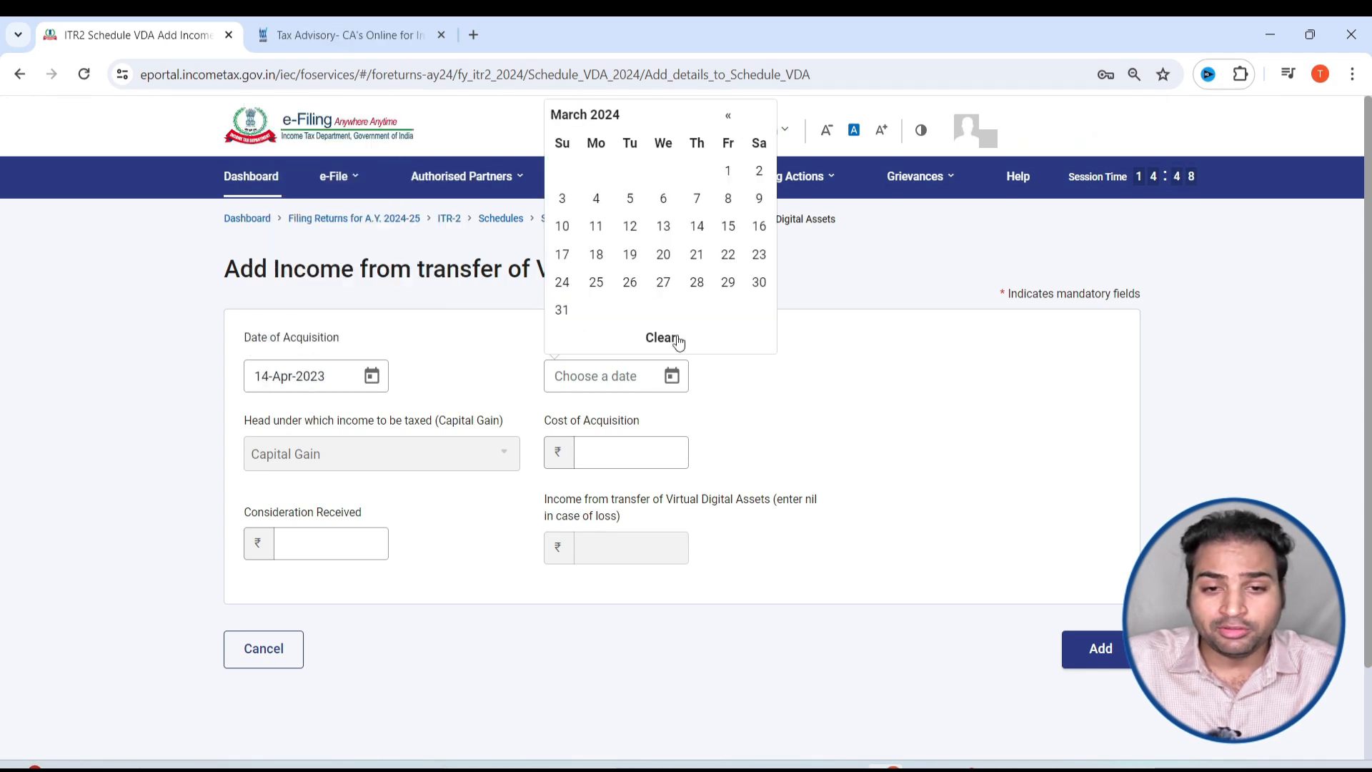
pyautogui.click(663, 255)
# Enter 100000 as the cost of acquisition and 130000 as the consideration received for the virtual digital asset
pyautogui.click(641, 454)
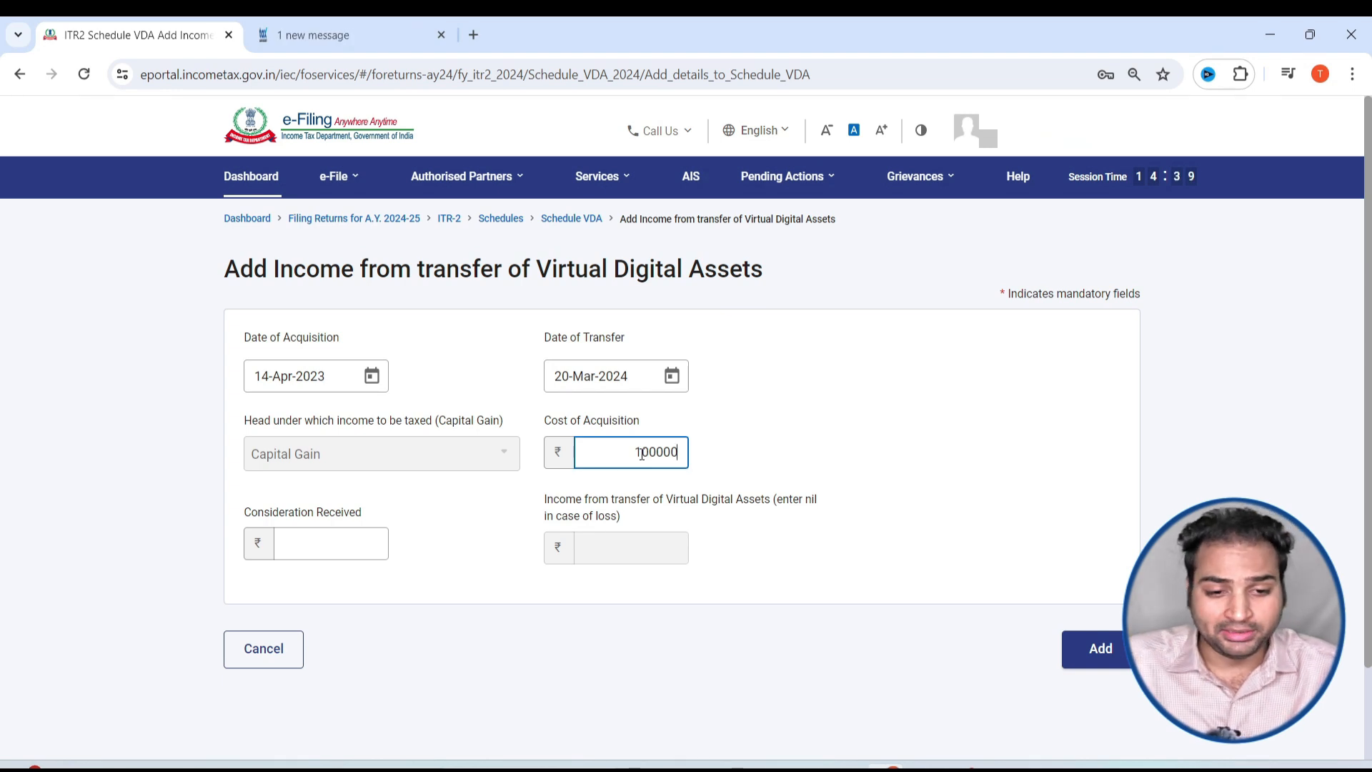
pyautogui.click(306, 543)
pyautogui.write('130000')
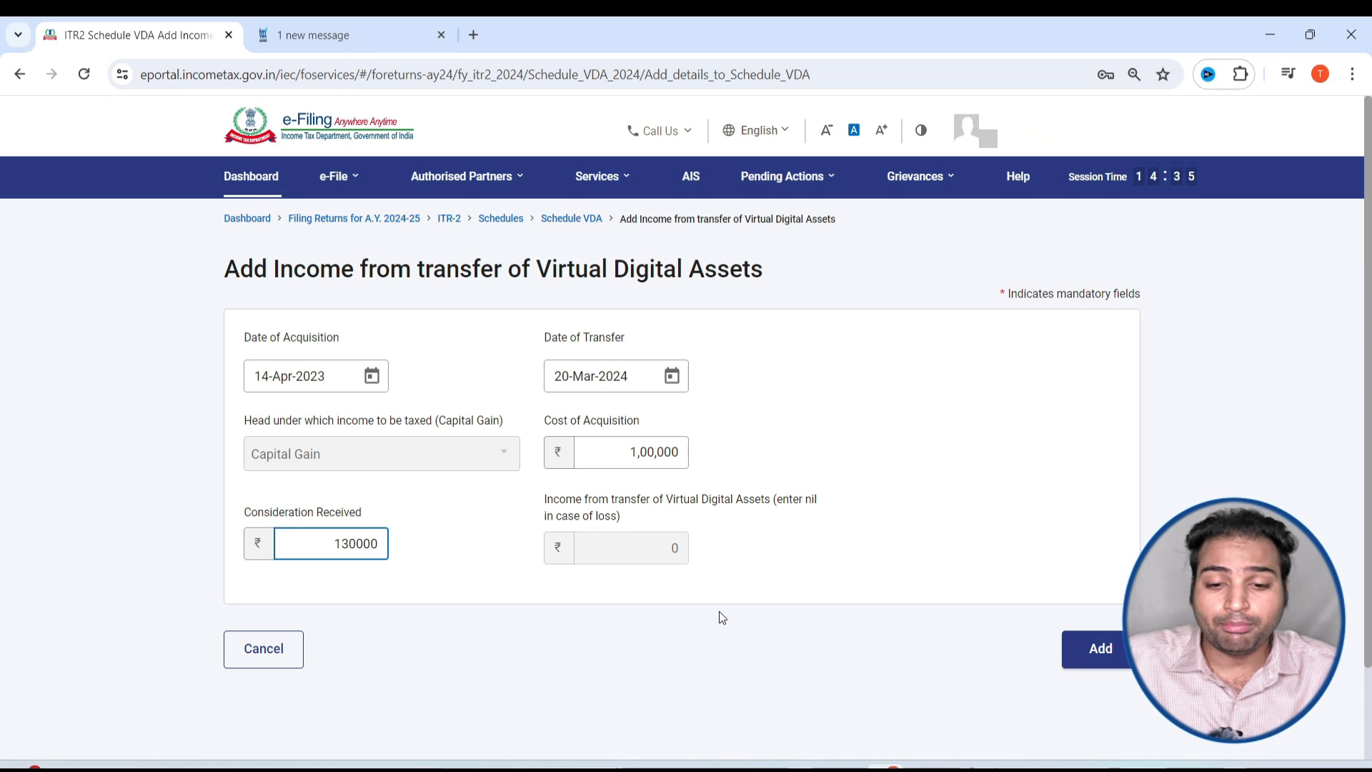
# Add the virtual digital asset transaction to the schedule and confirm Schedule VDA
pyautogui.click(719, 618)
pyautogui.click(1106, 650)
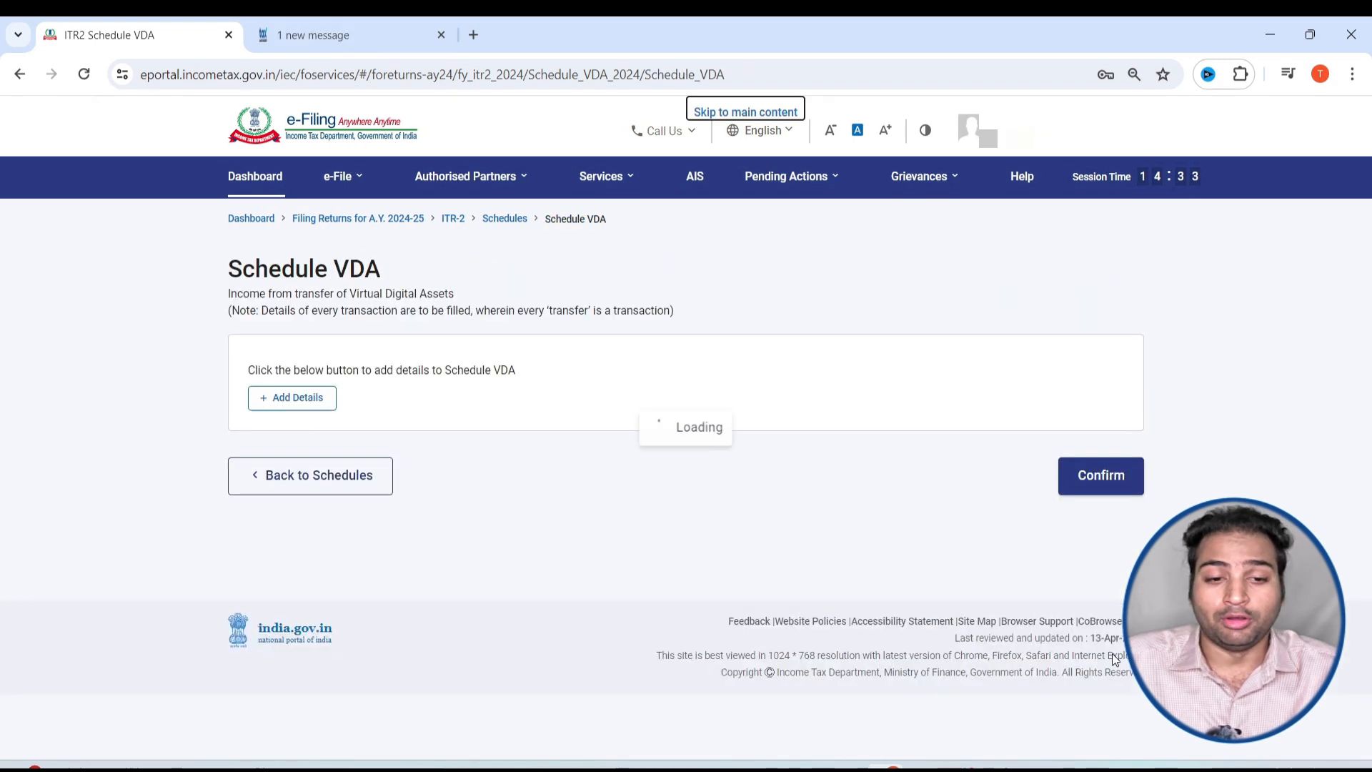
pyautogui.scroll(-3, 967, 564)
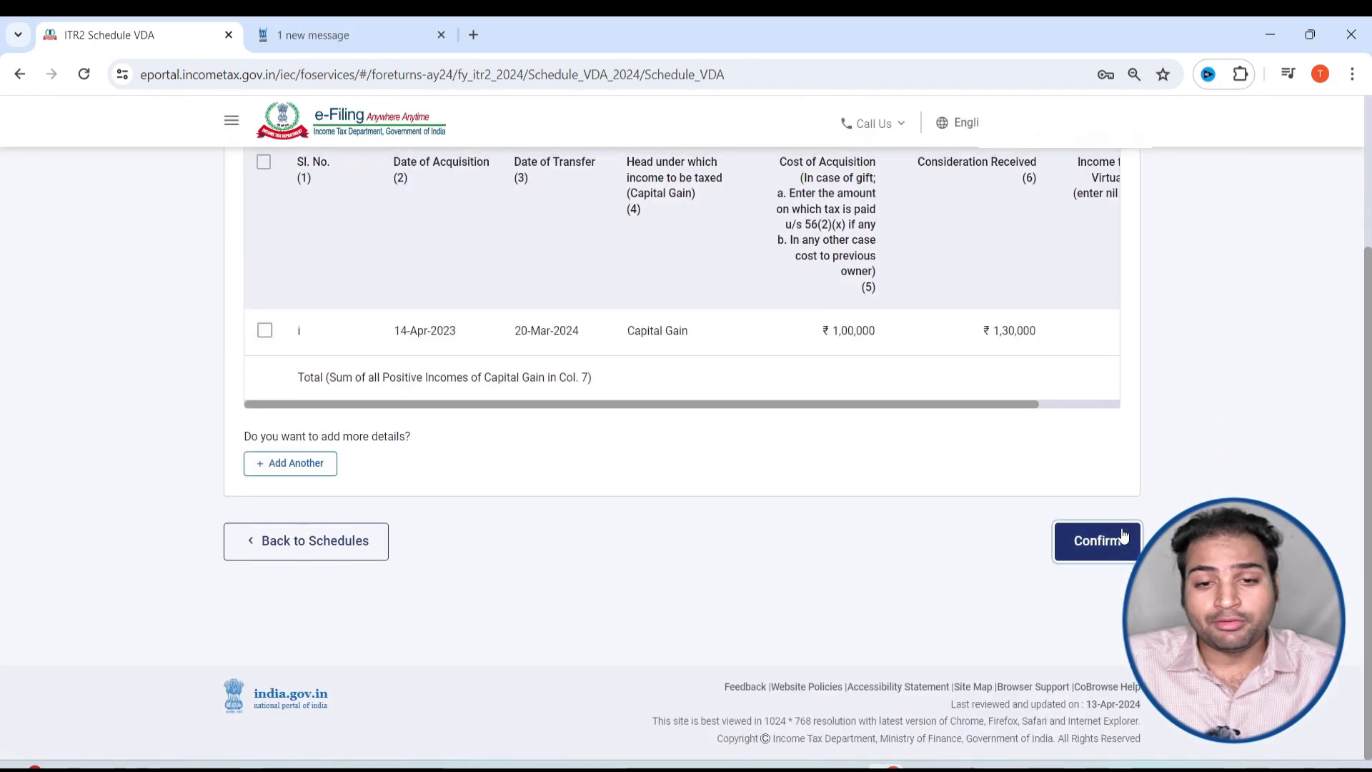
pyautogui.click(1123, 537)
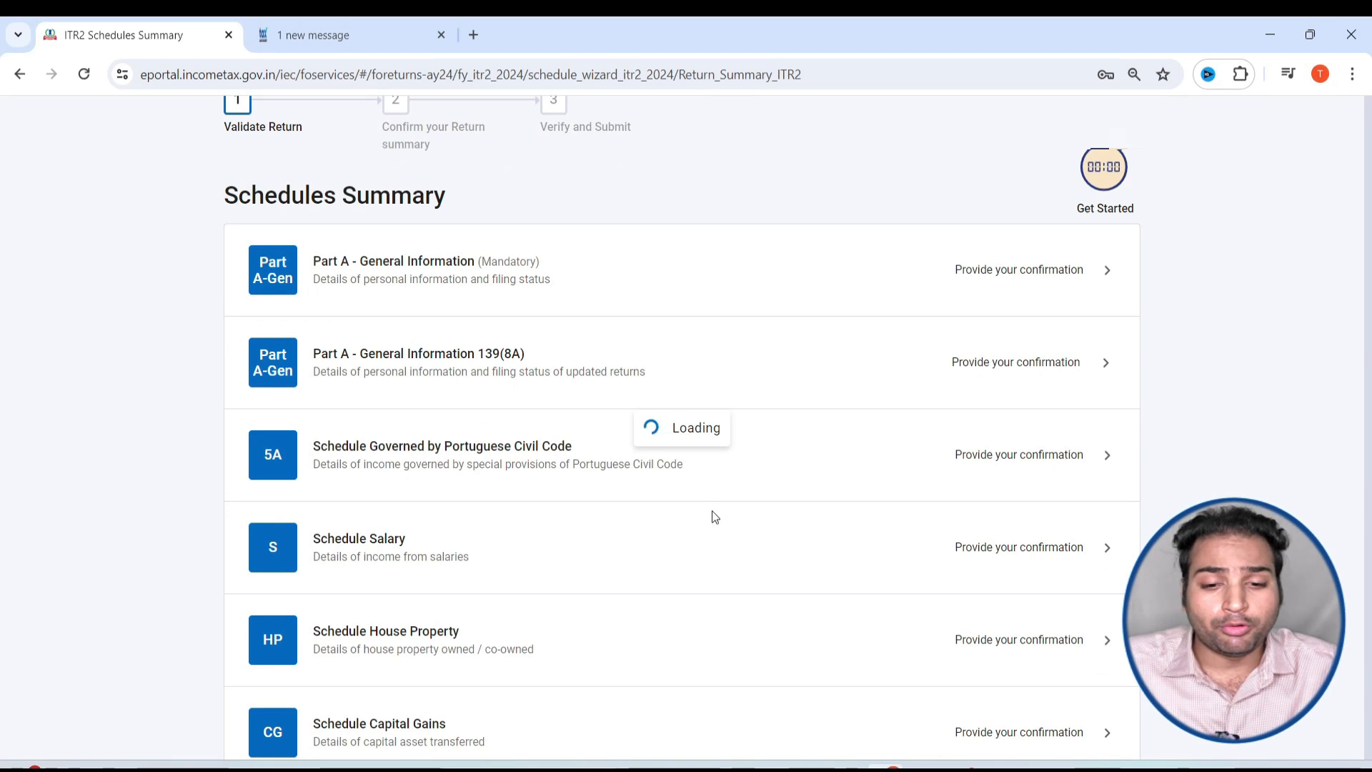
# Open Schedule Income from other sources from the Schedules Summary
pyautogui.scroll(-5, 712, 511)
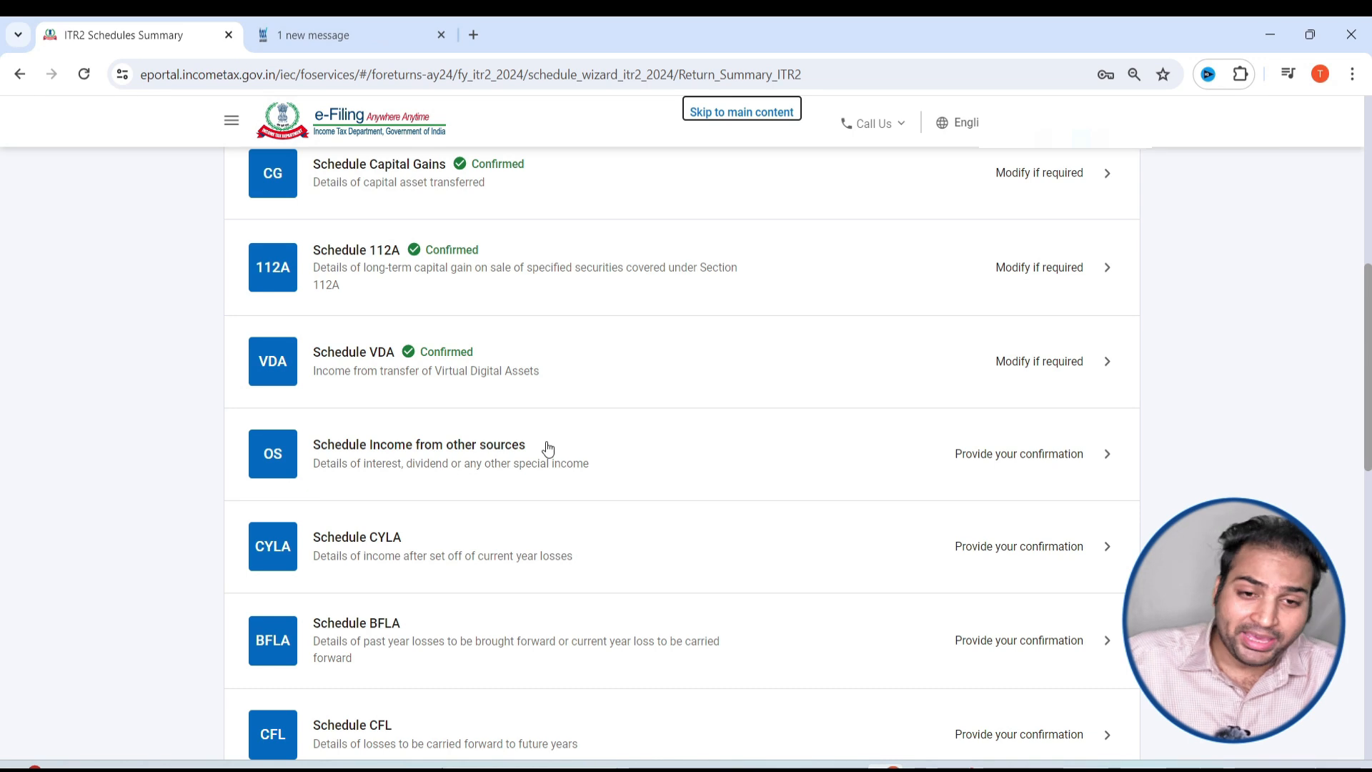
pyautogui.scroll(10, 676, 481)
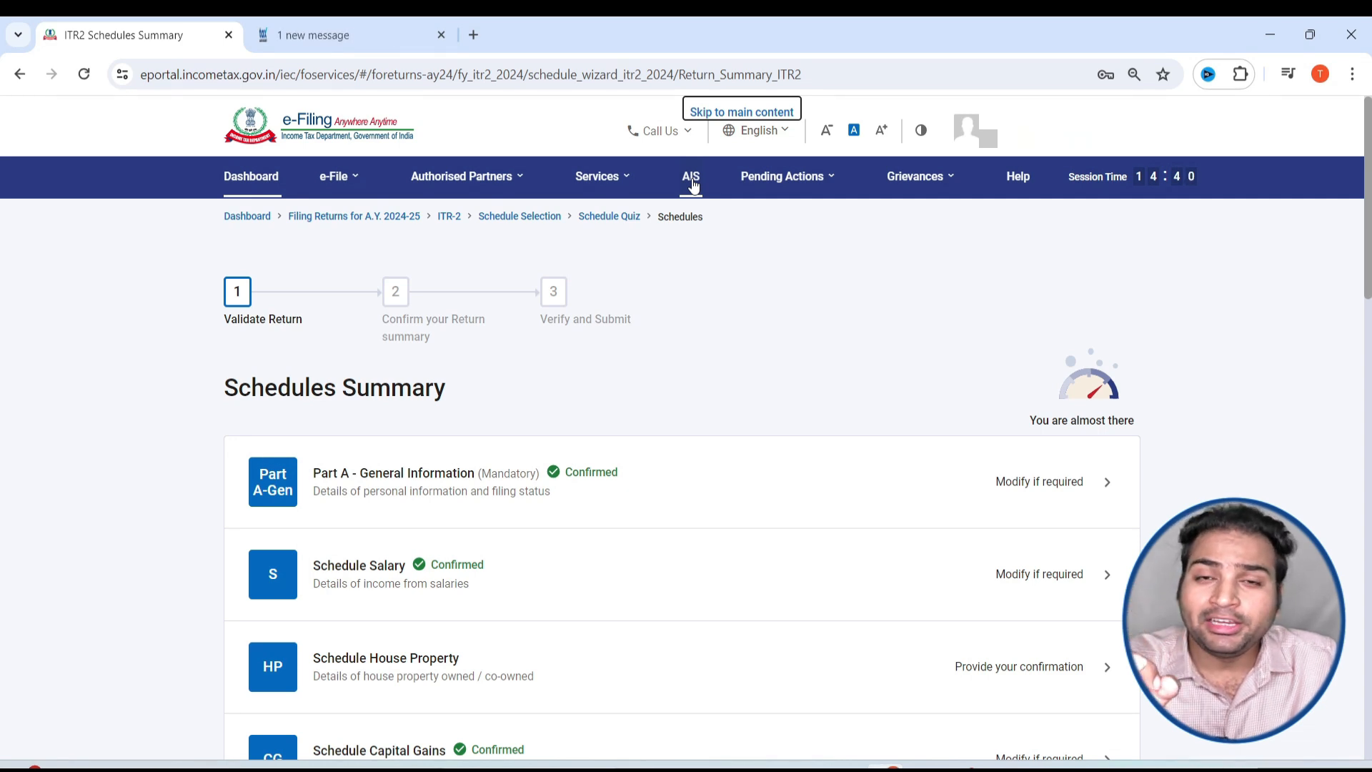
pyautogui.scroll(-10, 671, 214)
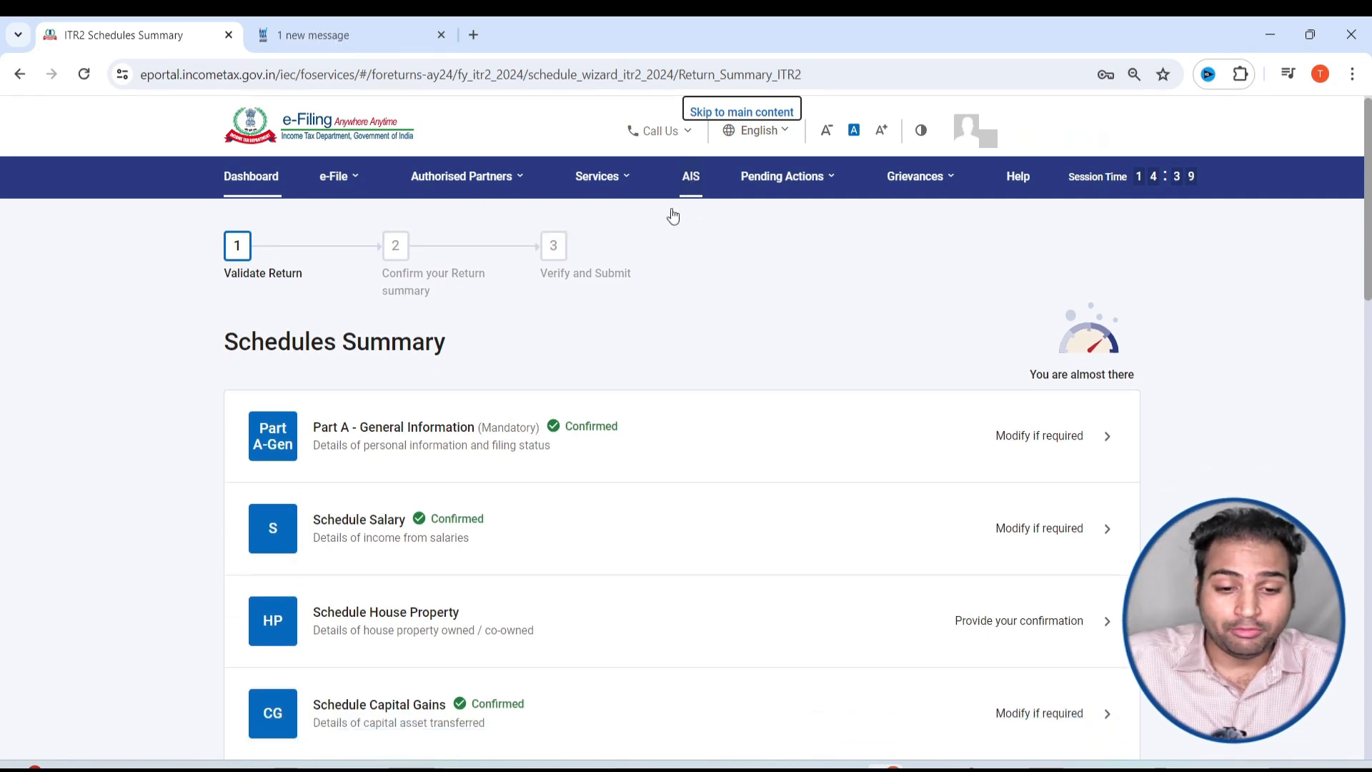
pyautogui.scroll(-2, 511, 482)
pyautogui.scroll(6, 515, 453)
pyautogui.click(539, 268)
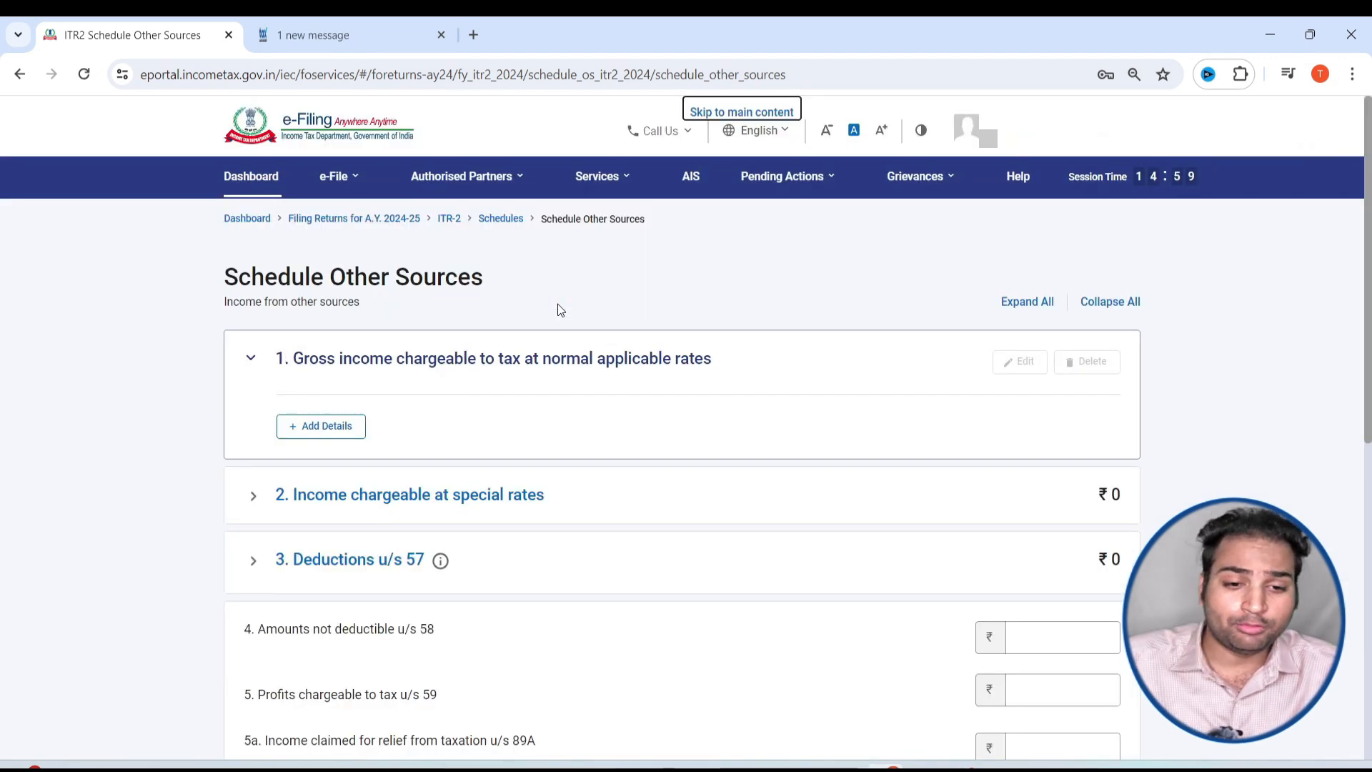
# Look through the sections of Schedule Other Sources and expand the one on income from owning and maintaining race horses
pyautogui.scroll(-3, 860, 447)
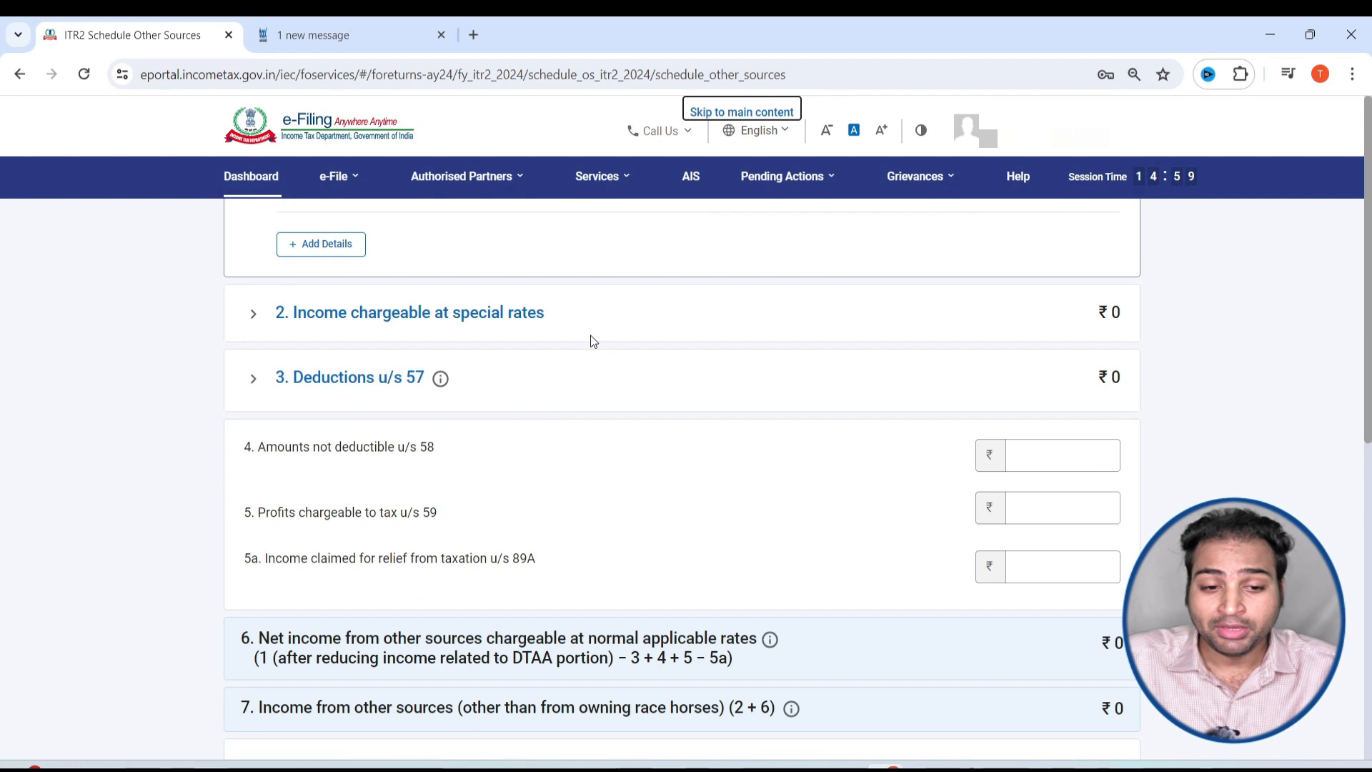
pyautogui.scroll(-5, 590, 336)
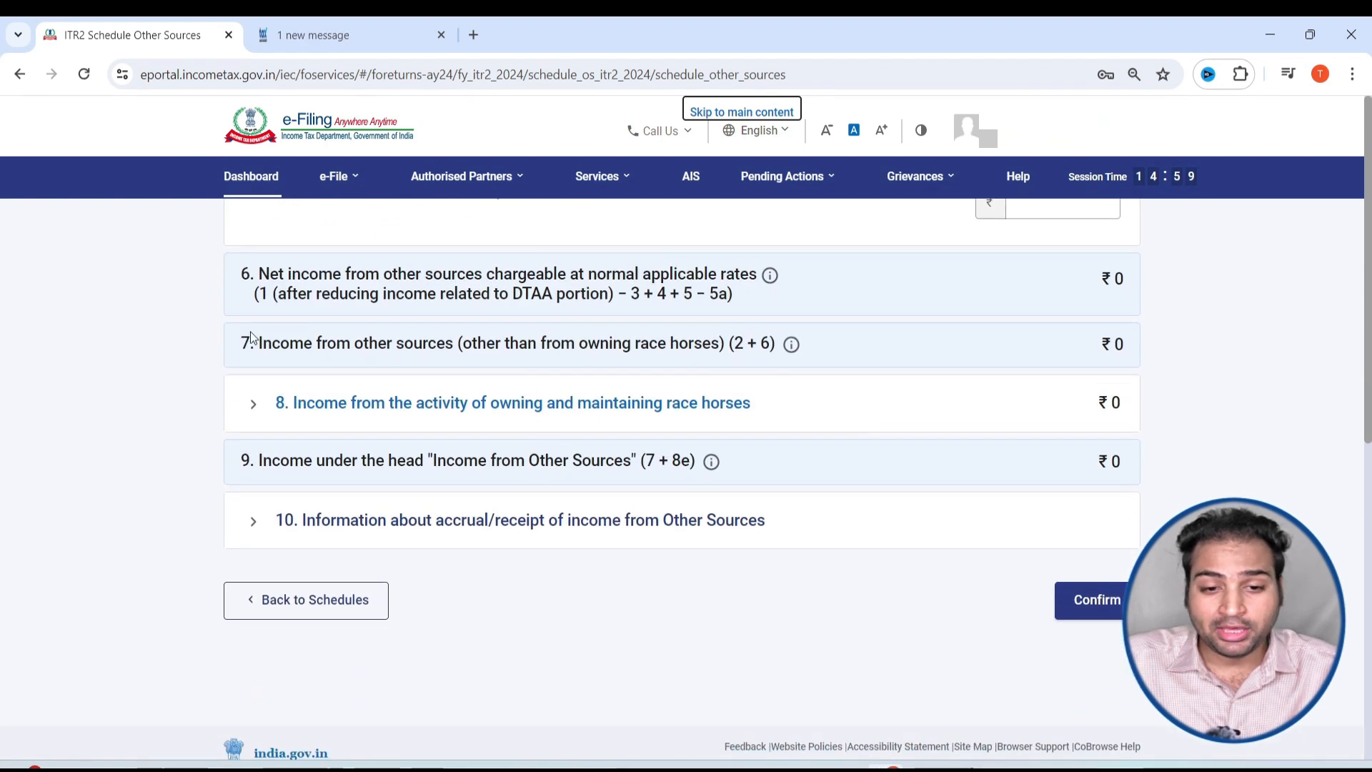
pyautogui.click(270, 400)
pyautogui.scroll(-1, 272, 404)
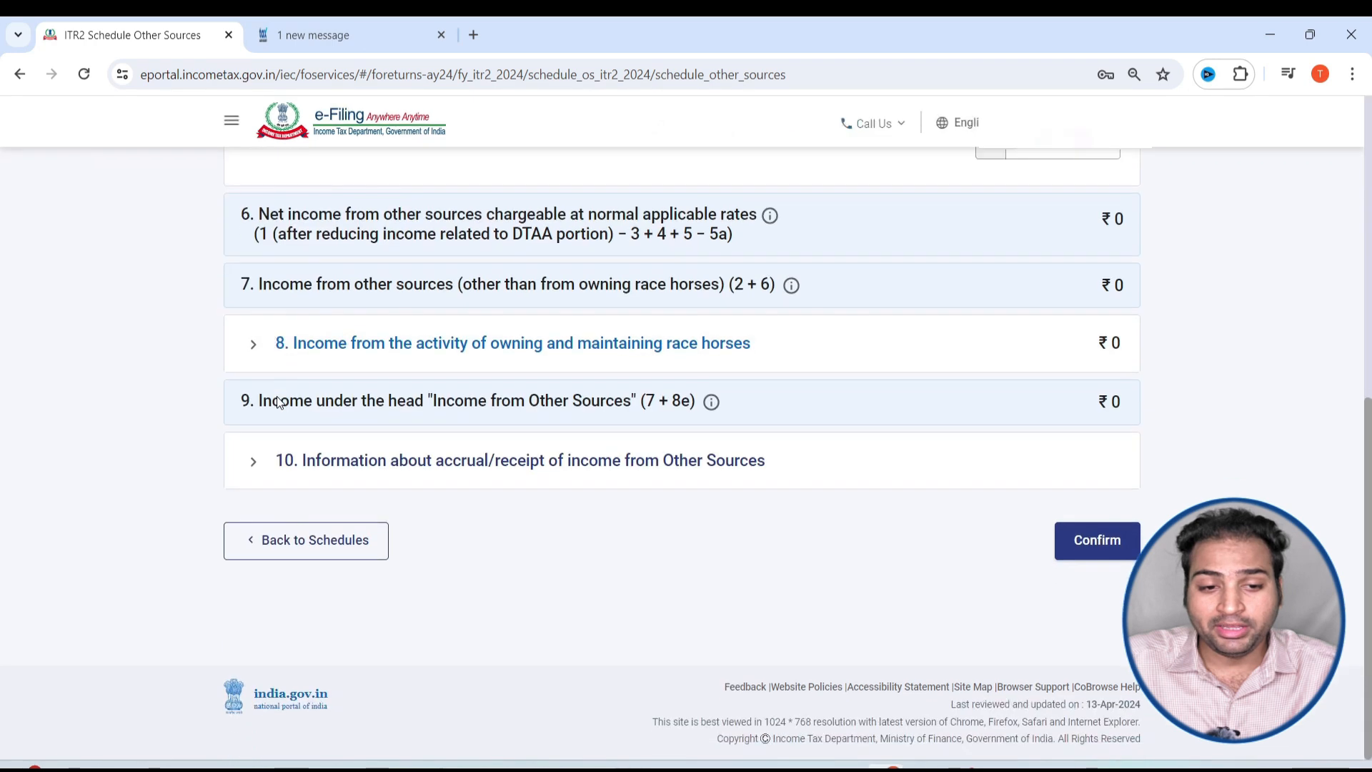
pyautogui.click(255, 350)
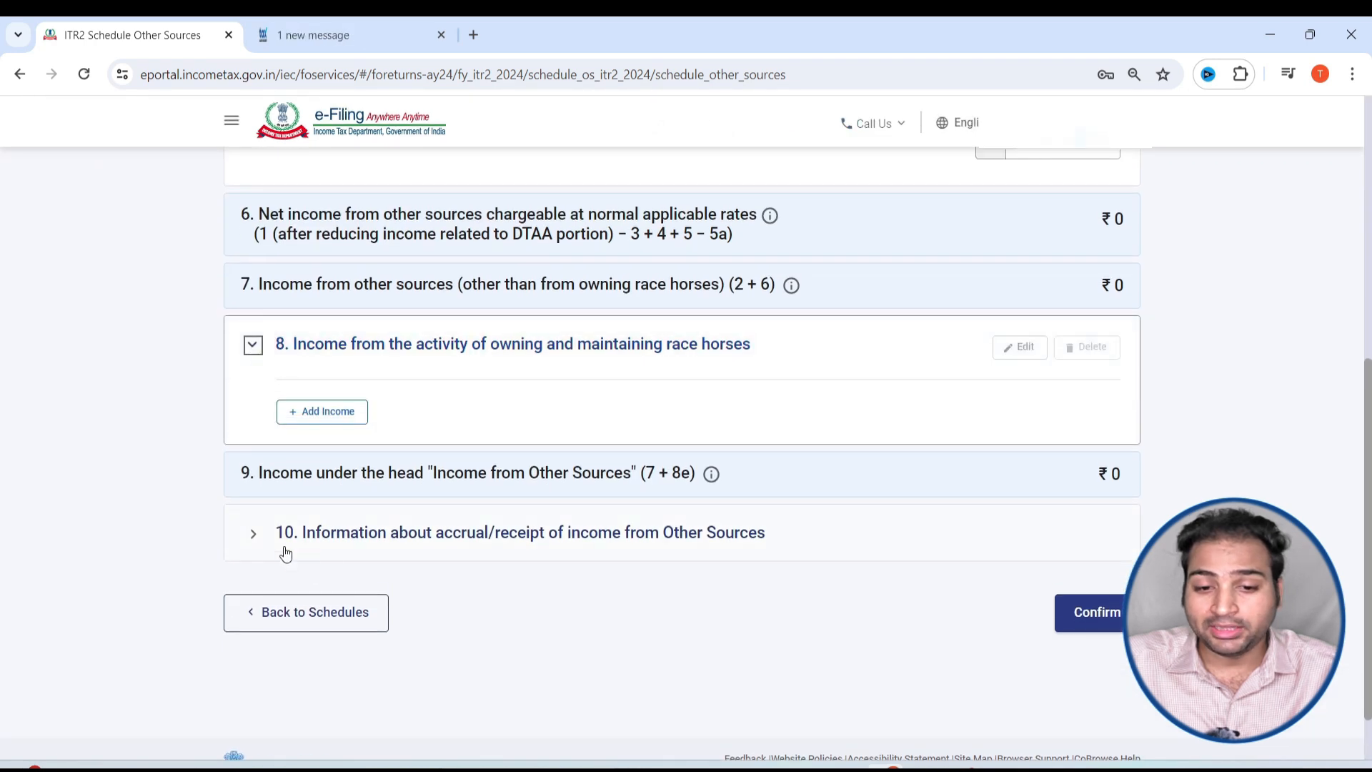
# Examine the period-wise accrual/receipt table in section 10 for lottery winnings, online games, dividend and retirement benefit income
pyautogui.click(248, 532)
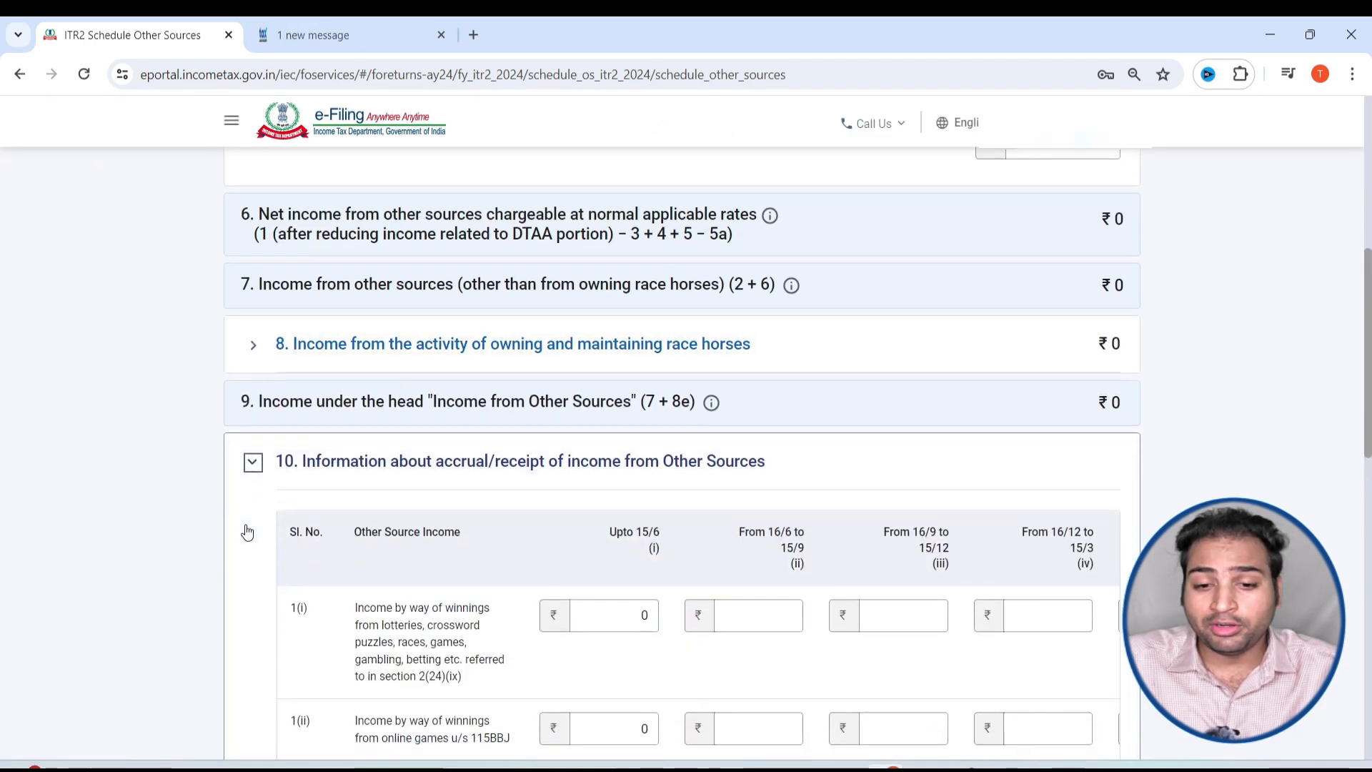
pyautogui.scroll(-1, 615, 404)
pyautogui.scroll(-3, 730, 389)
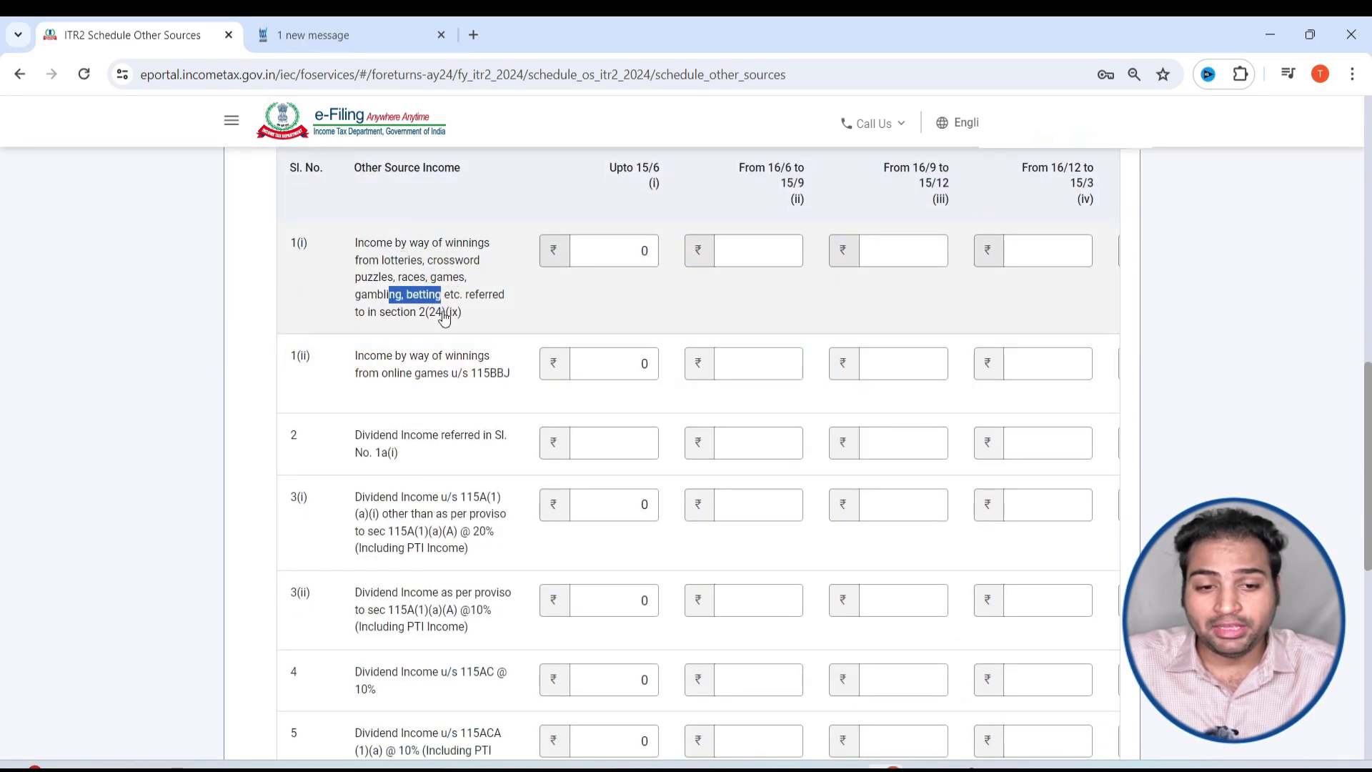
pyautogui.scroll(-2, 443, 316)
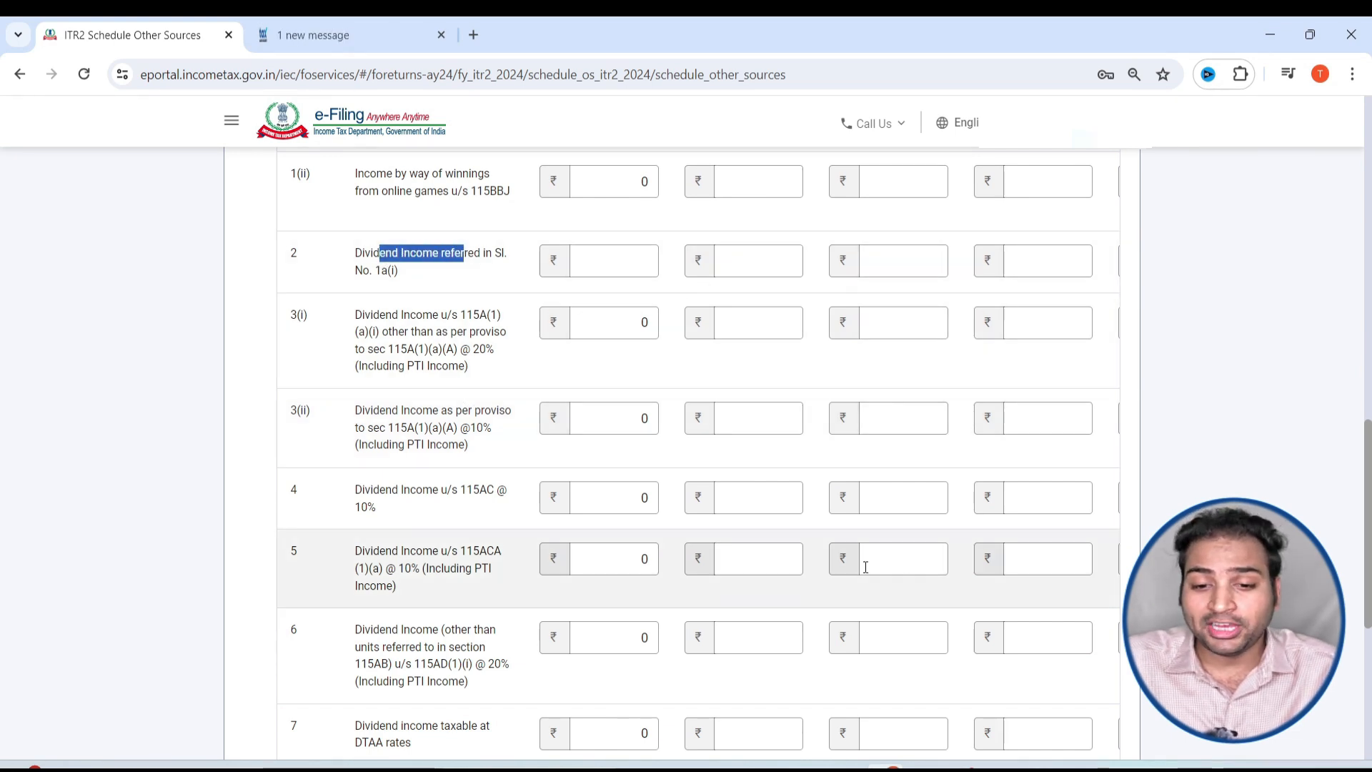
pyautogui.scroll(-3, 864, 566)
pyautogui.moveTo(727, 612); pyautogui.dragTo(636, 623)
pyautogui.scroll(1, 764, 555)
pyautogui.scroll(-10, 763, 554)
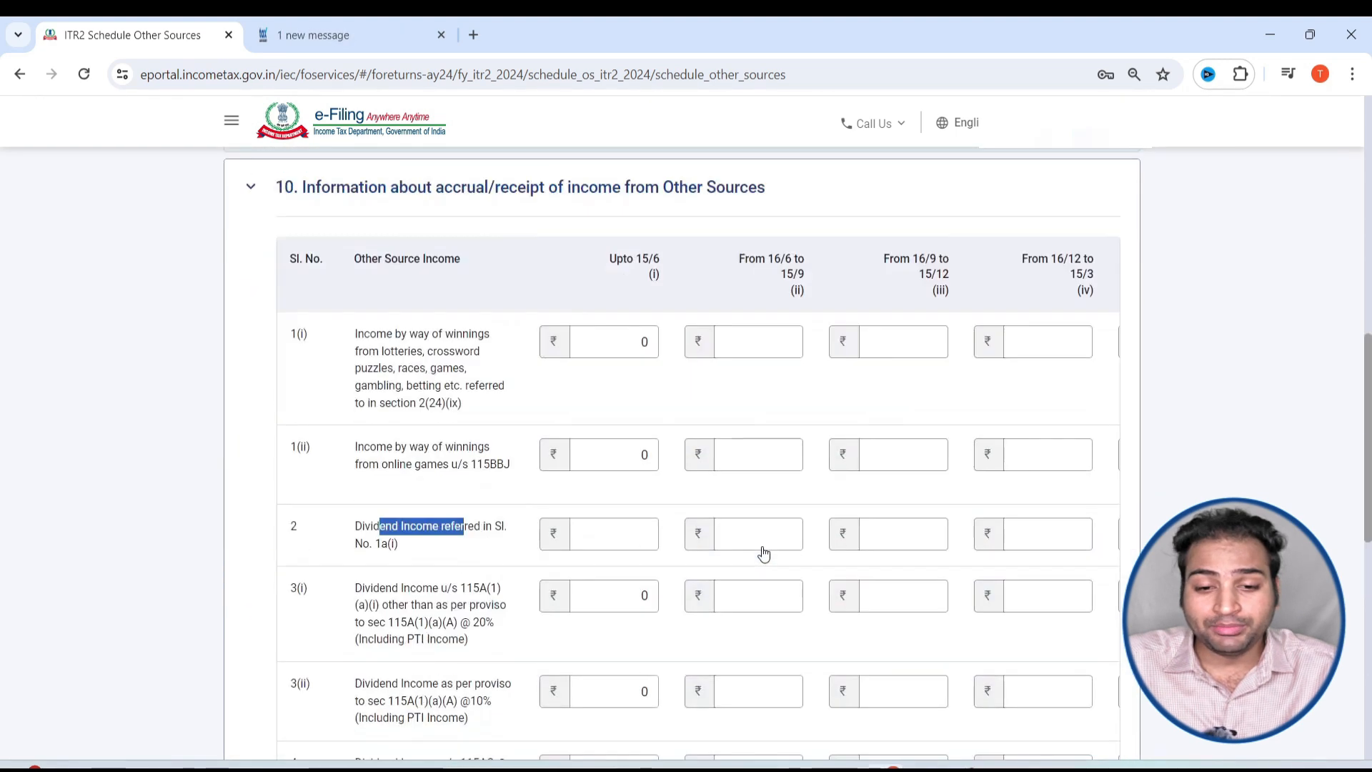
pyautogui.moveTo(383, 530); pyautogui.dragTo(467, 530)
pyautogui.scroll(5, 447, 485)
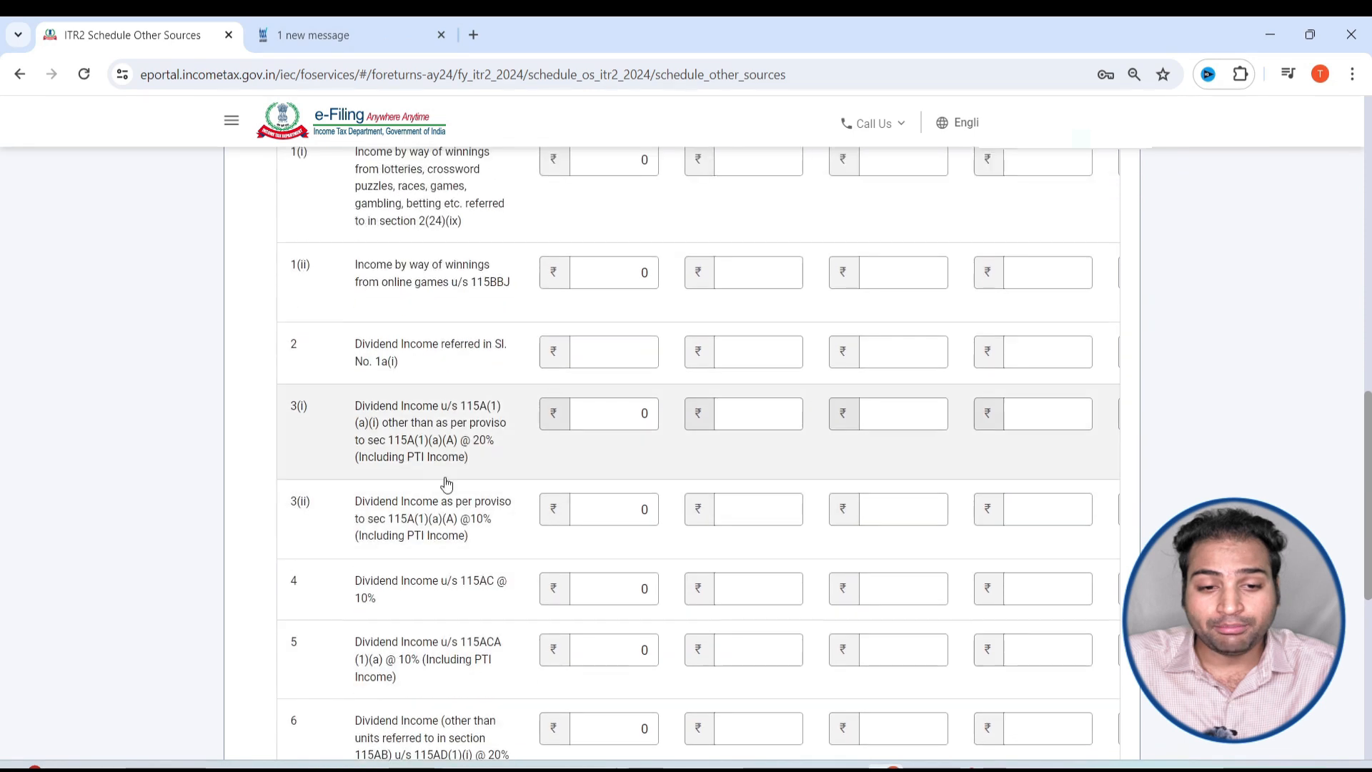
pyautogui.scroll(2, 446, 484)
pyautogui.moveTo(436, 357); pyautogui.dragTo(462, 356)
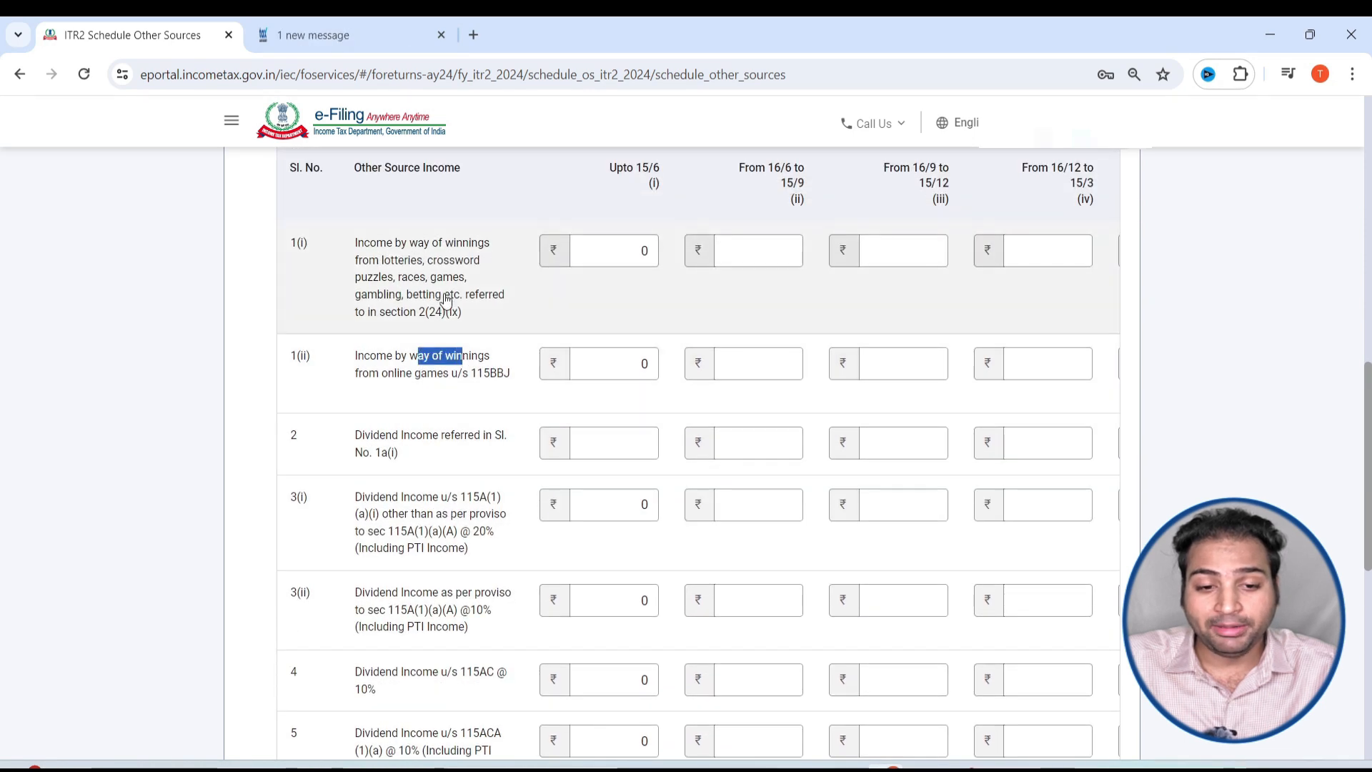
pyautogui.scroll(-4, 457, 321)
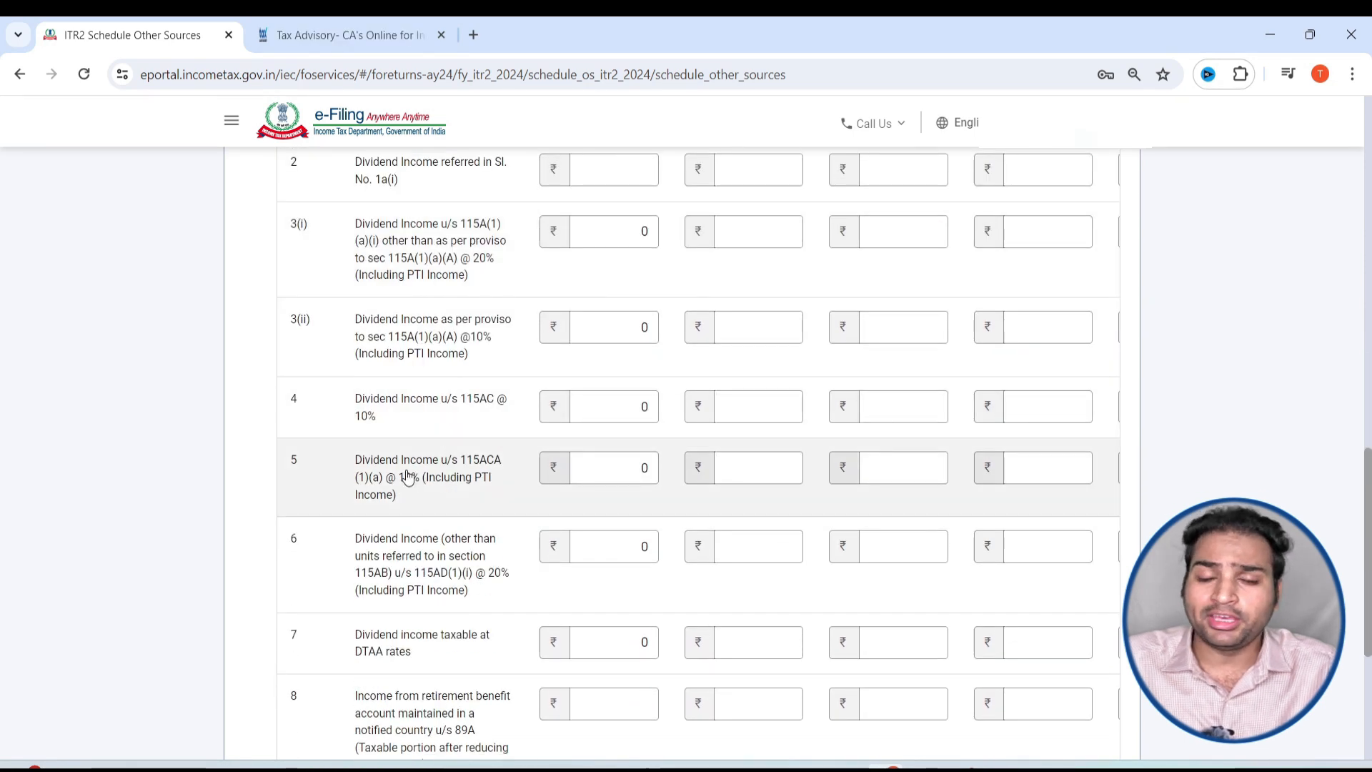
pyautogui.scroll(-5, 408, 477)
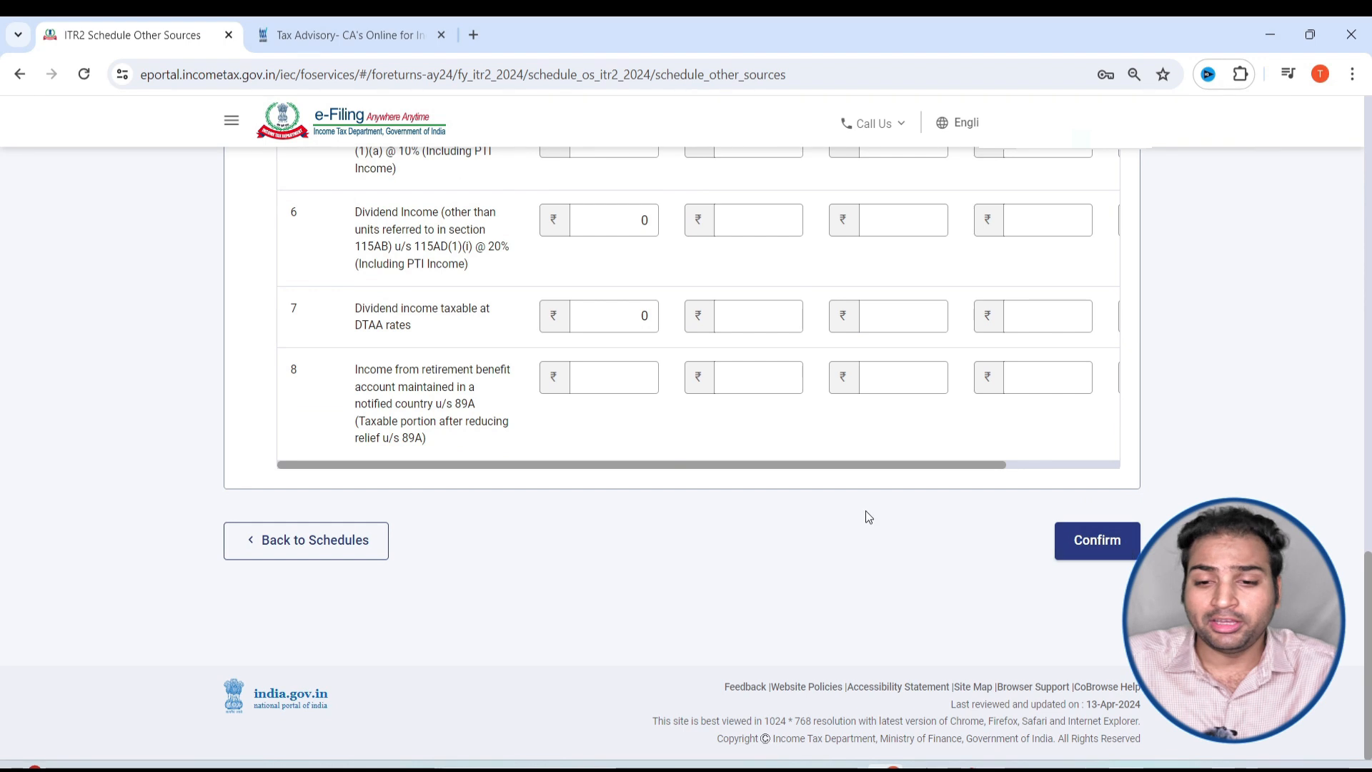
# Confirm Schedule Other Sources and open Schedule CYLA from the Schedules Summary
pyautogui.hscroll(3, 821, 475)
pyautogui.click(1096, 549)
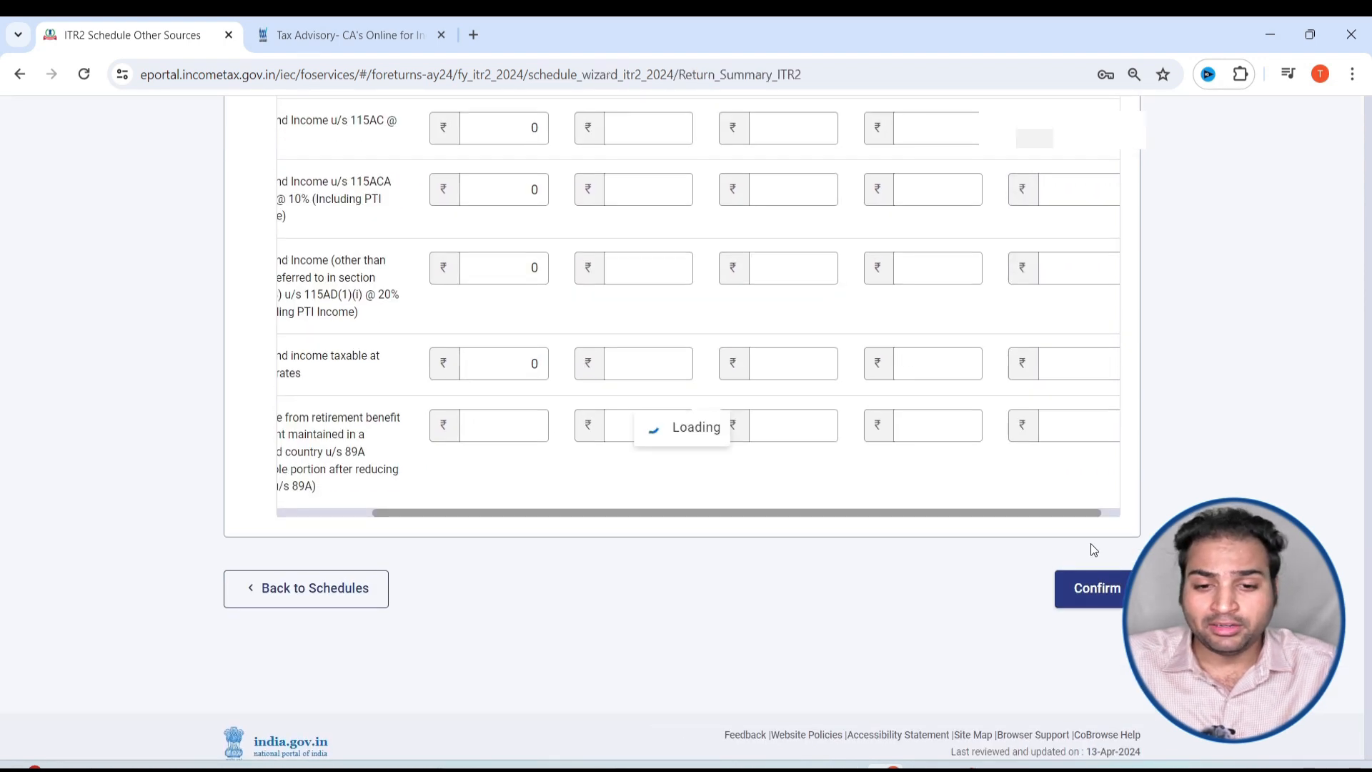
pyautogui.scroll(-10, 1090, 544)
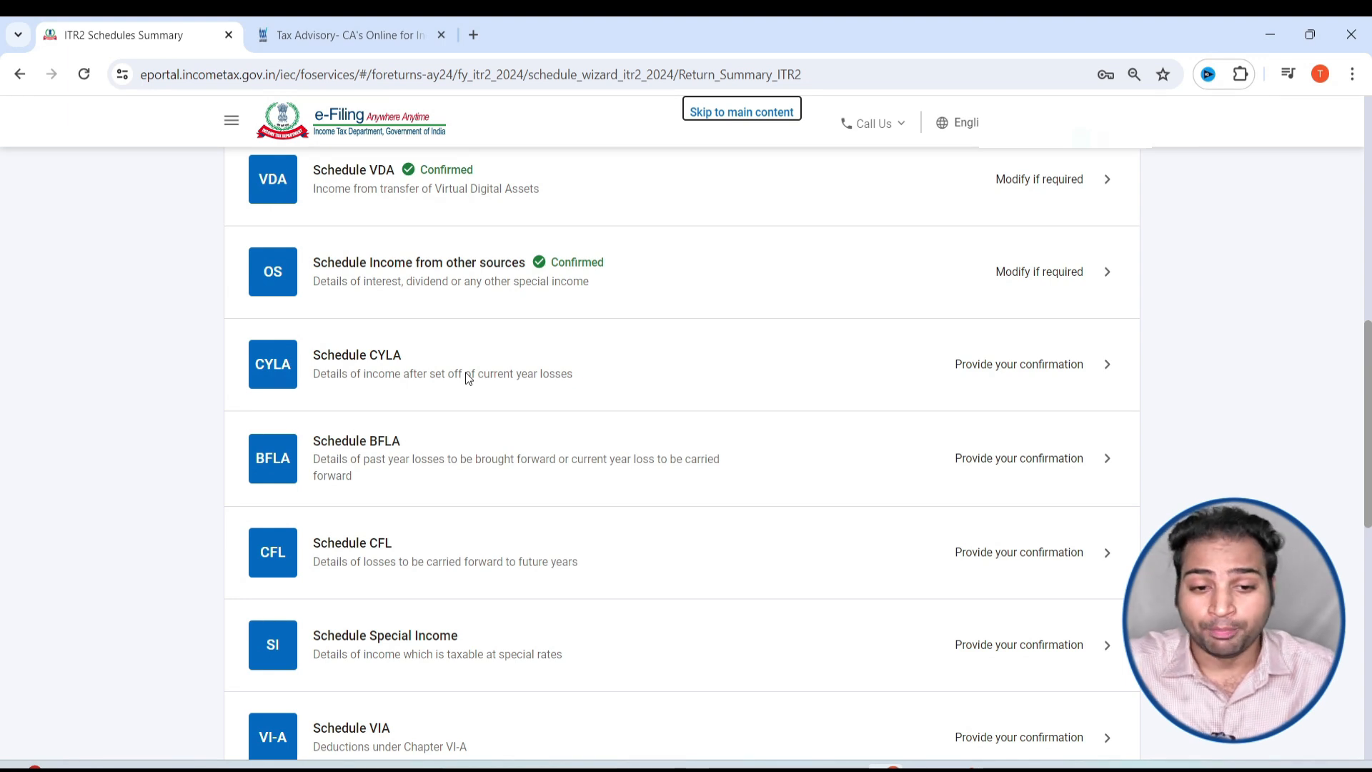
pyautogui.click(555, 355)
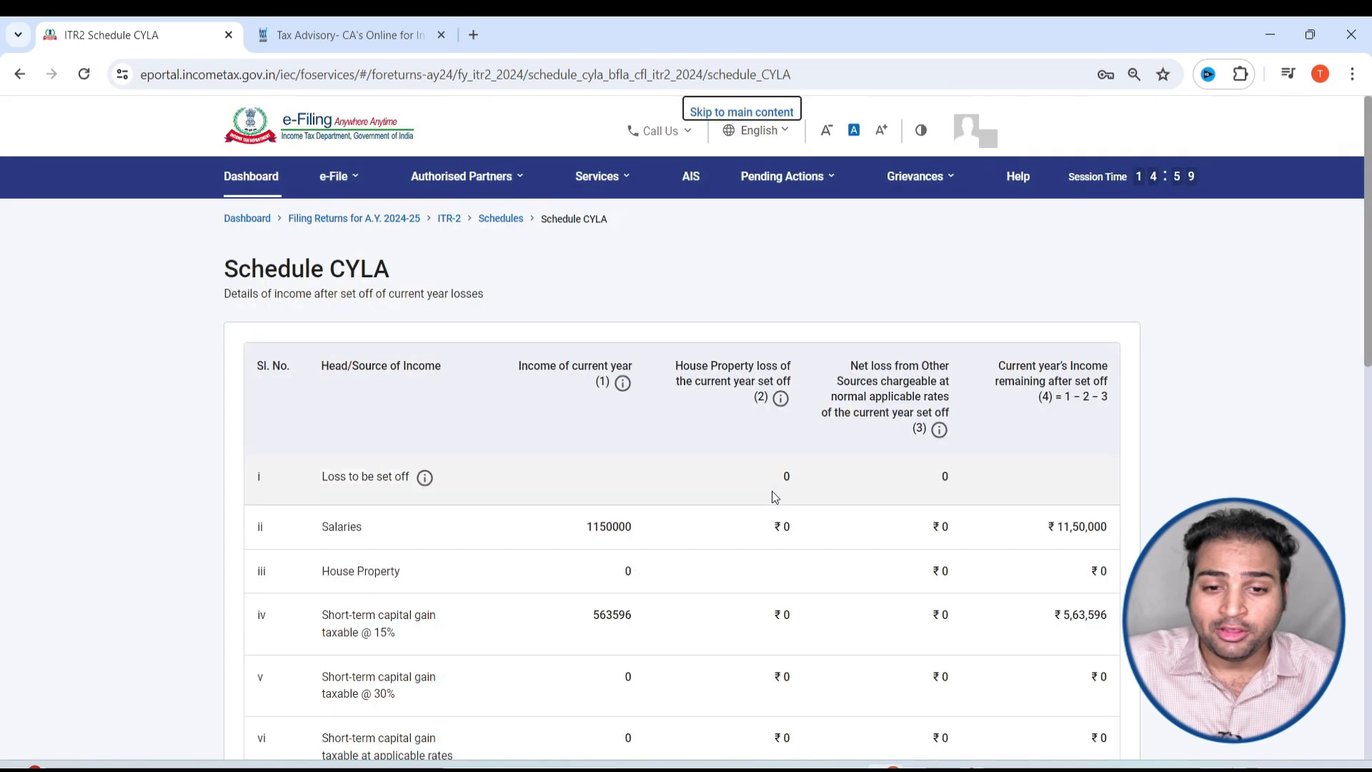
# Examine the Schedule CYLA table, comparing current-year income with income remaining after set-off for salaries, short-term and long-term capital gains
pyautogui.scroll(-12, 768, 492)
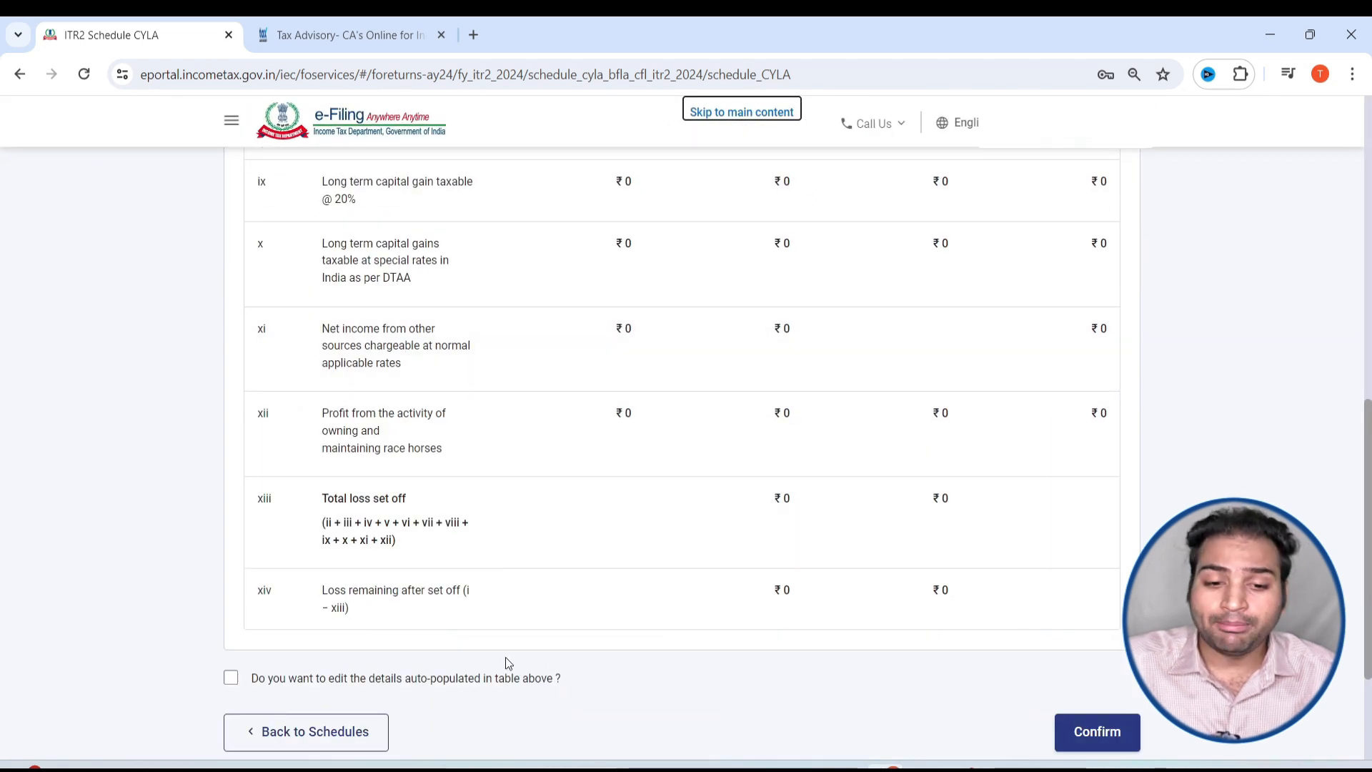
pyautogui.scroll(-3, 672, 565)
pyautogui.scroll(6, 675, 565)
pyautogui.scroll(7, 675, 566)
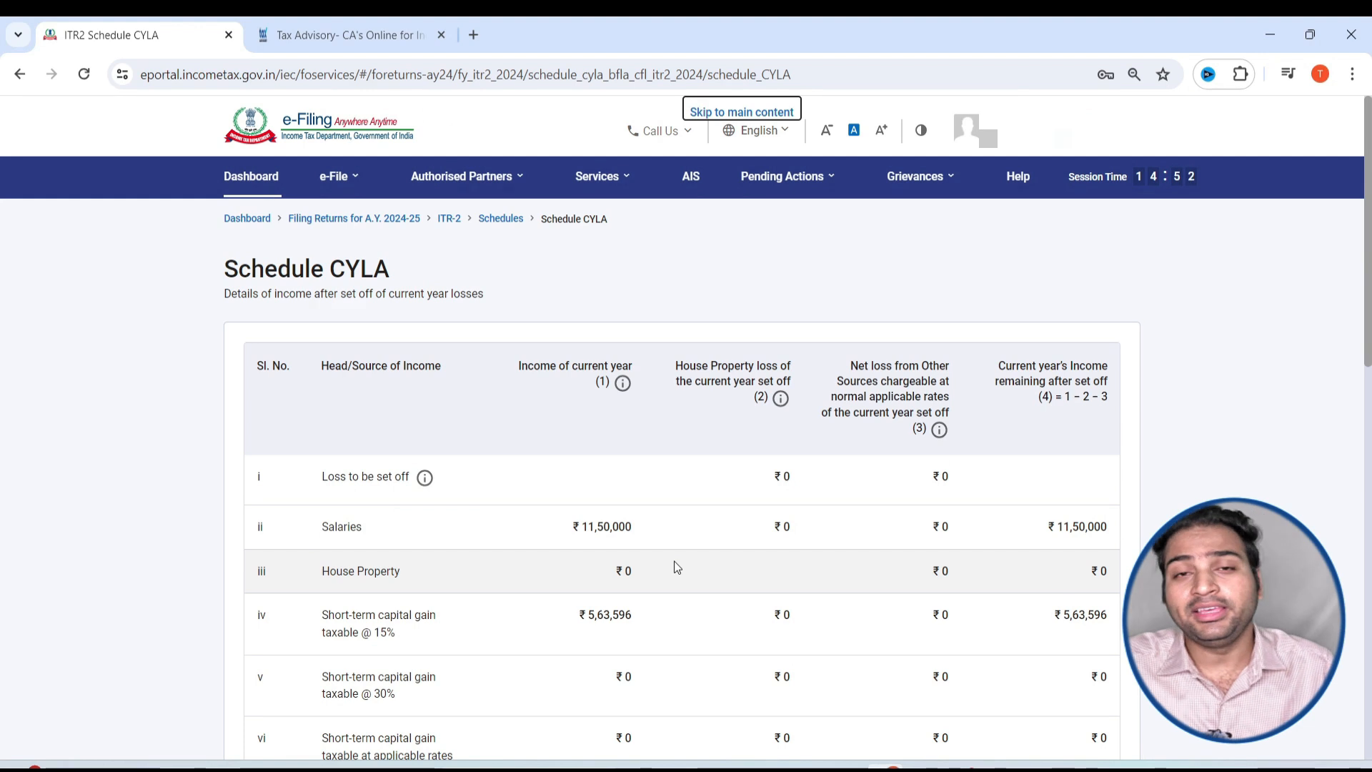
pyautogui.scroll(-4, 647, 559)
pyautogui.scroll(3, 1054, 451)
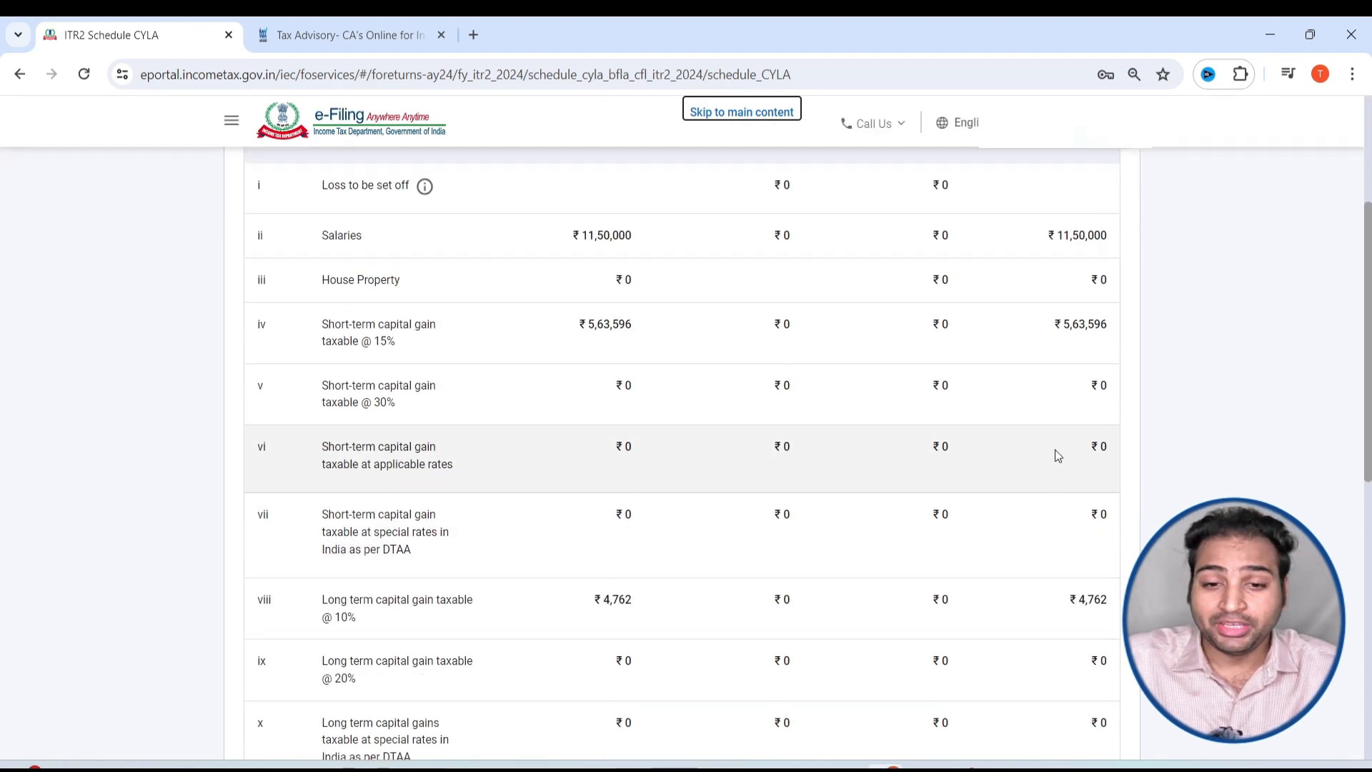
pyautogui.moveTo(637, 397); pyautogui.dragTo(547, 398)
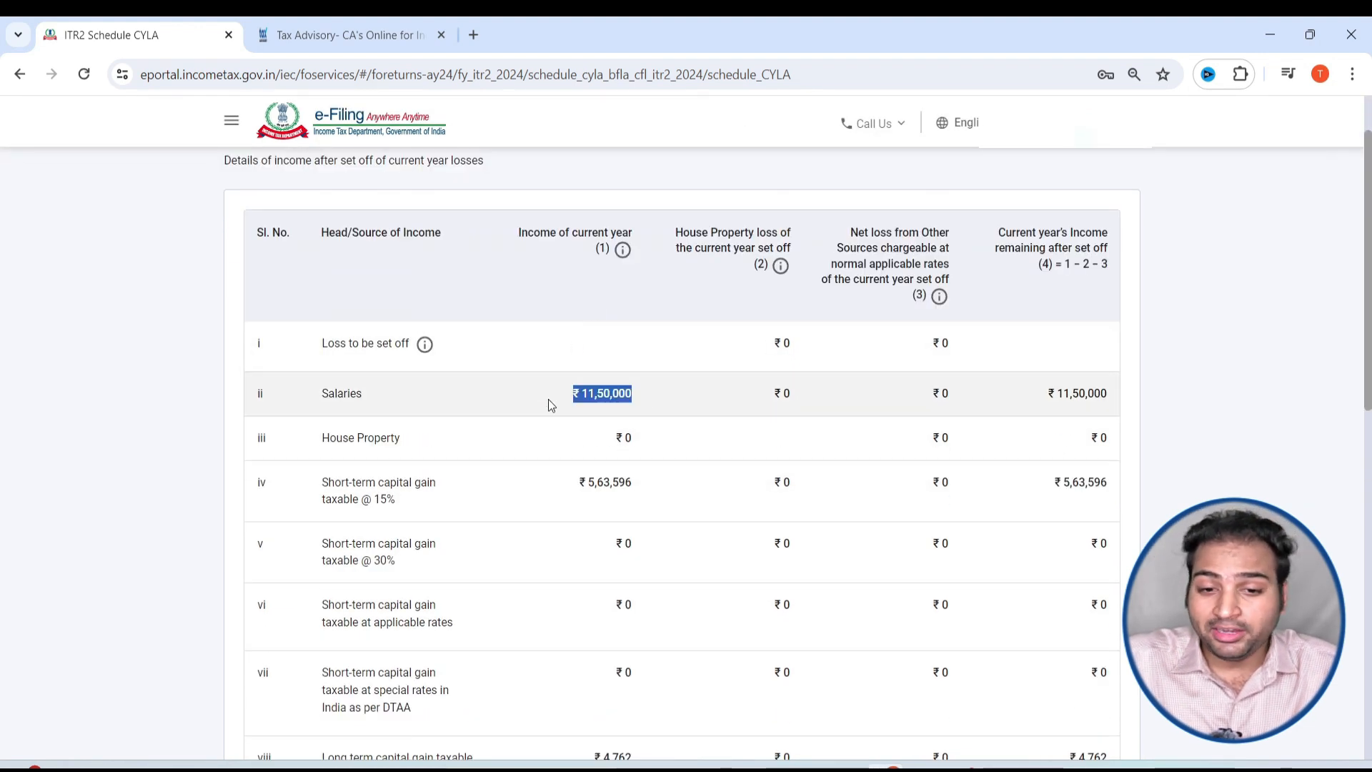
pyautogui.tripleClick(592, 492)
pyautogui.scroll(-5, 1016, 493)
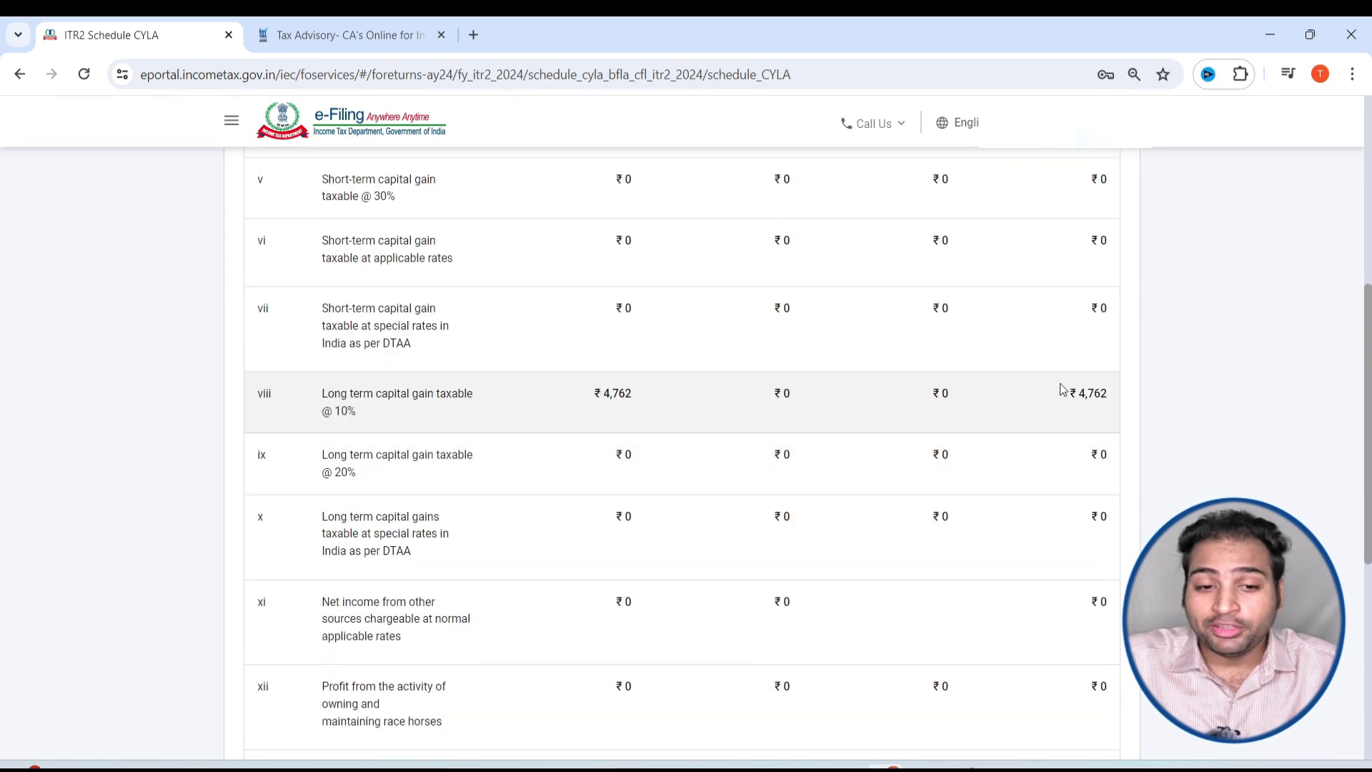
# Check the row for long-term capital gain taxable at 10% in Schedule CYLA and confirm the schedule
pyautogui.moveTo(485, 399); pyautogui.dragTo(392, 397)
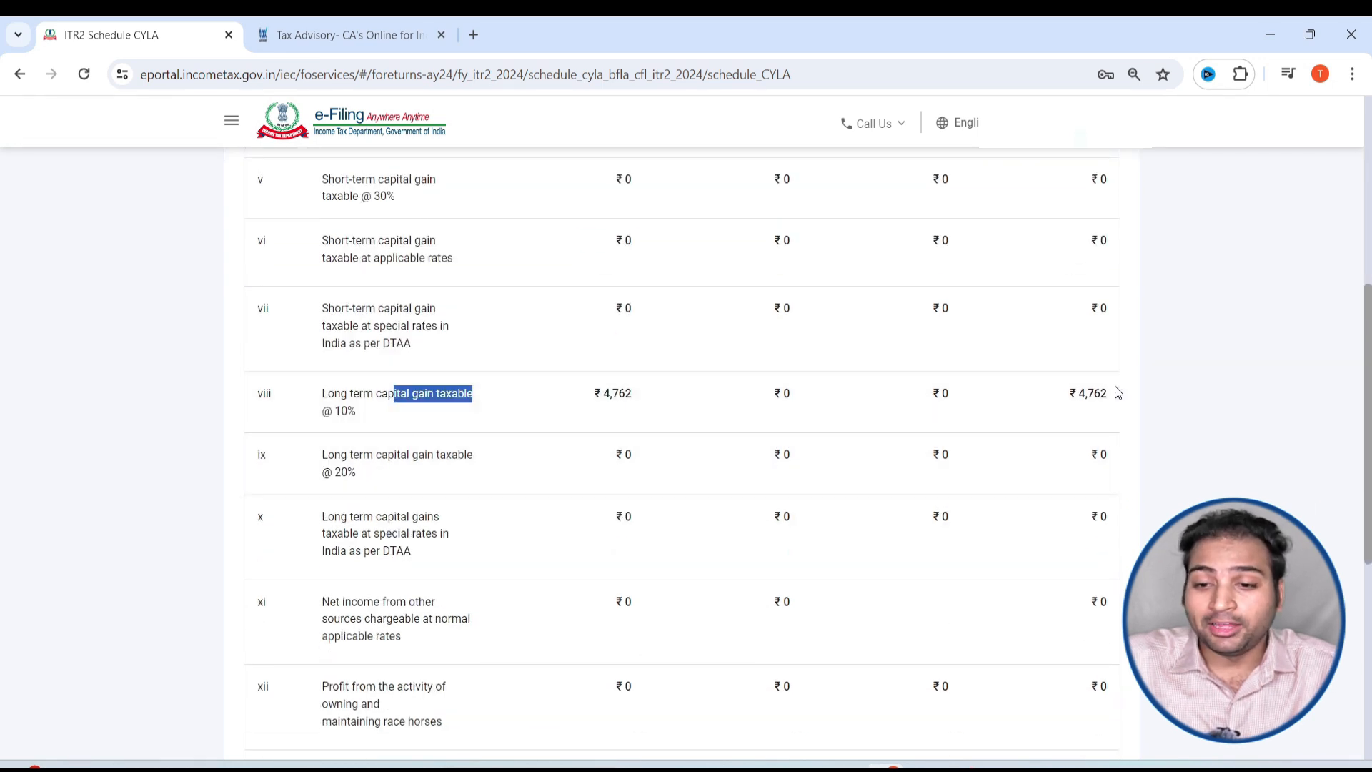
pyautogui.click(1035, 392)
pyautogui.moveTo(1123, 407); pyautogui.dragTo(1019, 404)
pyautogui.scroll(-3, 1026, 443)
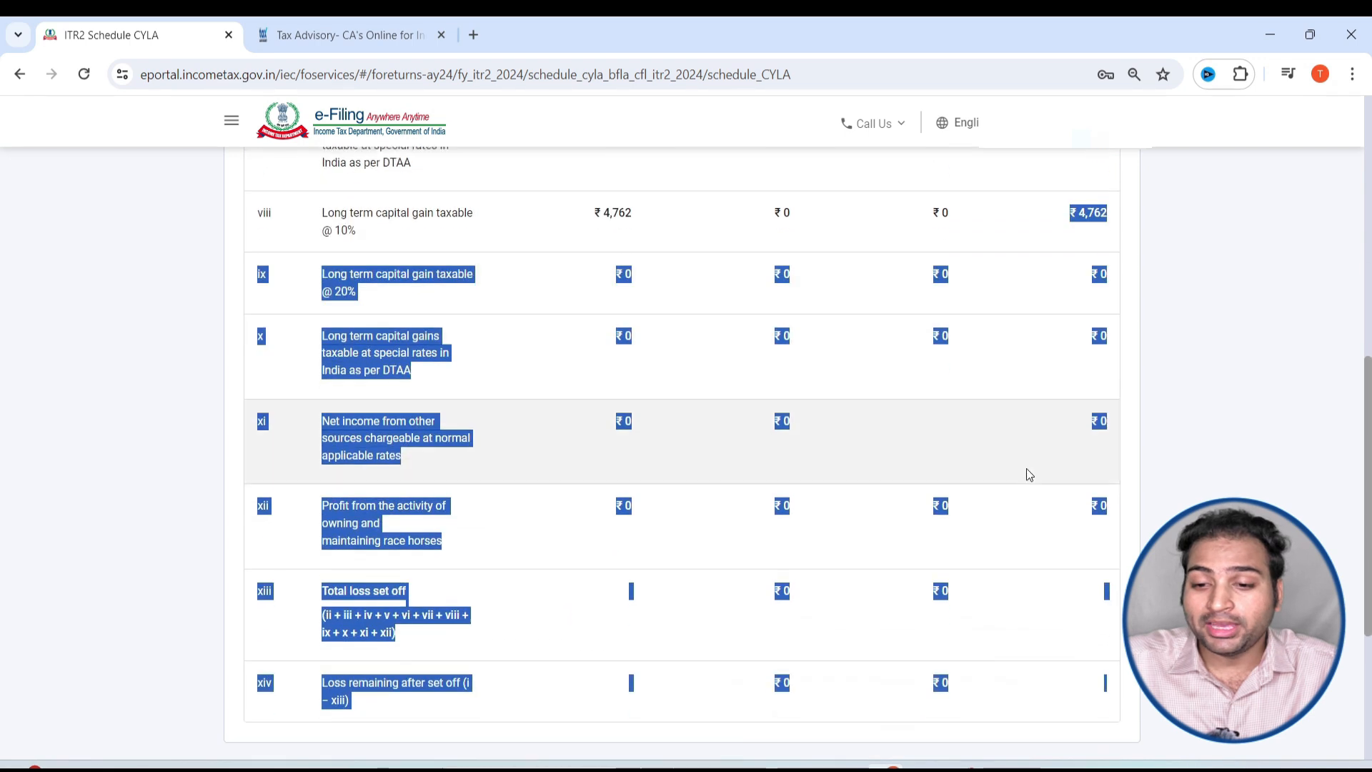
pyautogui.scroll(-2, 1072, 493)
pyautogui.click(949, 511)
pyautogui.scroll(-2, 949, 508)
pyautogui.click(1114, 542)
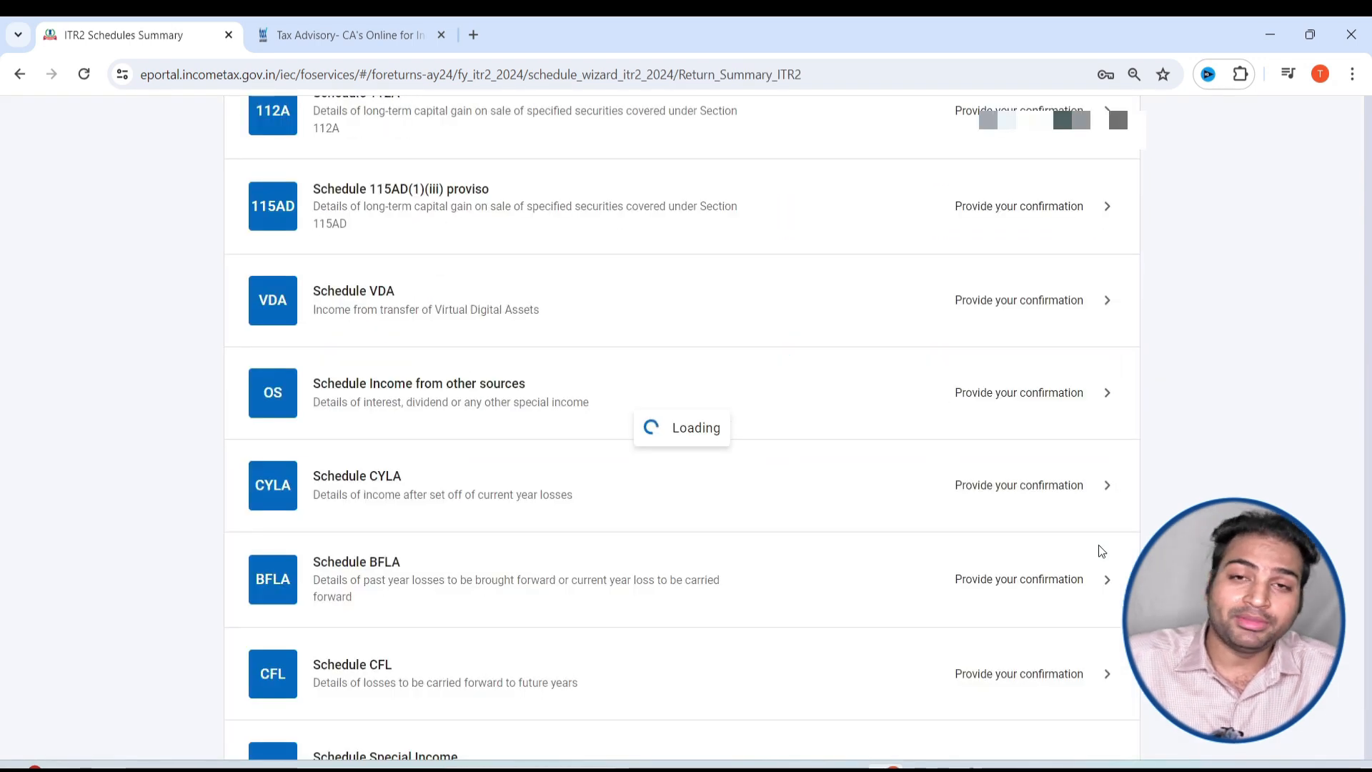
# Open Schedule BFLA, review the brought-forward loss set-off table, and confirm the schedule, continuing past the section 234C interest notice
pyautogui.scroll(-10, 930, 634)
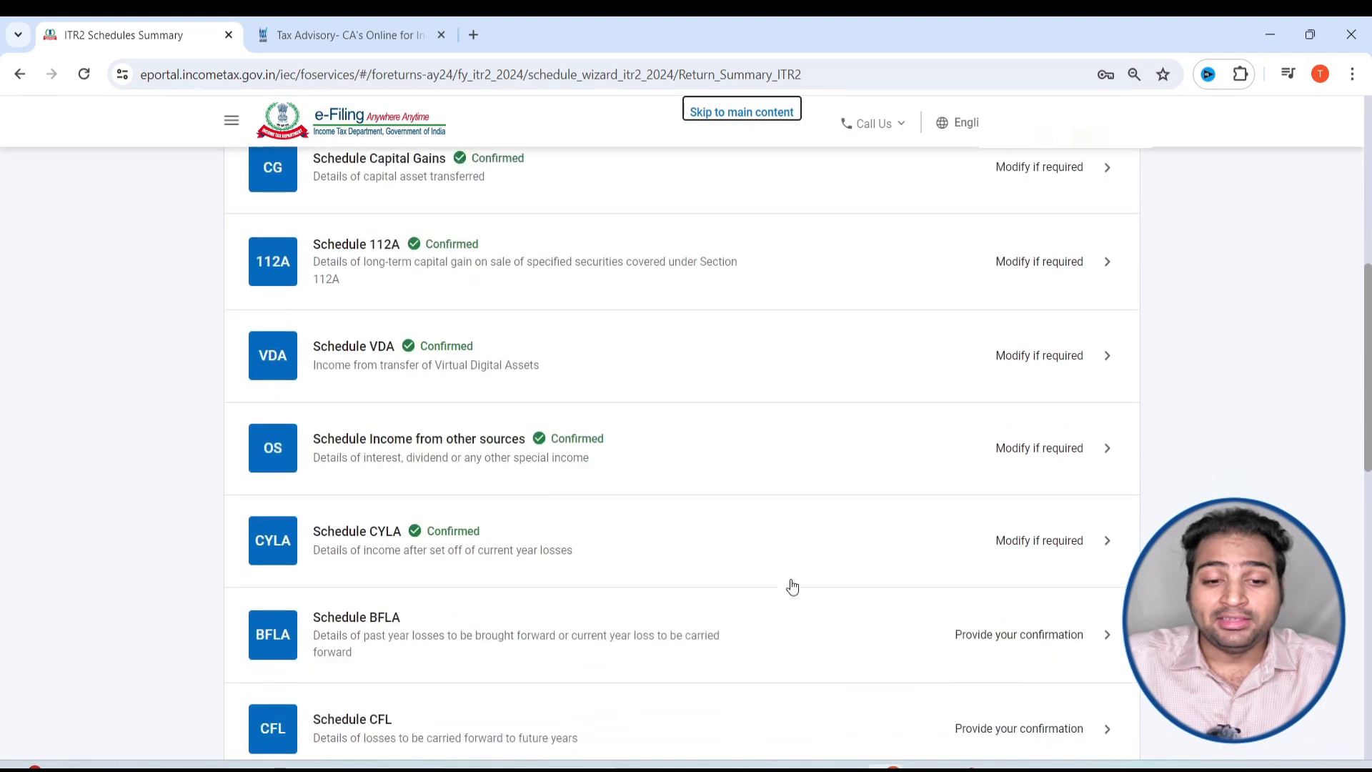
pyautogui.click(530, 514)
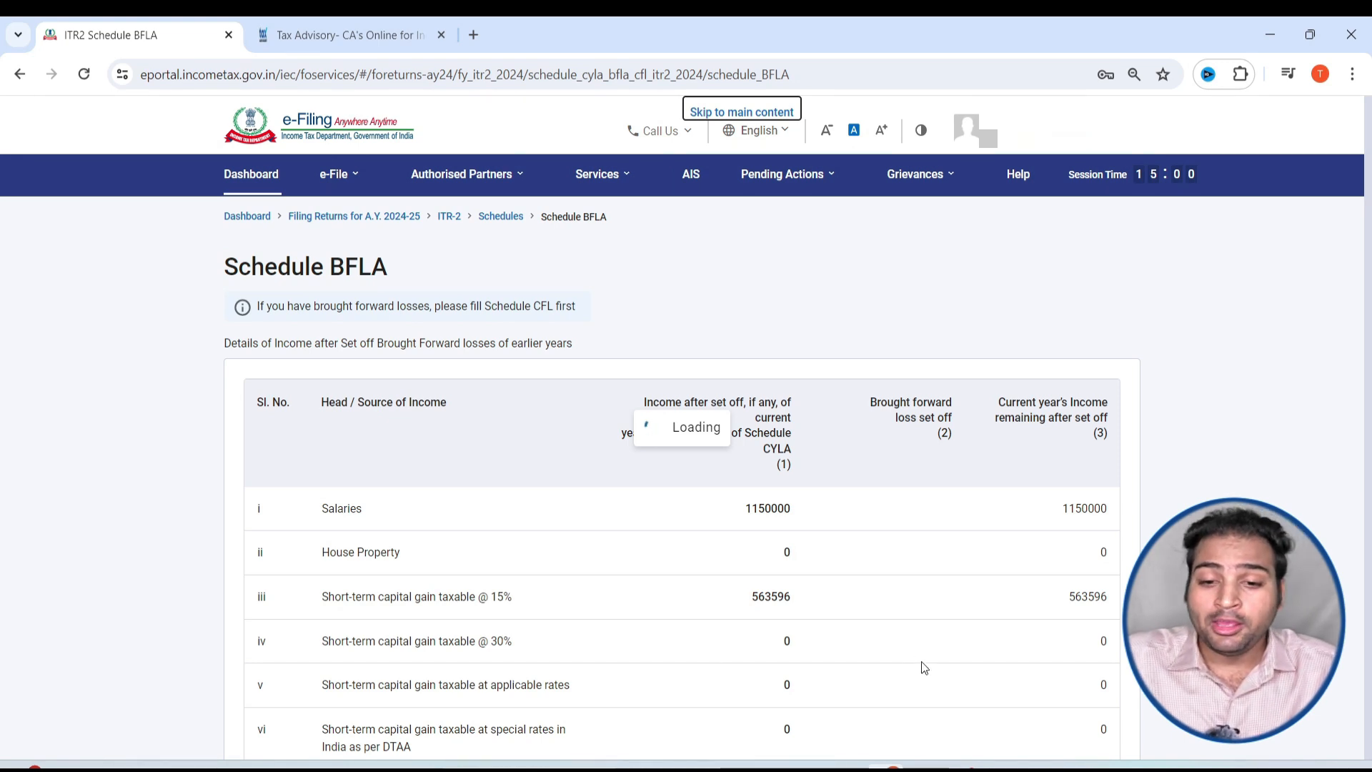
pyautogui.scroll(-8, 911, 613)
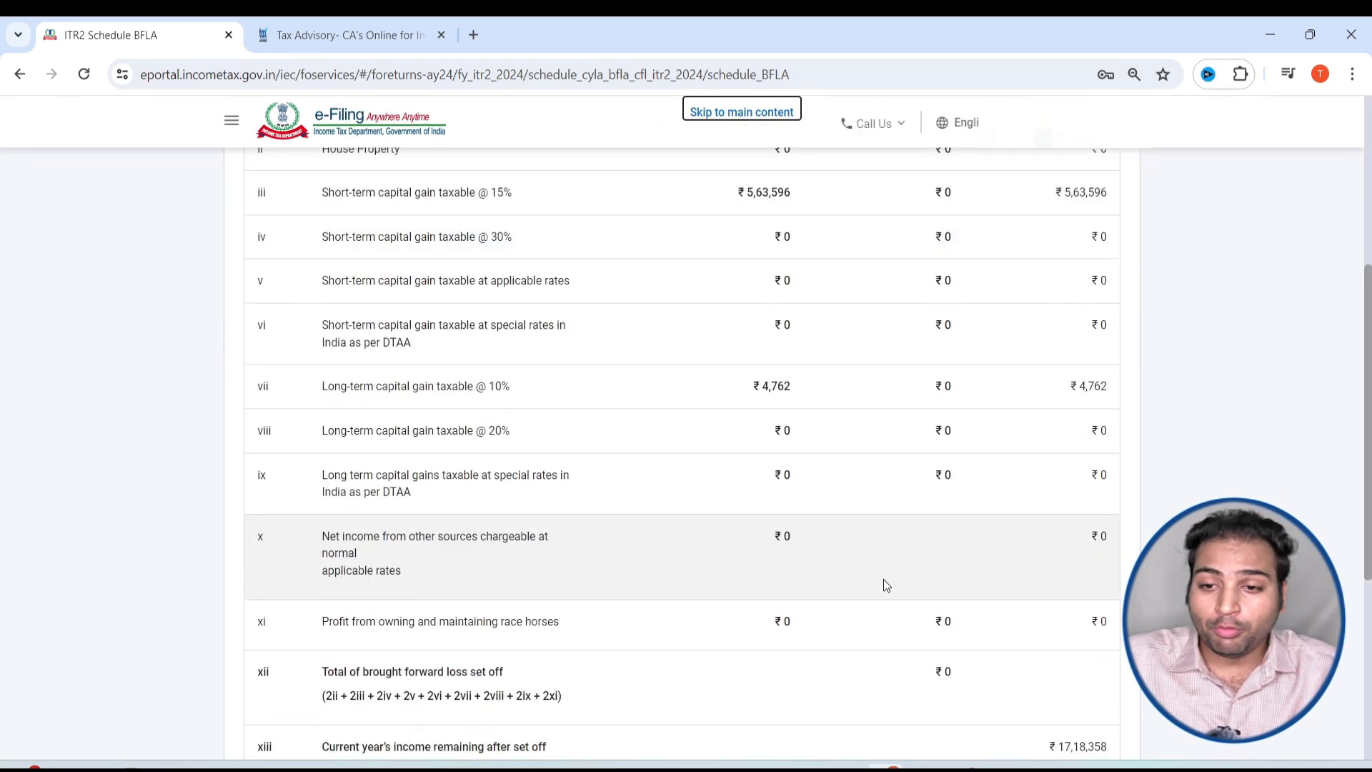
pyautogui.scroll(-1, 813, 537)
pyautogui.scroll(7, 738, 537)
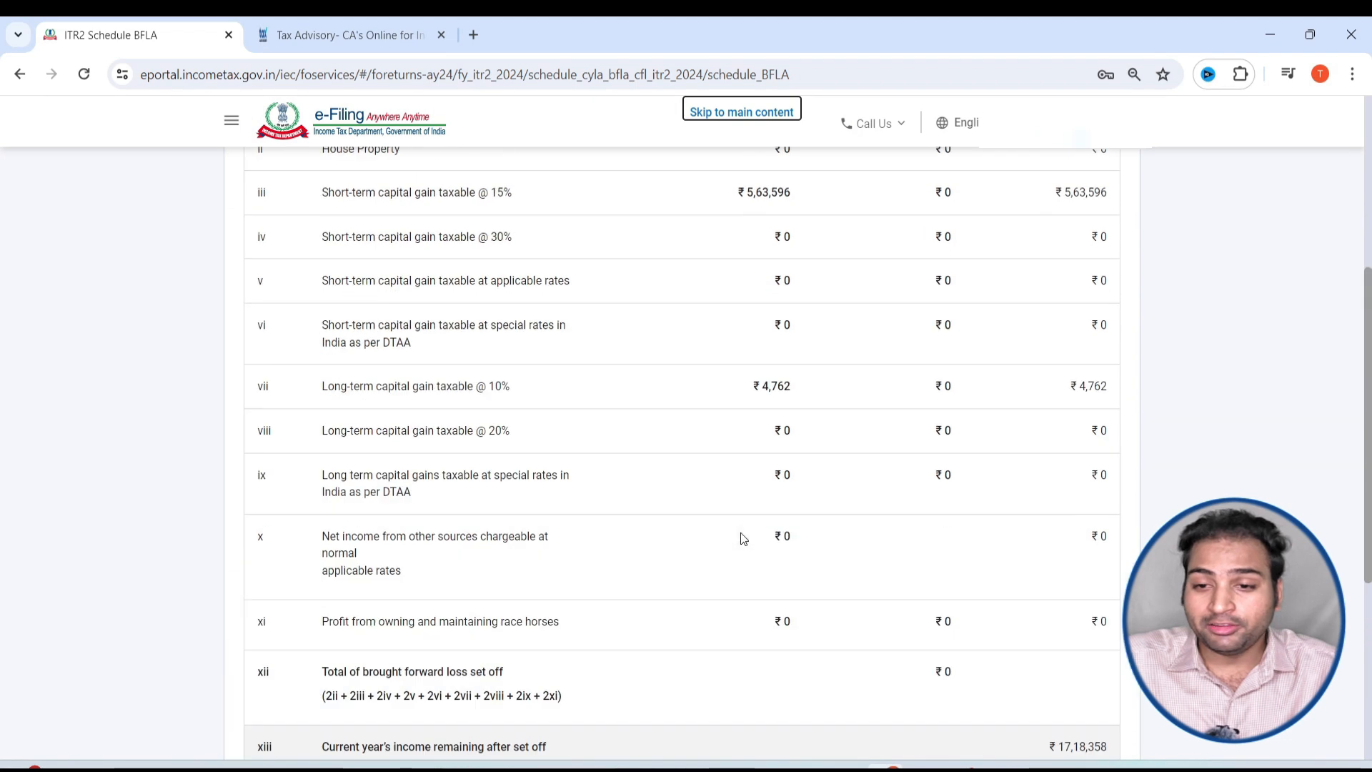
pyautogui.scroll(-7, 971, 494)
pyautogui.click(1081, 645)
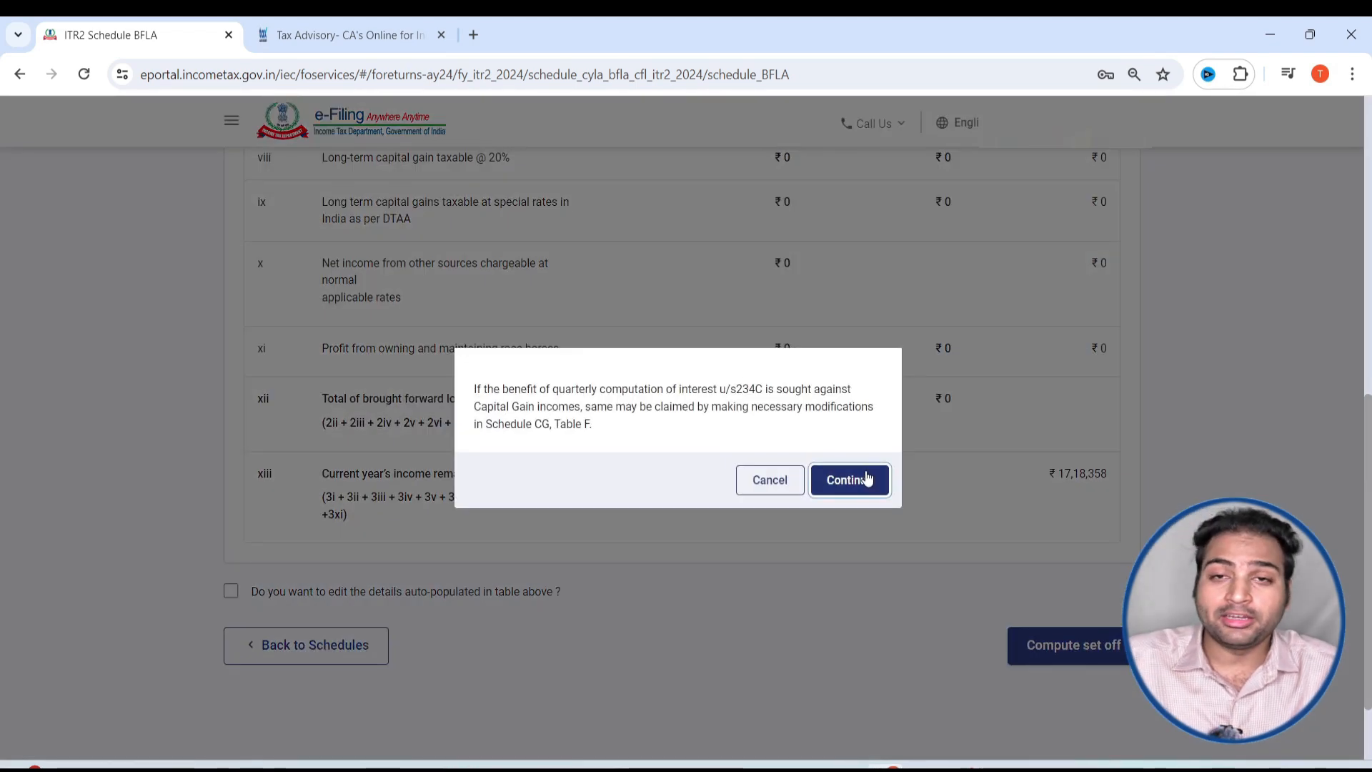
pyautogui.click(868, 477)
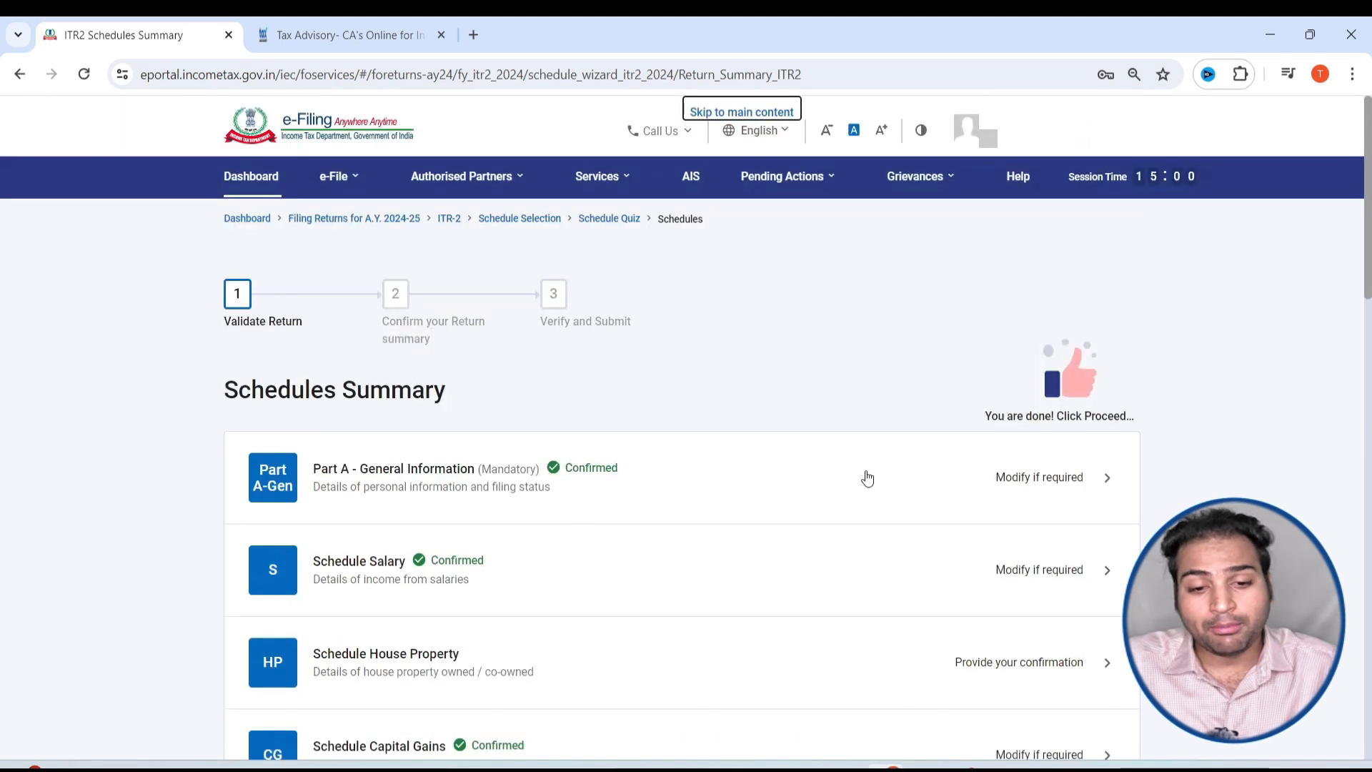
# Open Schedule VI-A from the Schedules Summary and confirm it without adding any deductions
pyautogui.scroll(-4, 722, 496)
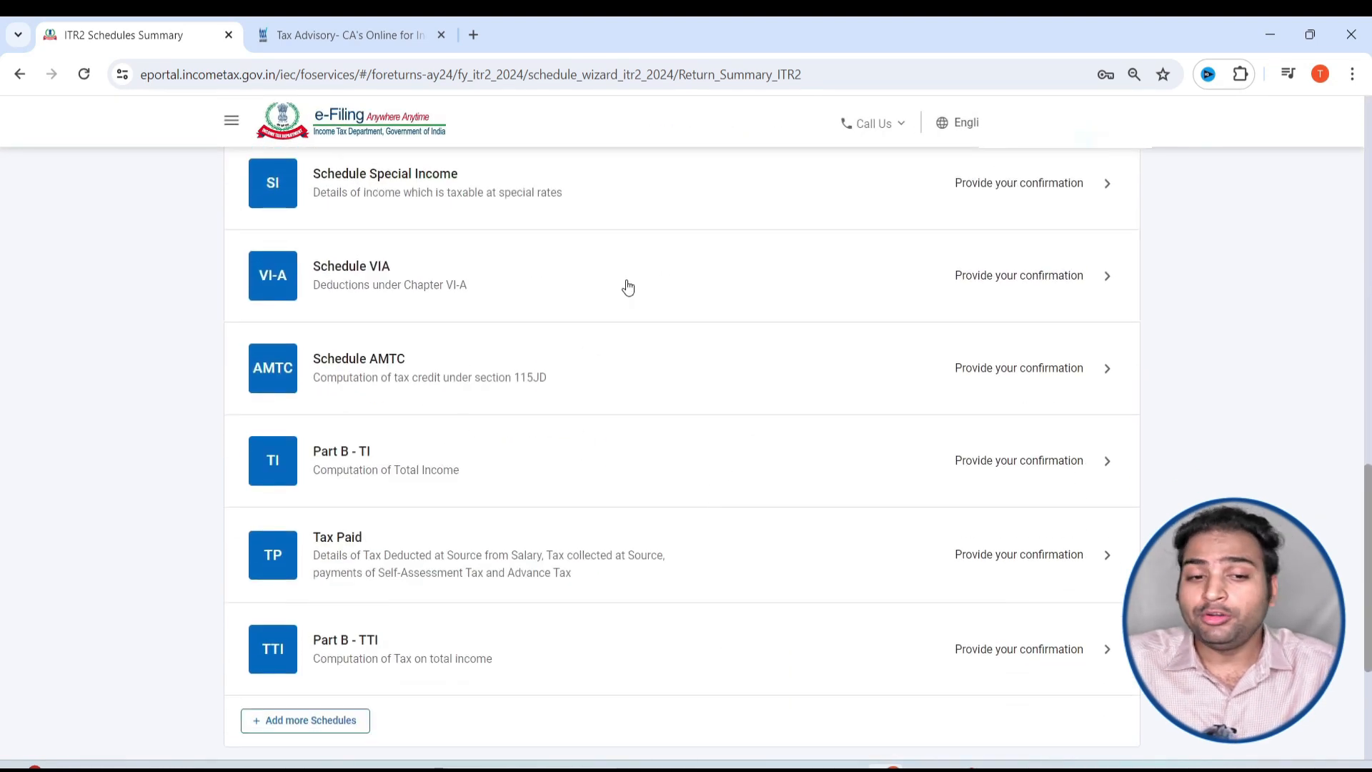
pyautogui.click(627, 289)
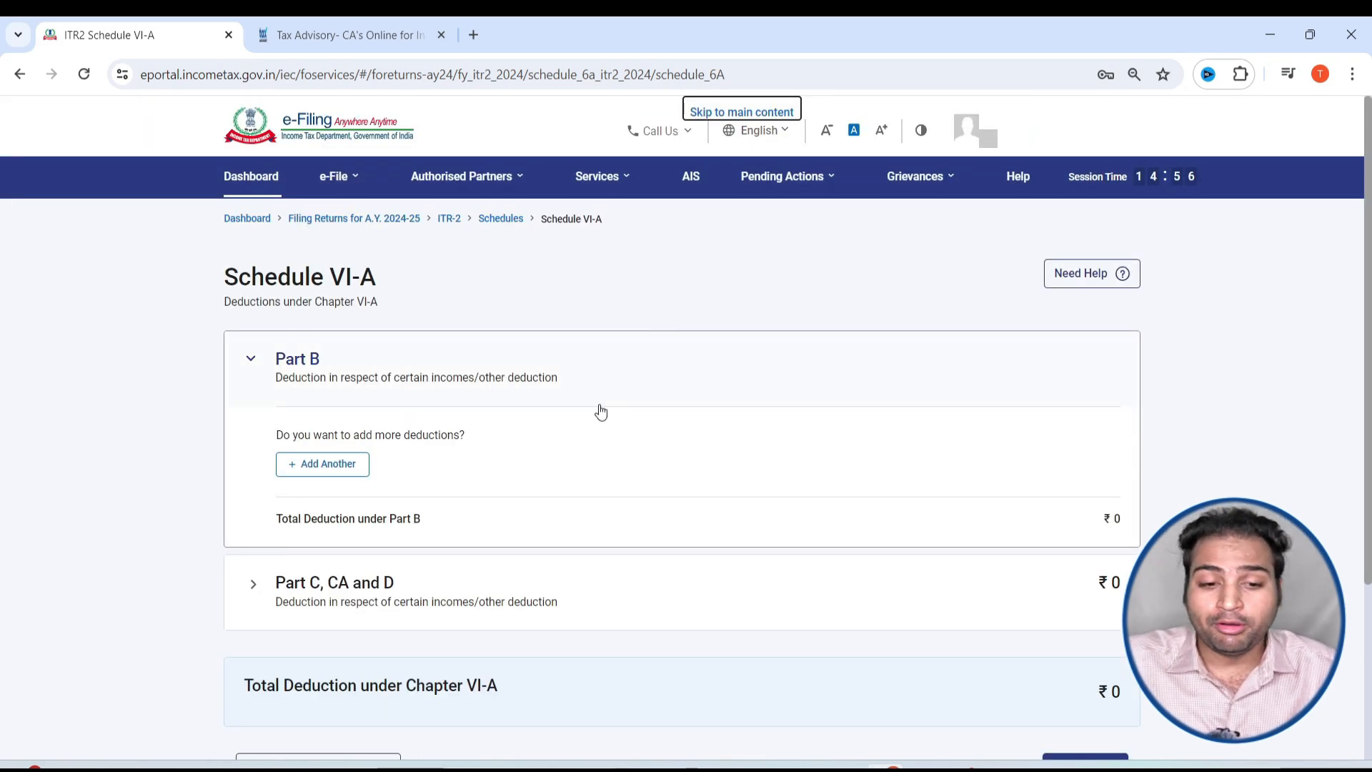
pyautogui.scroll(-2, 600, 410)
pyautogui.click(1066, 651)
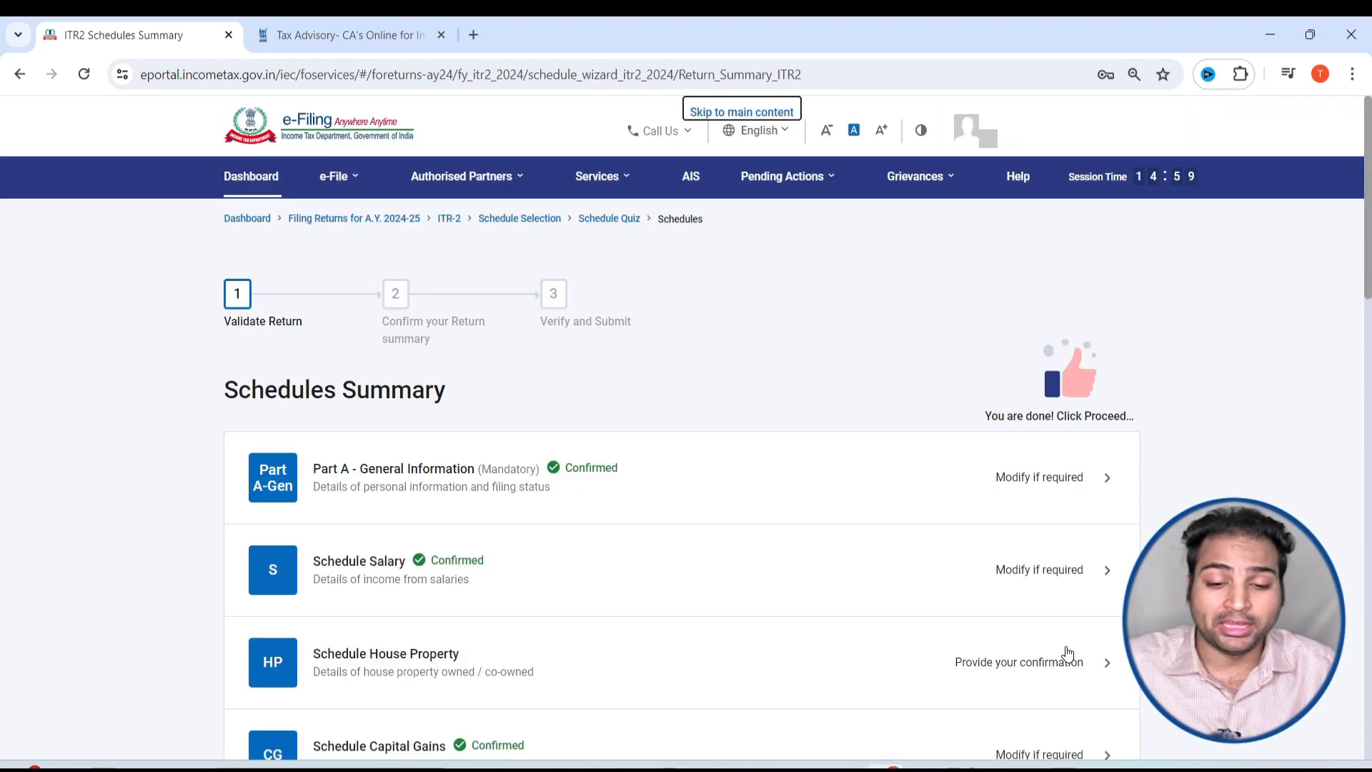
# Open Part B - TI, review the computation of total income including the special-rate income, and confirm it
pyautogui.scroll(-15, 946, 729)
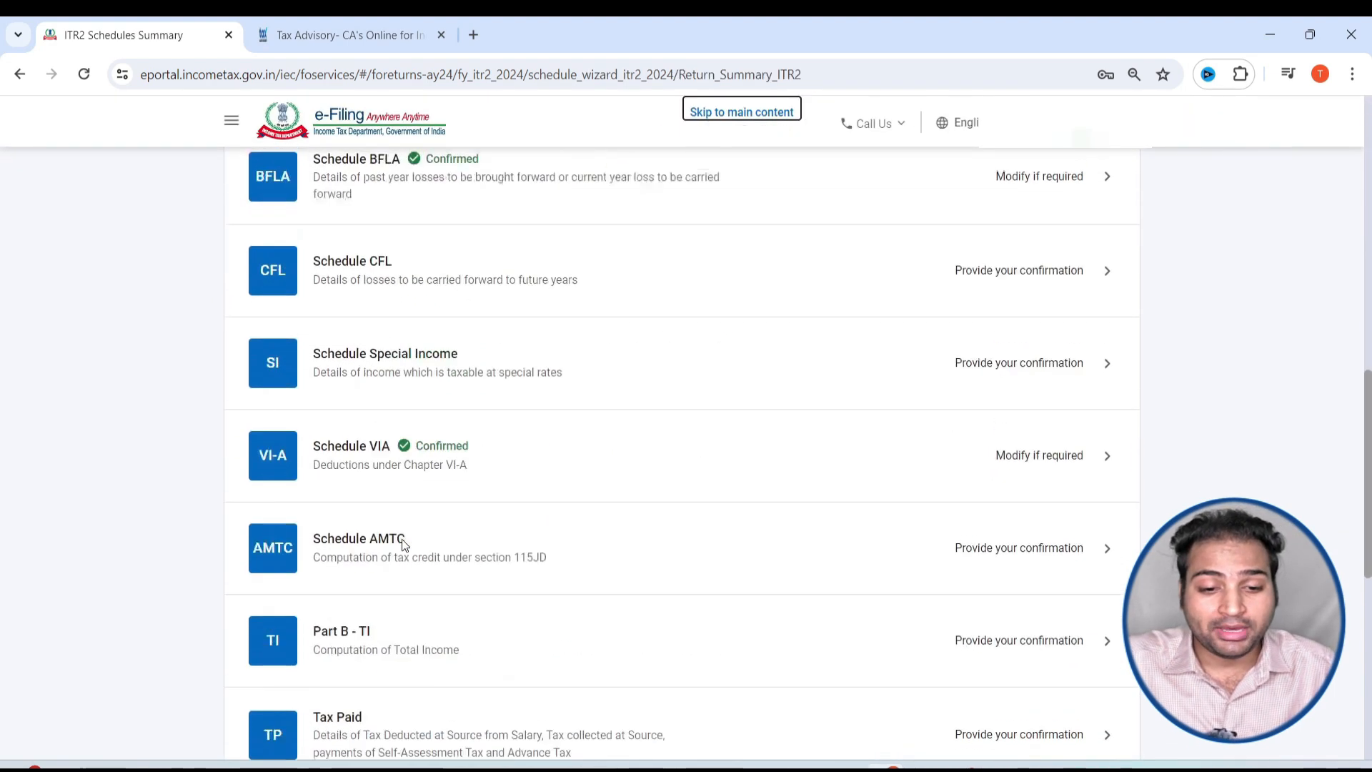
pyautogui.scroll(-3, 452, 496)
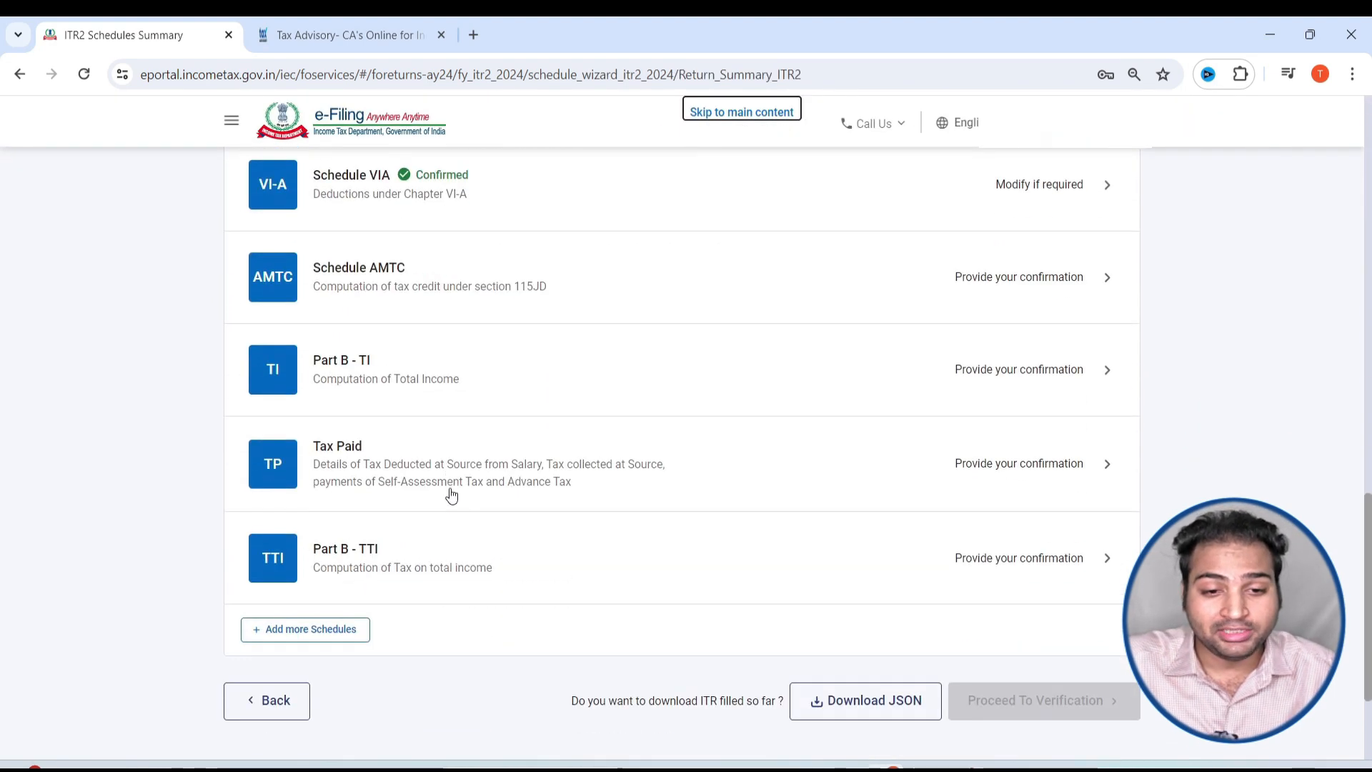
pyautogui.click(467, 377)
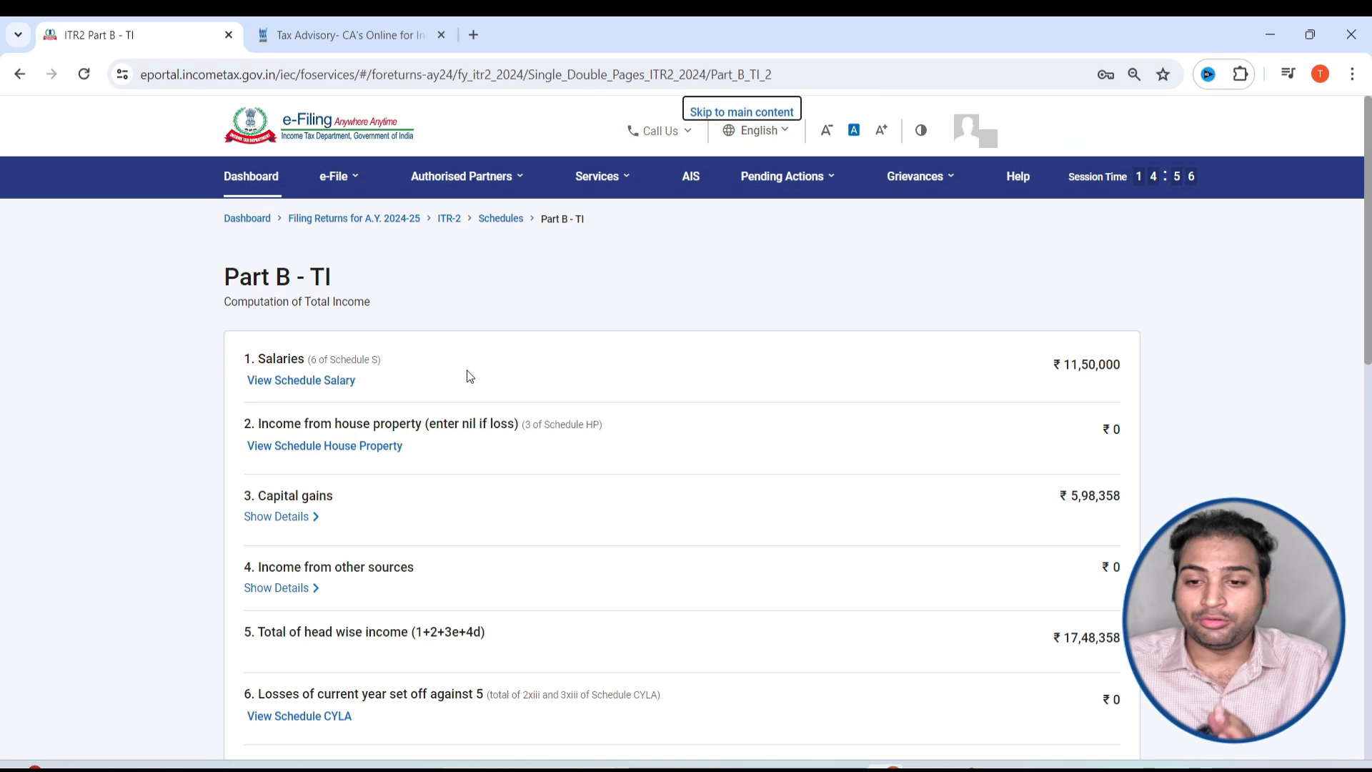
pyautogui.scroll(-8, 469, 377)
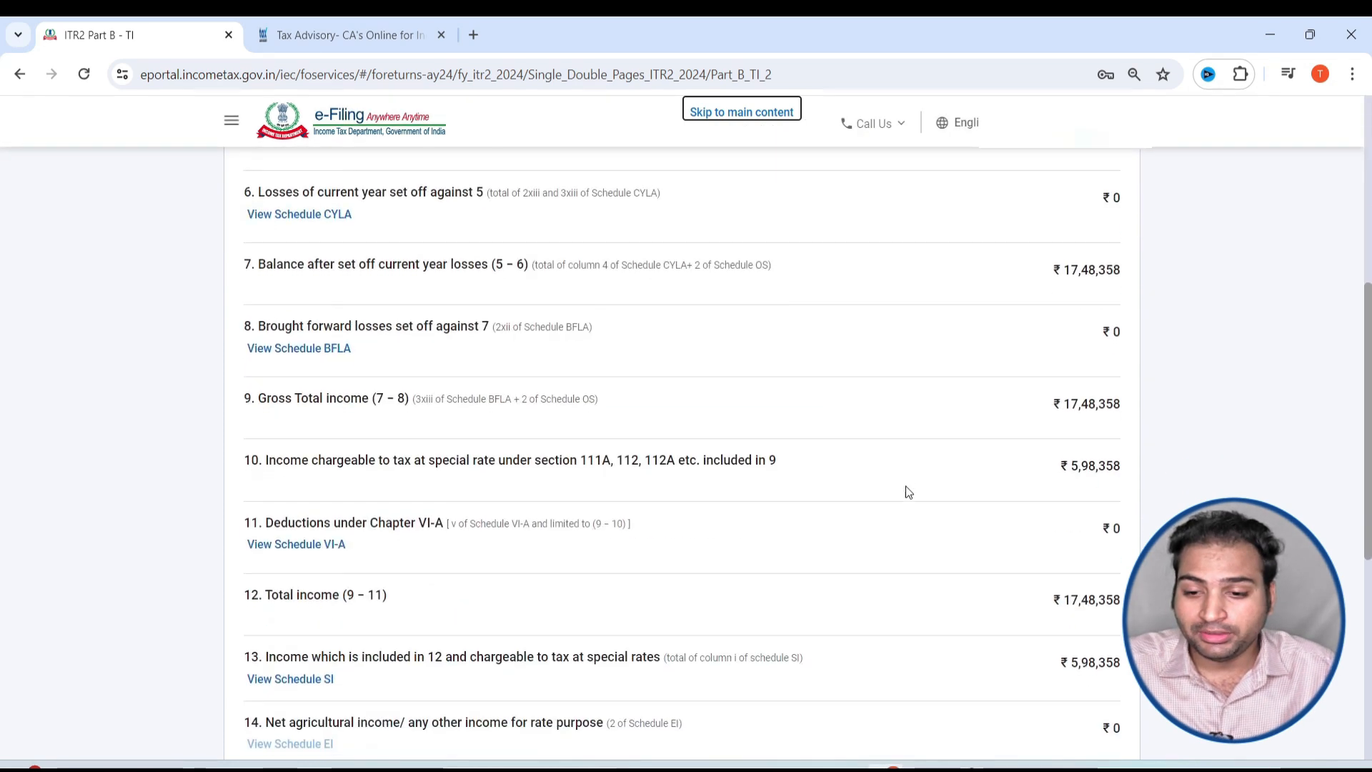
pyautogui.scroll(-3, 921, 514)
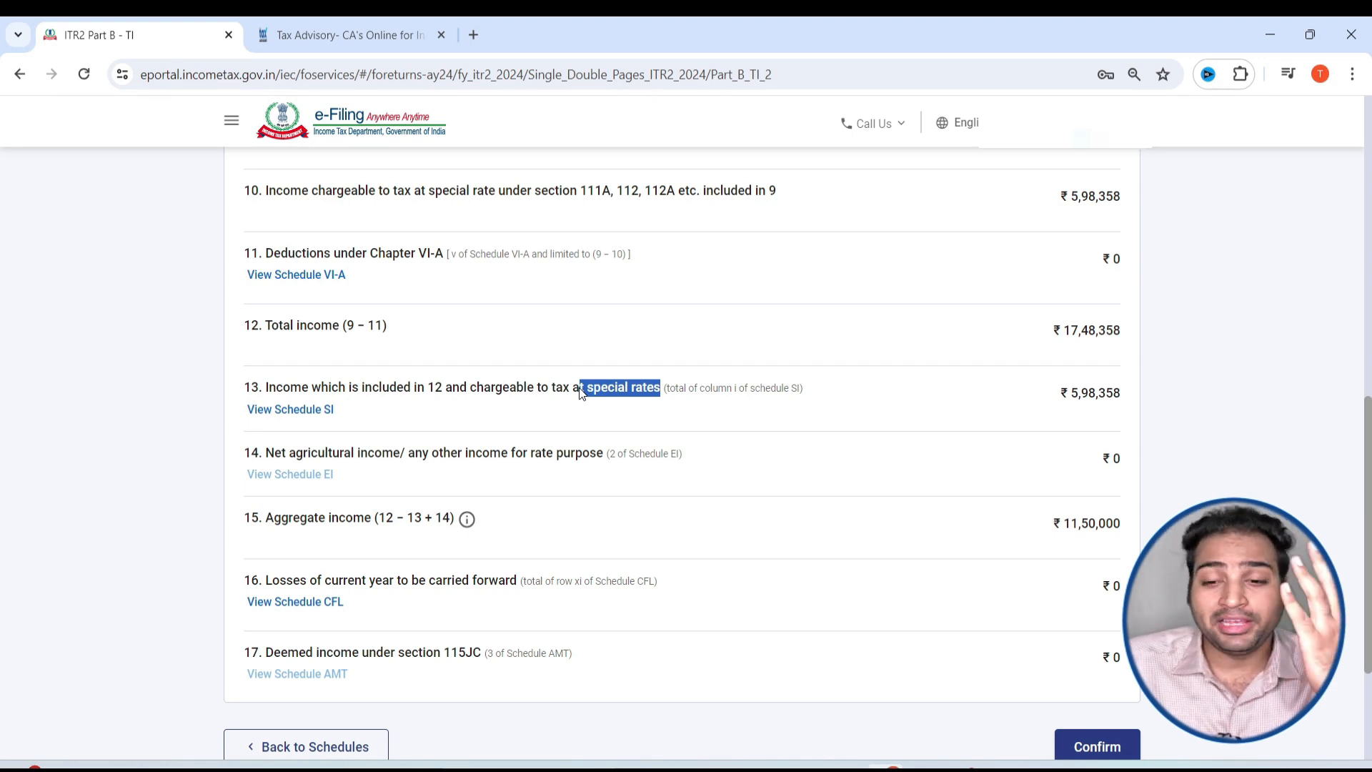
pyautogui.scroll(-3, 1007, 397)
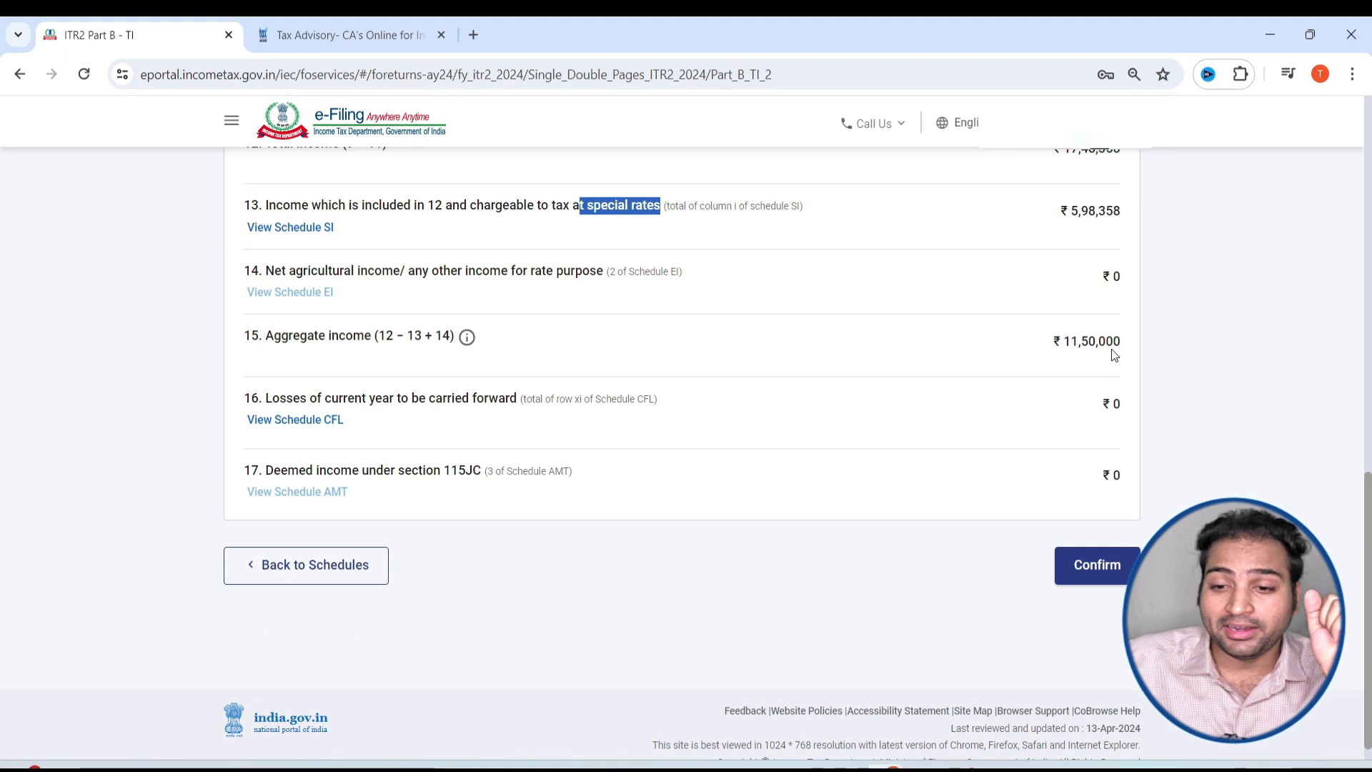
pyautogui.click(1098, 566)
# Open the Tax Paid schedule, check the salary TDS and the advance and self-assessment tax entries, and confirm it
pyautogui.scroll(-10, 806, 605)
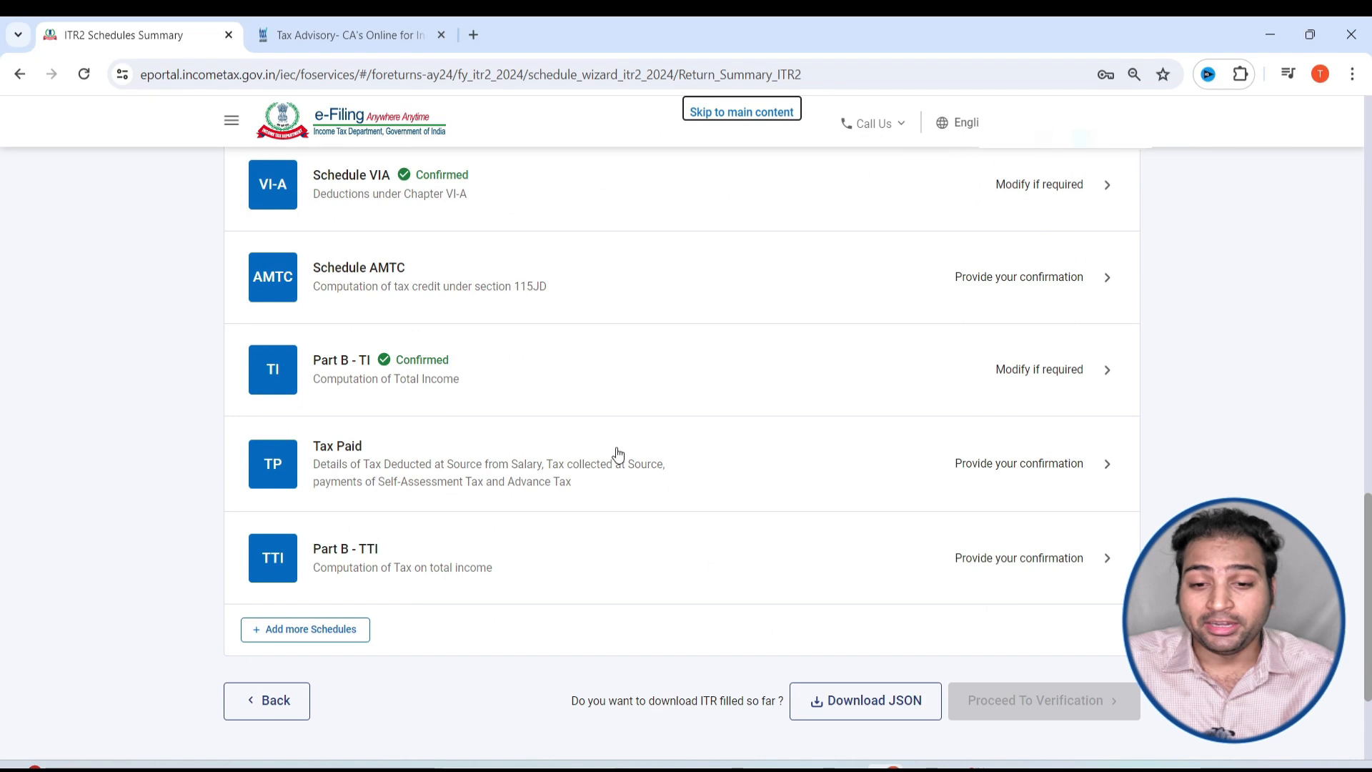
pyautogui.click(618, 454)
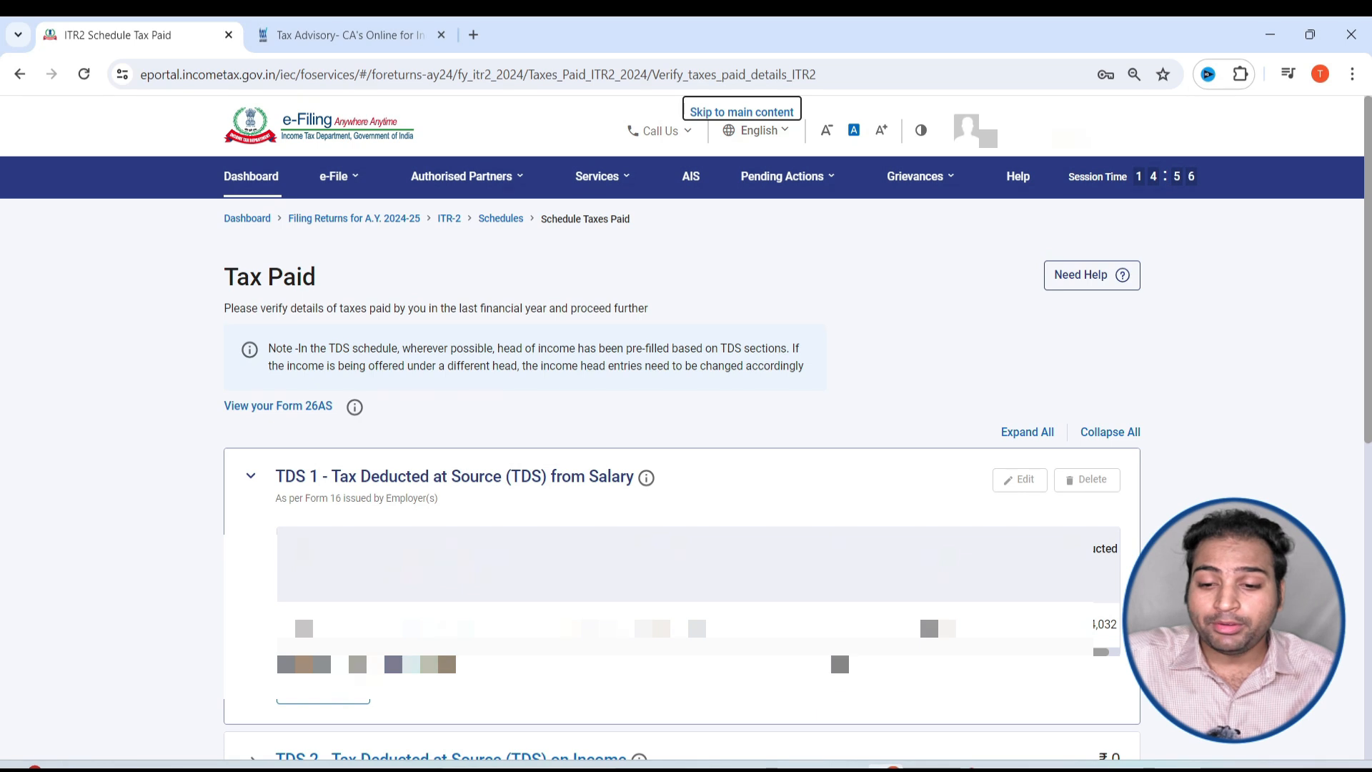
pyautogui.moveTo(837, 653); pyautogui.dragTo(886, 653)
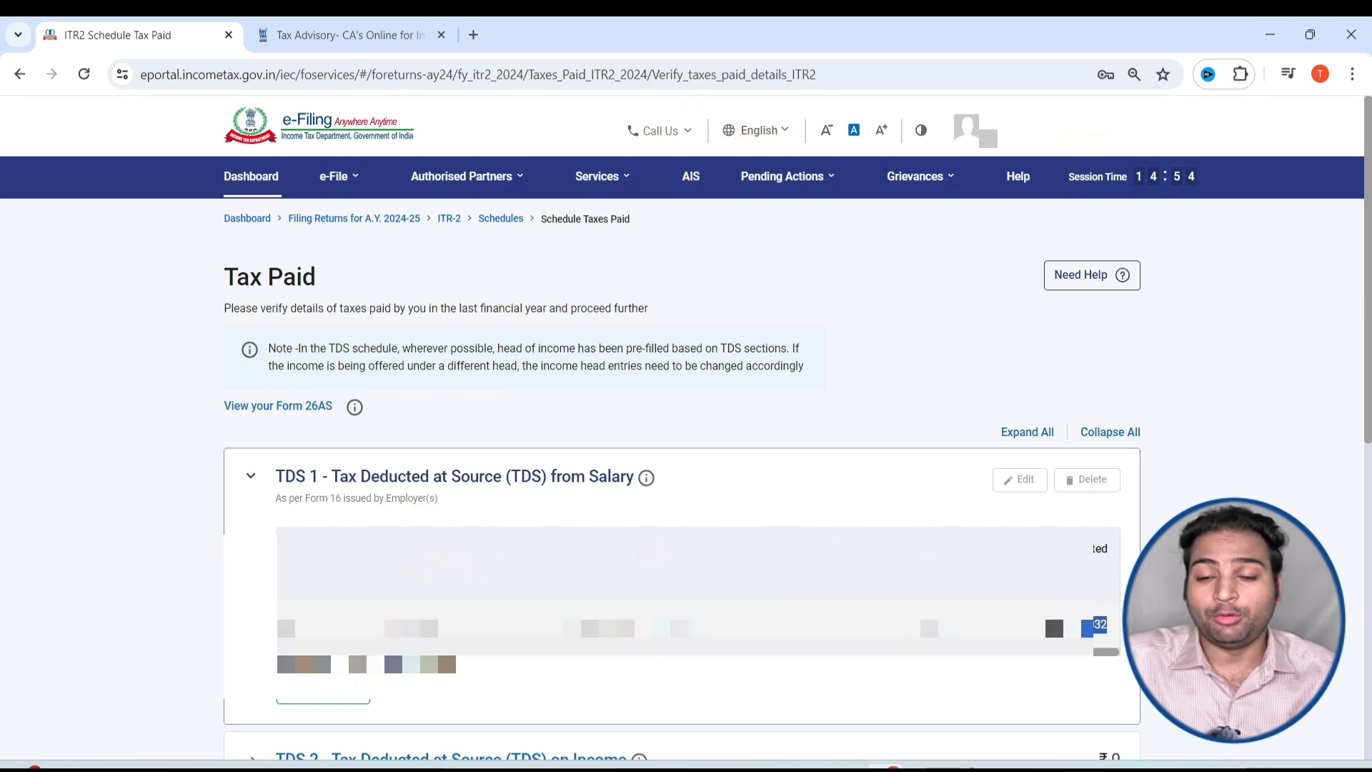
pyautogui.scroll(-3, 1104, 628)
pyautogui.scroll(-5, 1104, 628)
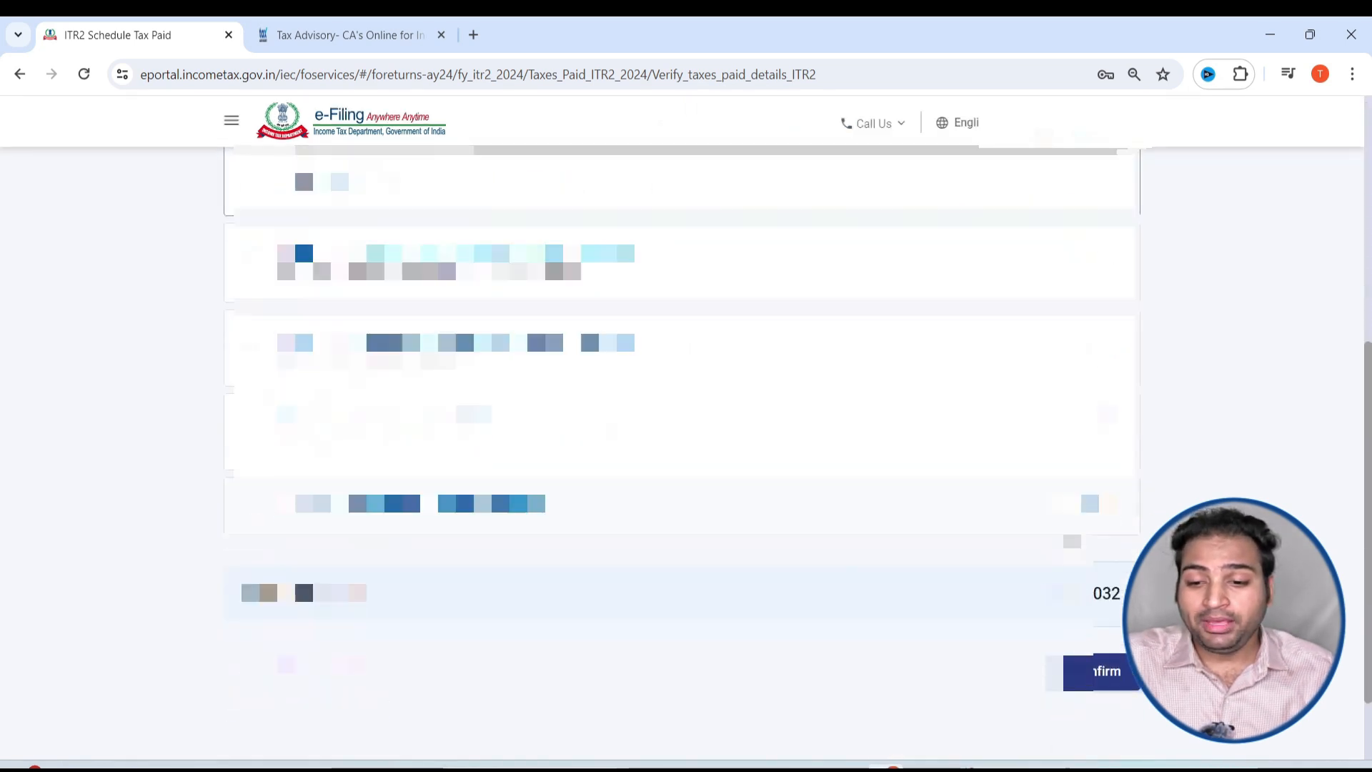
pyautogui.click(1077, 422)
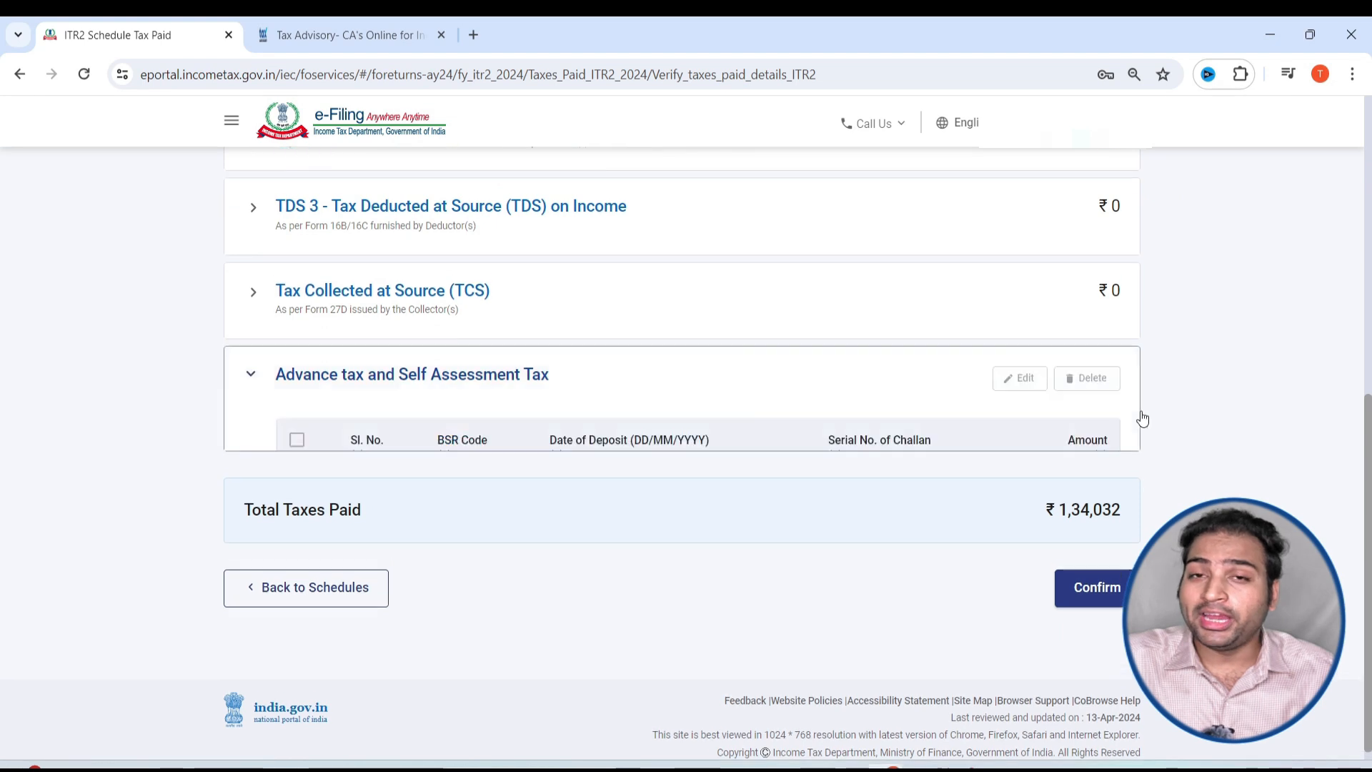
pyautogui.scroll(-2, 1145, 410)
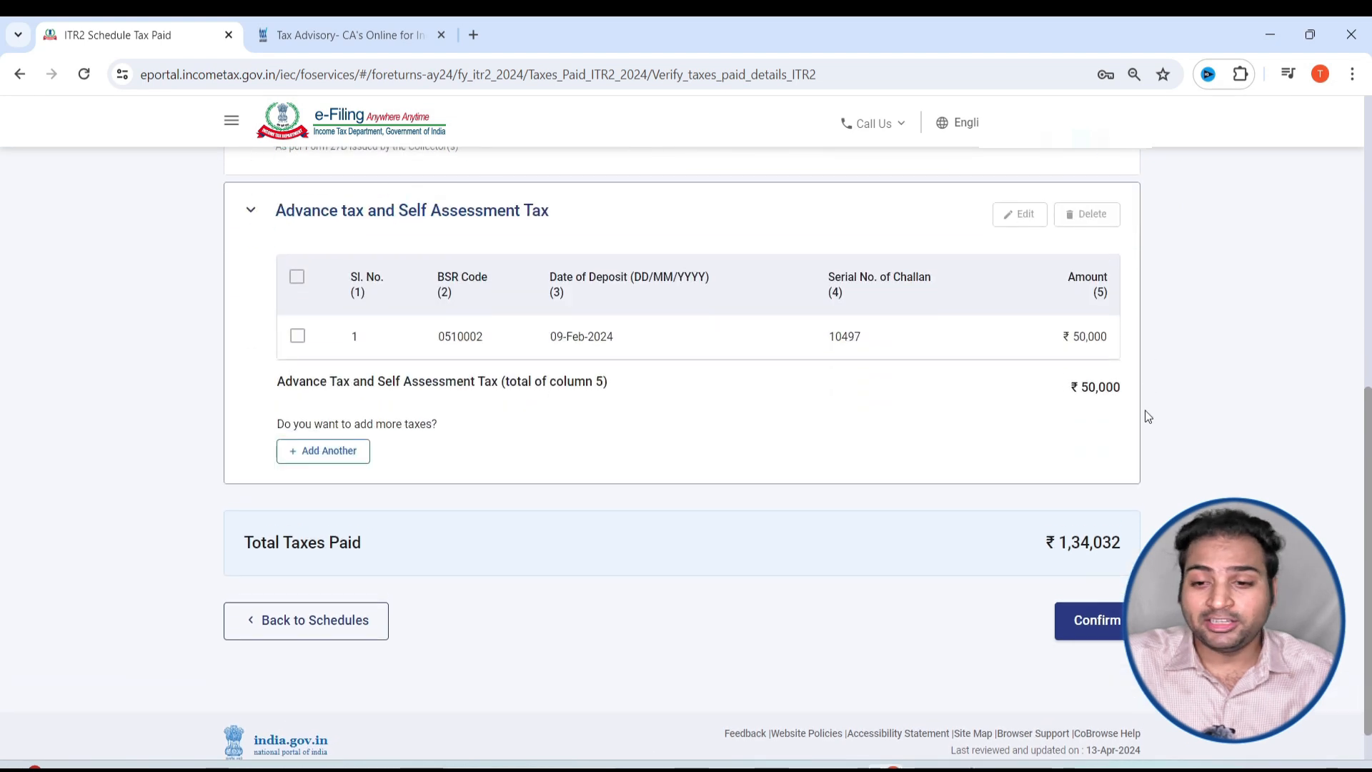
pyautogui.click(1109, 623)
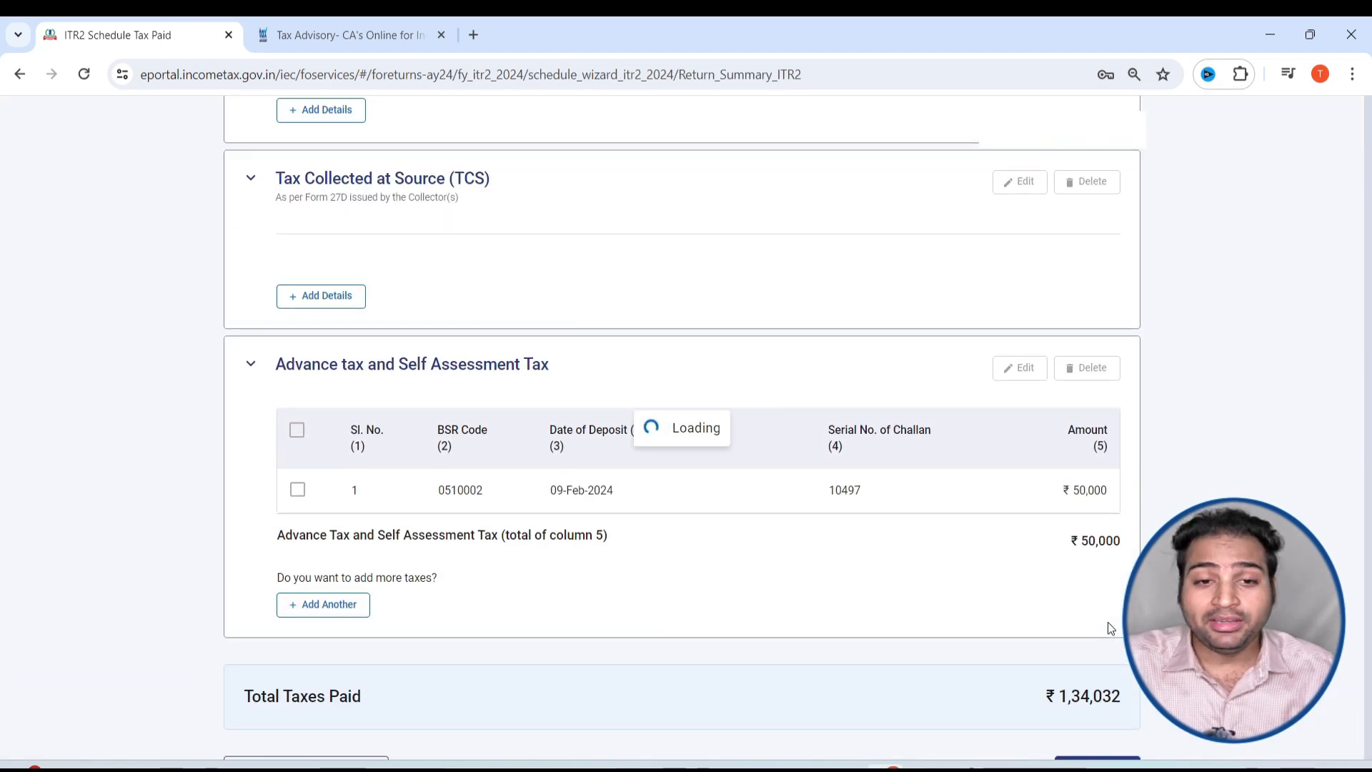
# Open Part B - TTI and examine the tax payable on total income, the cess and the gross tax liability
pyautogui.scroll(-10, 909, 542)
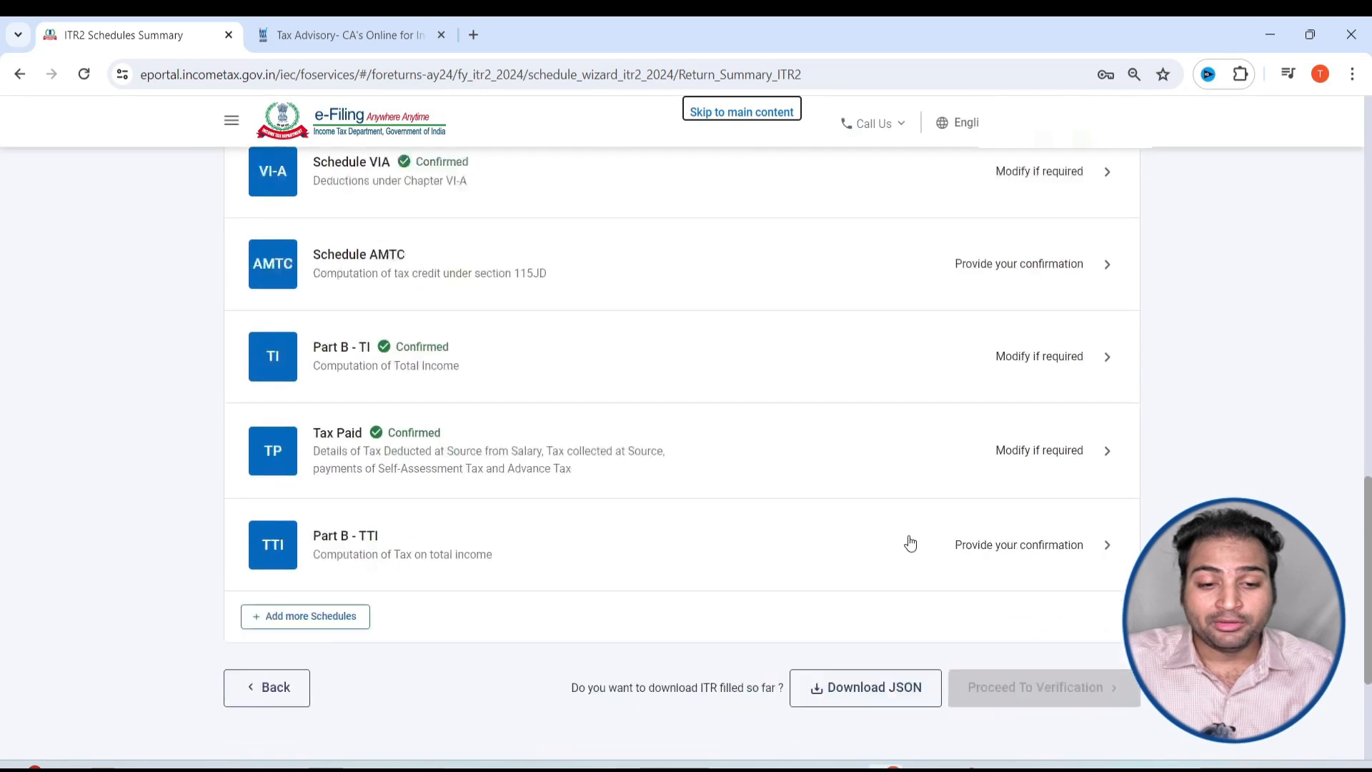
pyautogui.click(598, 367)
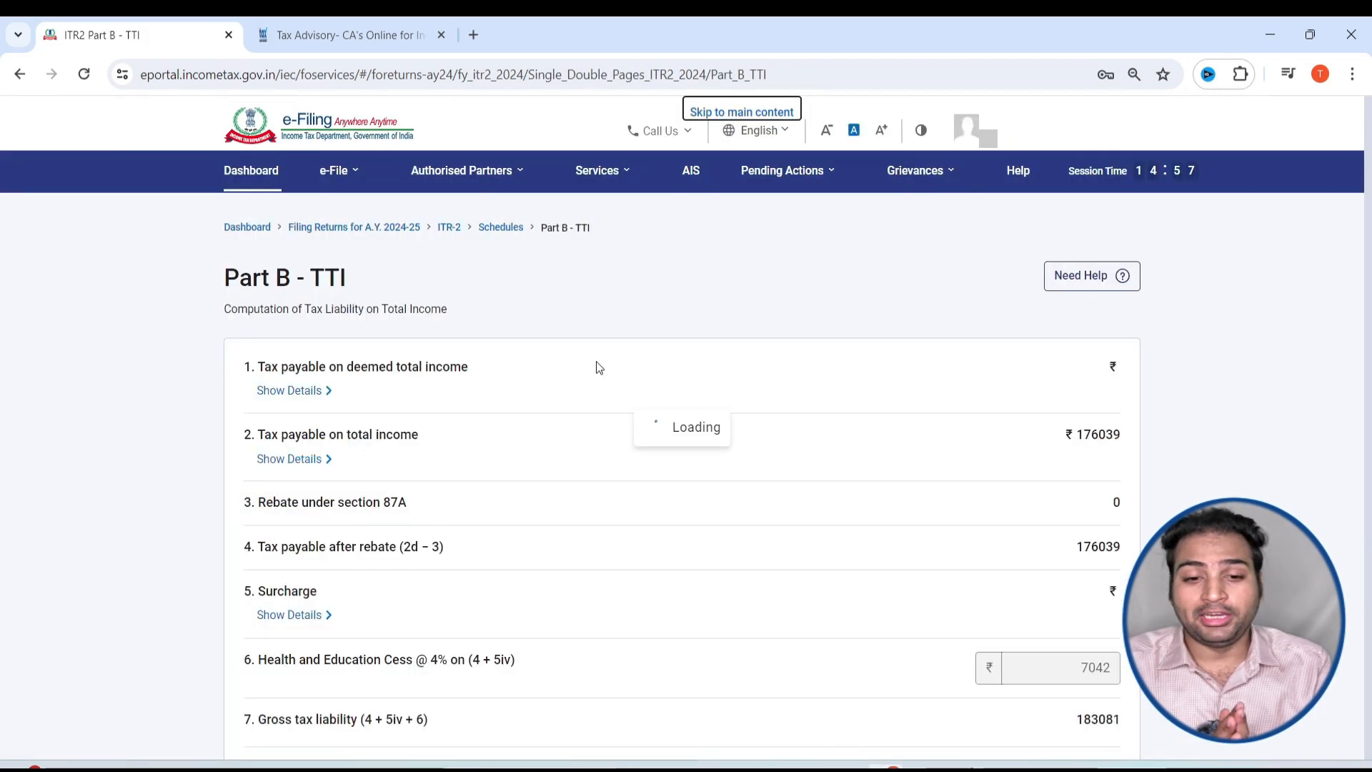
pyautogui.scroll(-3, 595, 361)
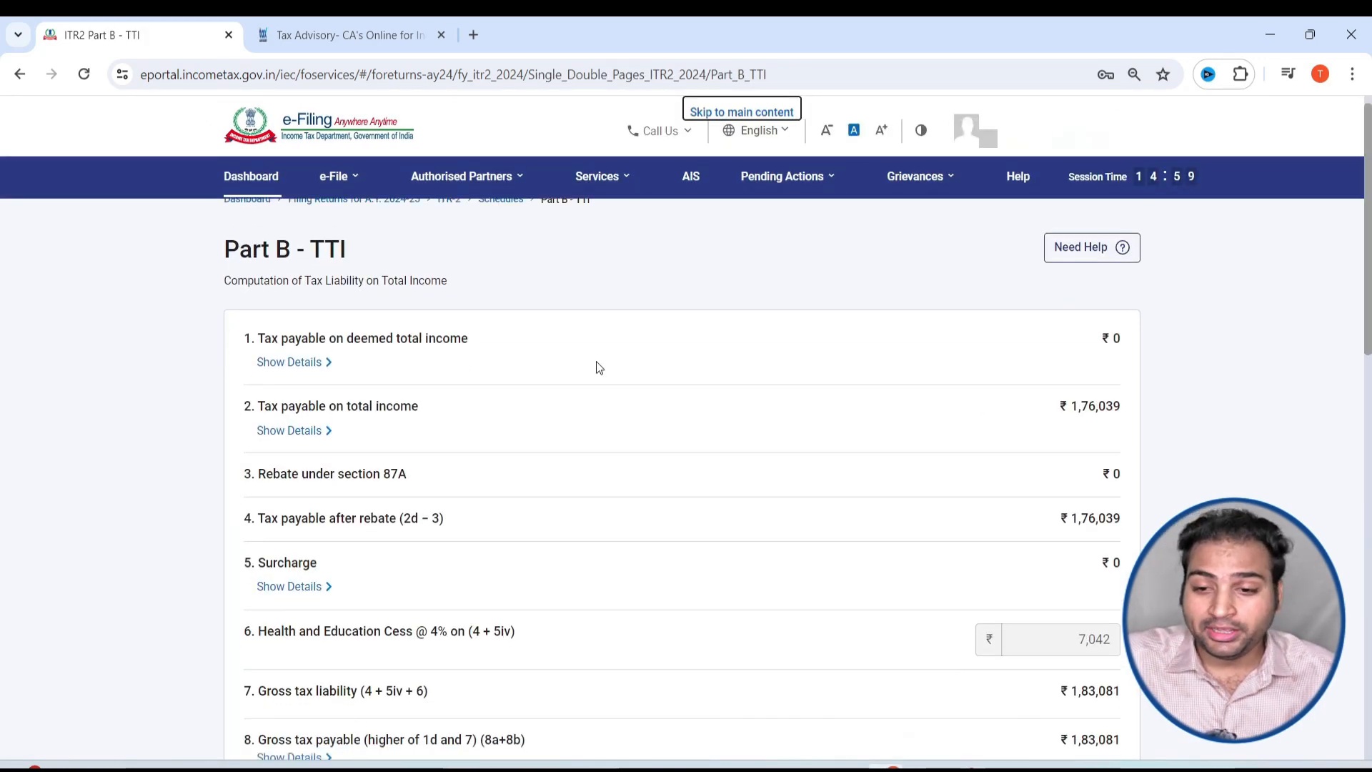
pyautogui.moveTo(1120, 234); pyautogui.dragTo(1065, 203)
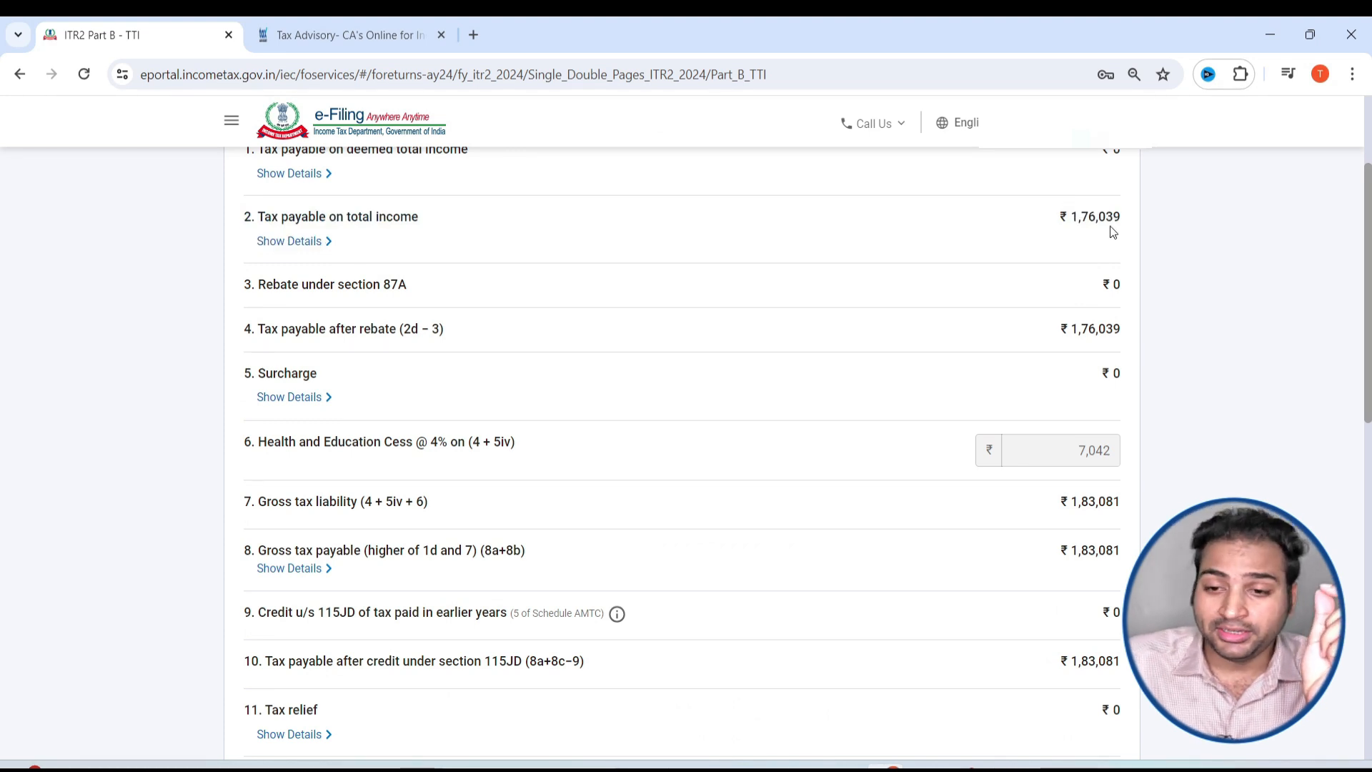
pyautogui.scroll(-3, 1099, 352)
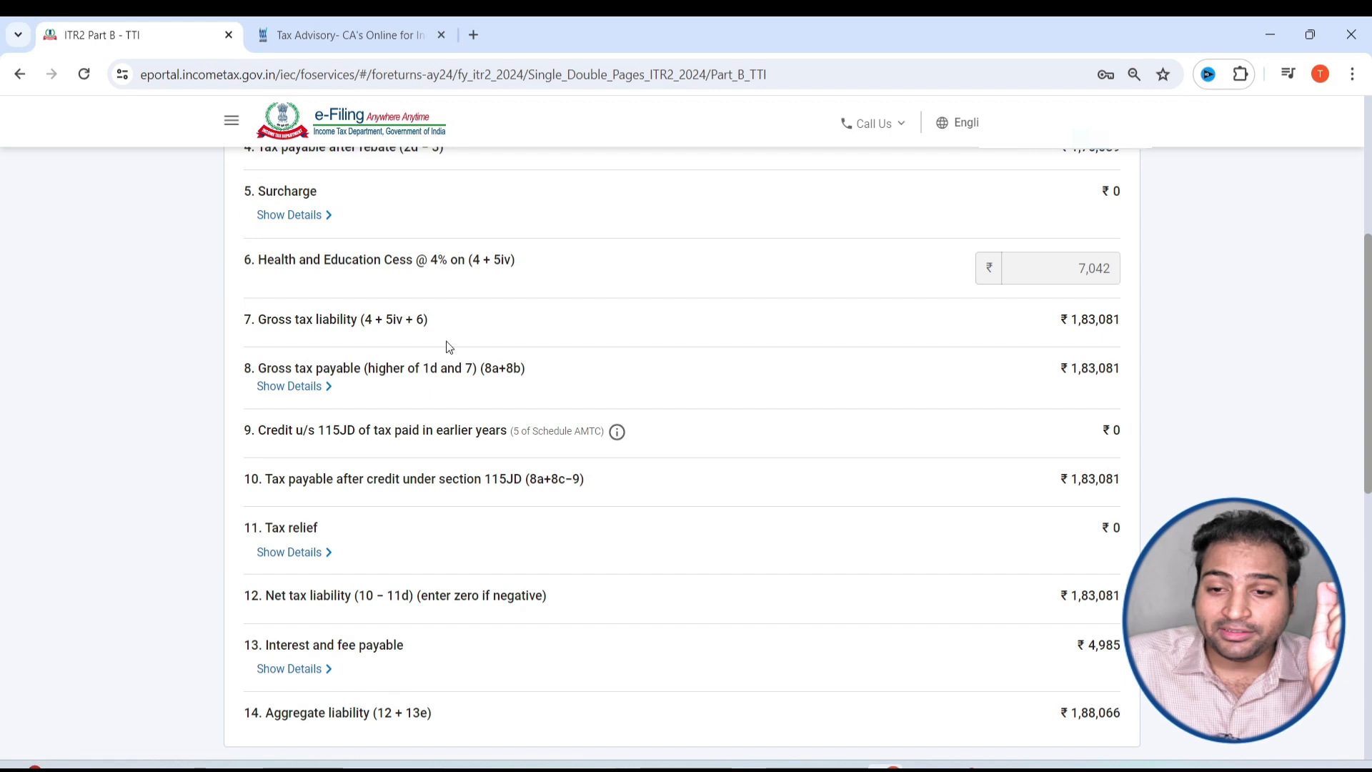
pyautogui.moveTo(1129, 318); pyautogui.dragTo(1102, 323)
pyautogui.scroll(-1, 1102, 342)
pyautogui.scroll(-3, 1104, 387)
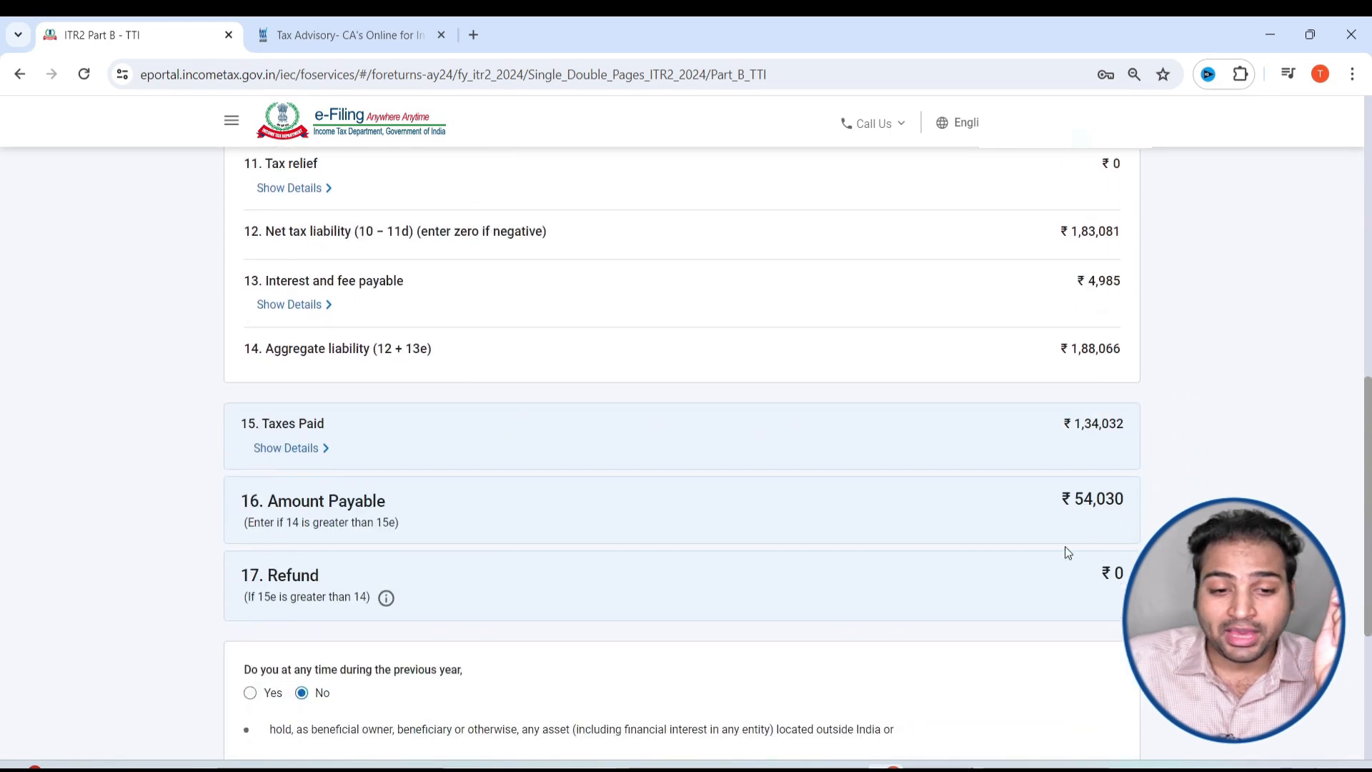
# Compare the amount payable with the taxes paid and aggregate liability in Part B - TTI, and view the payment options
pyautogui.moveTo(1136, 500); pyautogui.dragTo(1099, 502)
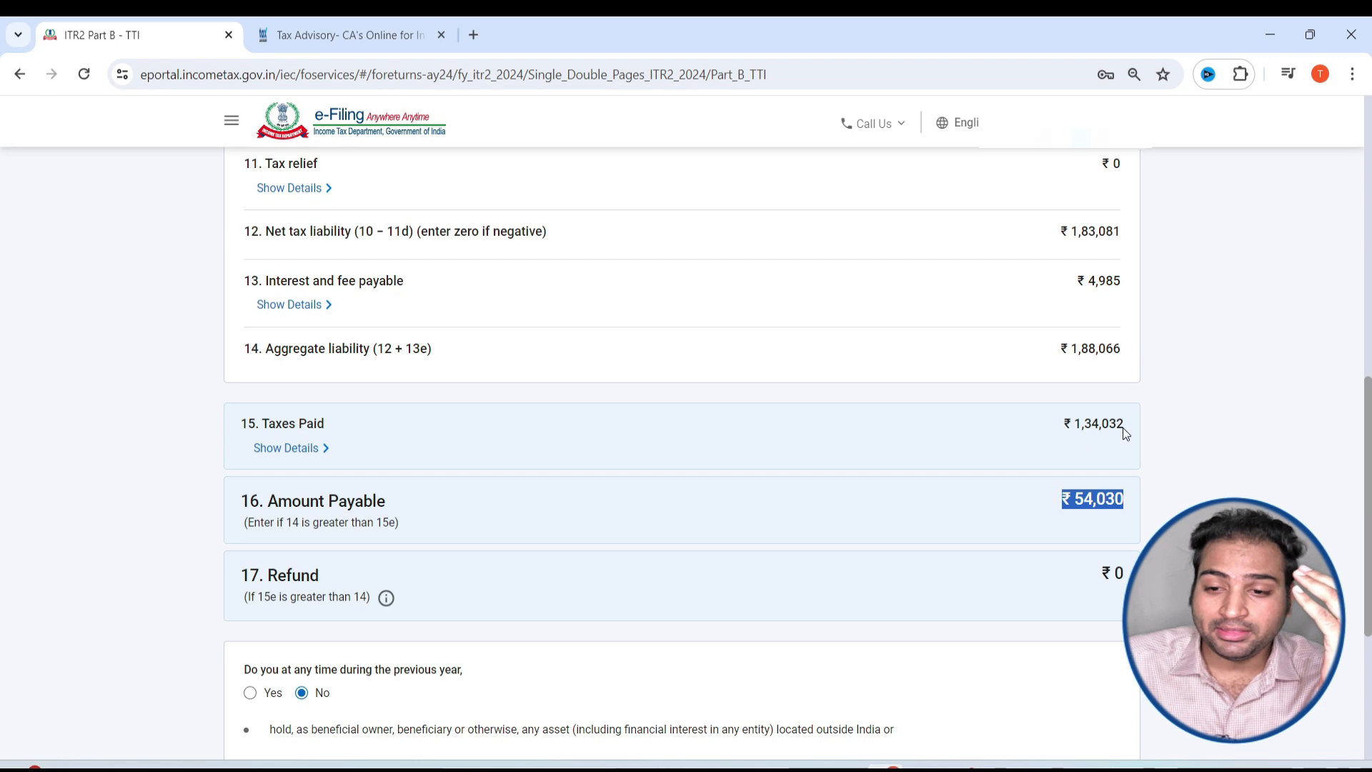
pyautogui.moveTo(1128, 423); pyautogui.dragTo(1062, 424)
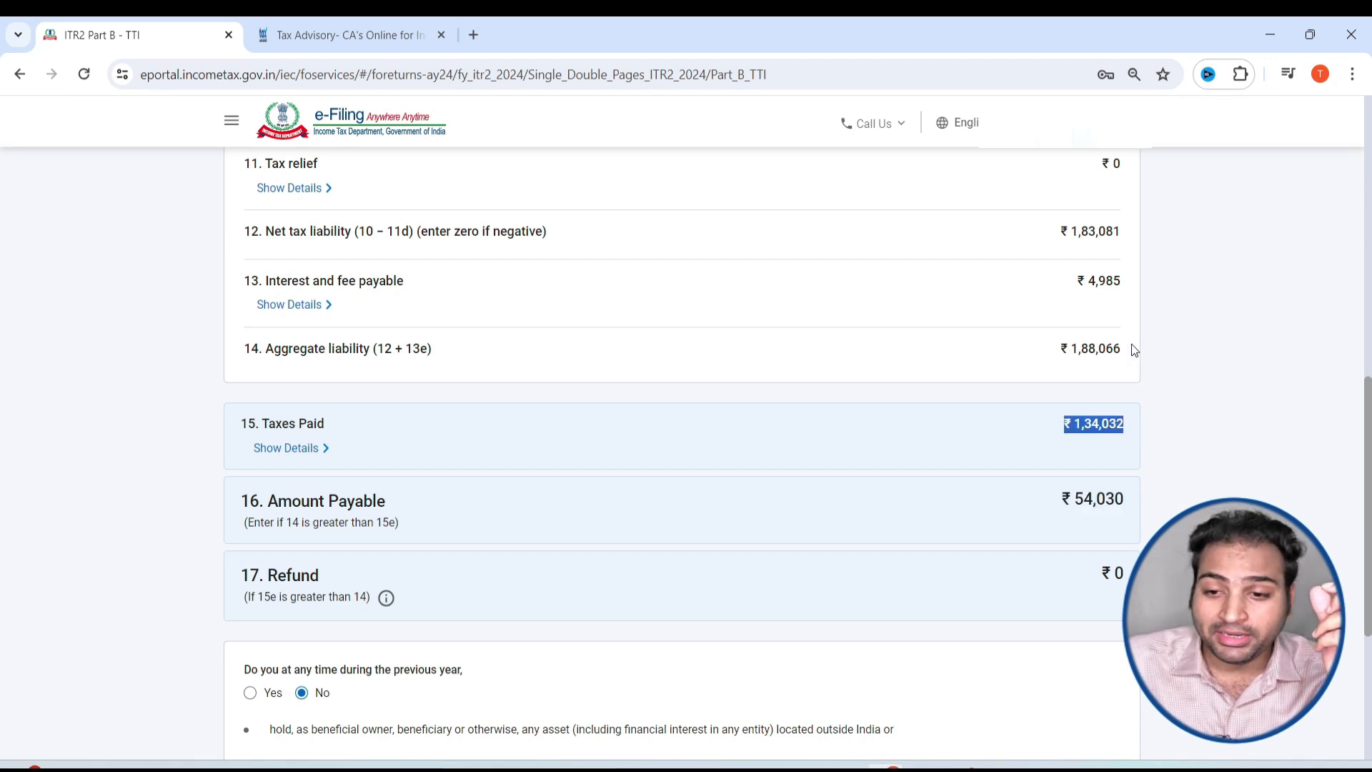
pyautogui.moveTo(1129, 346); pyautogui.dragTo(1108, 345)
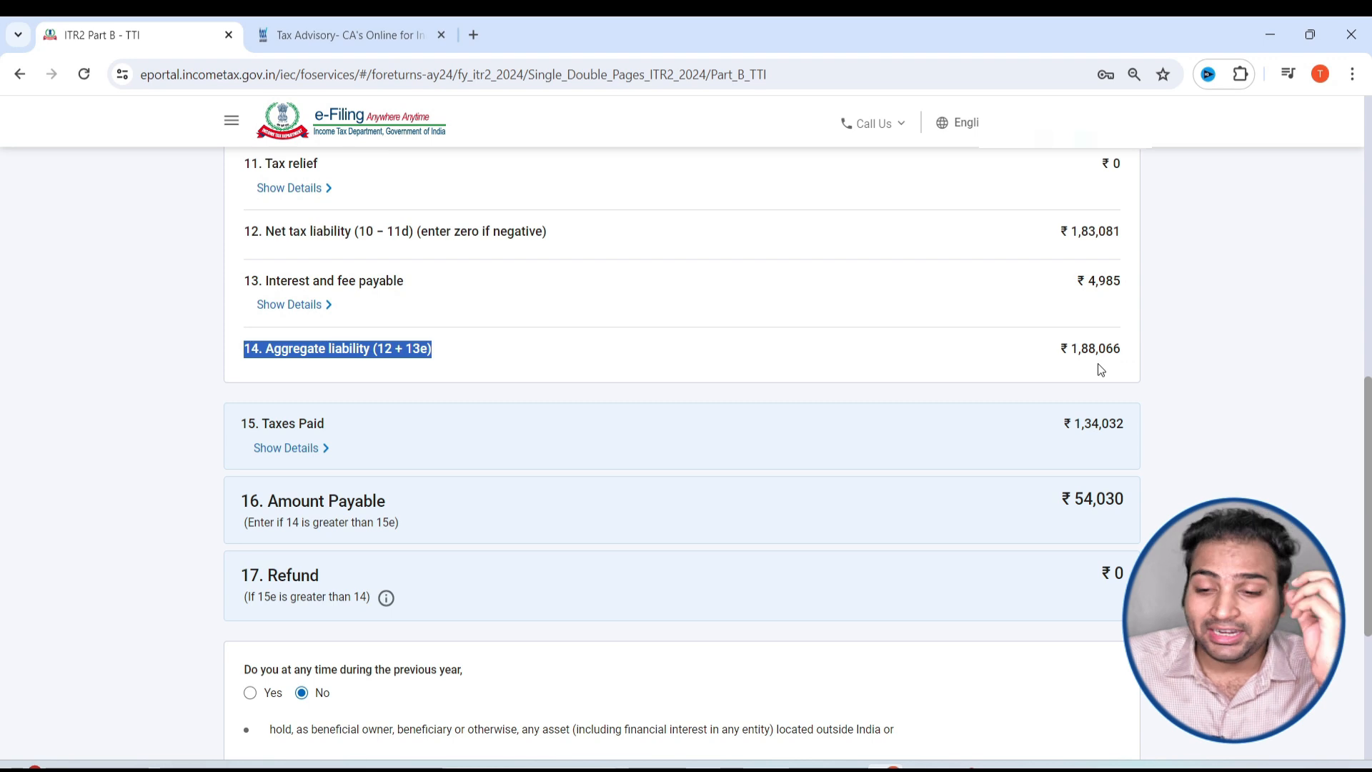
pyautogui.scroll(-4, 1190, 386)
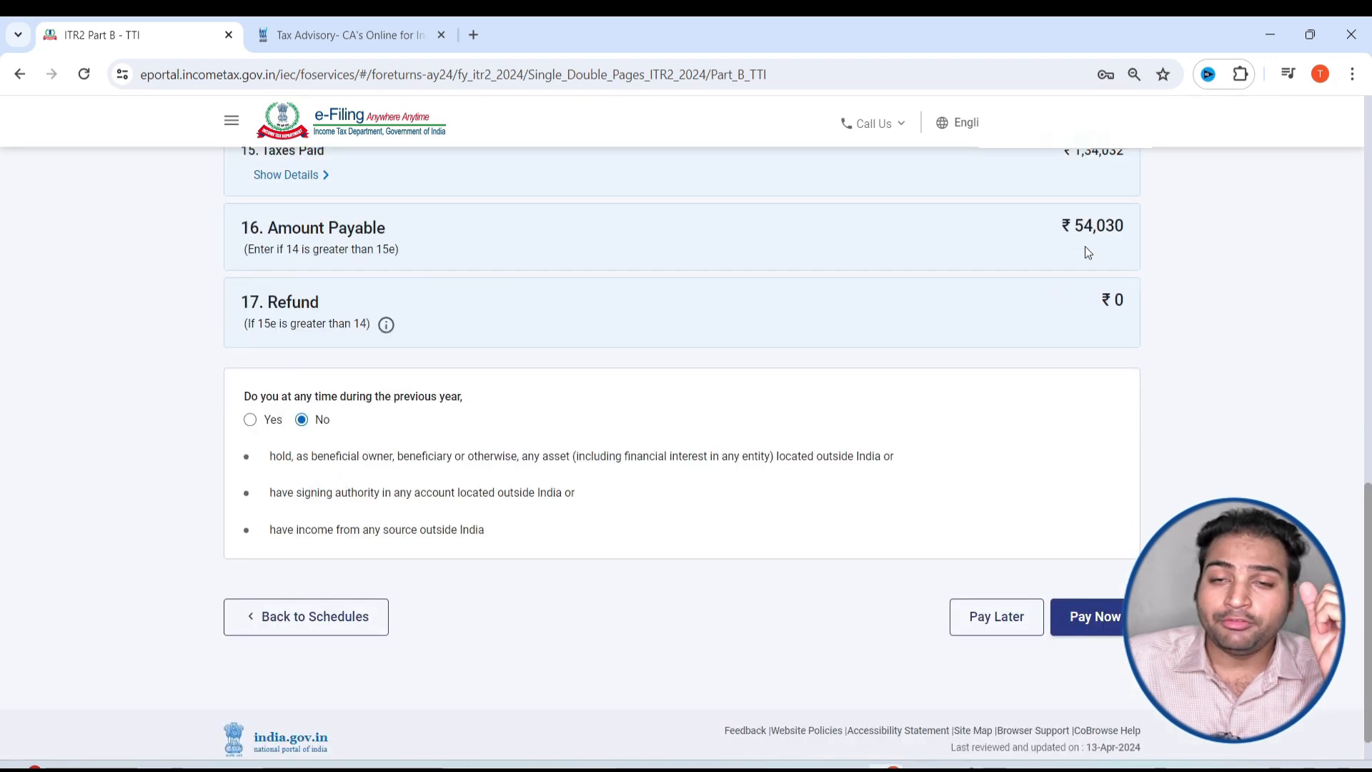